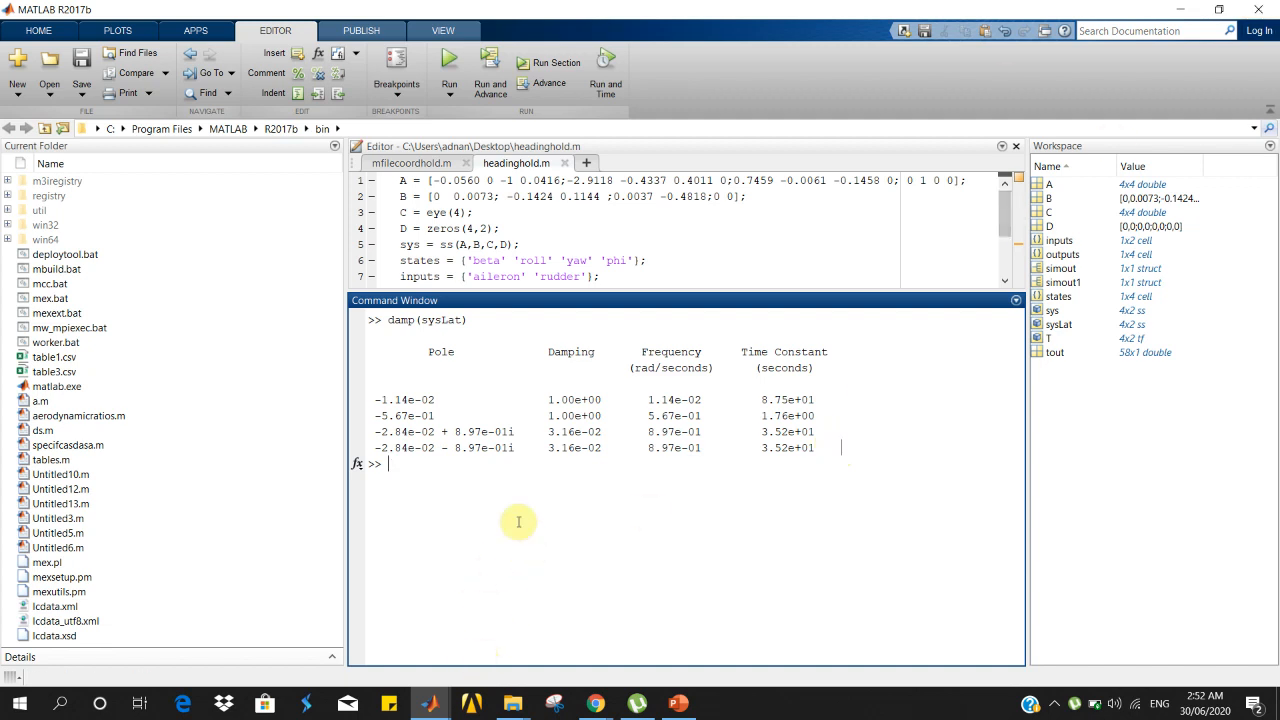
# Examine the poles and the first two time constants in the damp(sysLat) results
pyautogui.moveTo(374, 399); pyautogui.dragTo(820, 418)
pyautogui.click(846, 420)
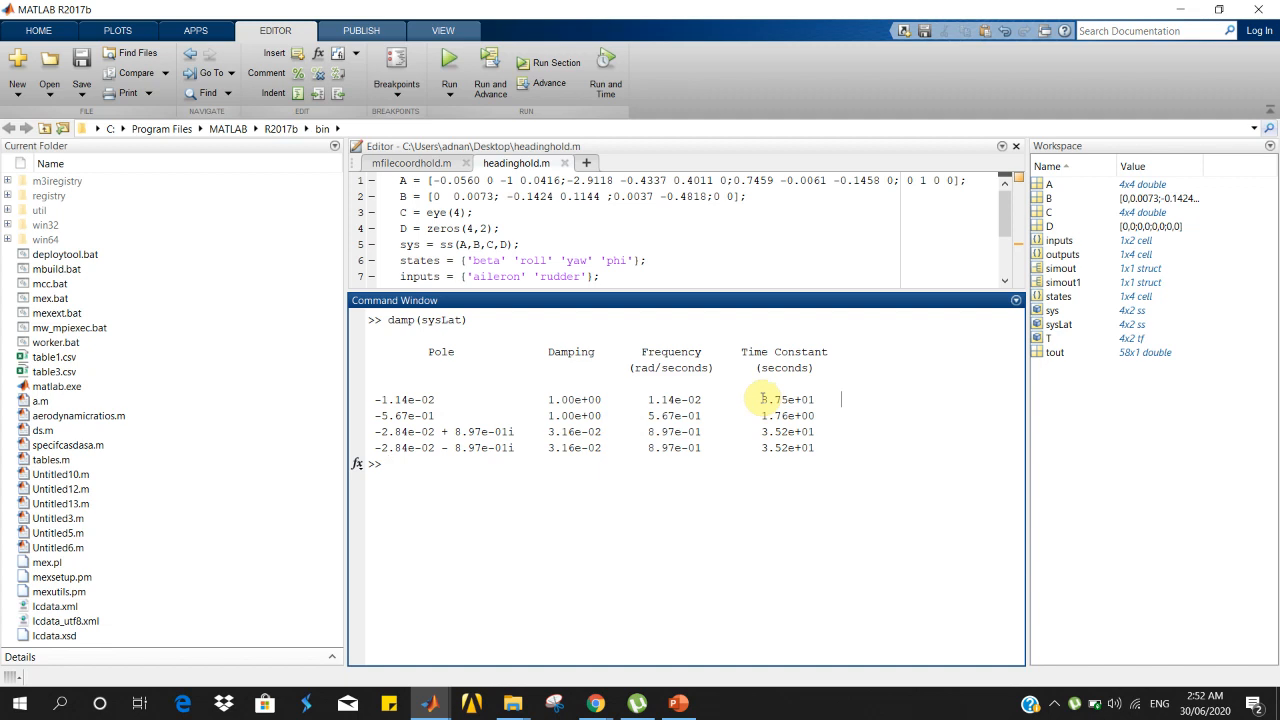
pyautogui.moveTo(763, 398); pyautogui.dragTo(820, 399)
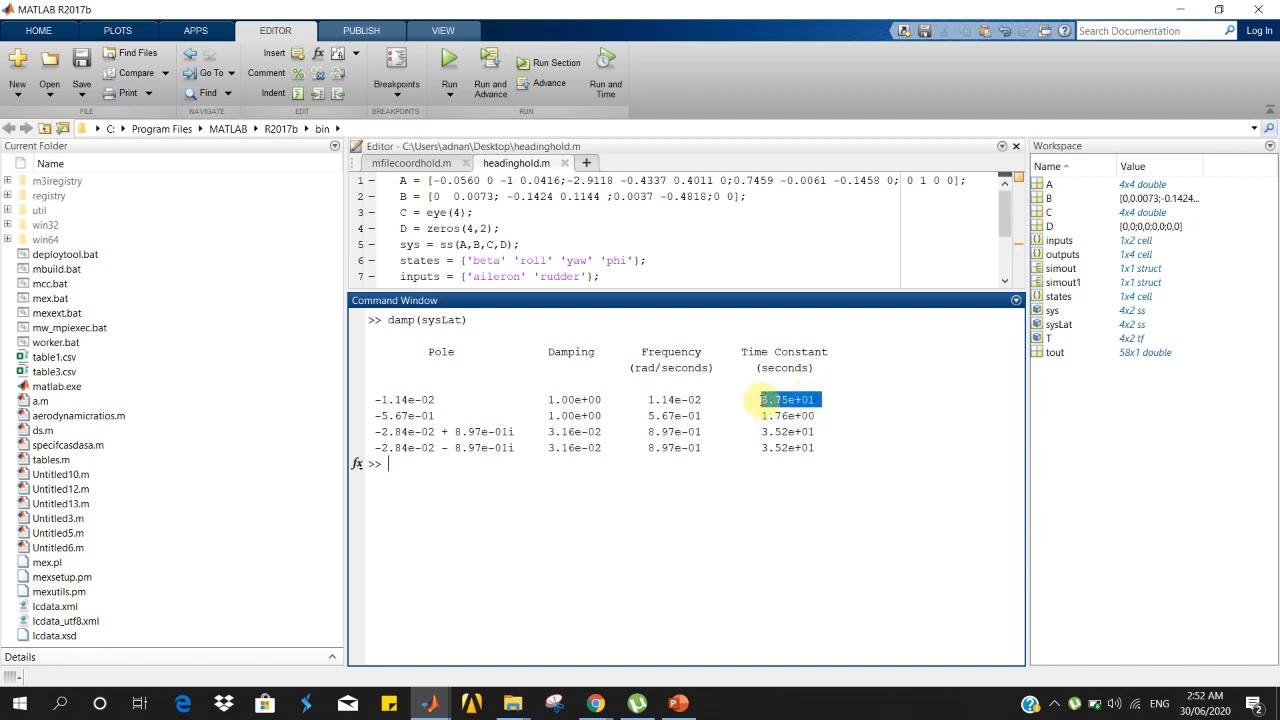
pyautogui.click(761, 399)
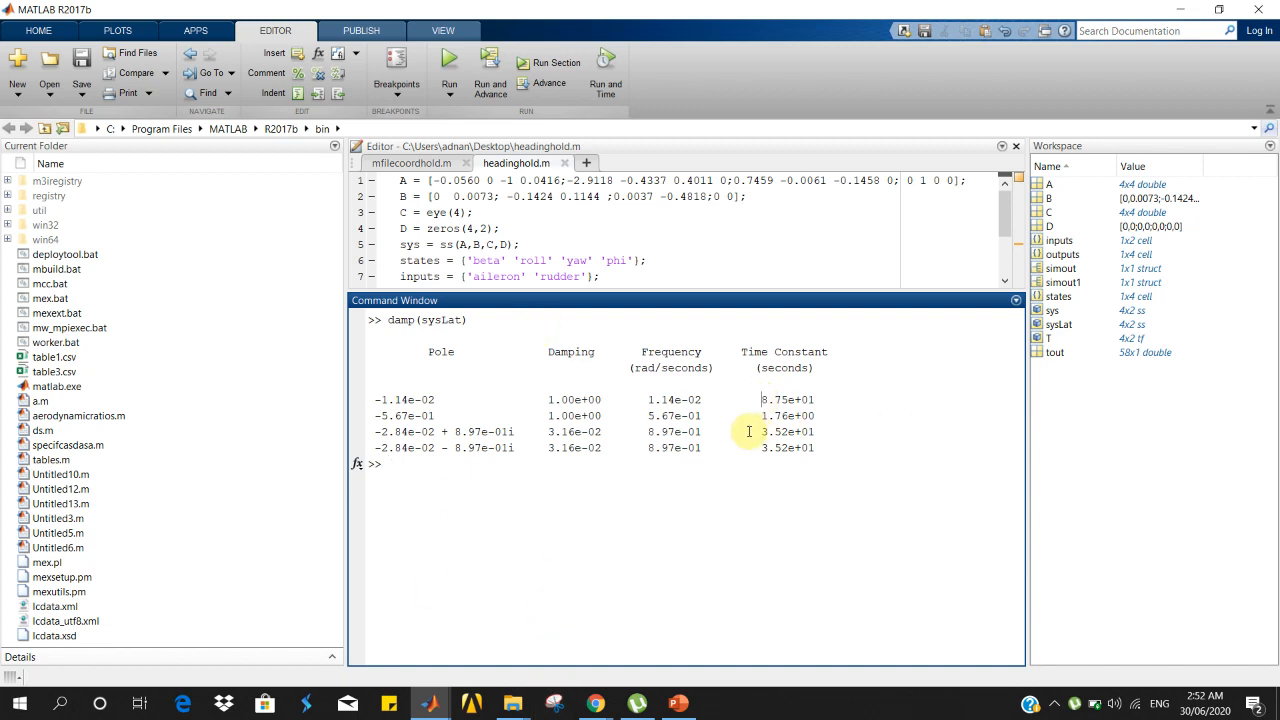
pyautogui.moveTo(761, 415); pyautogui.dragTo(810, 416)
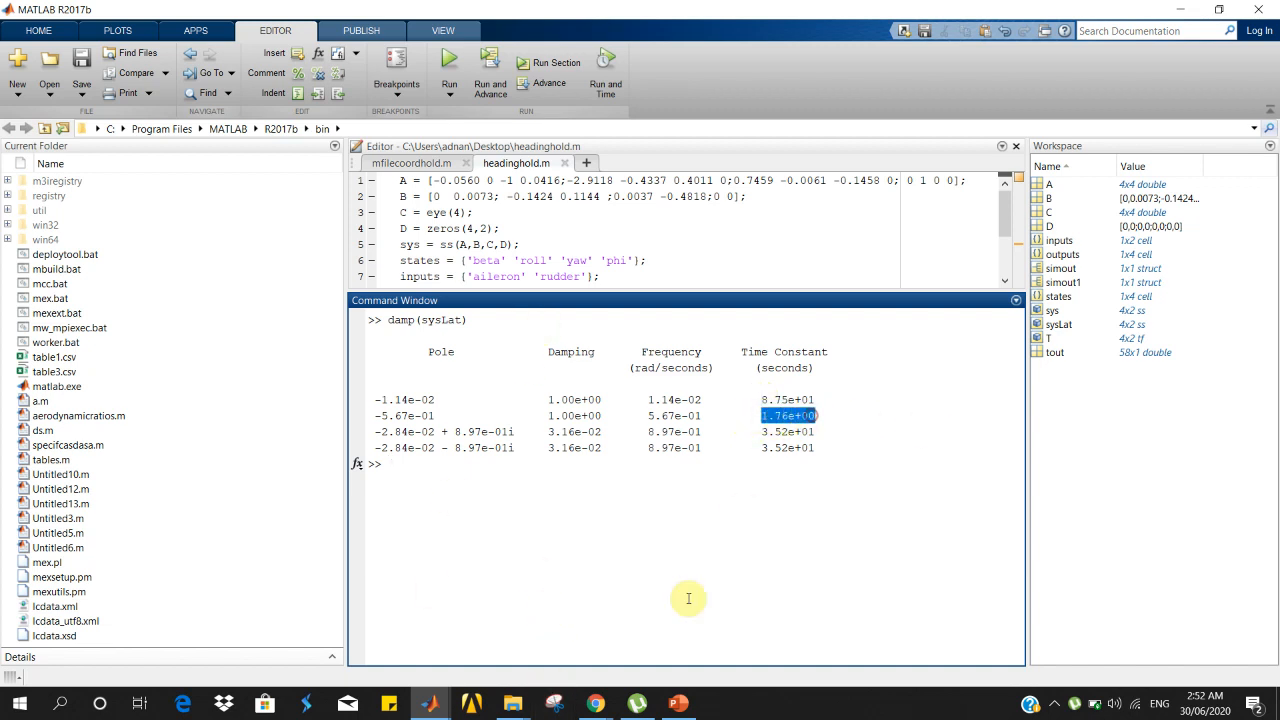
# Switch to the FCS presentation in PowerPoint, review the table of maximum roll time constants on slide 30, and return to MATLAB
pyautogui.moveTo(670, 710)
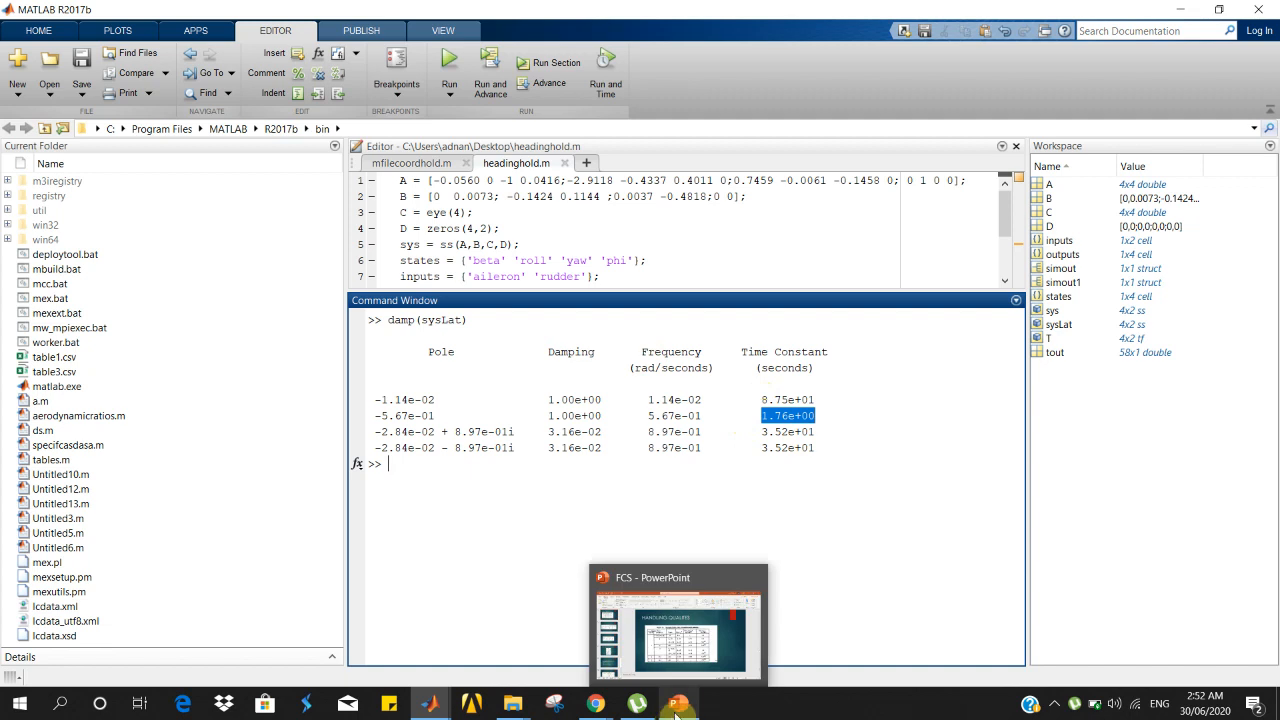
pyautogui.click(690, 659)
pyautogui.press('pagedown')
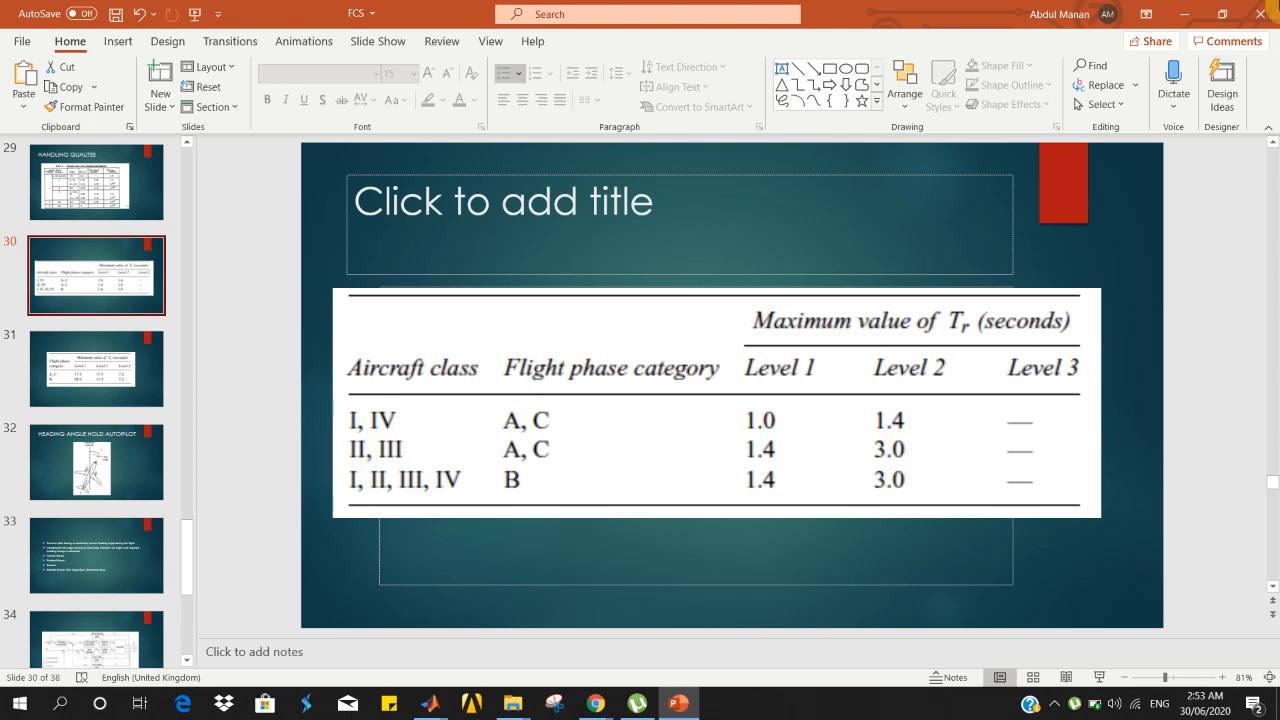
pyautogui.click(1186, 15)
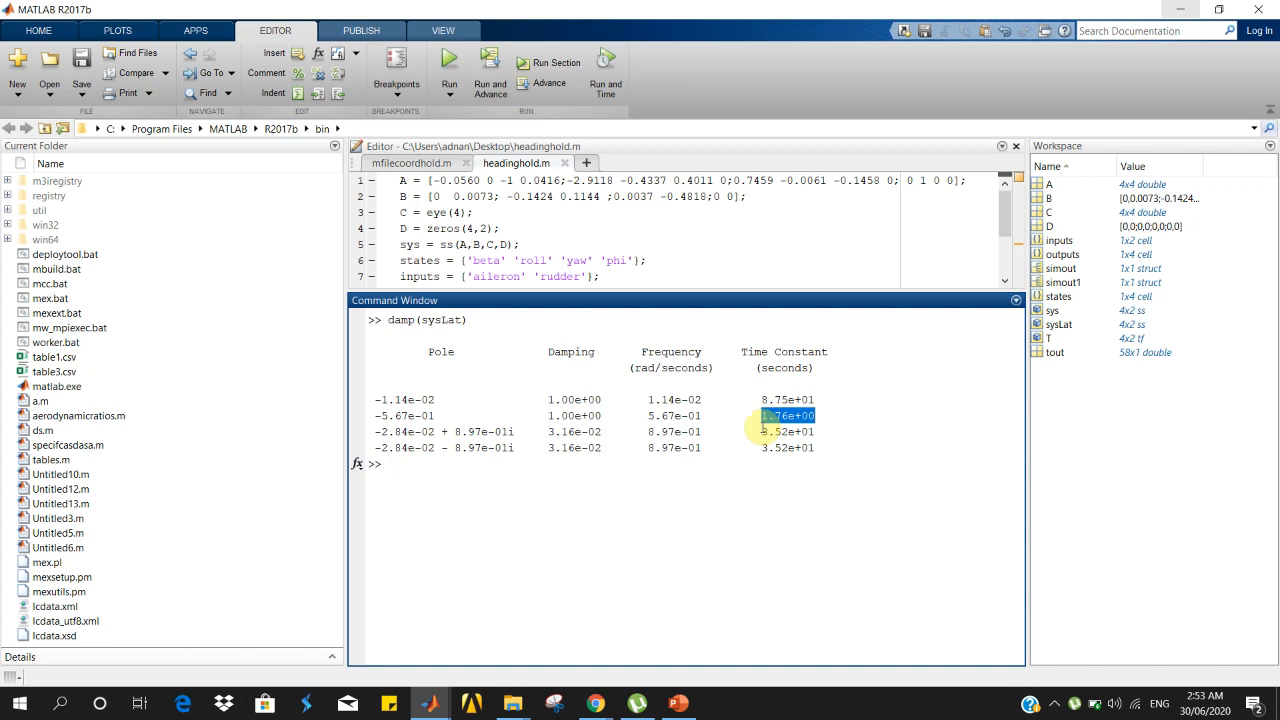
# Highlight the roll state in headinghold.m and bring up the untitled Simulink model with the roll damper loop
pyautogui.doubleClick(522, 260)
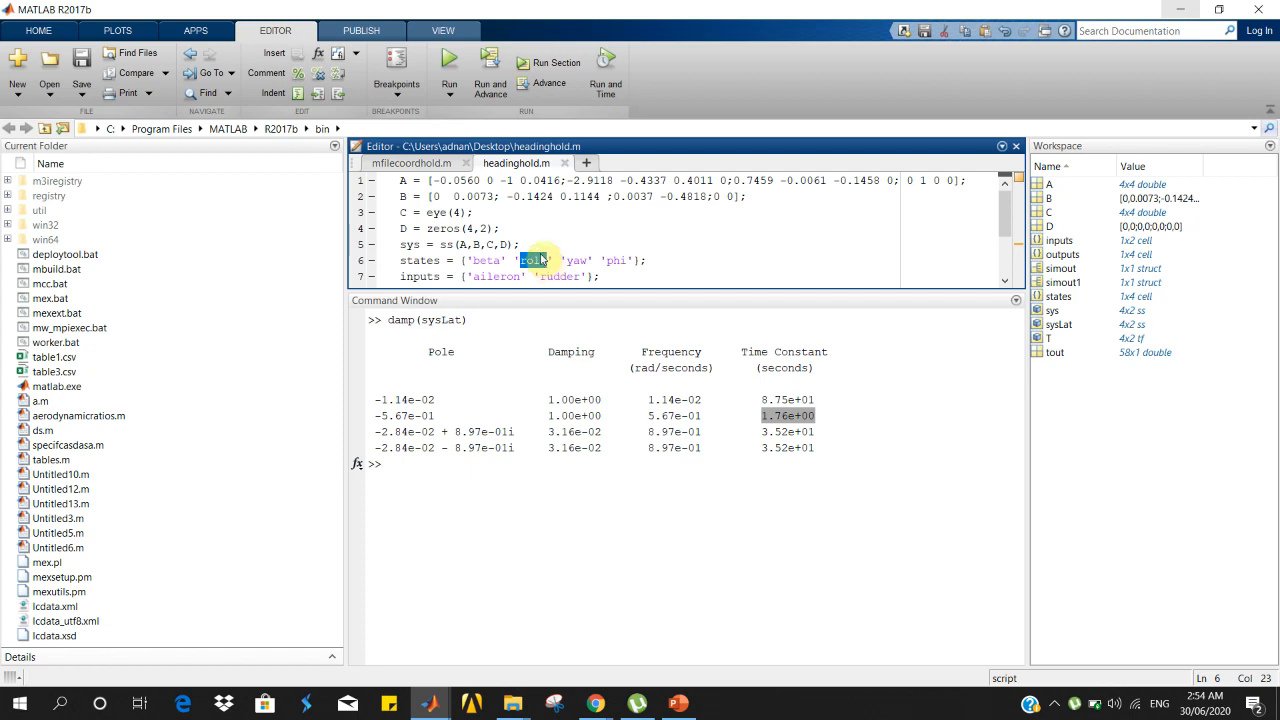
pyautogui.click(432, 706)
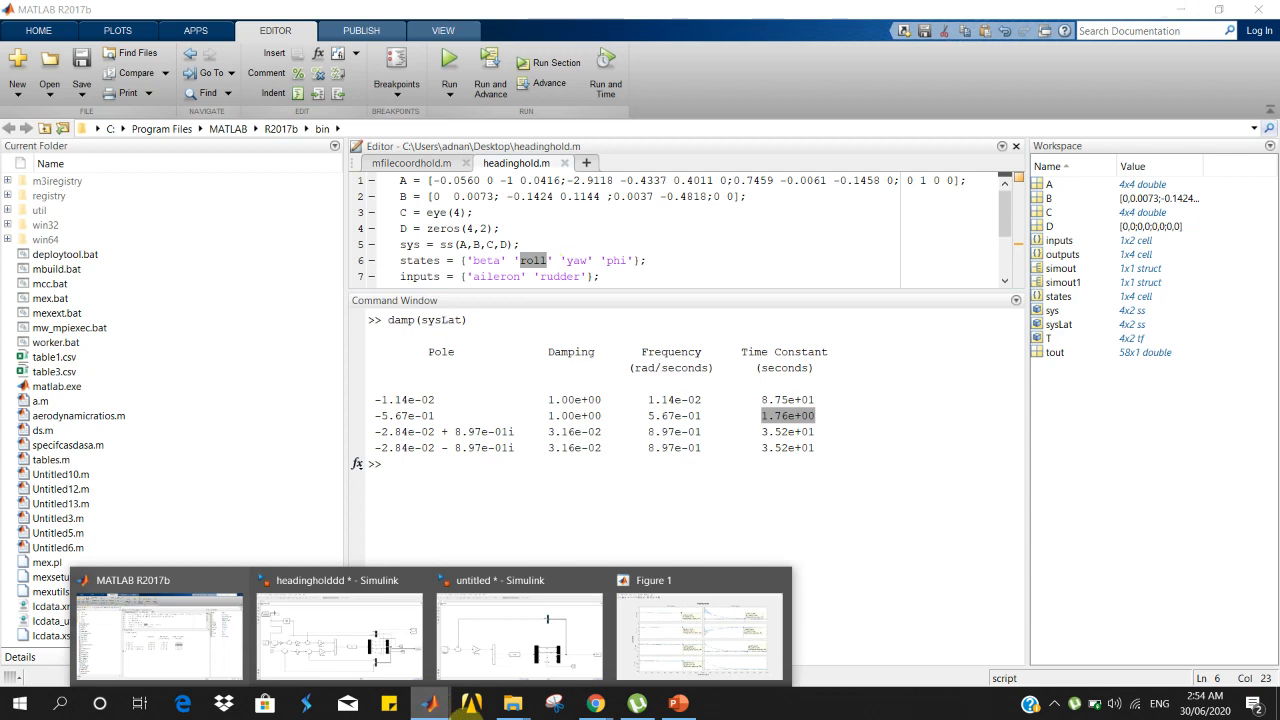
pyautogui.click(522, 640)
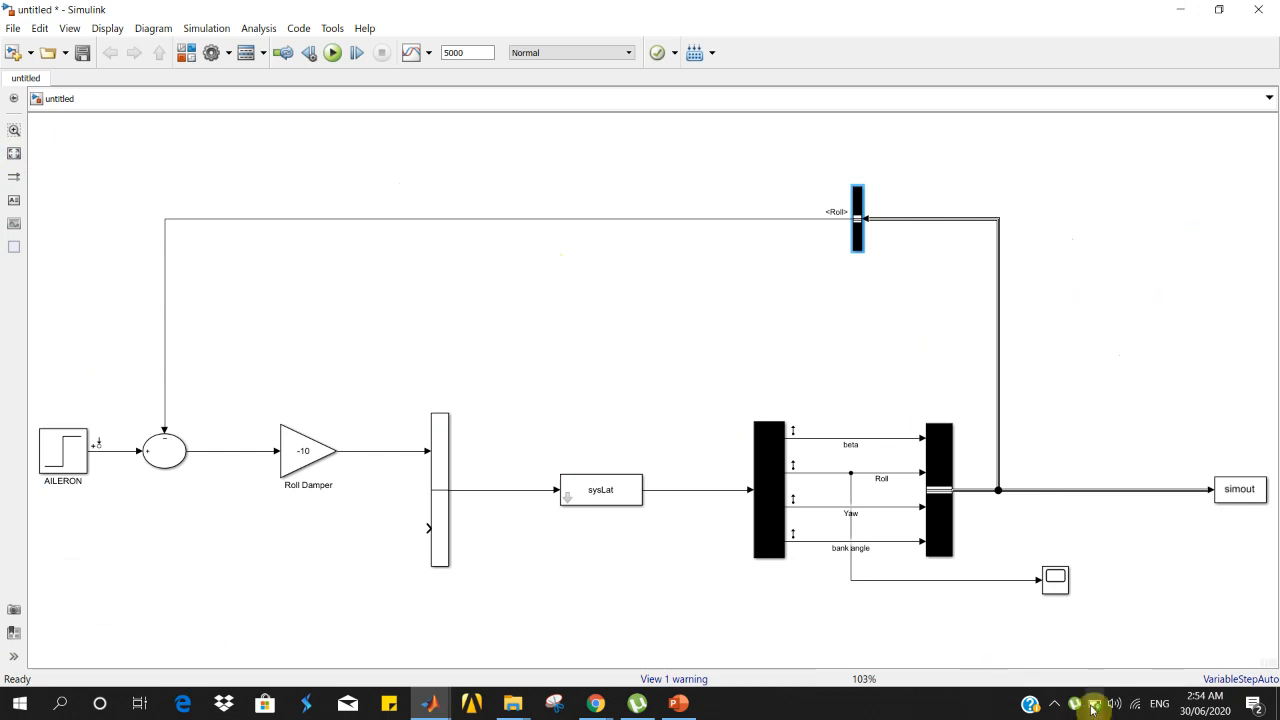
pyautogui.click(1053, 703)
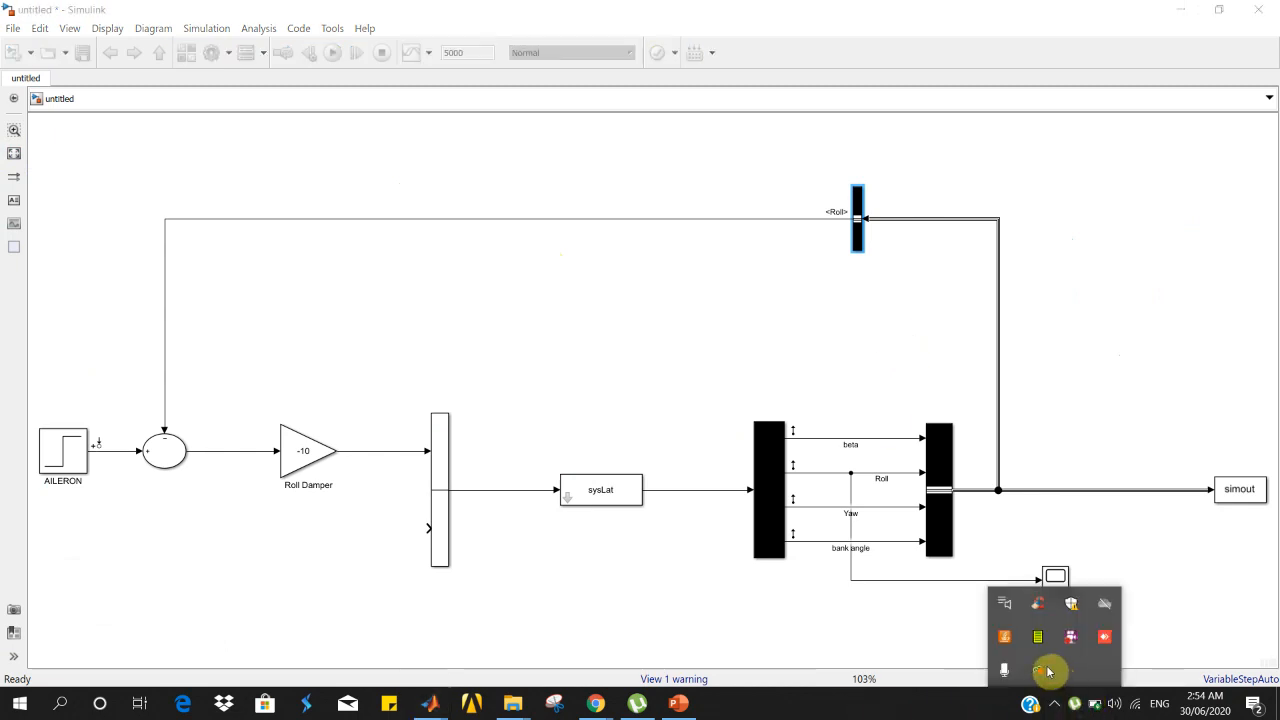
pyautogui.click(1064, 644)
pyautogui.click(603, 233)
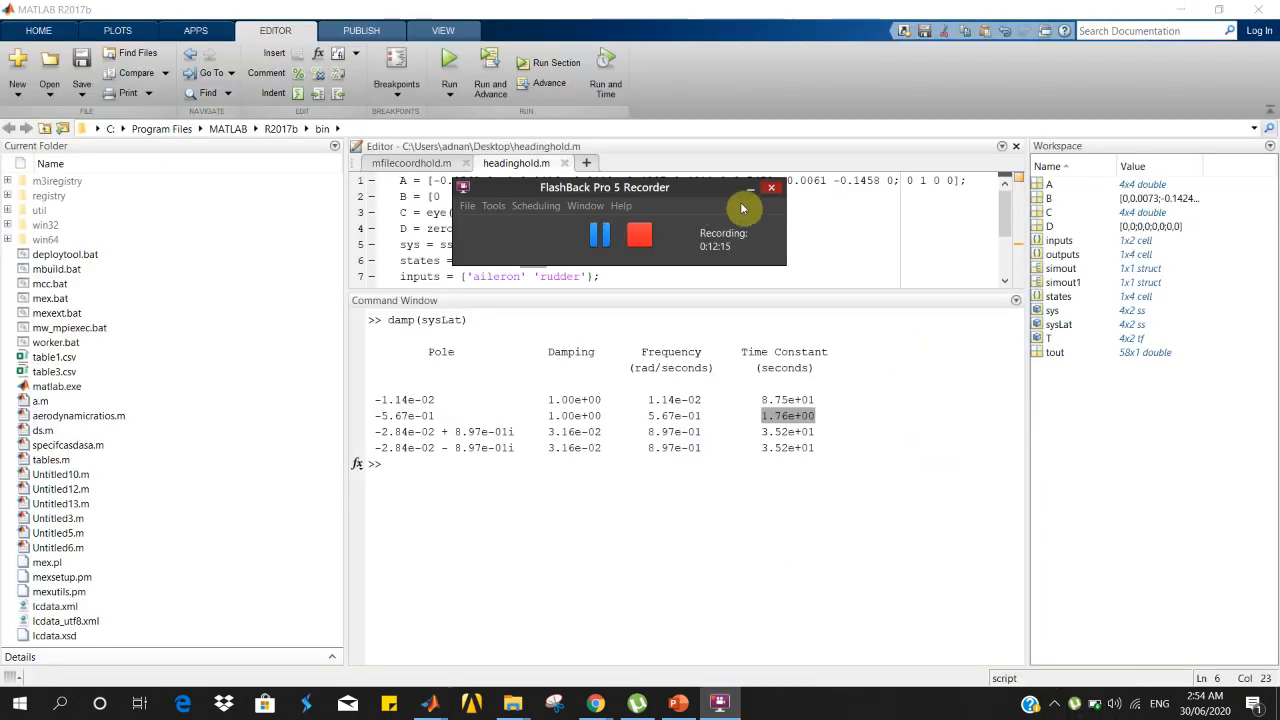
# Enlarge the Editor area to show all of headinghold.m and select the step(sysLat) line
pyautogui.moveTo(691, 289); pyautogui.dragTo(706, 443)
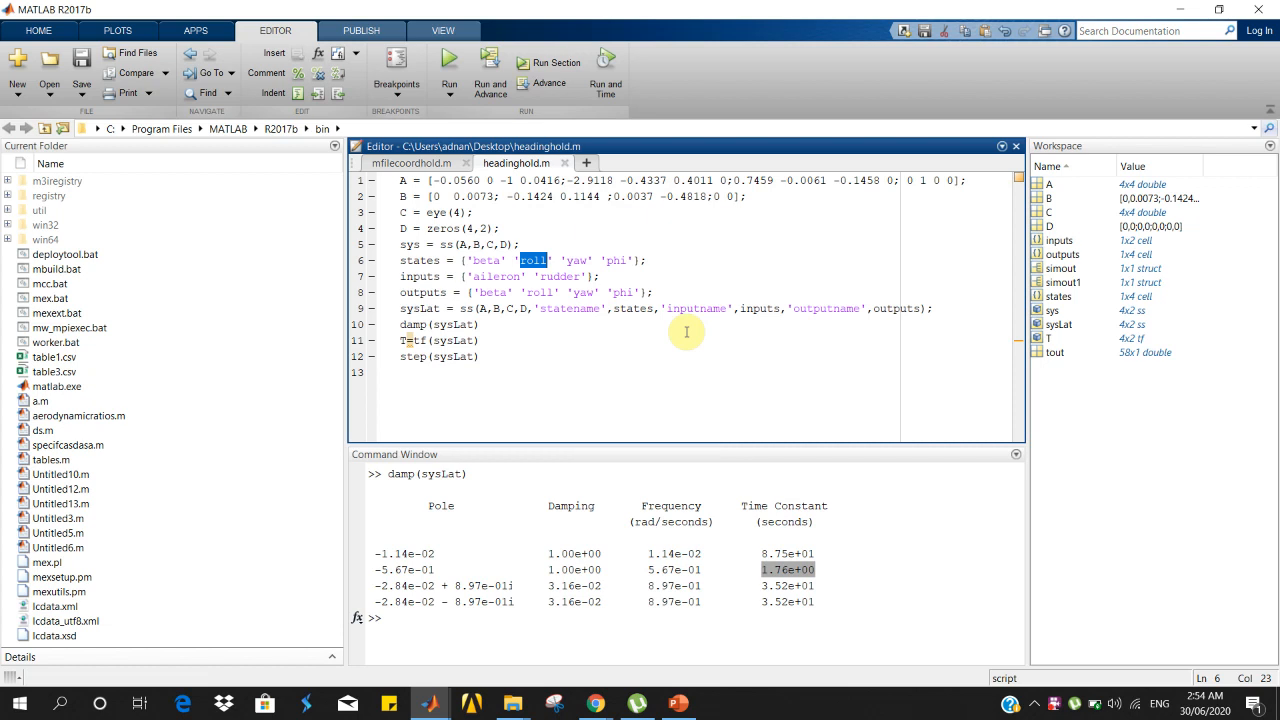
pyautogui.click(481, 356)
pyautogui.click(390, 371)
pyautogui.moveTo(390, 371); pyautogui.dragTo(395, 357)
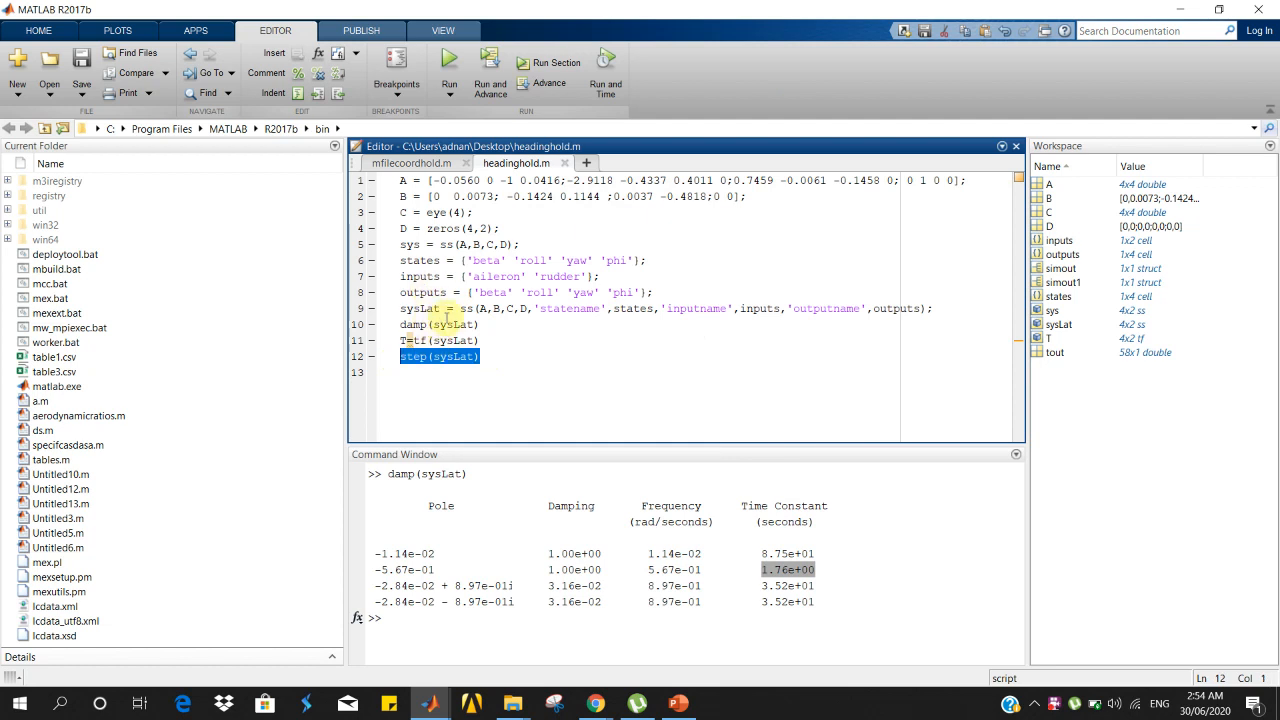
# Review the settling times in the sysLat step response figure and return to the headinghold.m script
pyautogui.moveTo(428, 700)
pyautogui.click(705, 625)
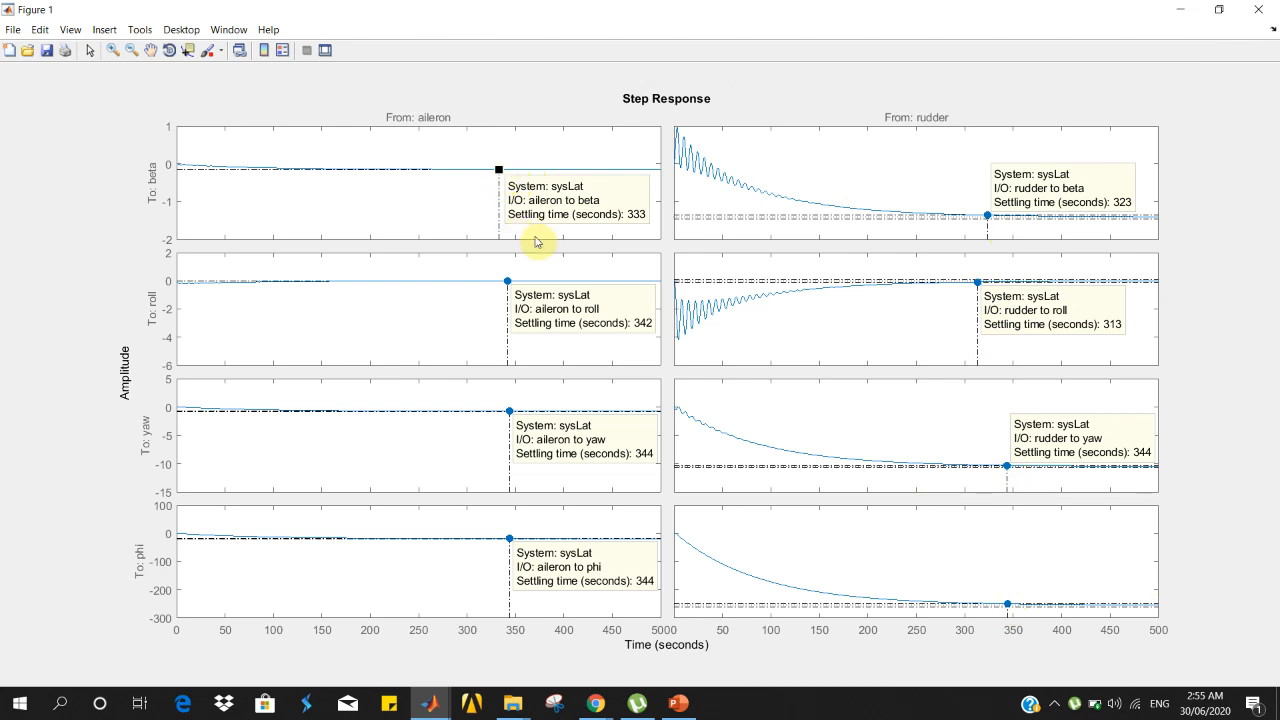
pyautogui.click(1180, 9)
pyautogui.click(468, 400)
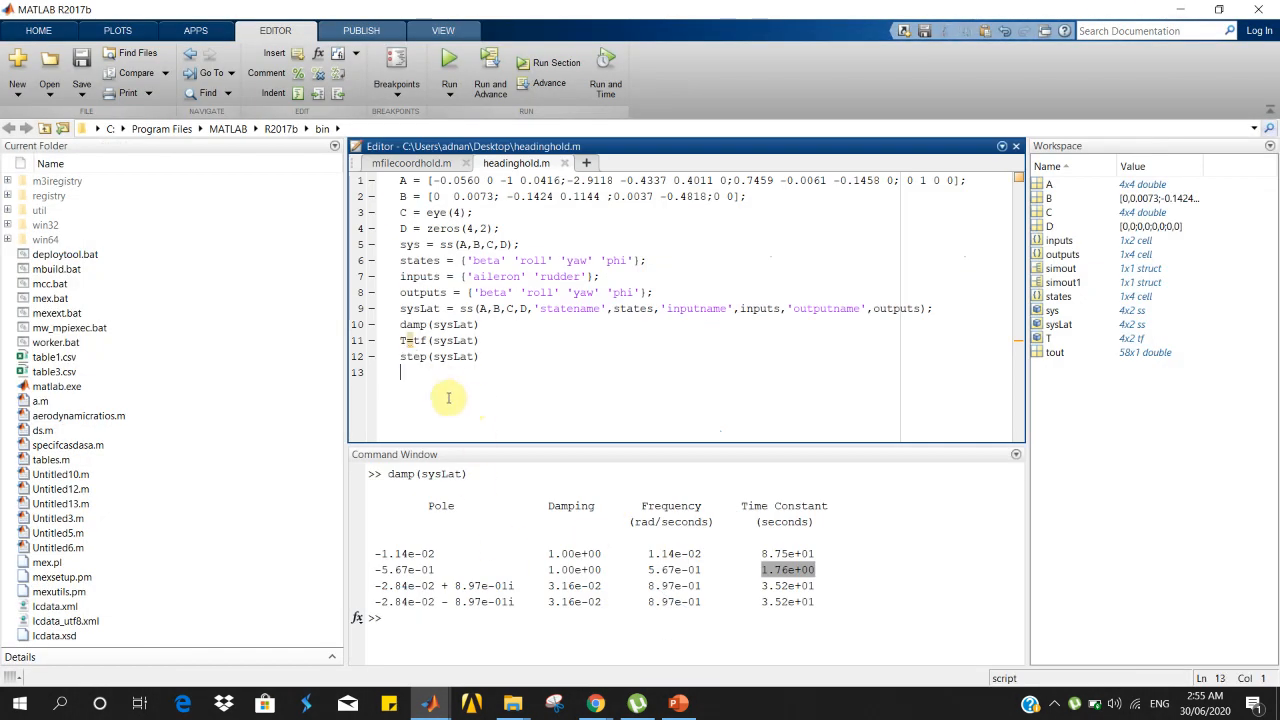
pyautogui.click(1057, 704)
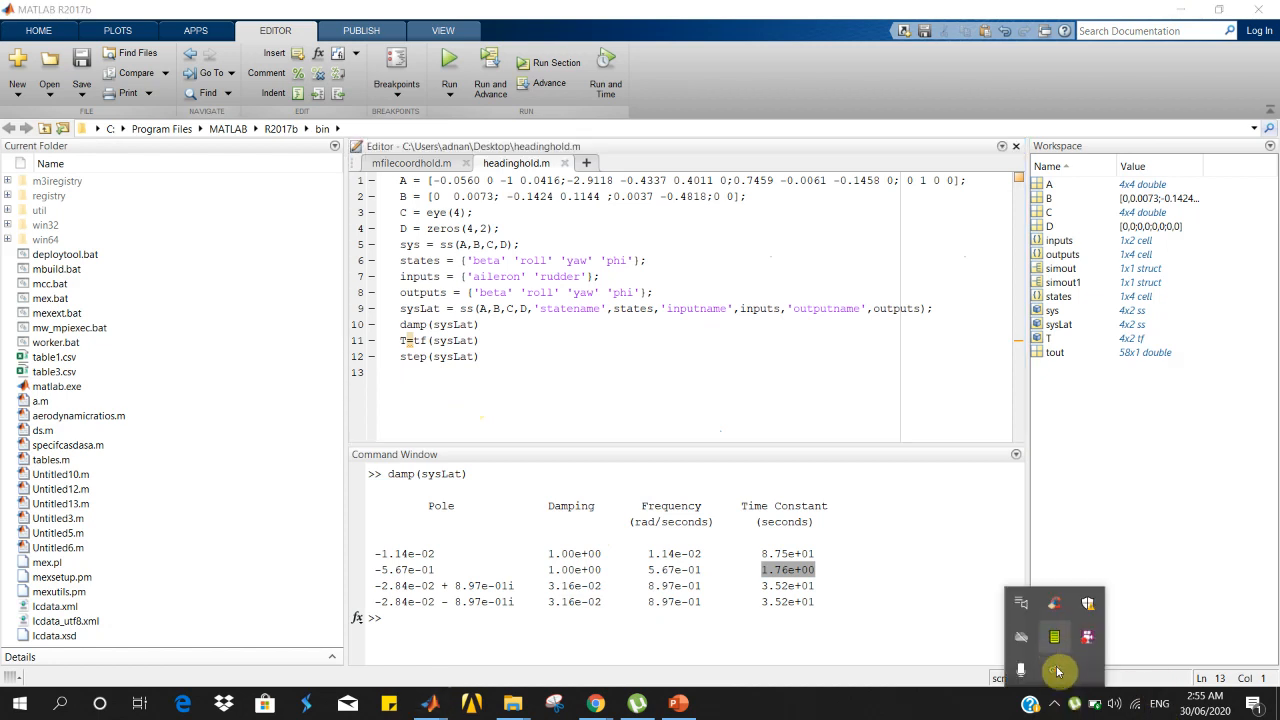
pyautogui.click(1086, 636)
pyautogui.click(595, 235)
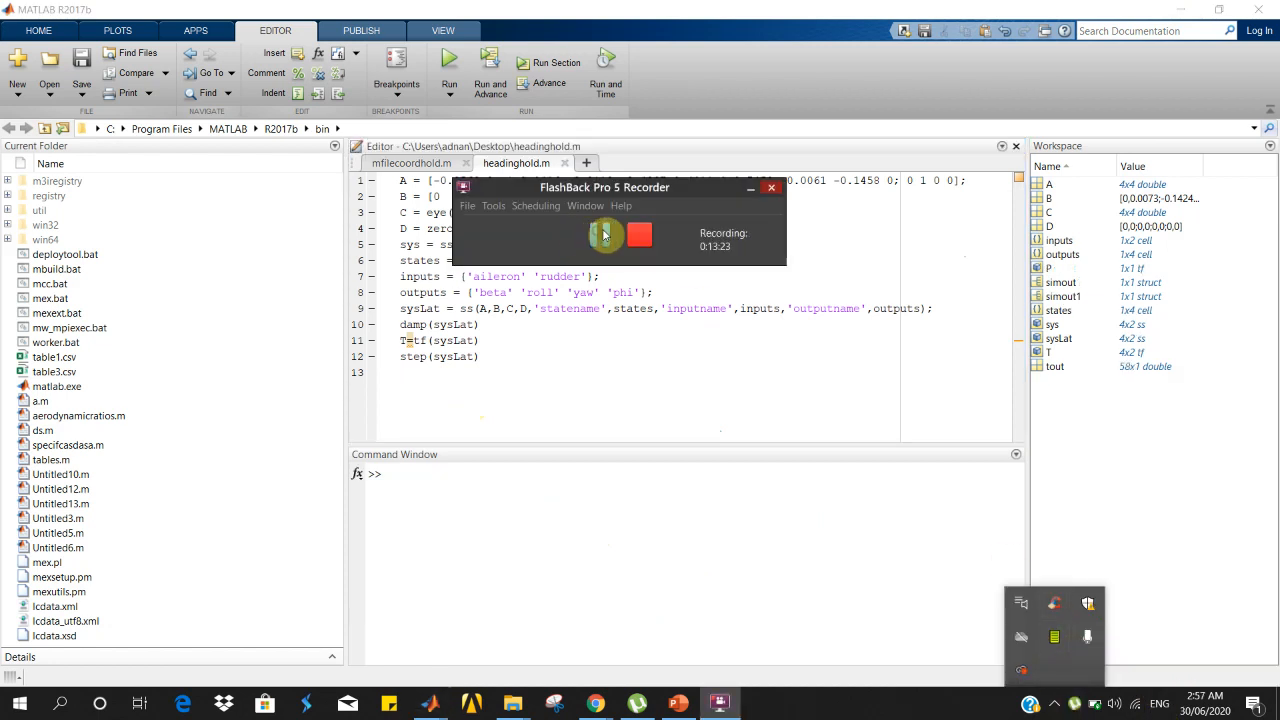
pyautogui.click(750, 188)
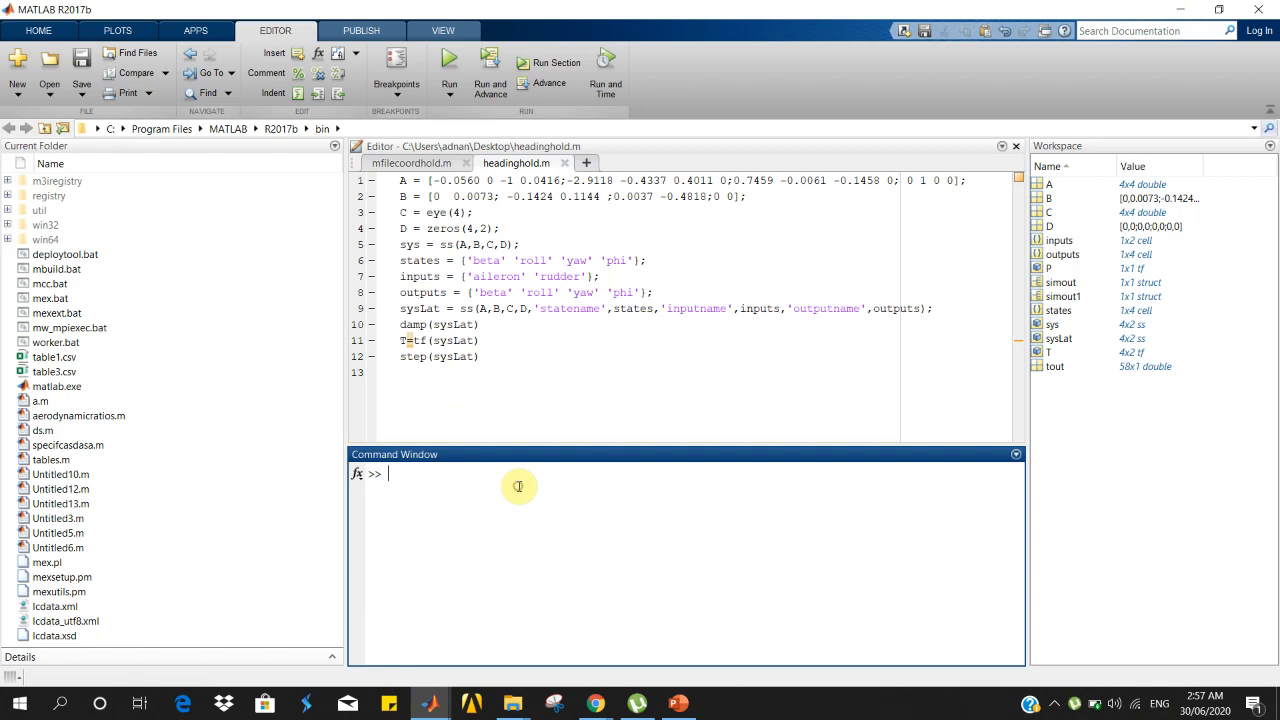
# Run pzmap(sysLat) from the command history and show the resulting pole-zero map figure maximized
pyautogui.press('Up')
pyautogui.press('Up')
pyautogui.press('Return')
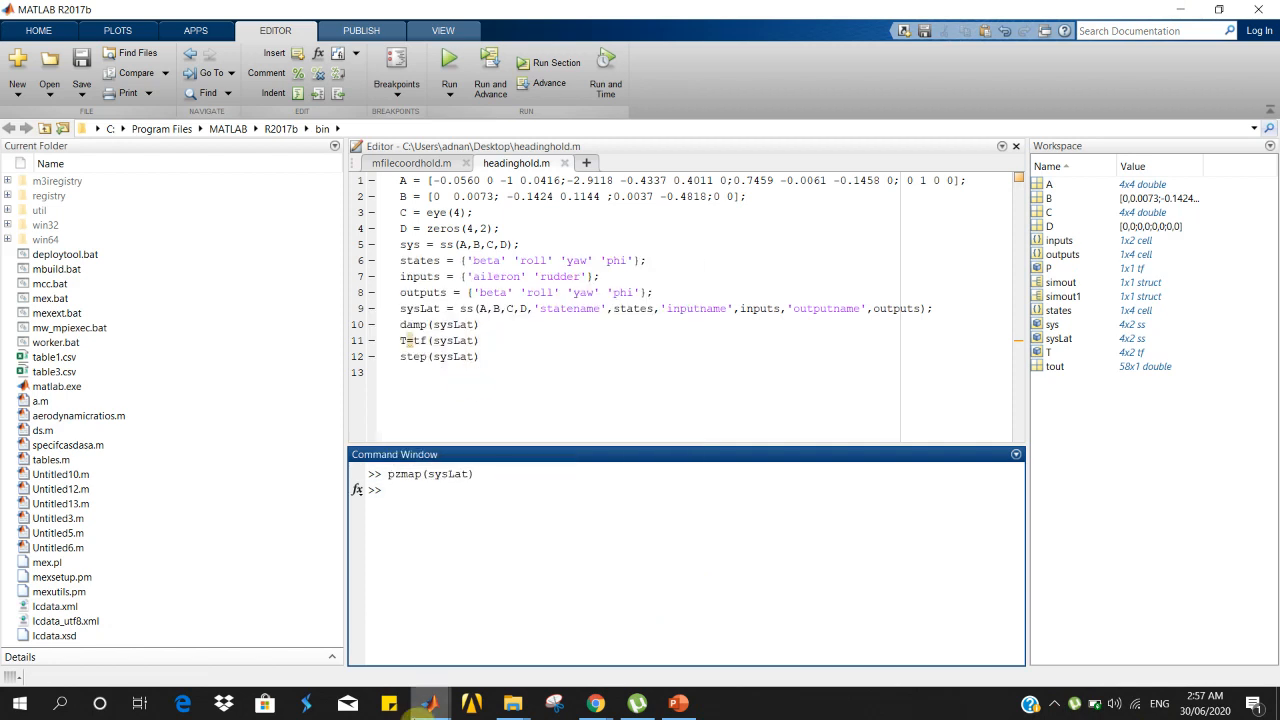
pyautogui.moveTo(428, 703)
pyautogui.click(730, 610)
pyautogui.click(806, 30)
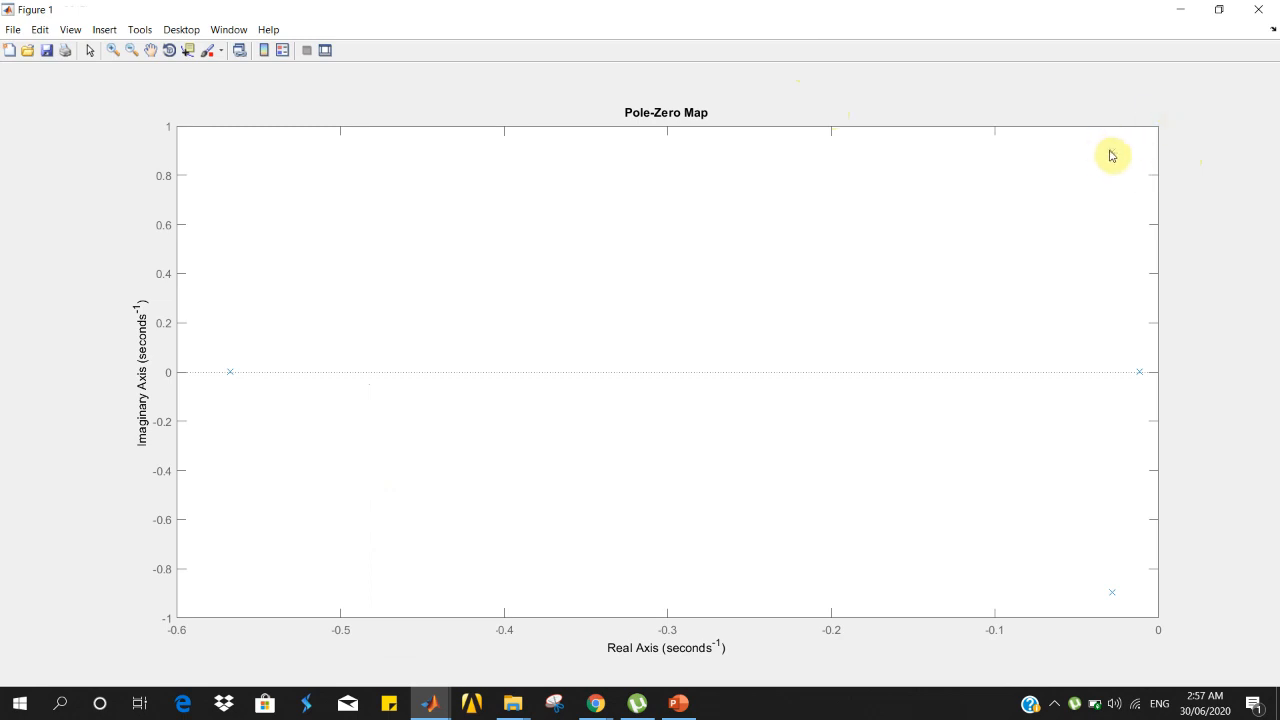
# Inspect the damping and frequency of the complex and real poles on the pole-zero map, and minimize the figure
pyautogui.moveTo(1113, 153)
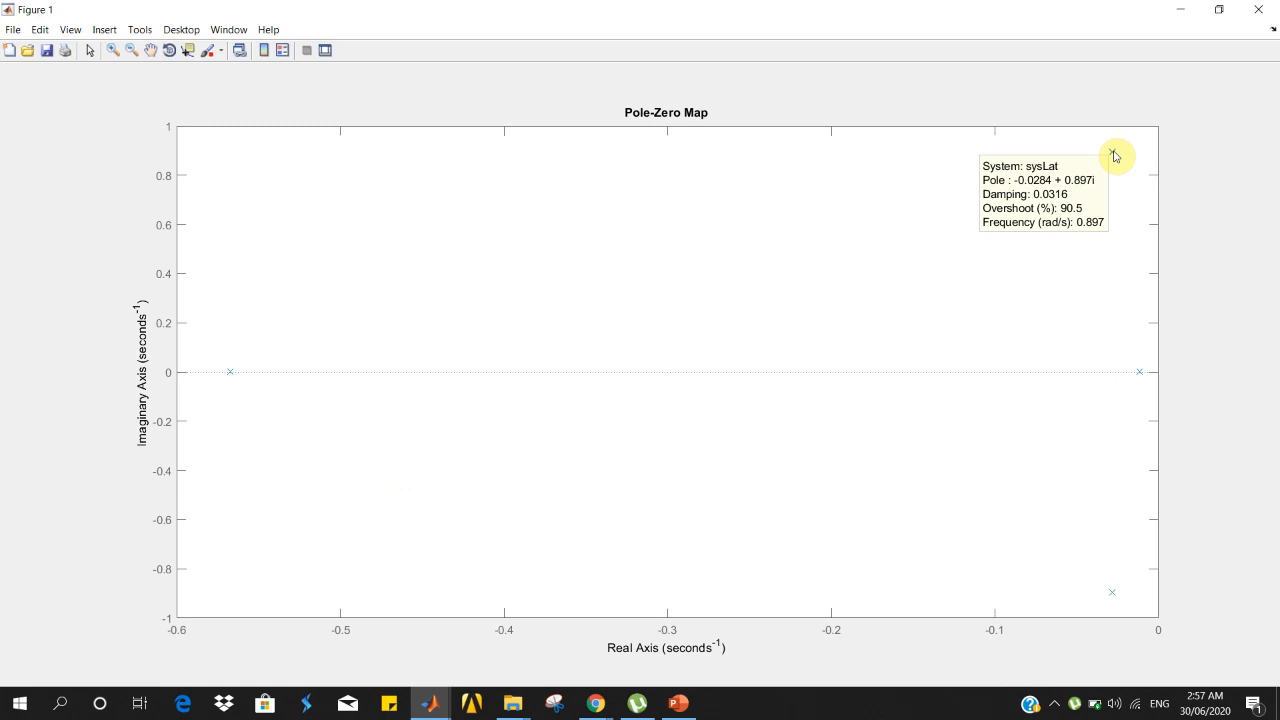
pyautogui.moveTo(1141, 375)
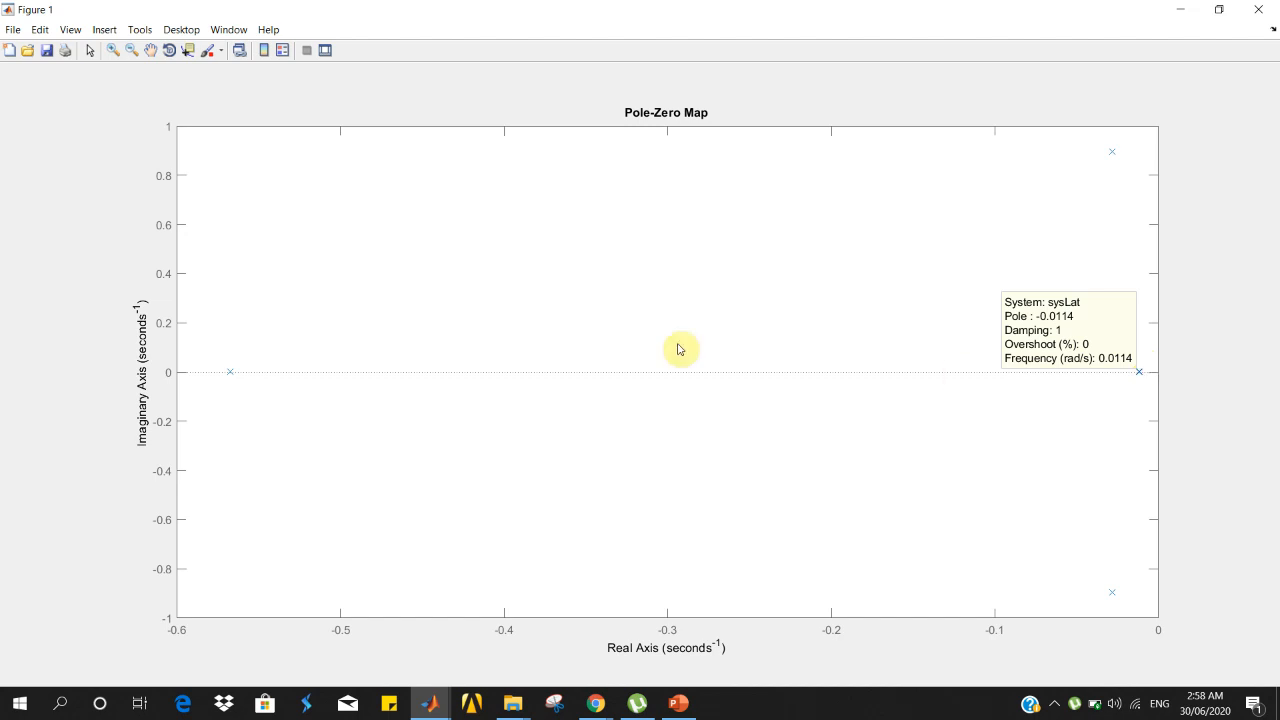
pyautogui.moveTo(233, 375)
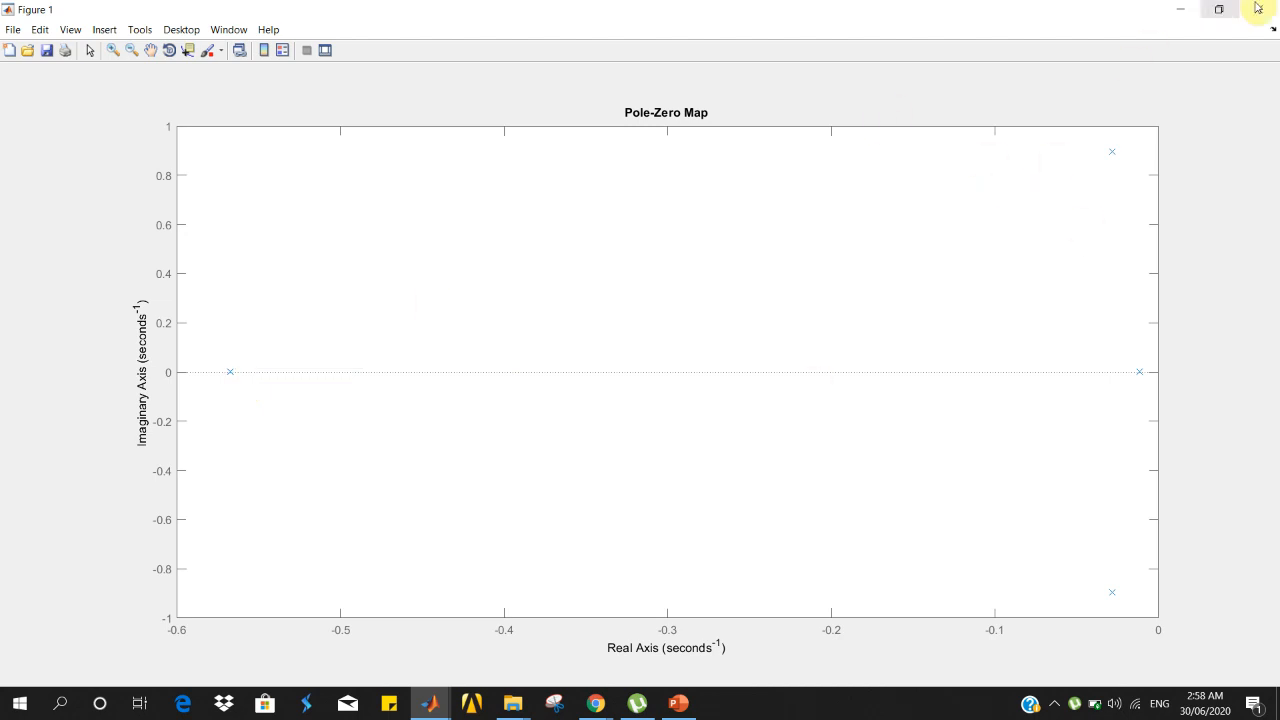
pyautogui.click(1166, 8)
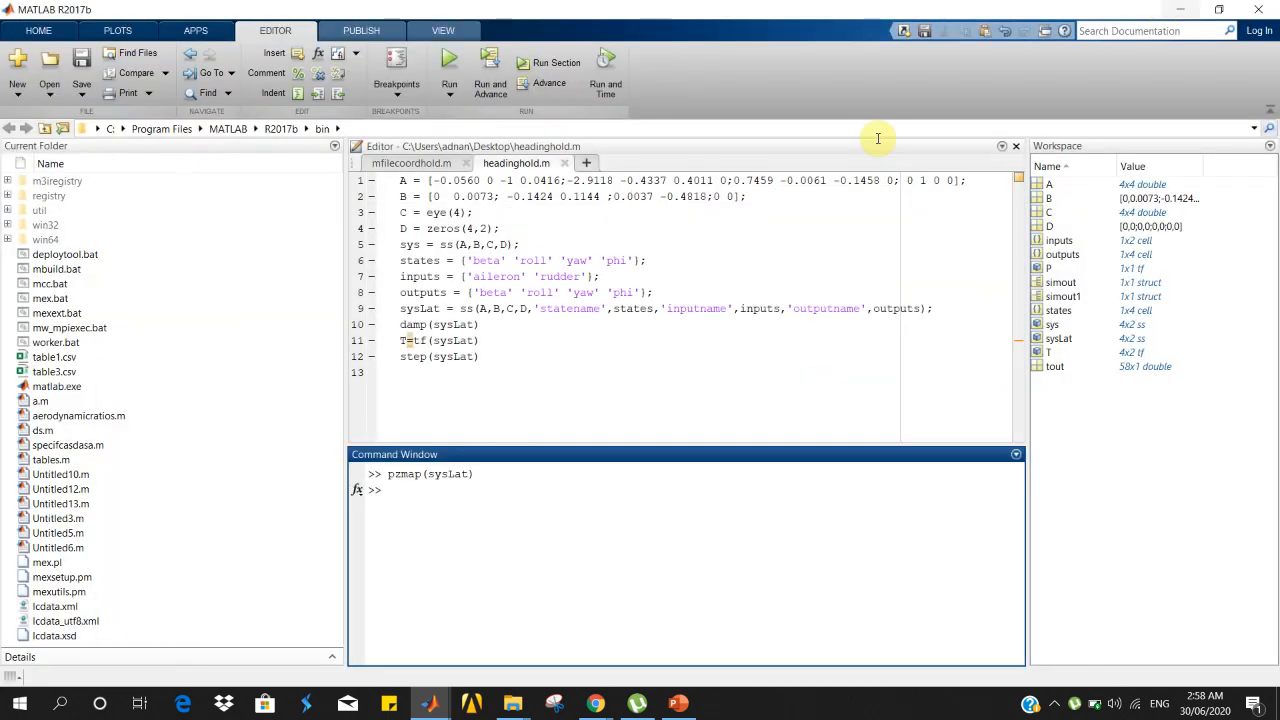
# Bring up the untitled Simulink model and examine the aileron step input, the Roll Damper gain and the mux
pyautogui.moveTo(430, 703)
pyautogui.click(520, 642)
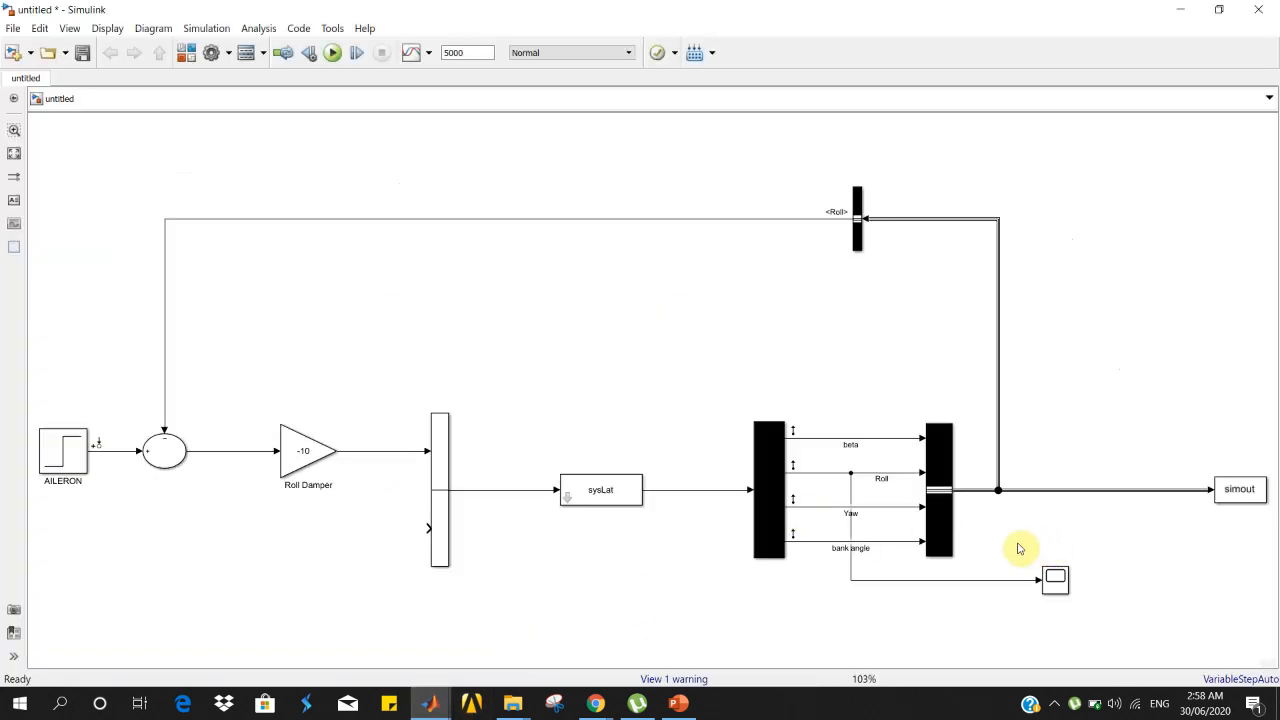
pyautogui.click(284, 479)
pyautogui.moveTo(420, 380); pyautogui.dragTo(466, 551)
pyautogui.click(538, 566)
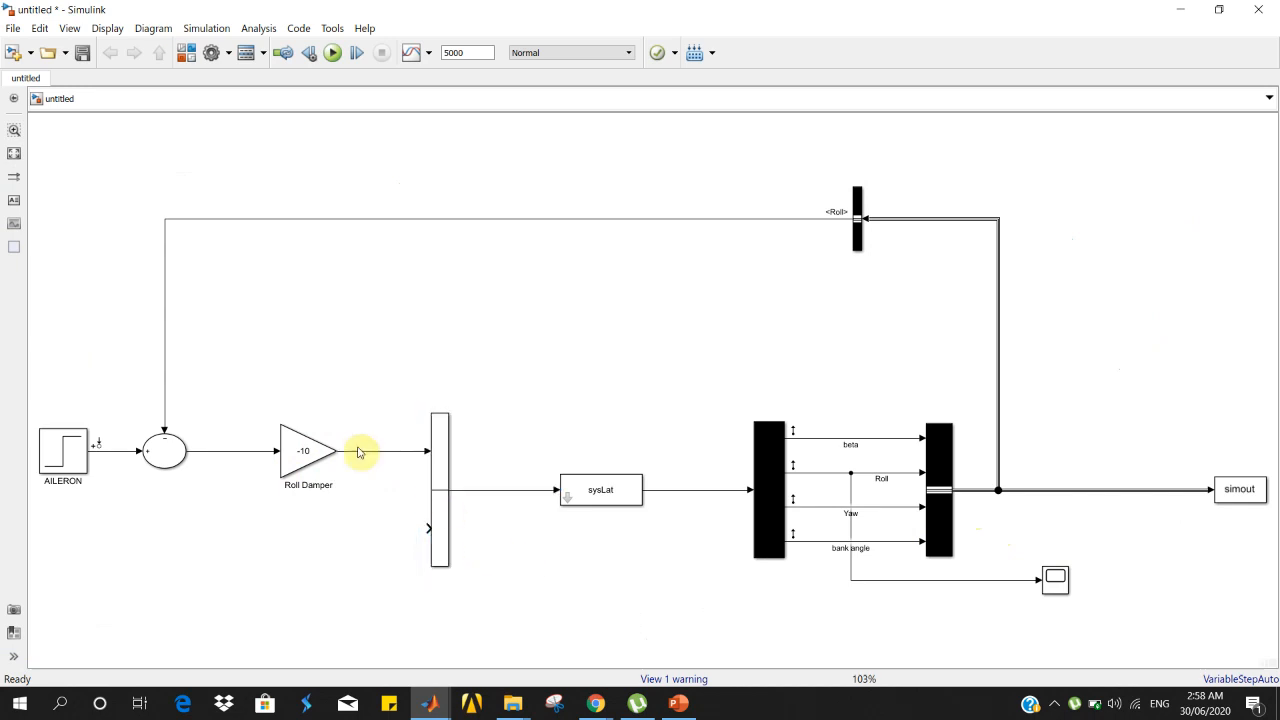
pyautogui.click(75, 470)
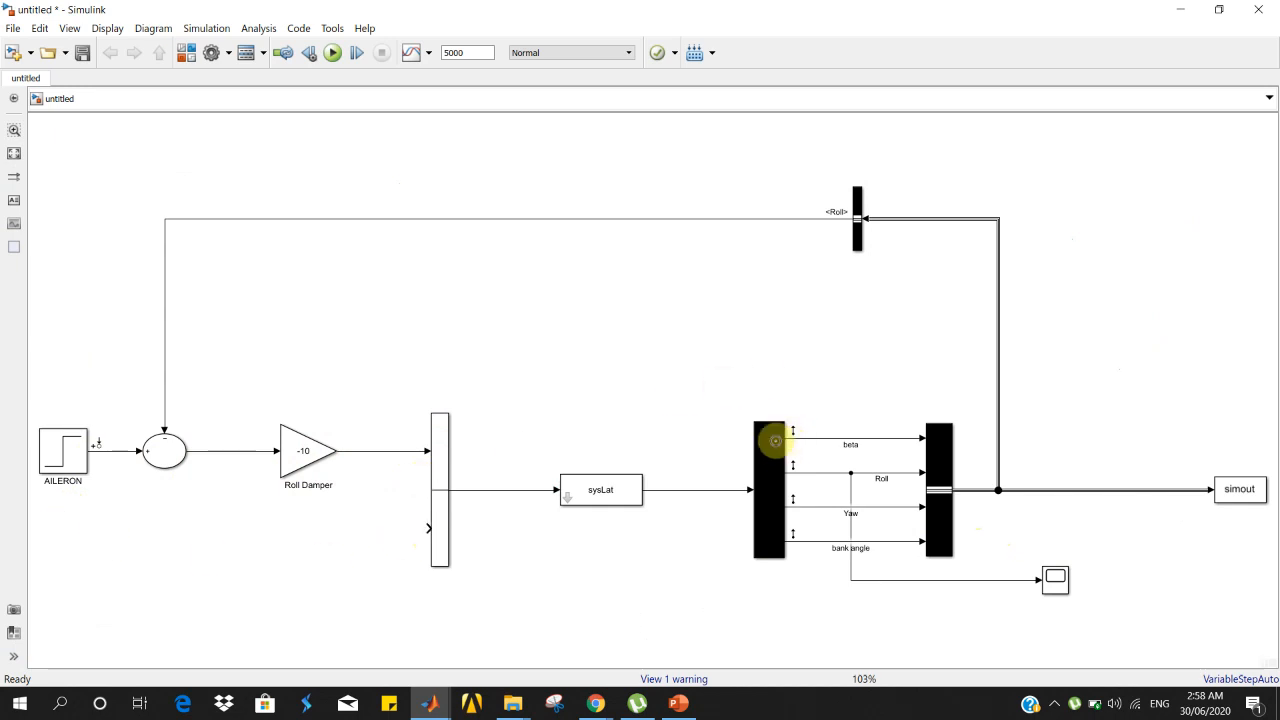
# Enlarge the sysLat block, the demux and the bus creator, and move the bus creator to straighten the beta line
pyautogui.moveTo(637, 505); pyautogui.dragTo(651, 526)
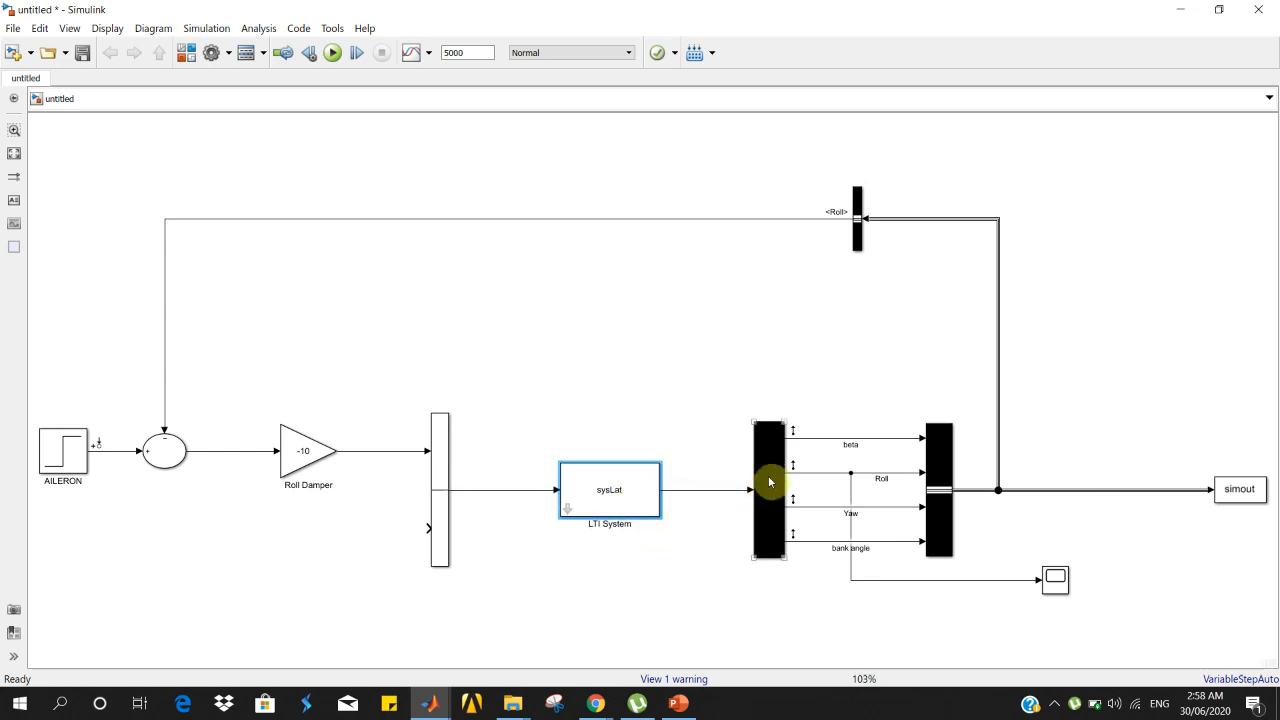
pyautogui.click(774, 442)
pyautogui.moveTo(778, 428); pyautogui.dragTo(760, 469)
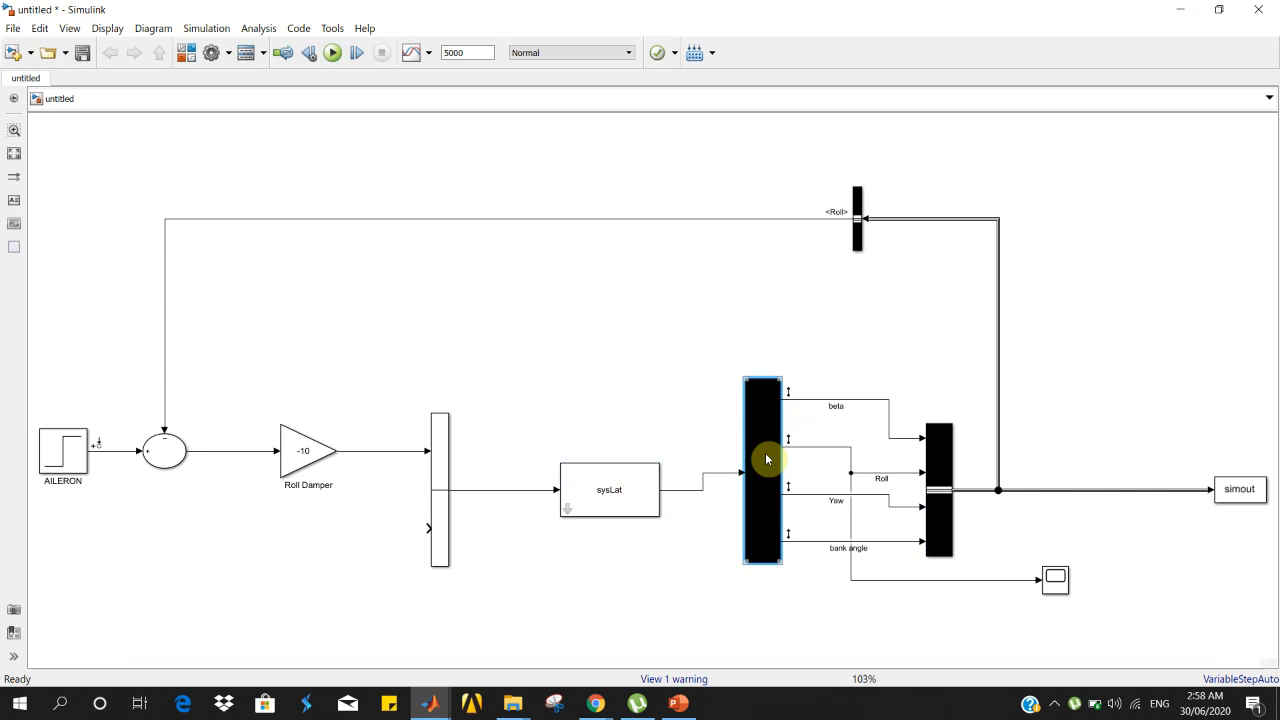
pyautogui.click(938, 450)
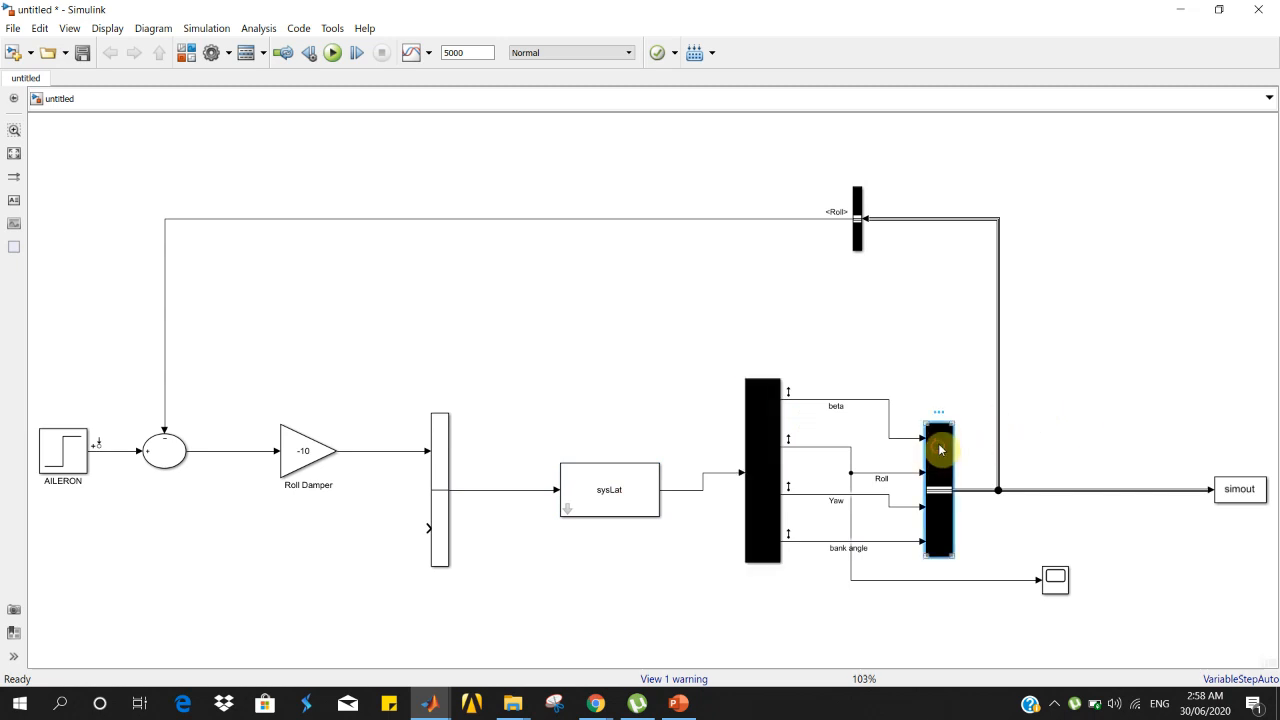
pyautogui.moveTo(947, 422)
pyautogui.mouseDown()
pyautogui.moveTo(954, 394)
pyautogui.moveTo(951, 429)
pyautogui.moveTo(963, 414)
pyautogui.mouseUp()
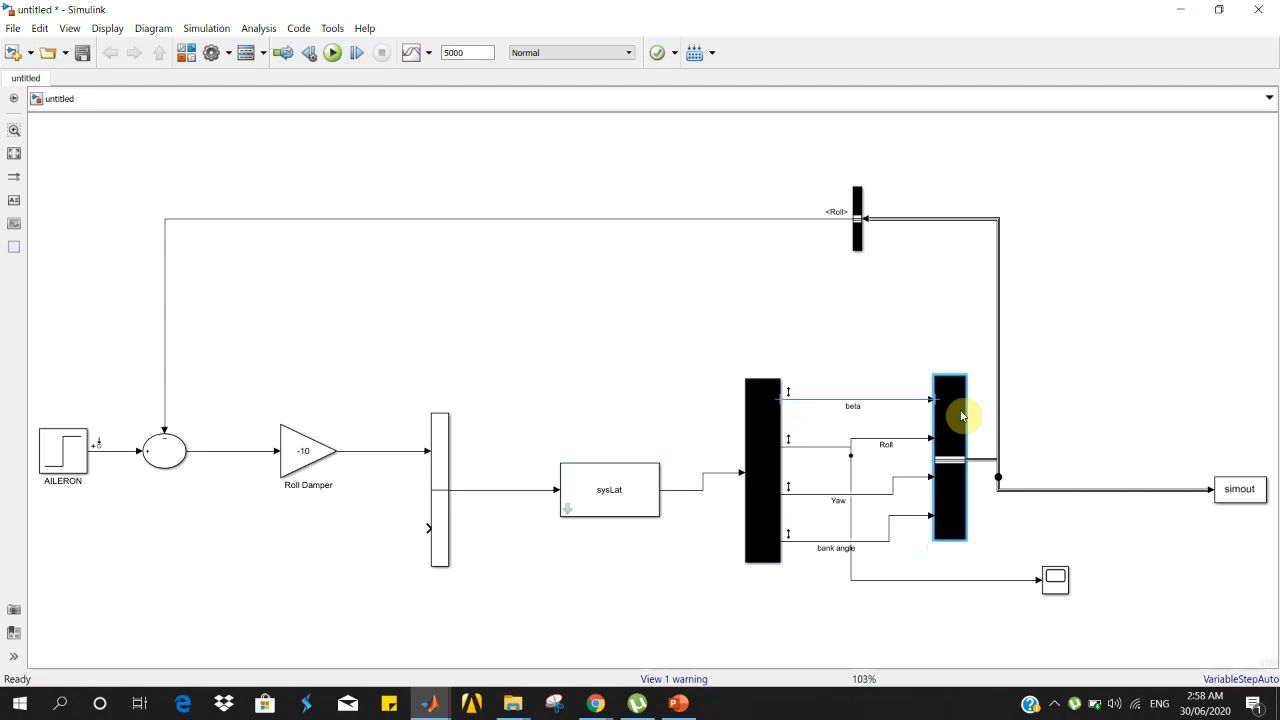
# Switch to the FCS presentation, review the state-space matrices and flight conditions on slide 38, and return to the Simulink model
pyautogui.click(679, 703)
pyautogui.press('Down')
pyautogui.press('Down')
pyautogui.press('Down')
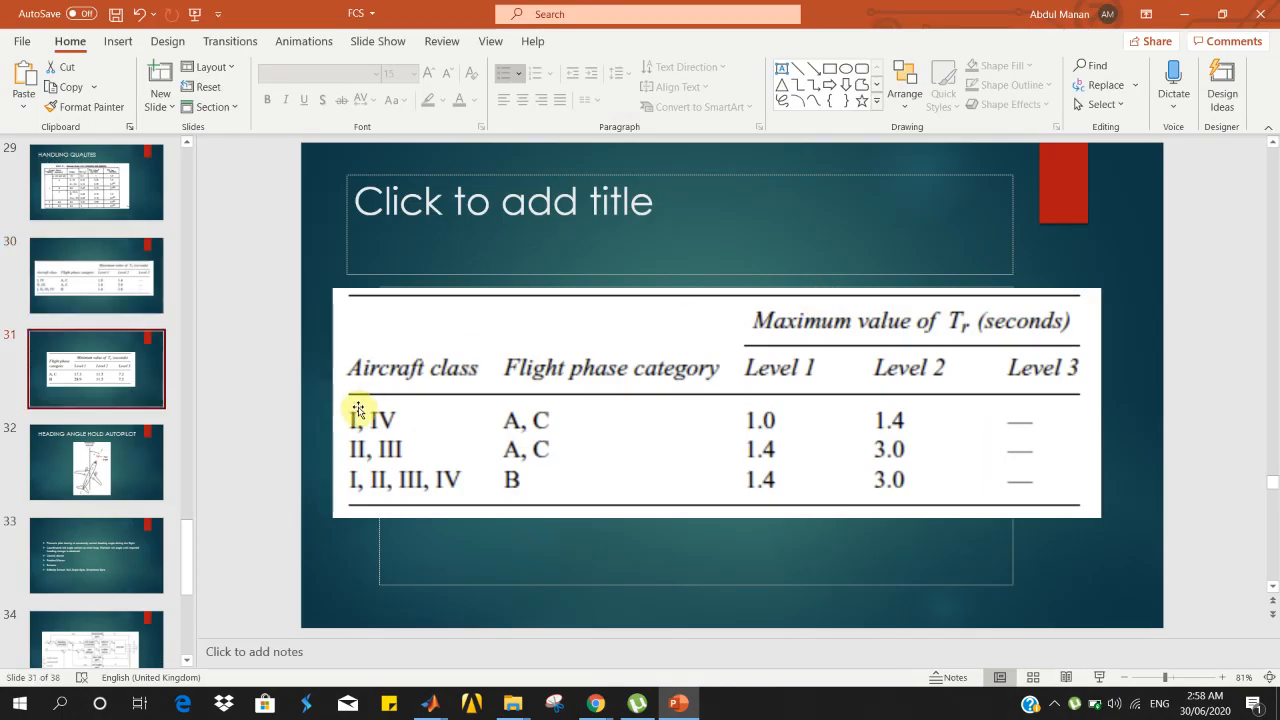
pyautogui.press('Down')
pyautogui.press('Down')
pyautogui.press('Down')
pyautogui.press('Down')
pyautogui.press('Down')
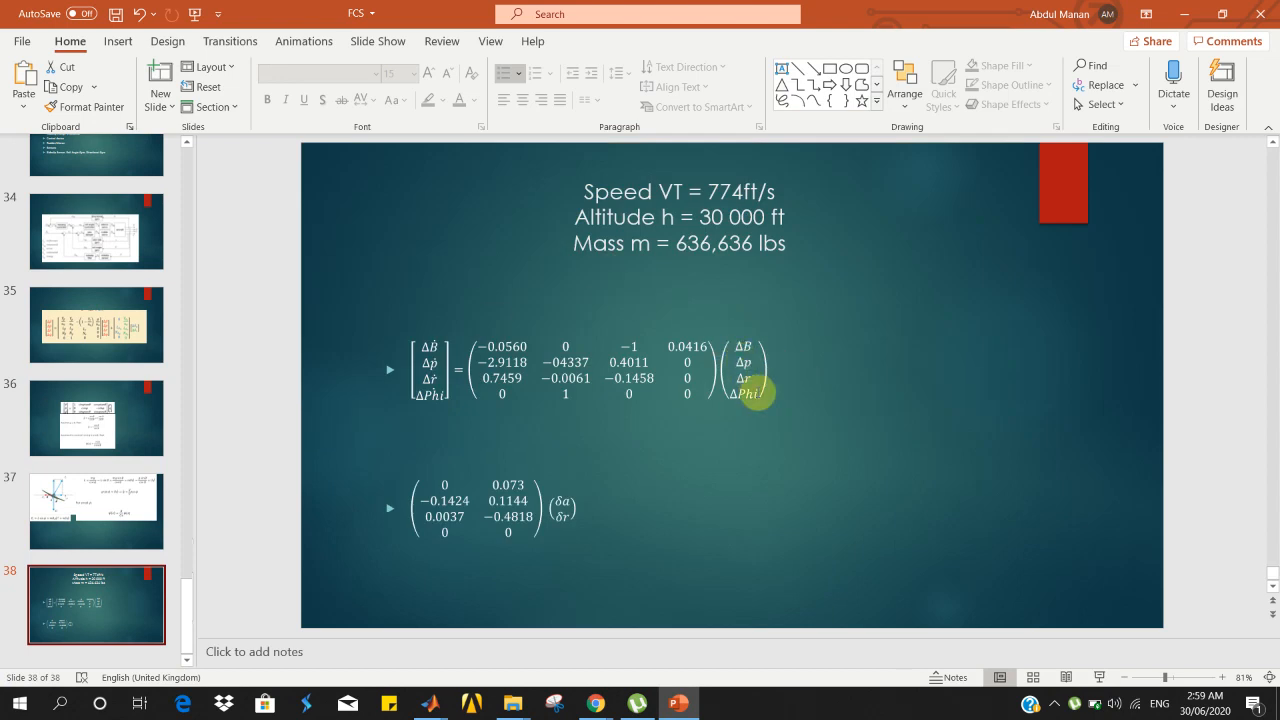
pyautogui.click(1186, 16)
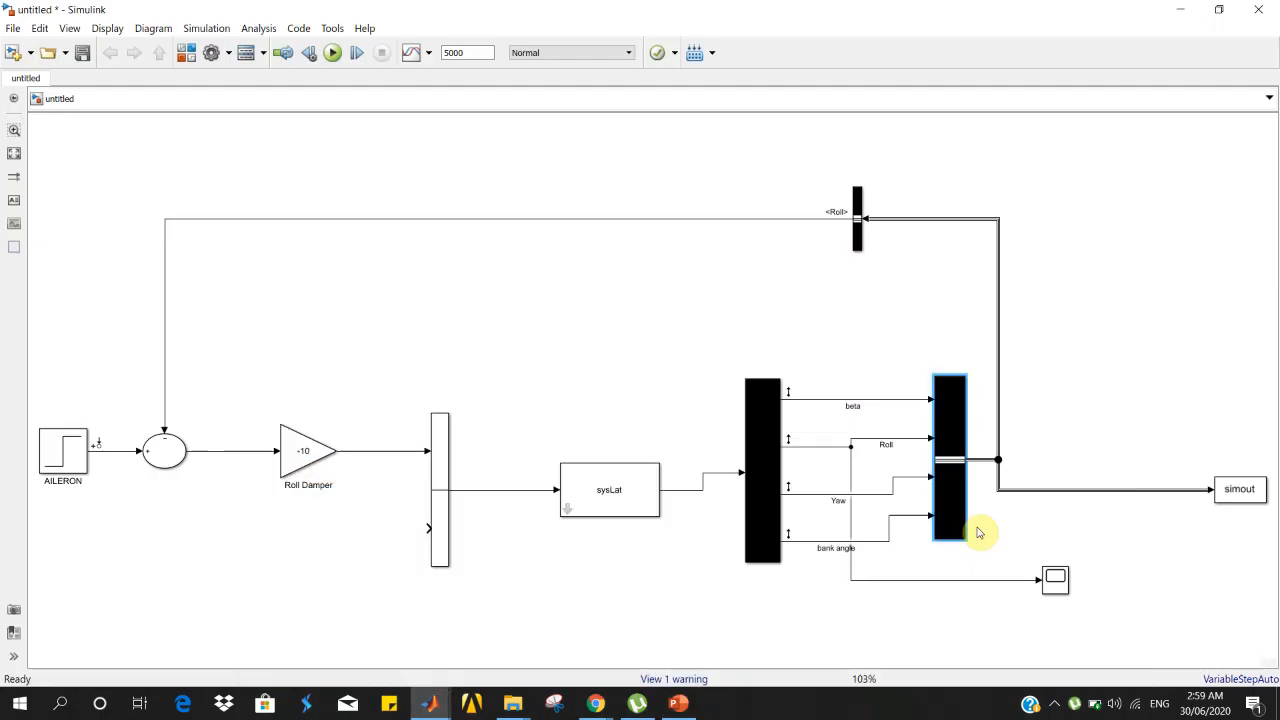
# Move the bus creator to straighten the Roll and Yaw lines, and delete the Scope together with its Roll branch
pyautogui.moveTo(948, 480); pyautogui.dragTo(965, 503)
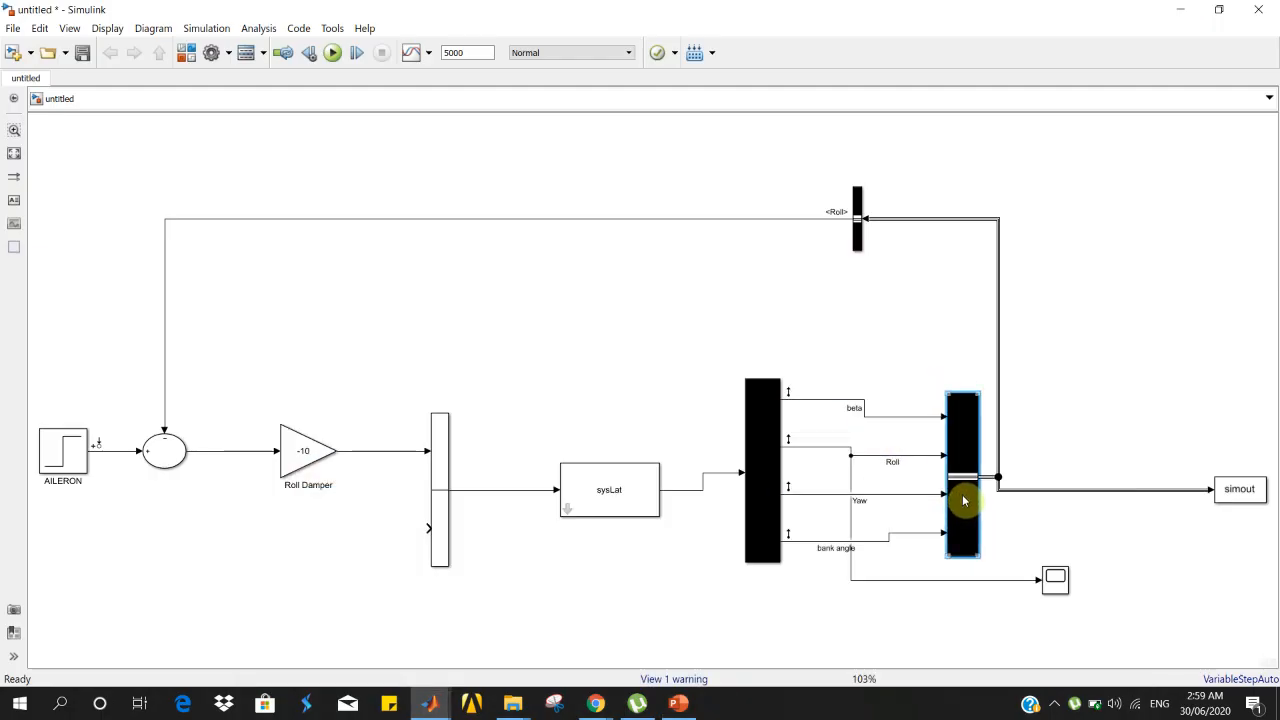
pyautogui.moveTo(1049, 562); pyautogui.dragTo(1018, 598)
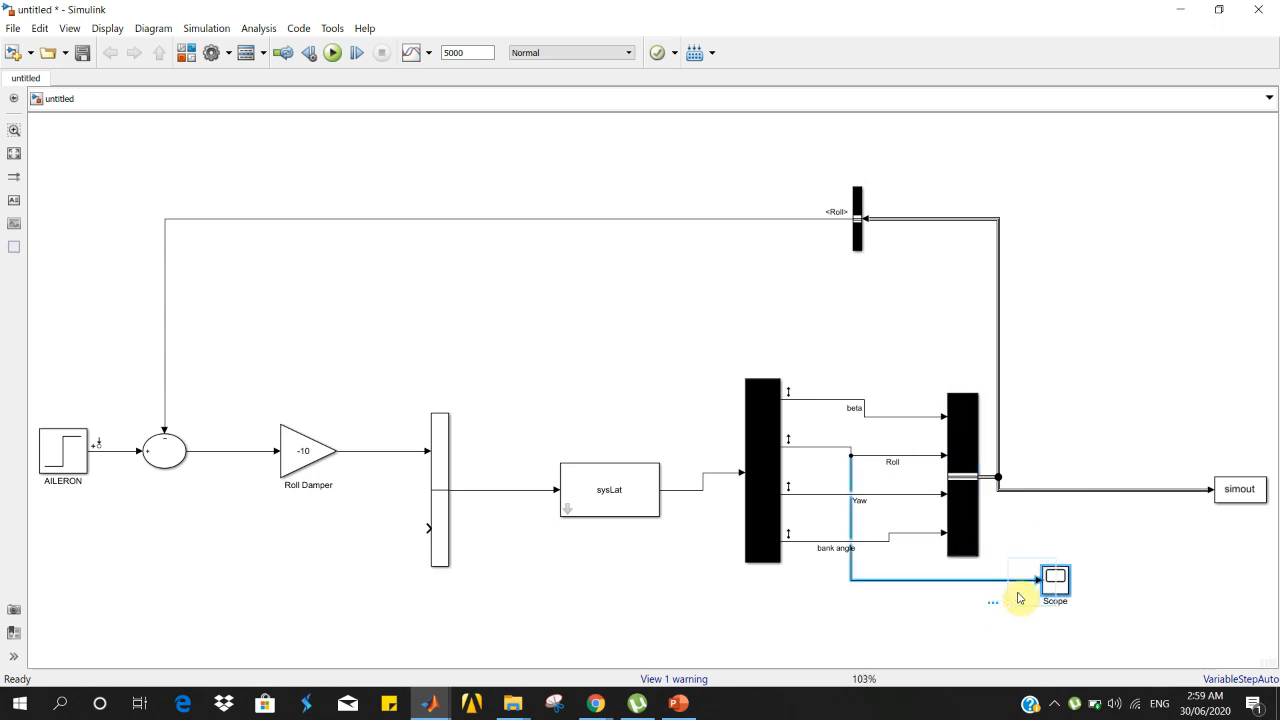
pyautogui.press('Delete')
# Examine the signals in the bus creator and bus selector, and the feedback path through the sum and Roll Damper blocks
pyautogui.click(972, 463)
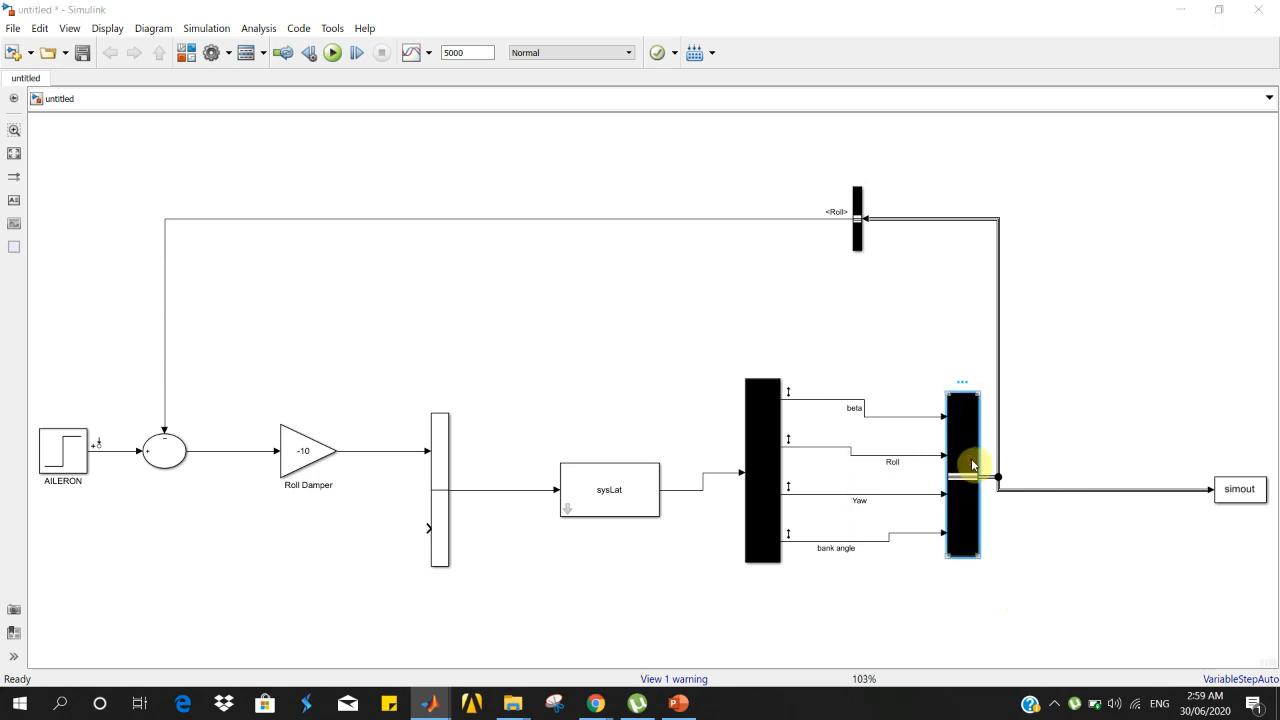
pyautogui.doubleClick(972, 463)
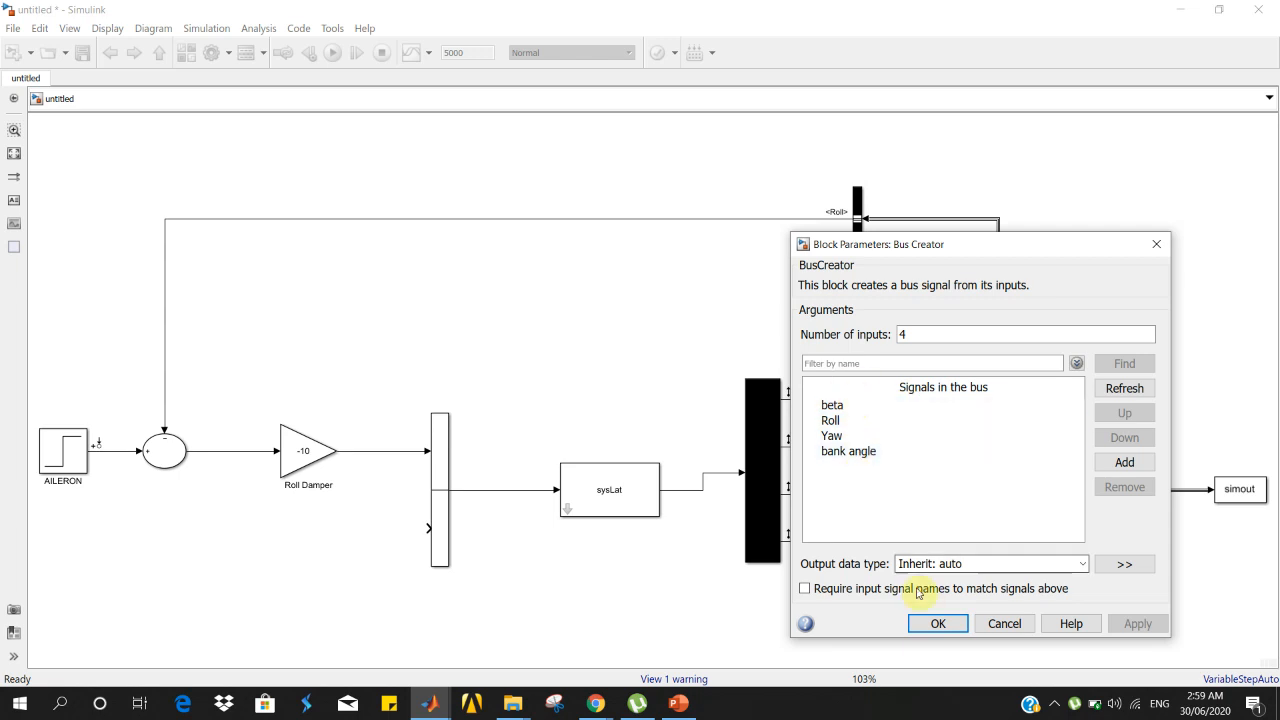
pyautogui.click(938, 623)
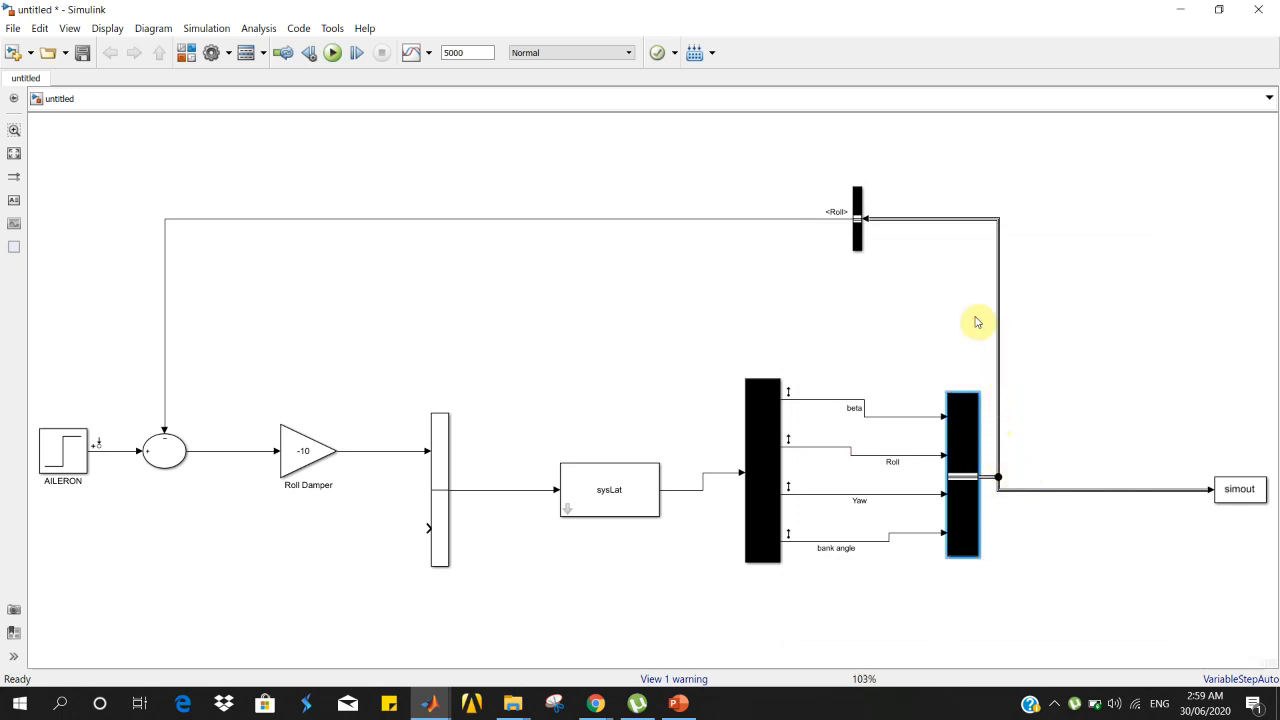
pyautogui.doubleClick(857, 213)
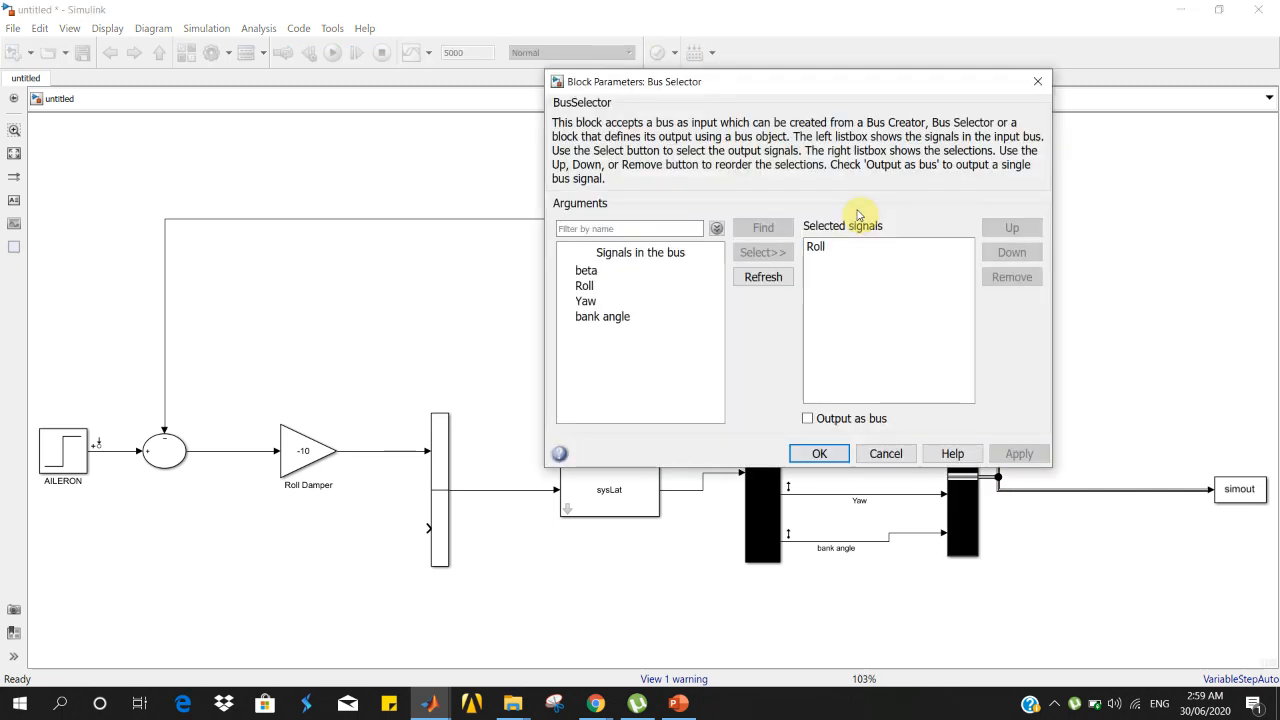
pyautogui.click(1038, 81)
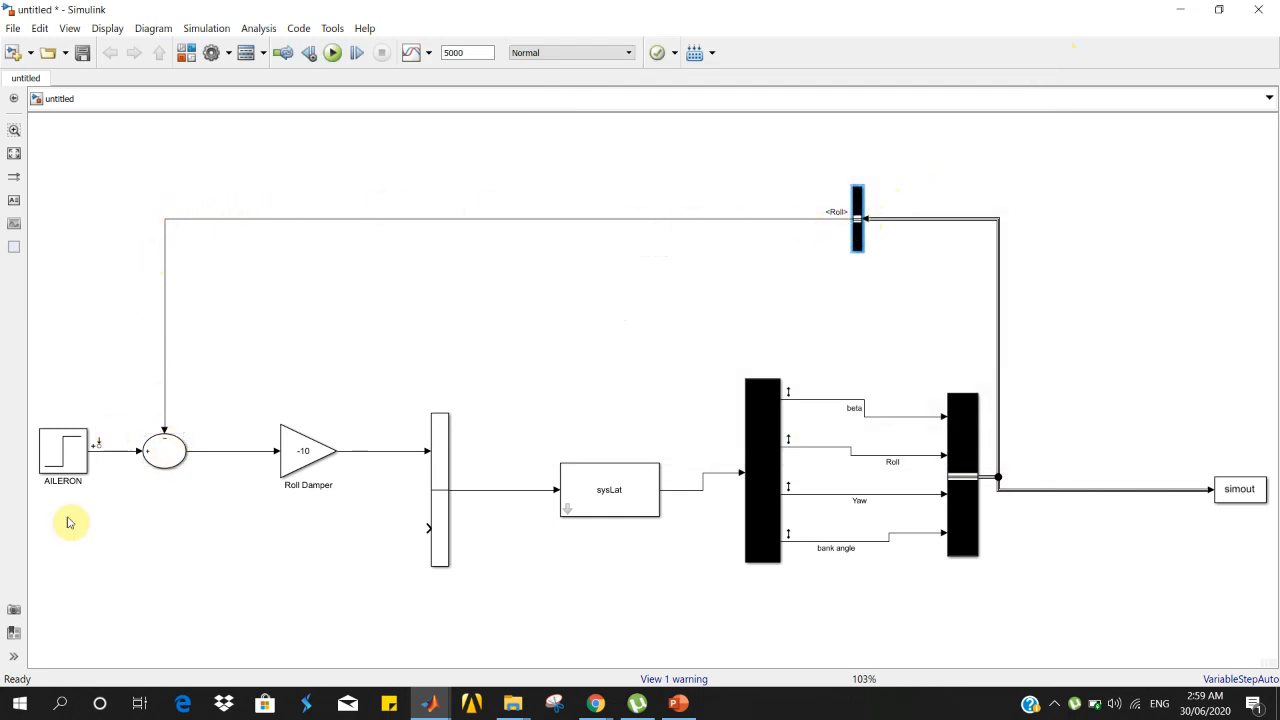
pyautogui.click(172, 456)
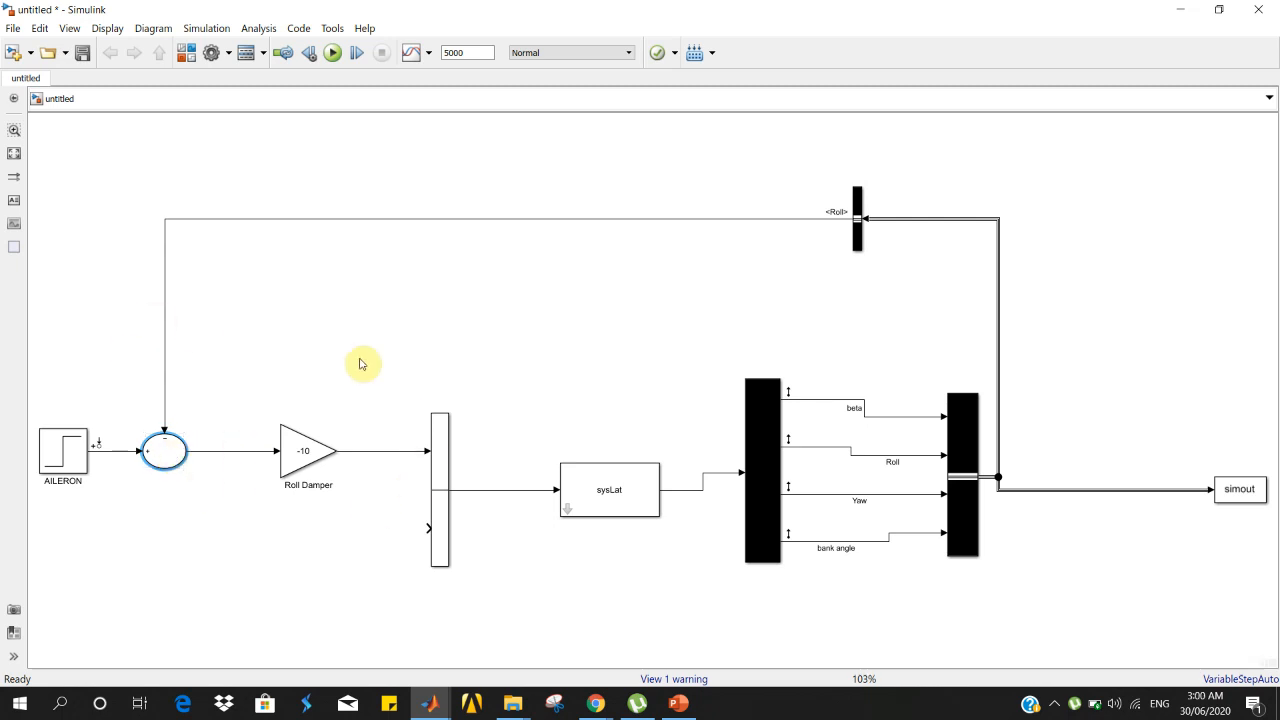
pyautogui.moveTo(47, 311); pyautogui.dragTo(320, 494)
pyautogui.click(331, 377)
pyautogui.click(308, 465)
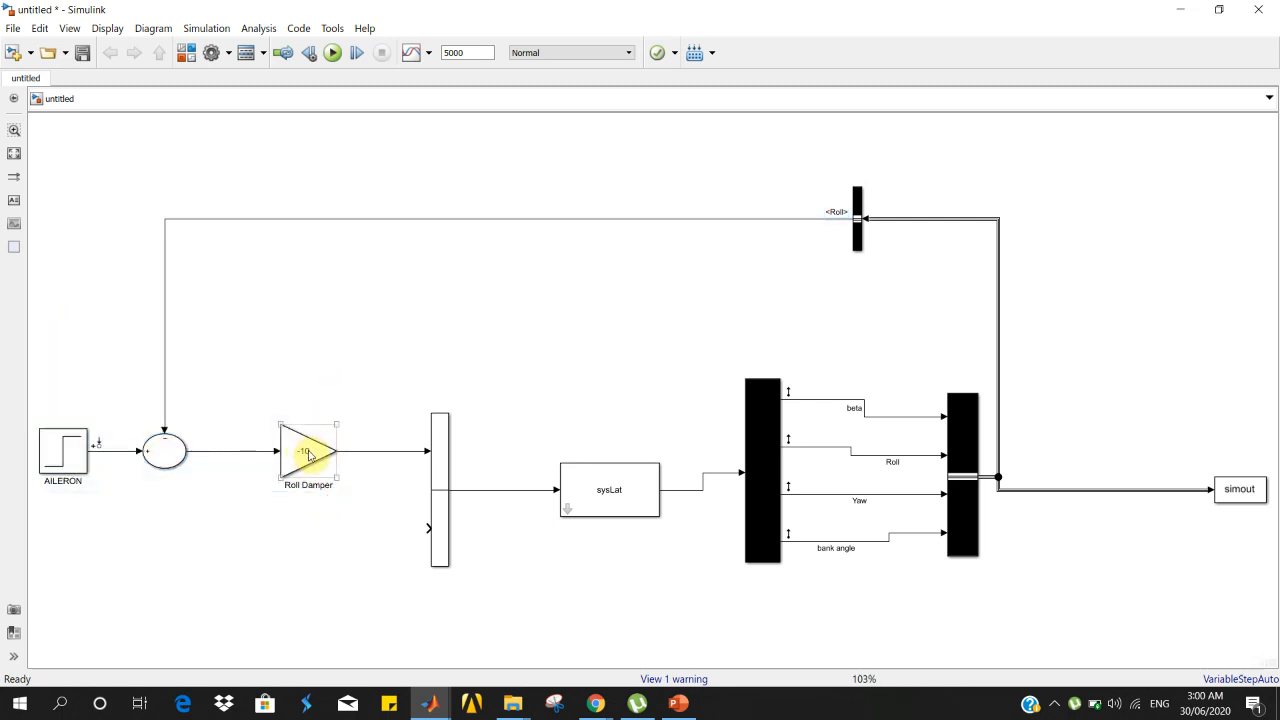
# Enlarge the Vector Concatenate block, straighten the line from Roll Damper into it, and fit the model to the view
pyautogui.click(440, 503)
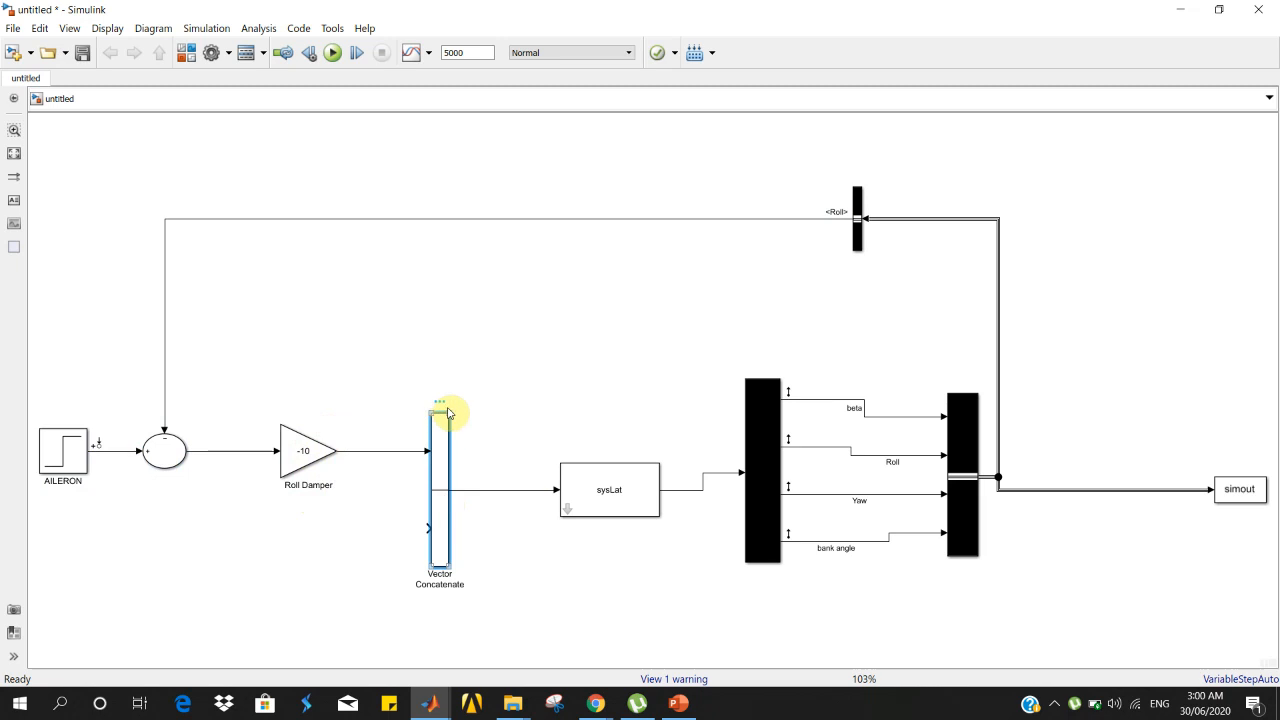
pyautogui.moveTo(448, 408); pyautogui.dragTo(457, 443)
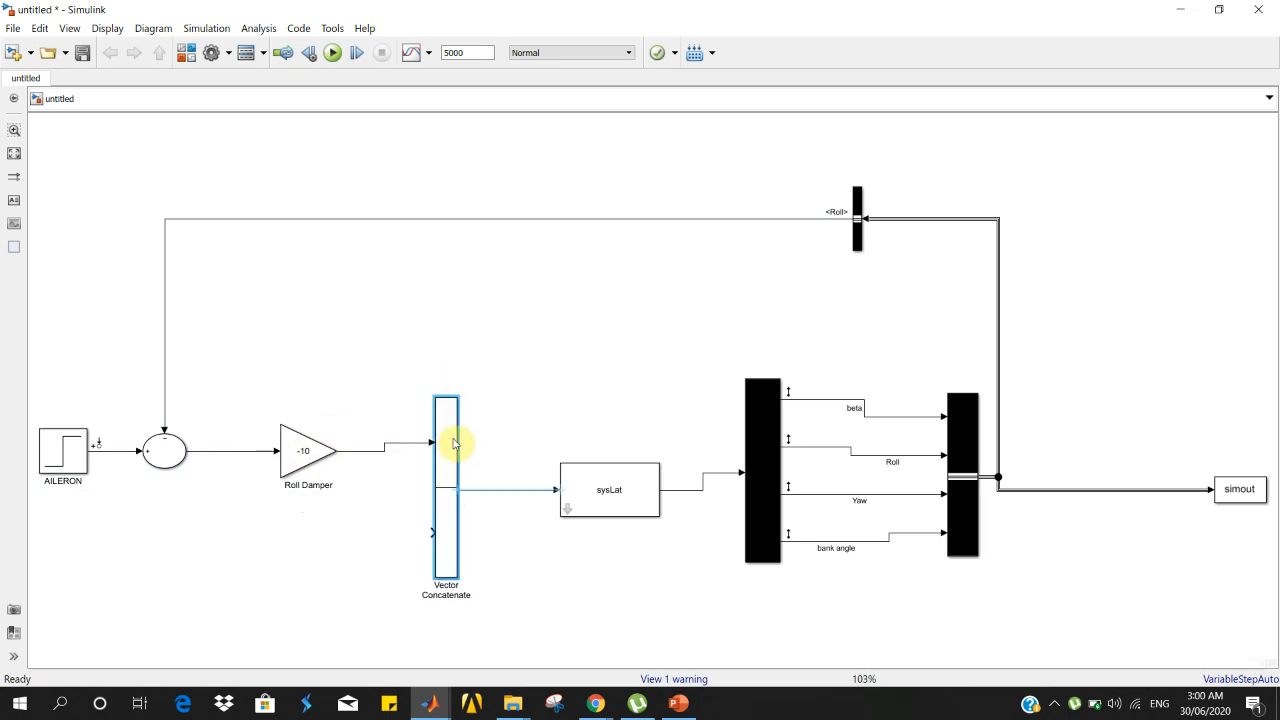
pyautogui.click(12, 154)
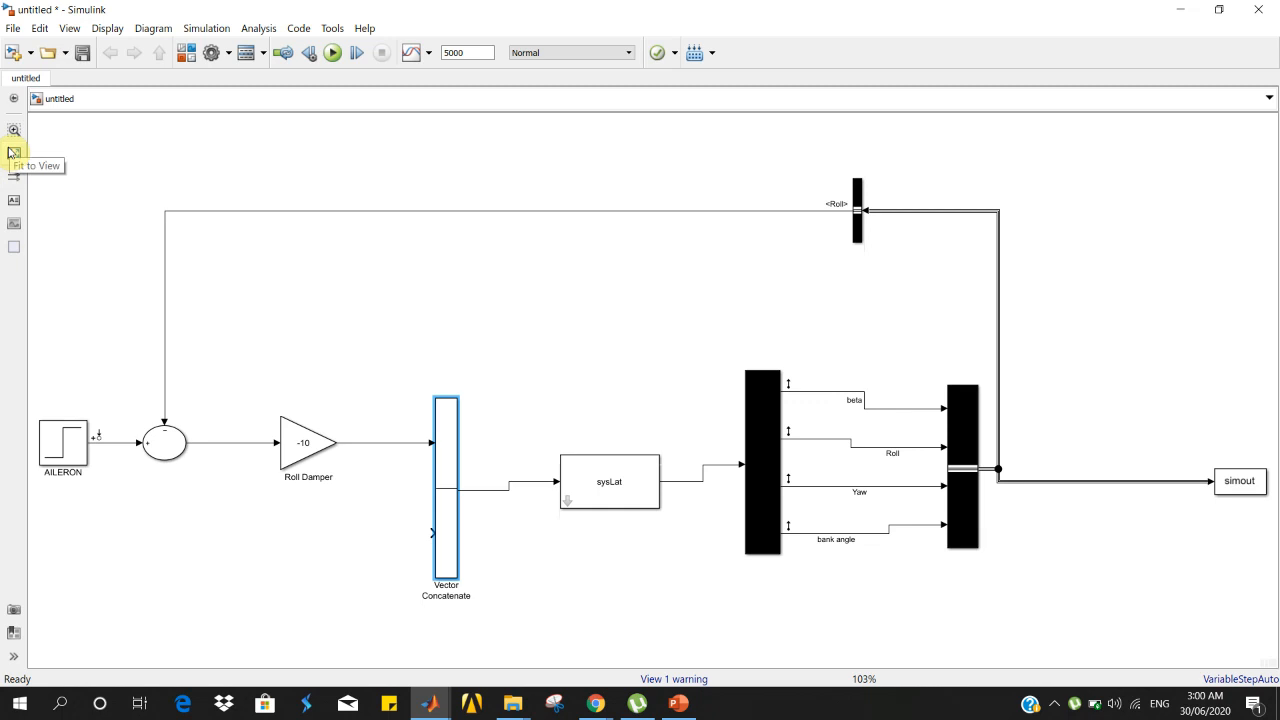
# Locate the Control System Designer among the control design tools and point out the Roll Damper gain in the model
pyautogui.click(262, 28)
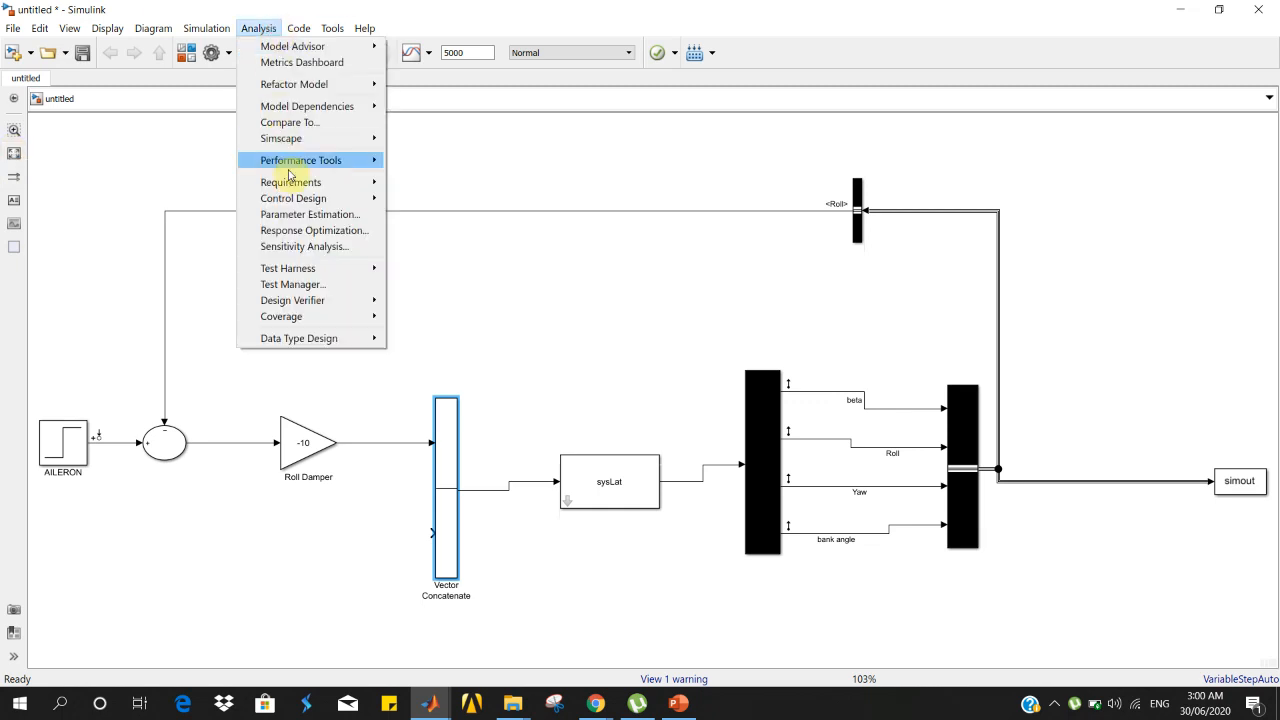
pyautogui.moveTo(380, 198)
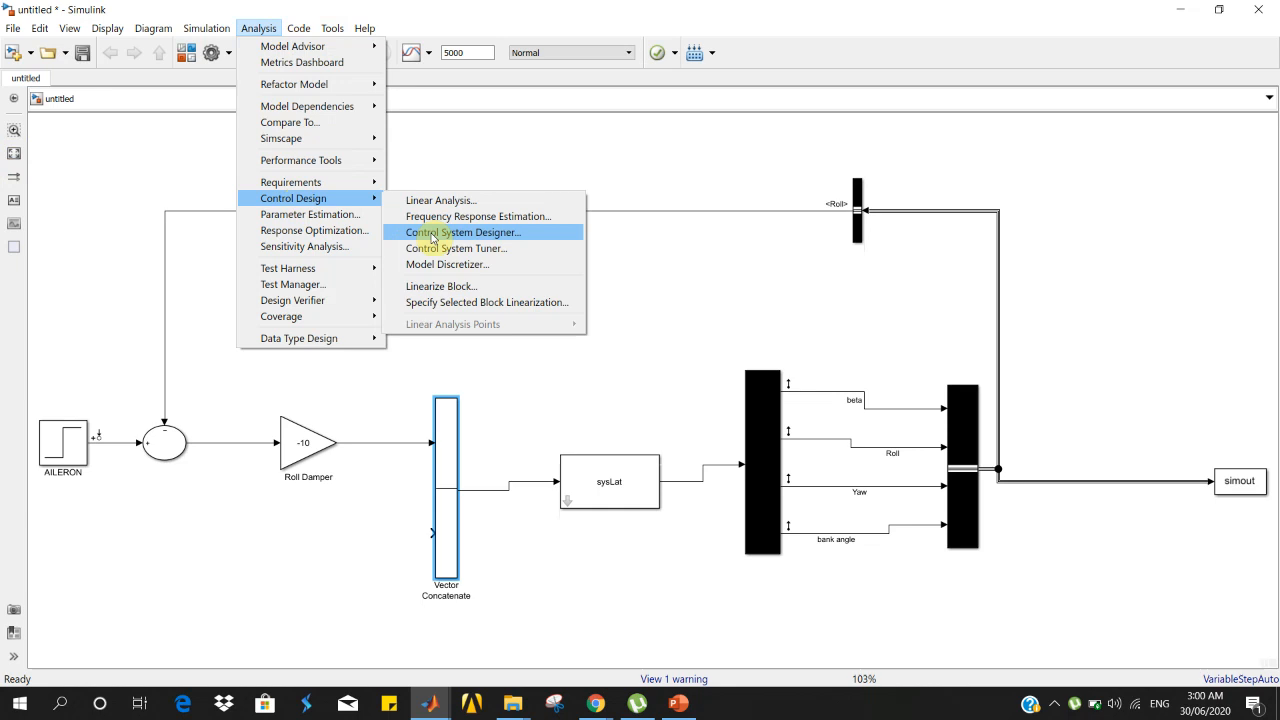
pyautogui.click(286, 443)
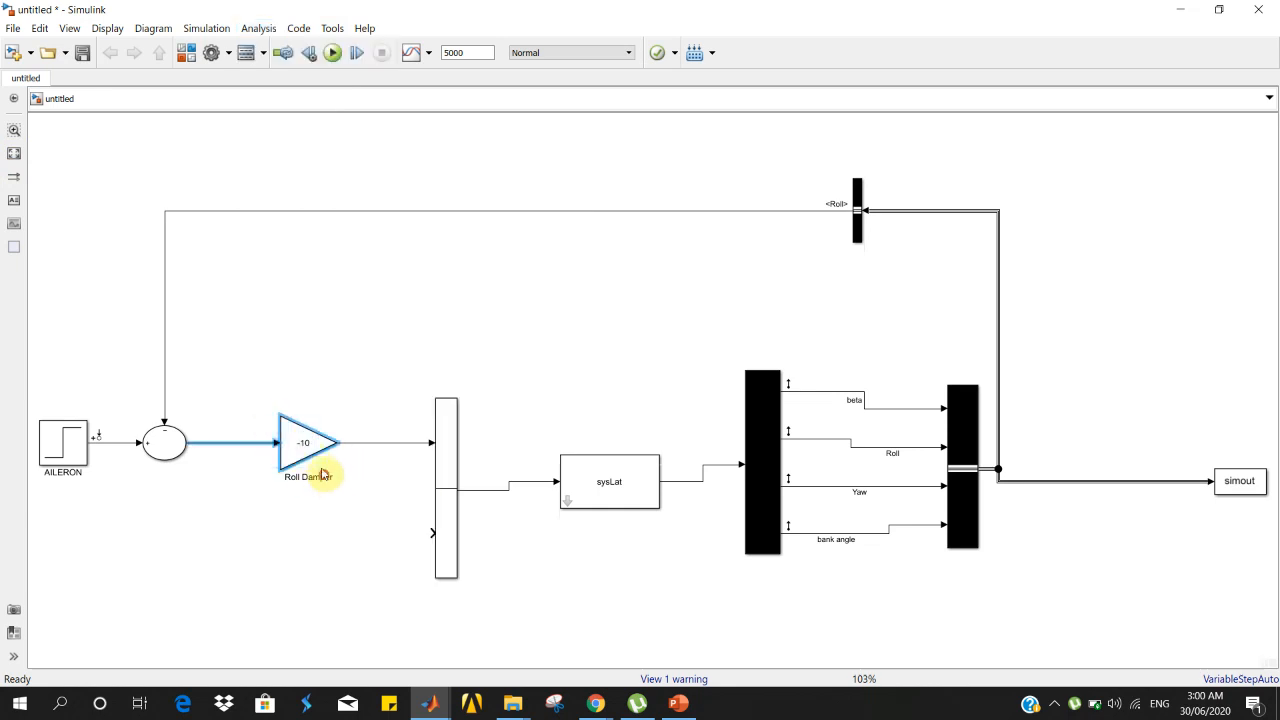
pyautogui.click(320, 337)
pyautogui.click(286, 458)
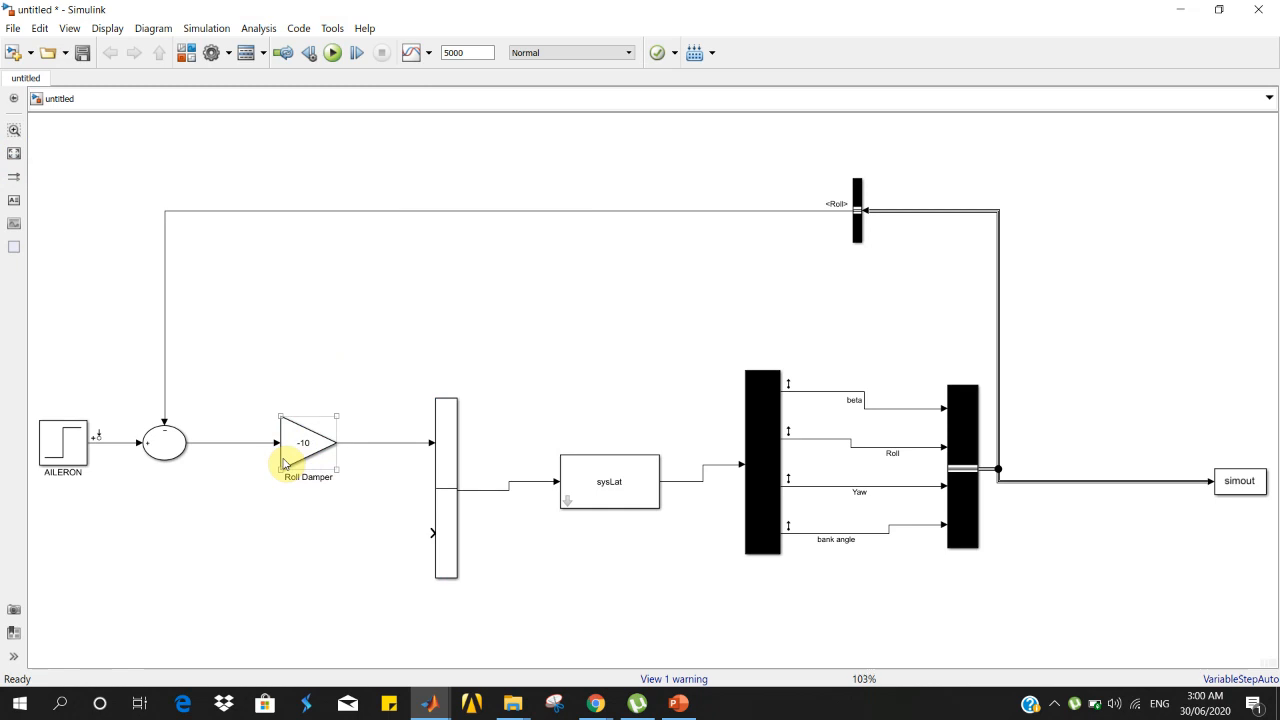
pyautogui.click(381, 562)
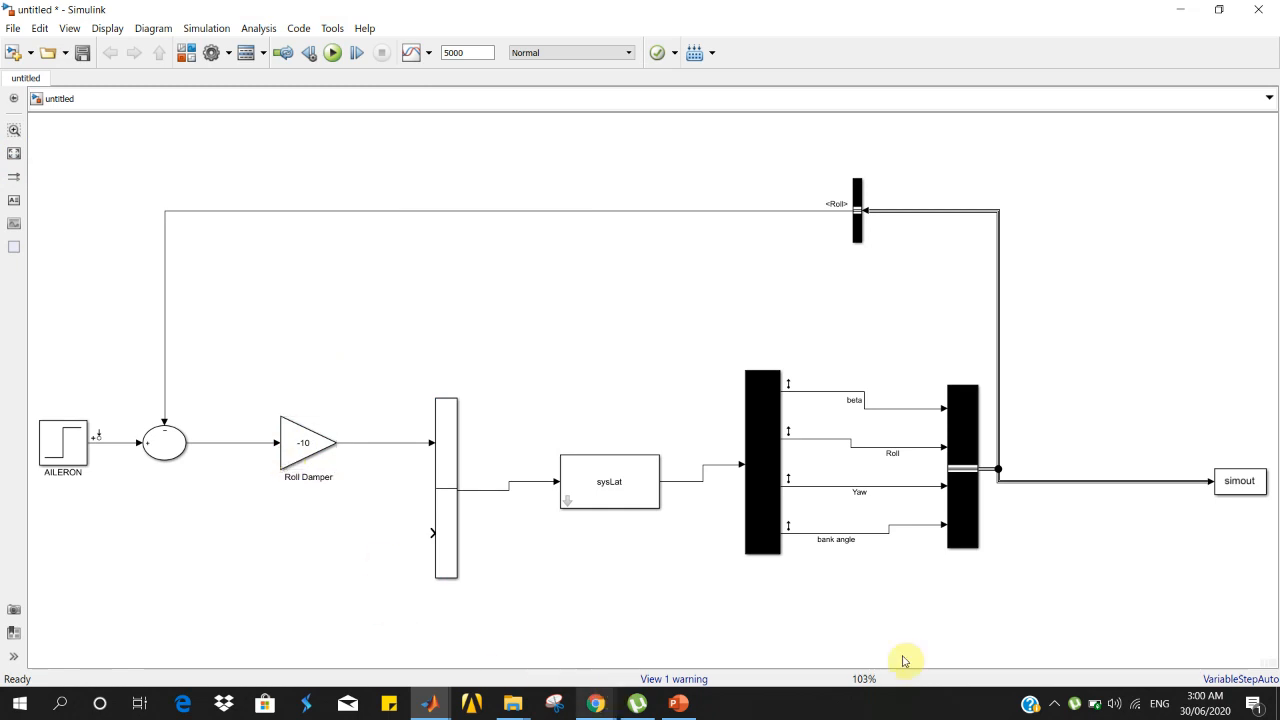
pyautogui.click(1056, 705)
pyautogui.click(1088, 640)
pyautogui.click(600, 234)
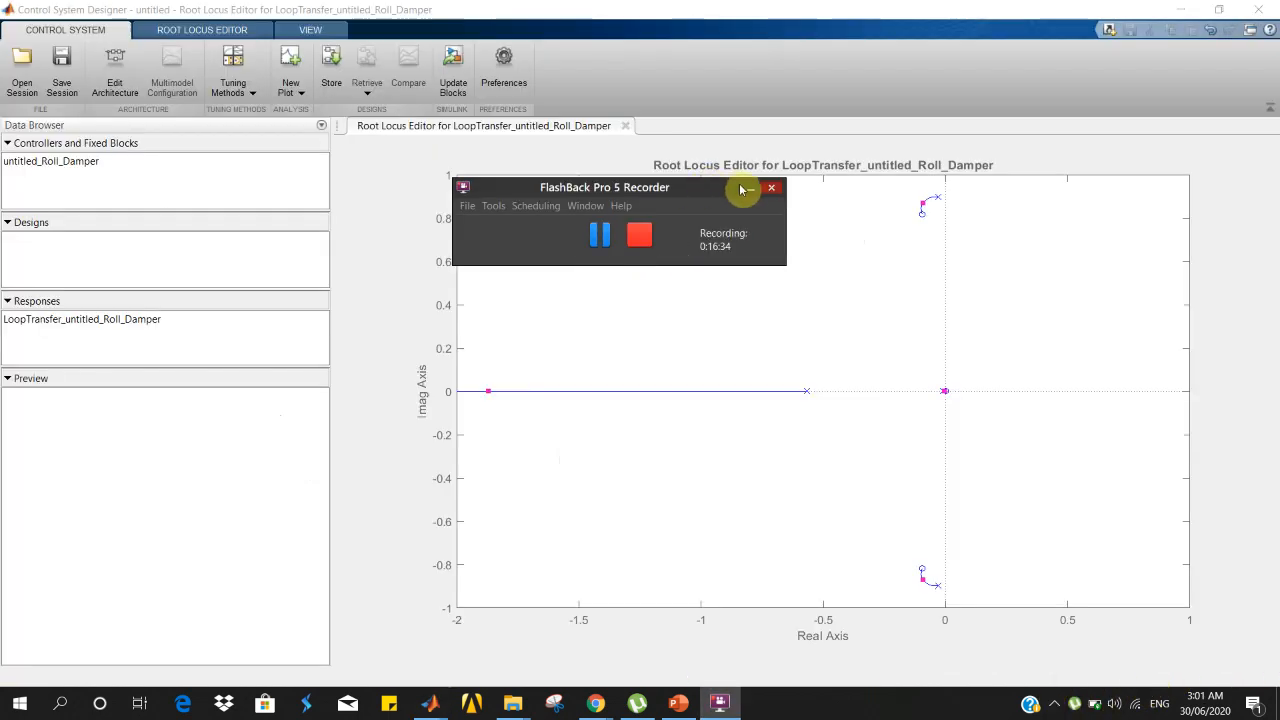
pyautogui.click(750, 188)
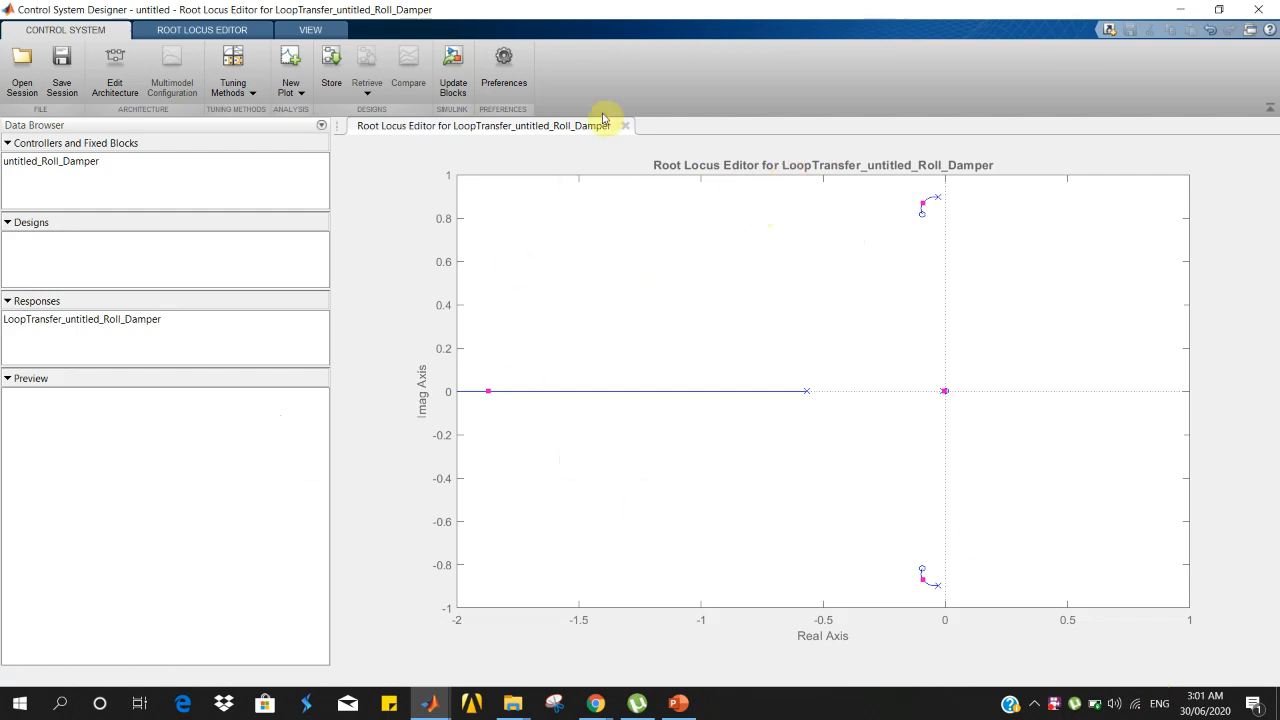
# Review the tuning methods, including the Root Locus Editor, examine the Roll Damper root locus, and minimize the Control System Designer
pyautogui.click(247, 100)
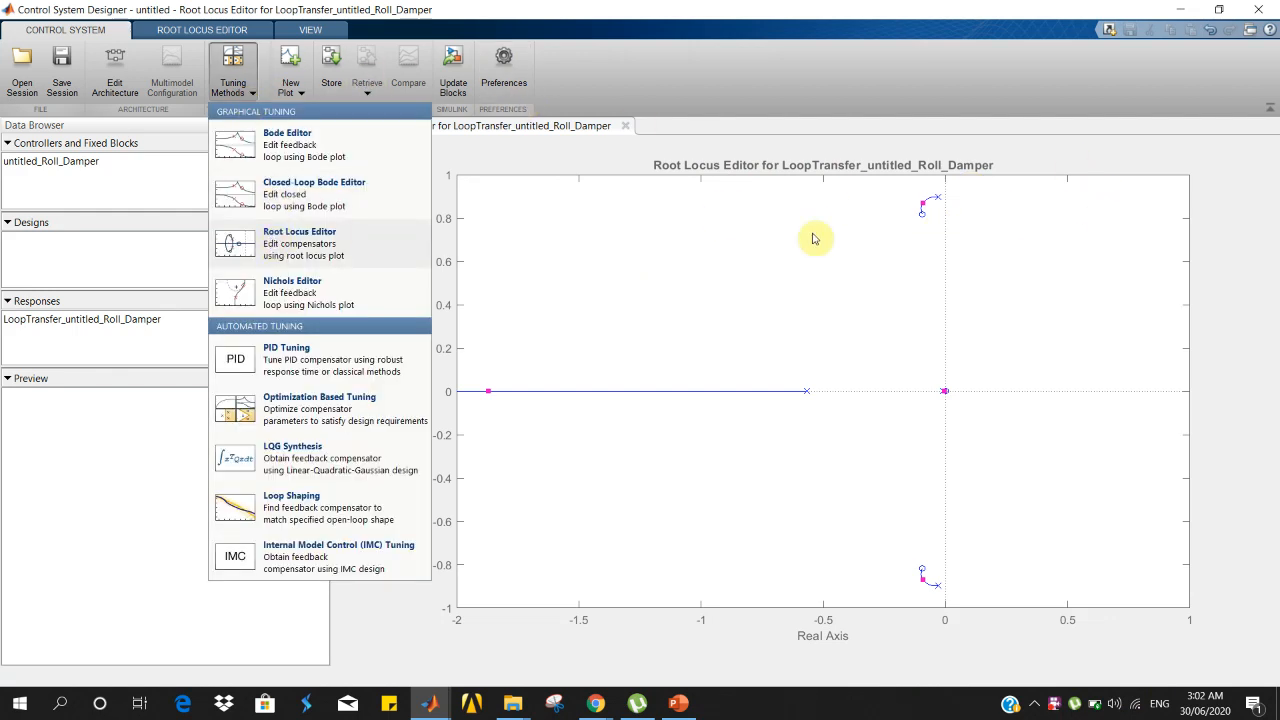
pyautogui.click(318, 244)
pyautogui.click(377, 130)
pyautogui.click(378, 141)
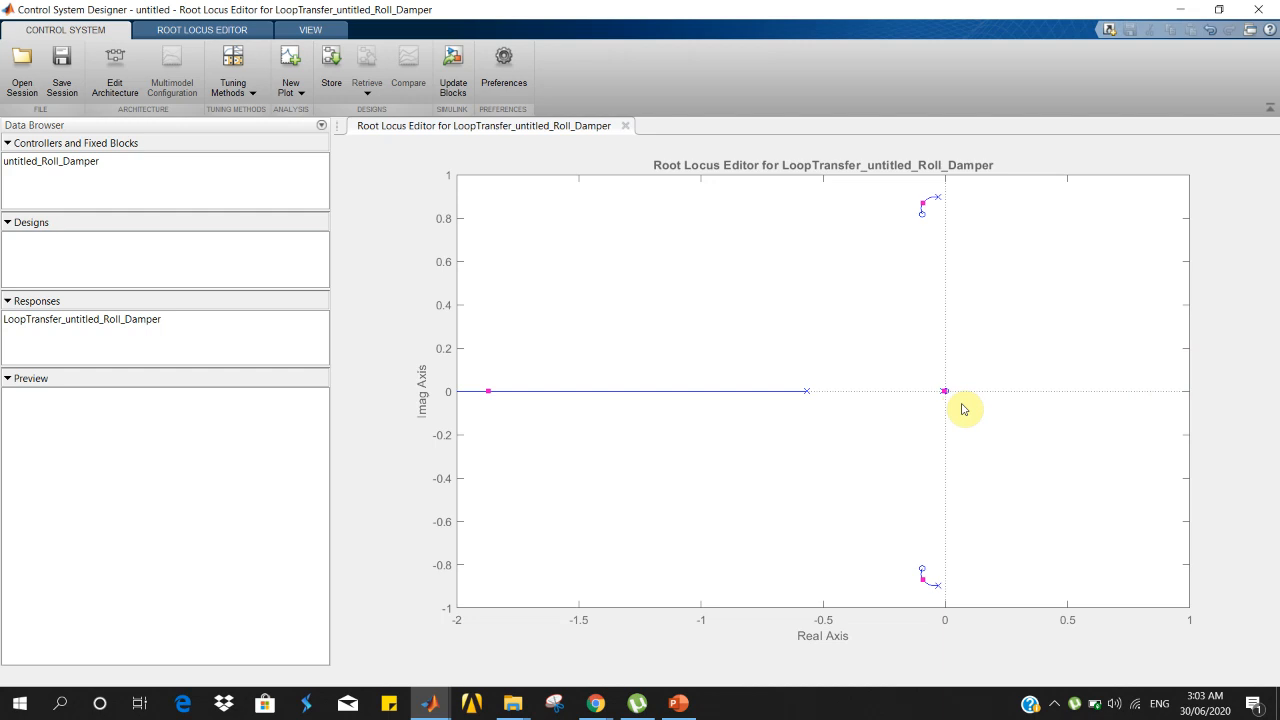
pyautogui.click(1181, 8)
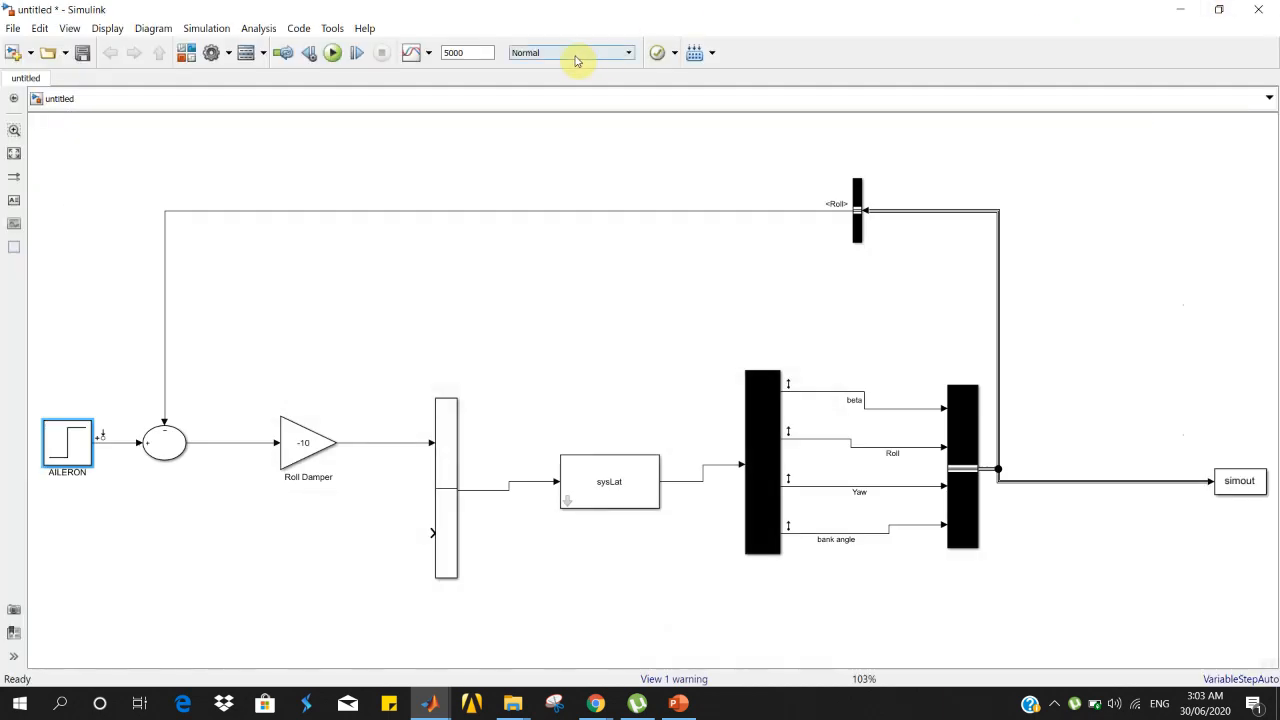
# Run the roll damper simulation, fit the model to the view, and check the signals in the bus creator
pyautogui.click(333, 52)
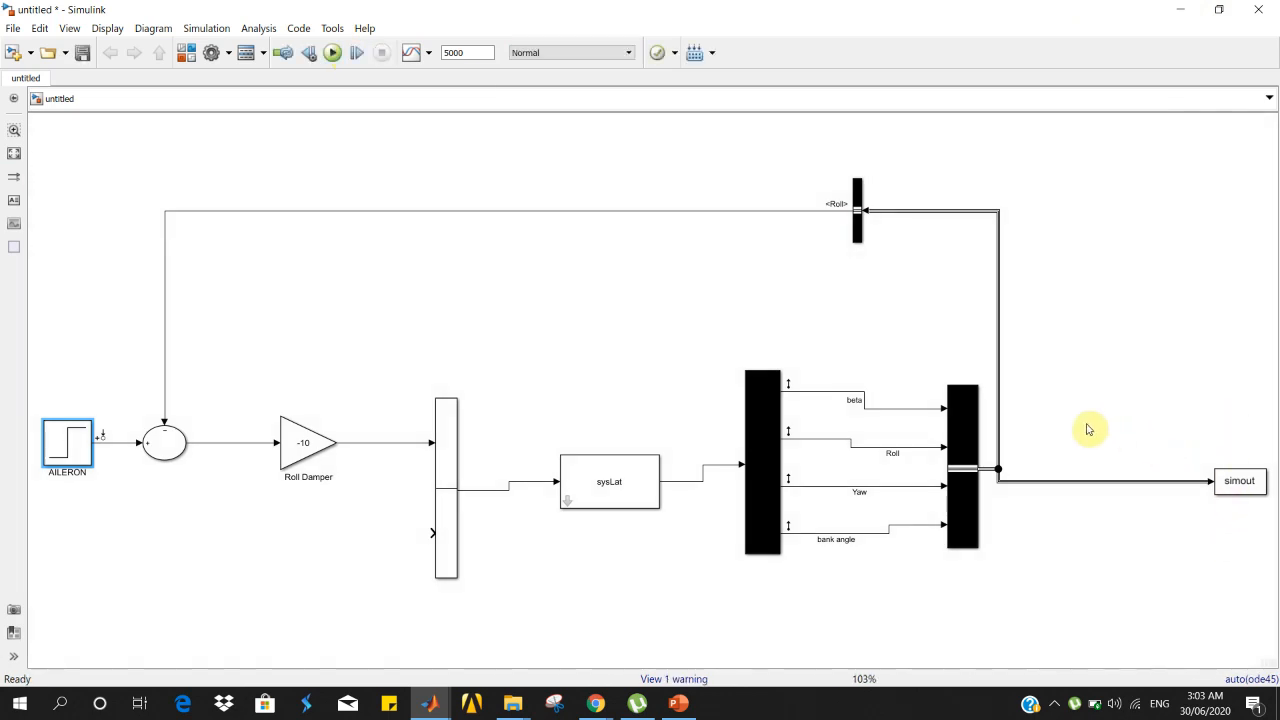
pyautogui.moveTo(1091, 426); pyautogui.dragTo(1135, 437)
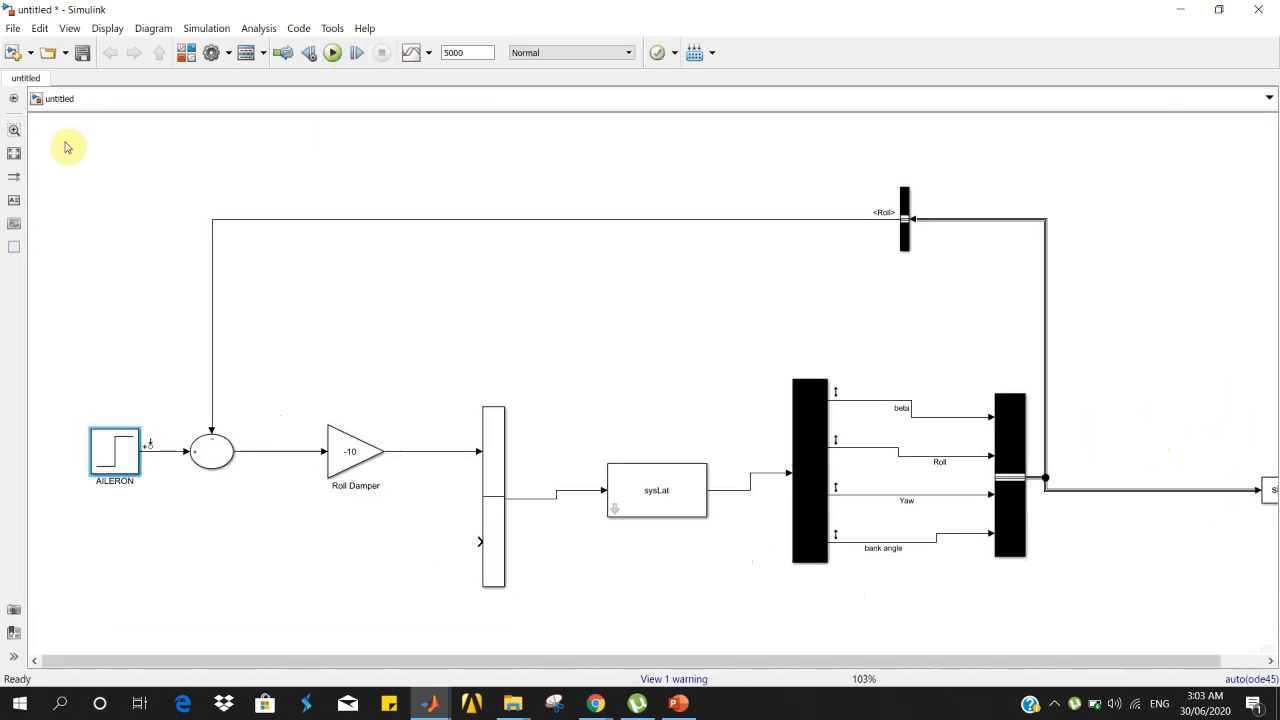
pyautogui.click(14, 153)
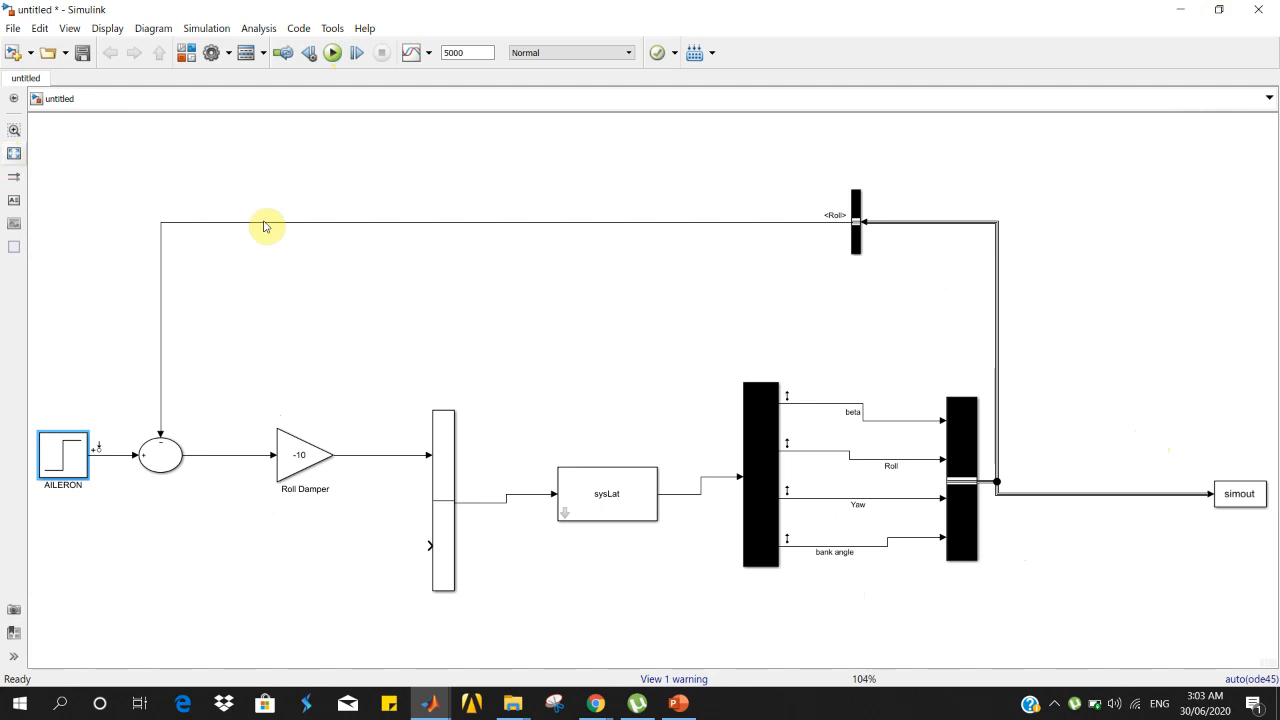
pyautogui.doubleClick(955, 472)
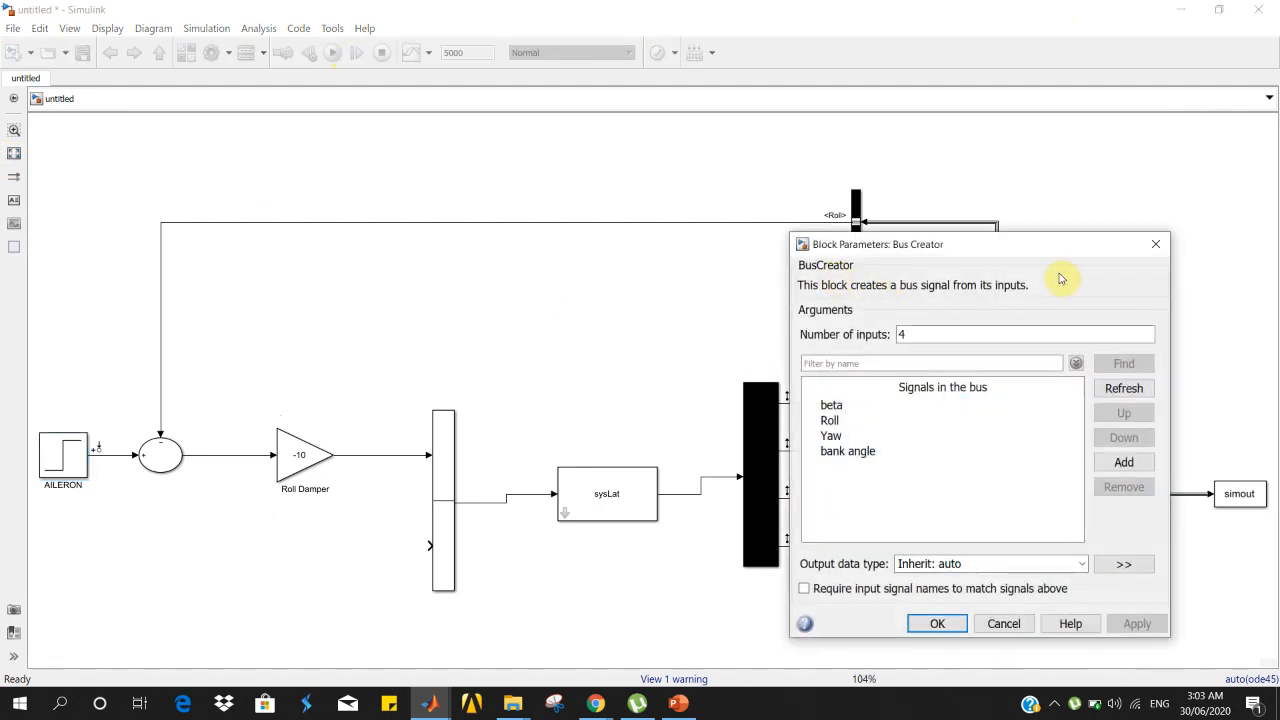
pyautogui.click(1156, 244)
pyautogui.doubleClick(1065, 252)
pyautogui.write('work')
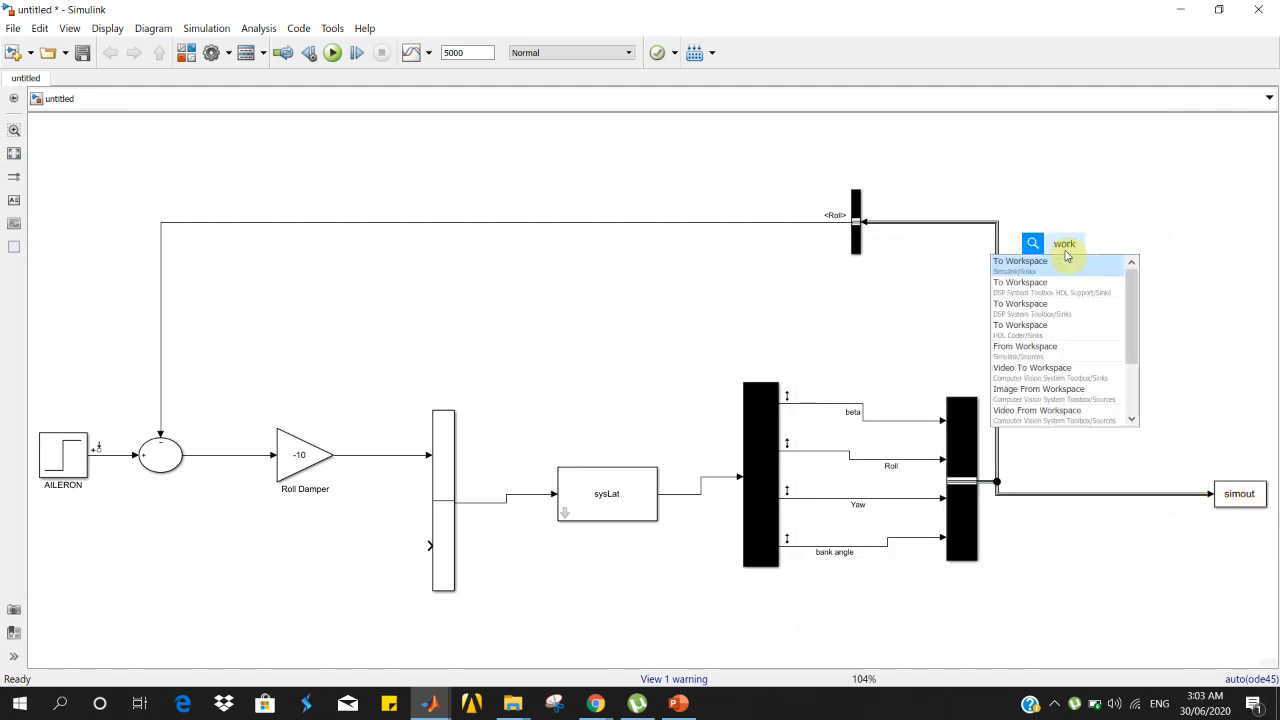
pyautogui.press('BackSpace')
pyautogui.press('BackSpace')
pyautogui.press('BackSpace')
pyautogui.press('BackSpace')
pyautogui.click(1163, 227)
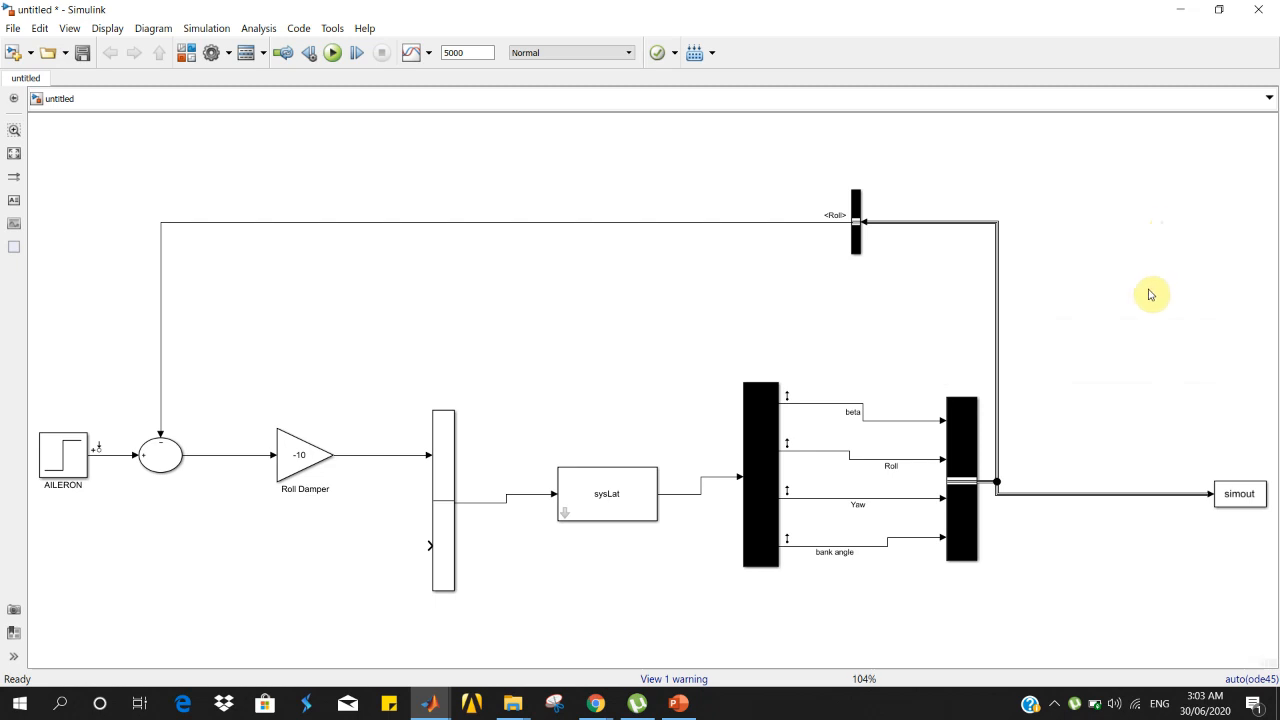
# Check the To Workspace block's variable name, switch to MATLAB, and begin the command "plot(simout." in the Command Window
pyautogui.doubleClick(1240, 493)
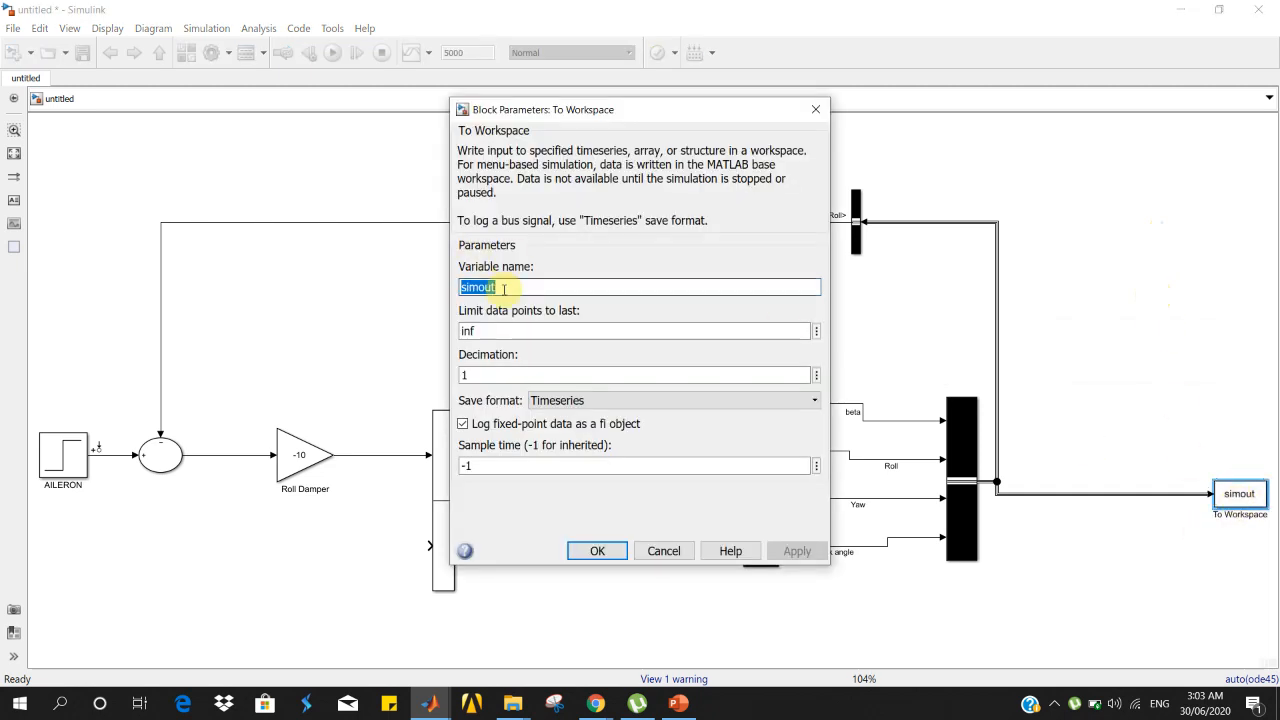
pyautogui.click(816, 110)
pyautogui.moveTo(424, 704)
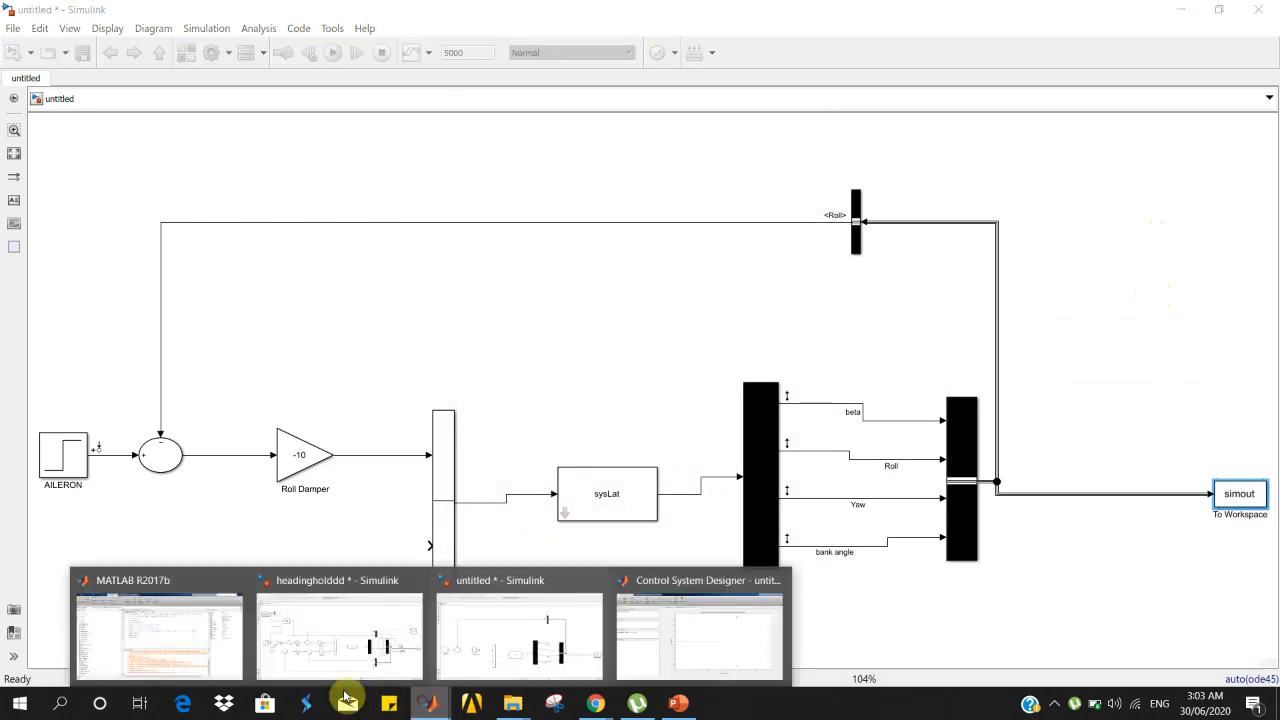
pyautogui.click(209, 651)
pyautogui.click(444, 639)
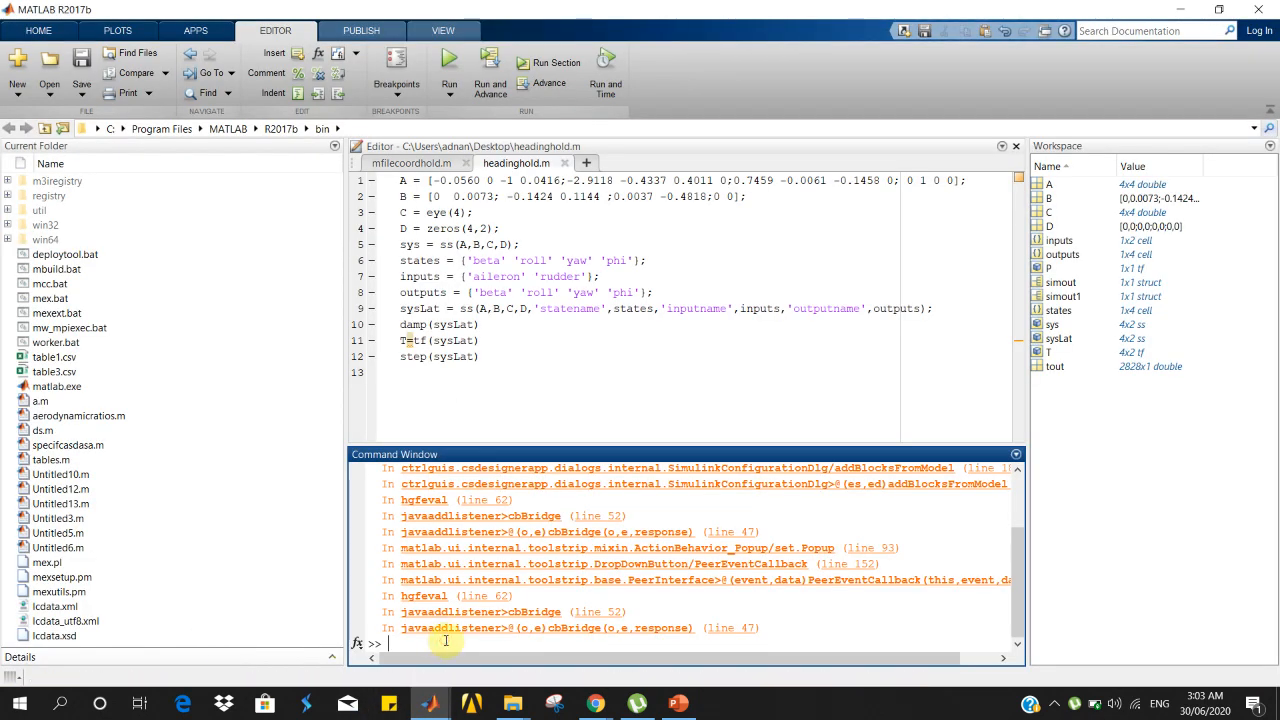
pyautogui.write('plot(simout')
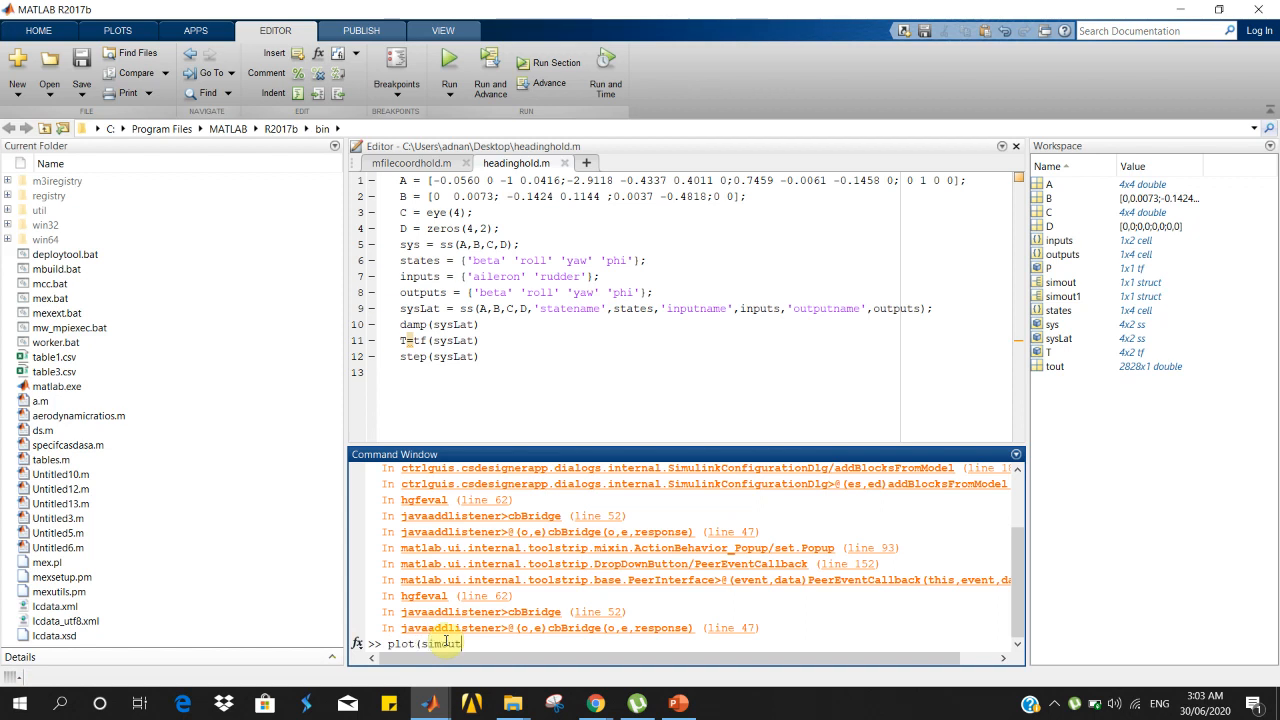
pyautogui.write('.')
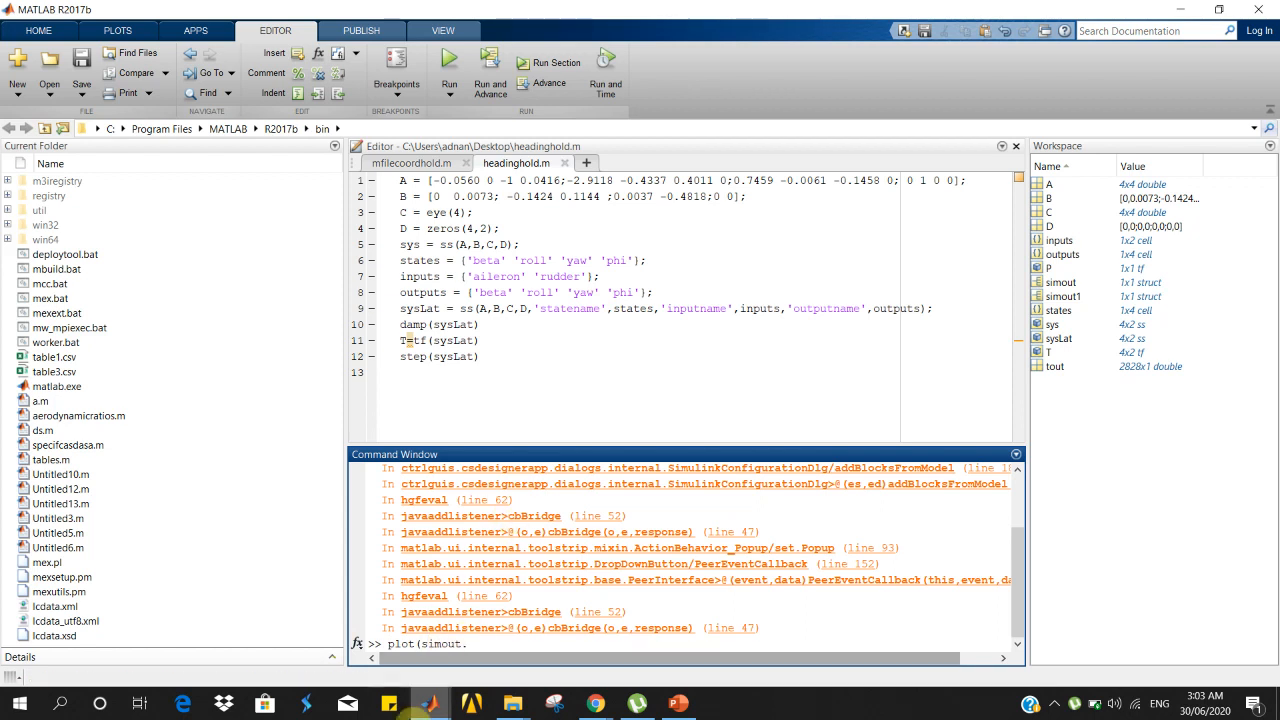
# Switch to the untitled Simulink model and check the name of the Roll signal entering the bus creator
pyautogui.moveTo(426, 706)
pyautogui.click(510, 652)
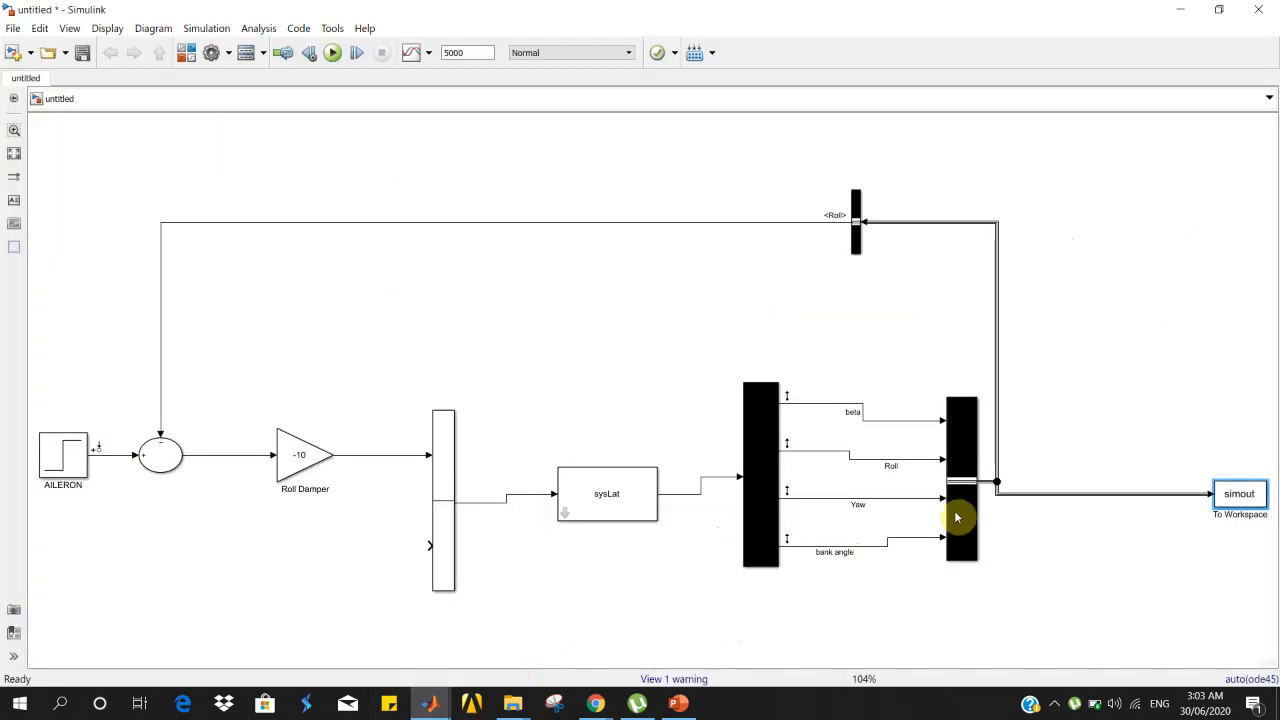
pyautogui.click(890, 467)
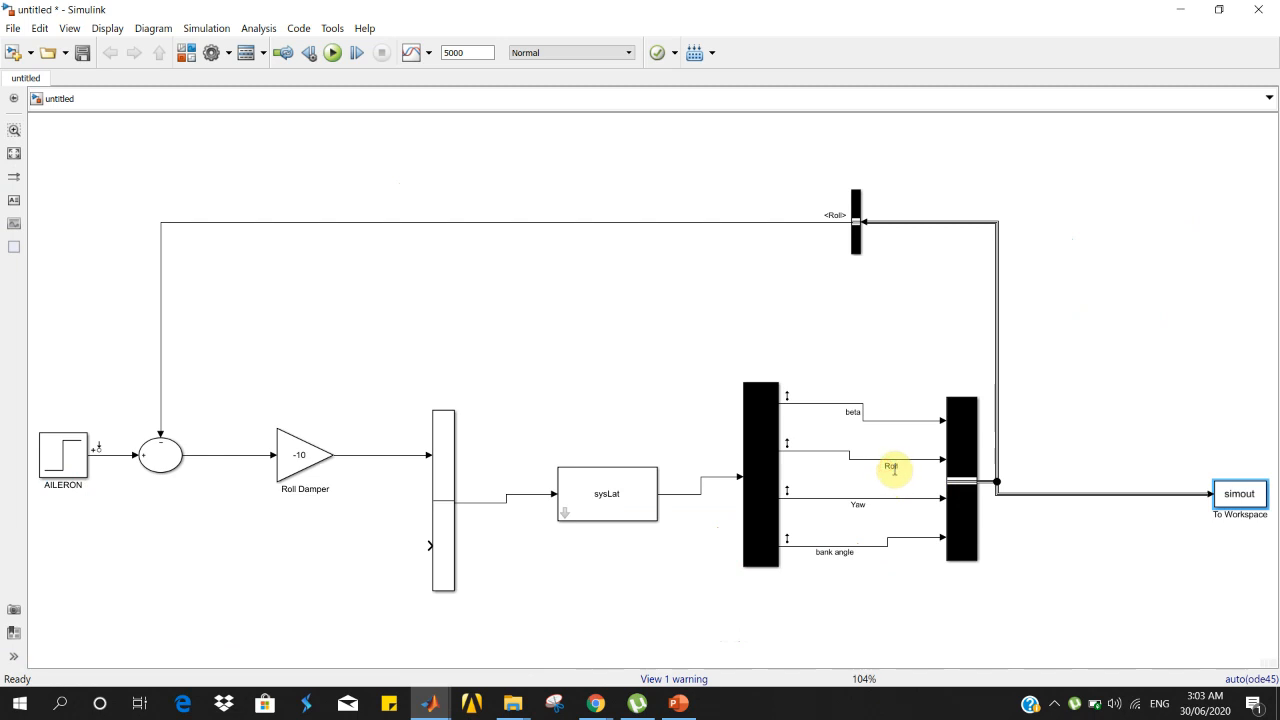
pyautogui.click(888, 466)
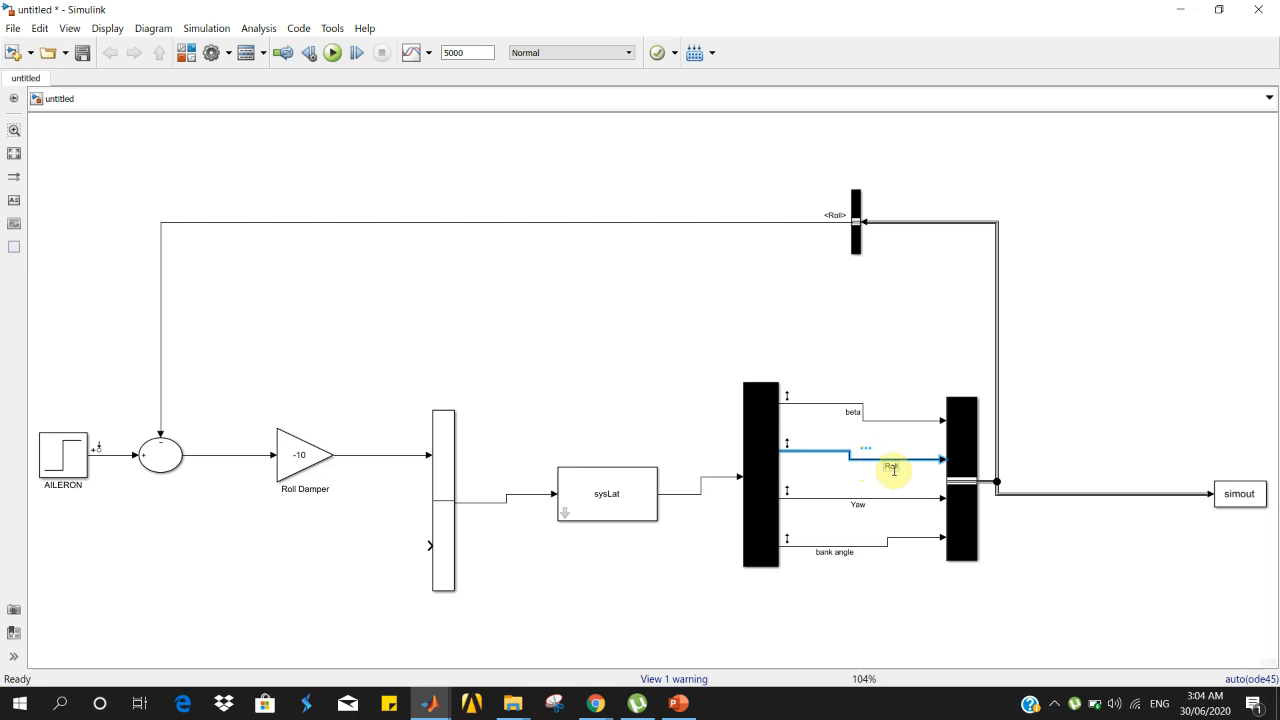
# Return to MATLAB, complete and run the command "plot(simout.Roll)", inspect the enlarged roll response plot, and close the figure
pyautogui.moveTo(432, 703)
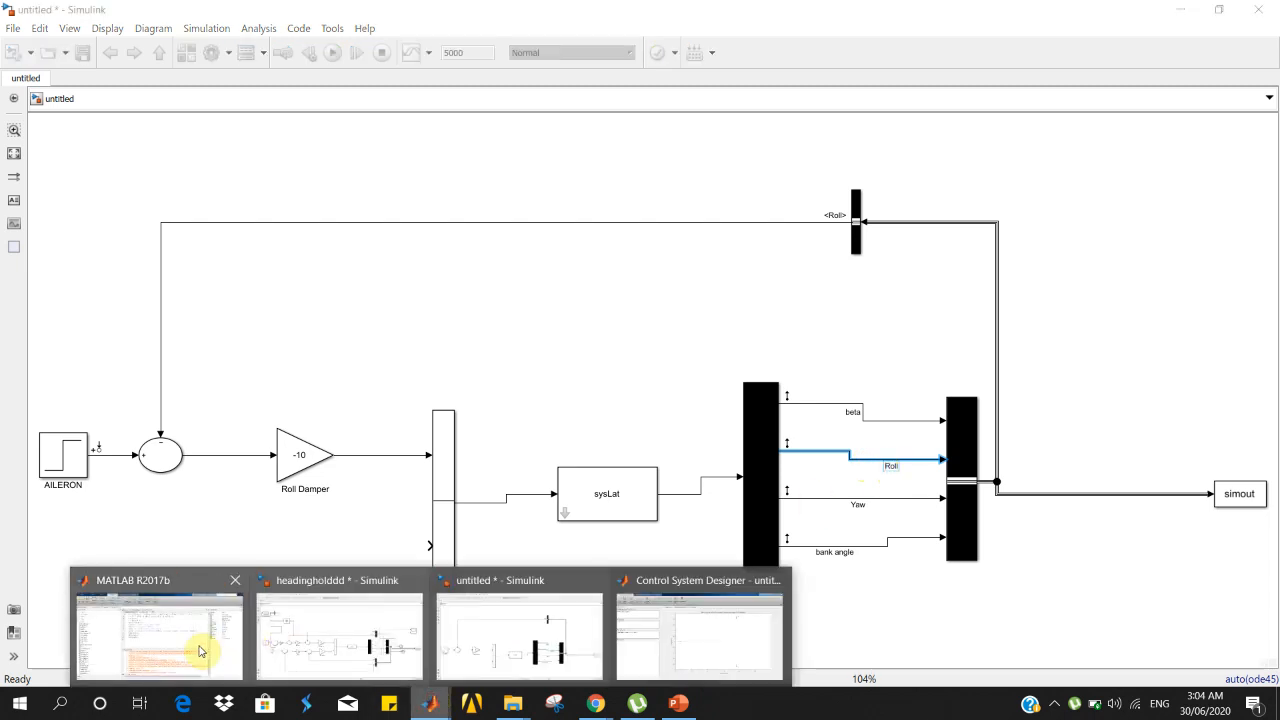
pyautogui.click(198, 645)
pyautogui.write('R')
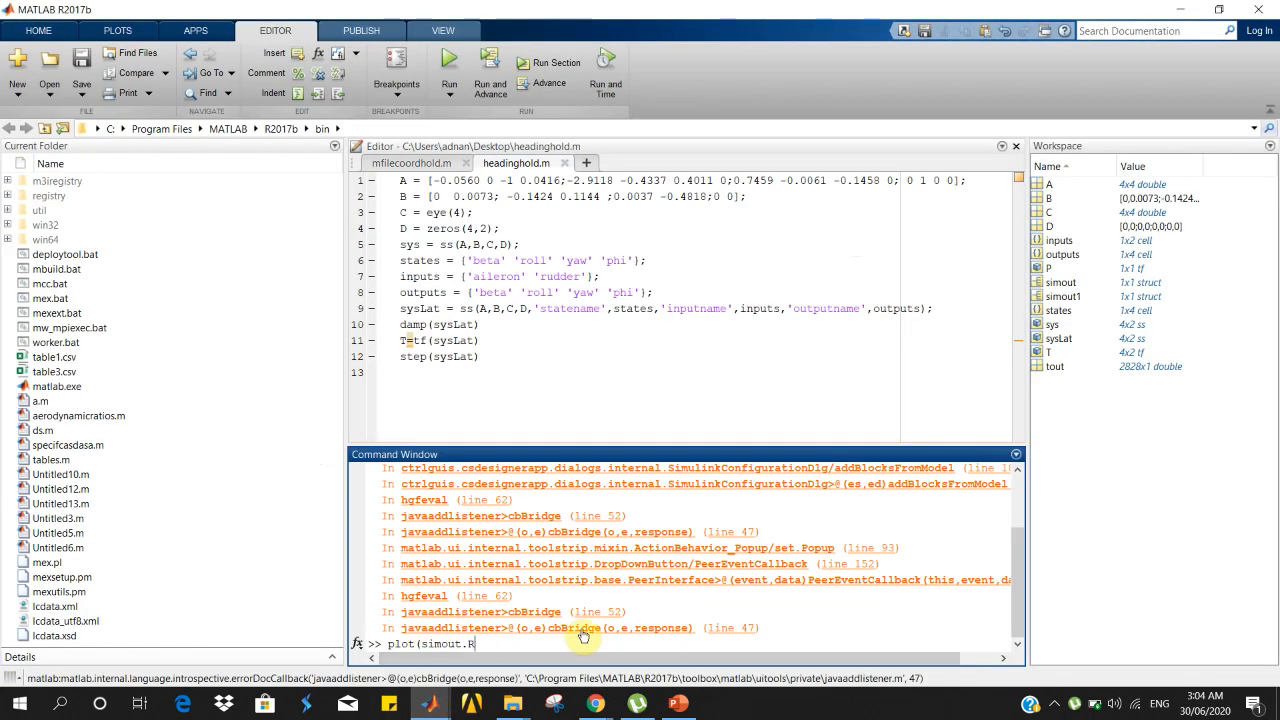
pyautogui.write('oll)')
pyautogui.press('Return')
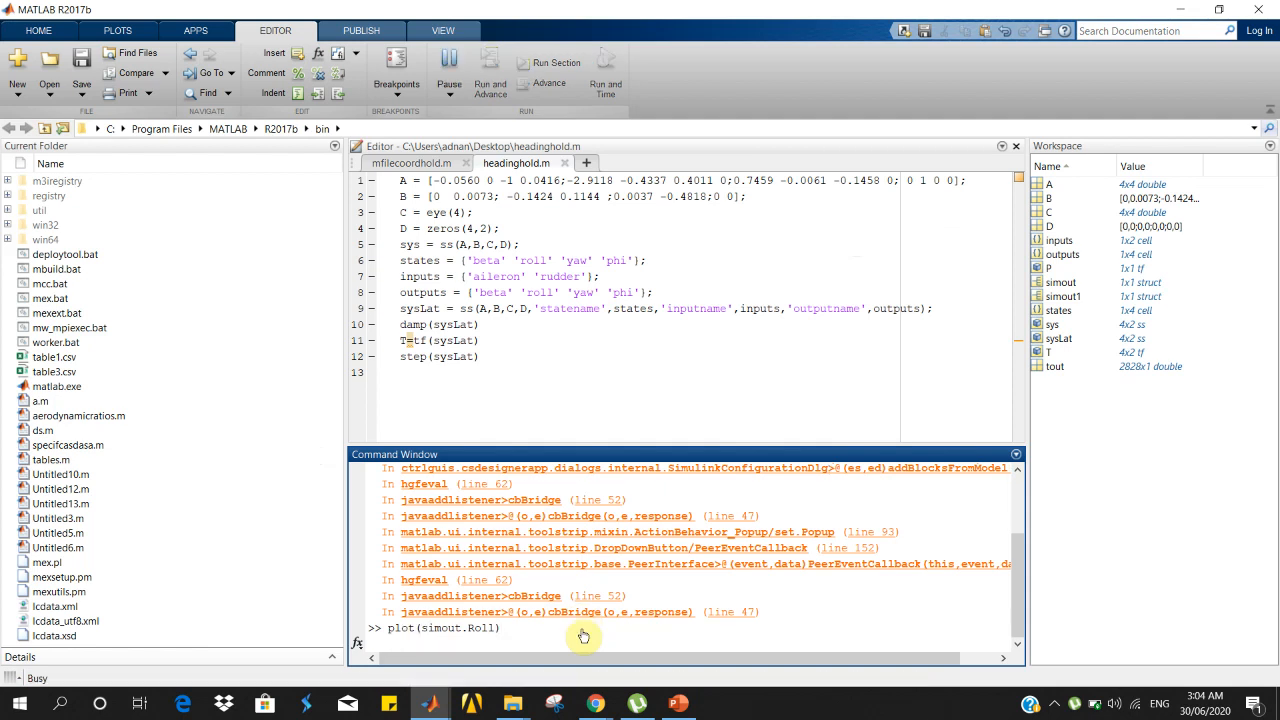
pyautogui.click(812, 30)
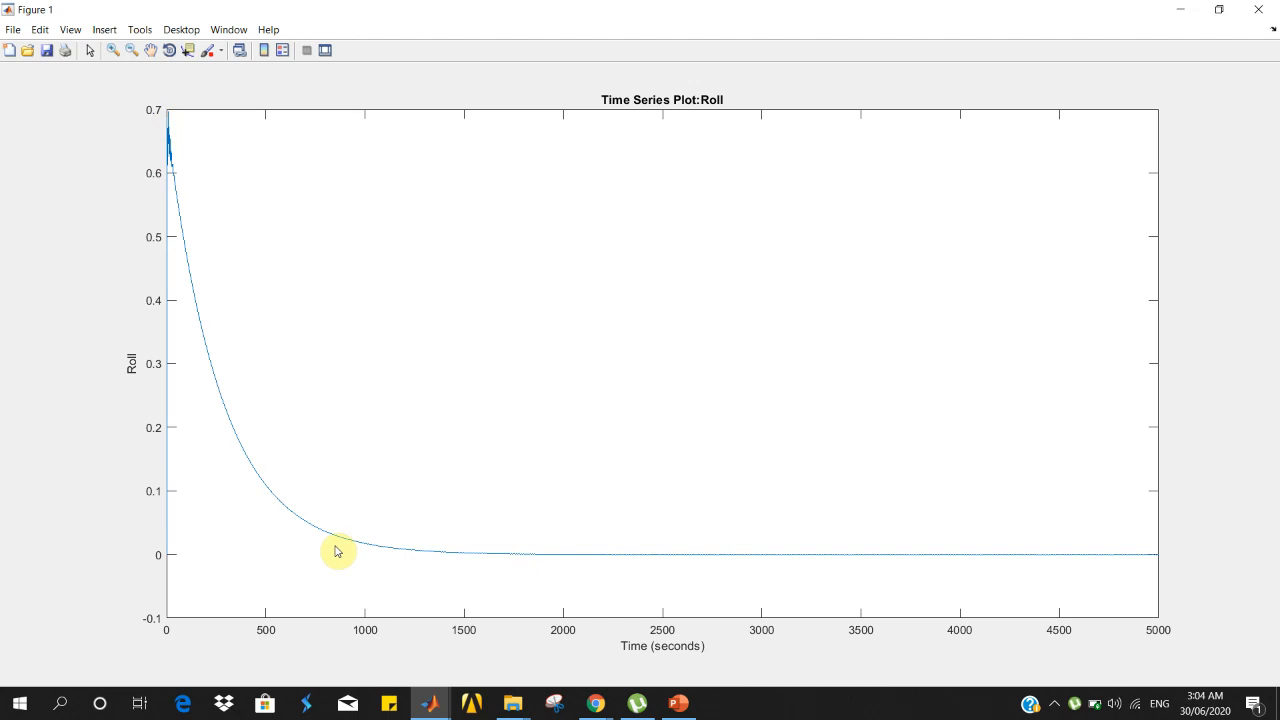
pyautogui.click(1259, 10)
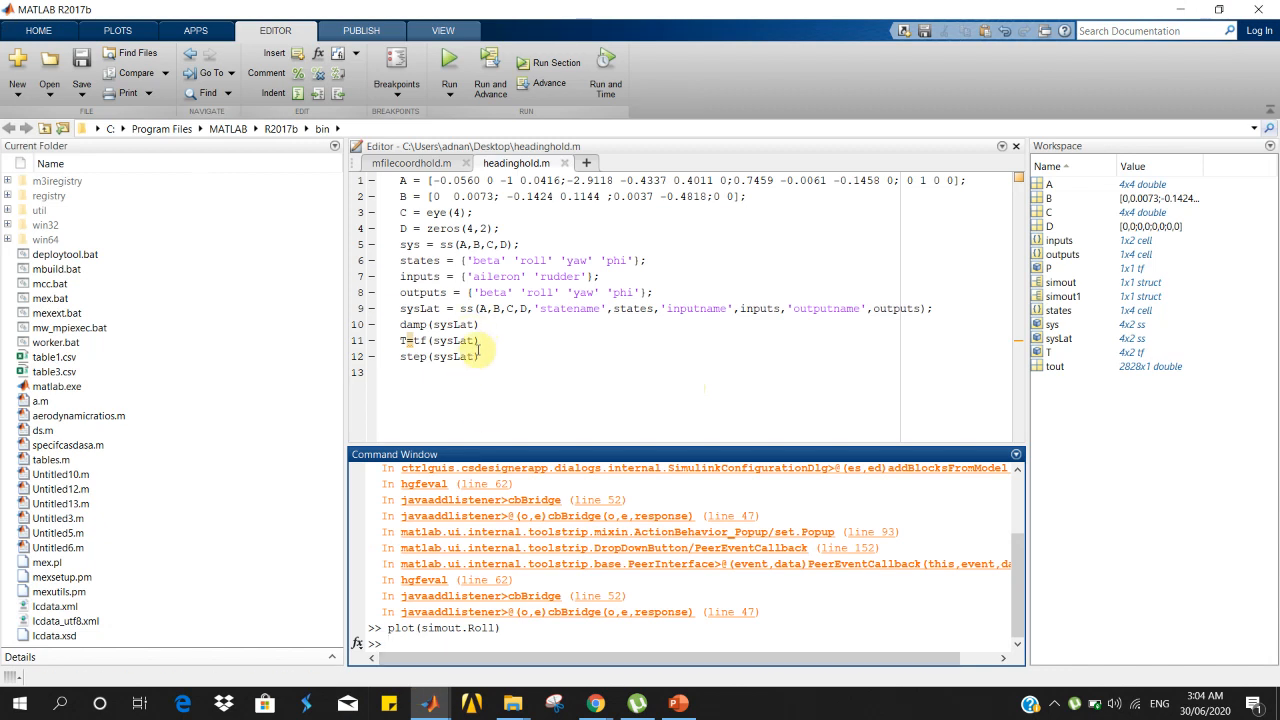
# Switch back to the untitled Simulink model and point out the Roll Damper gain in the aileron loop
pyautogui.click(430, 703)
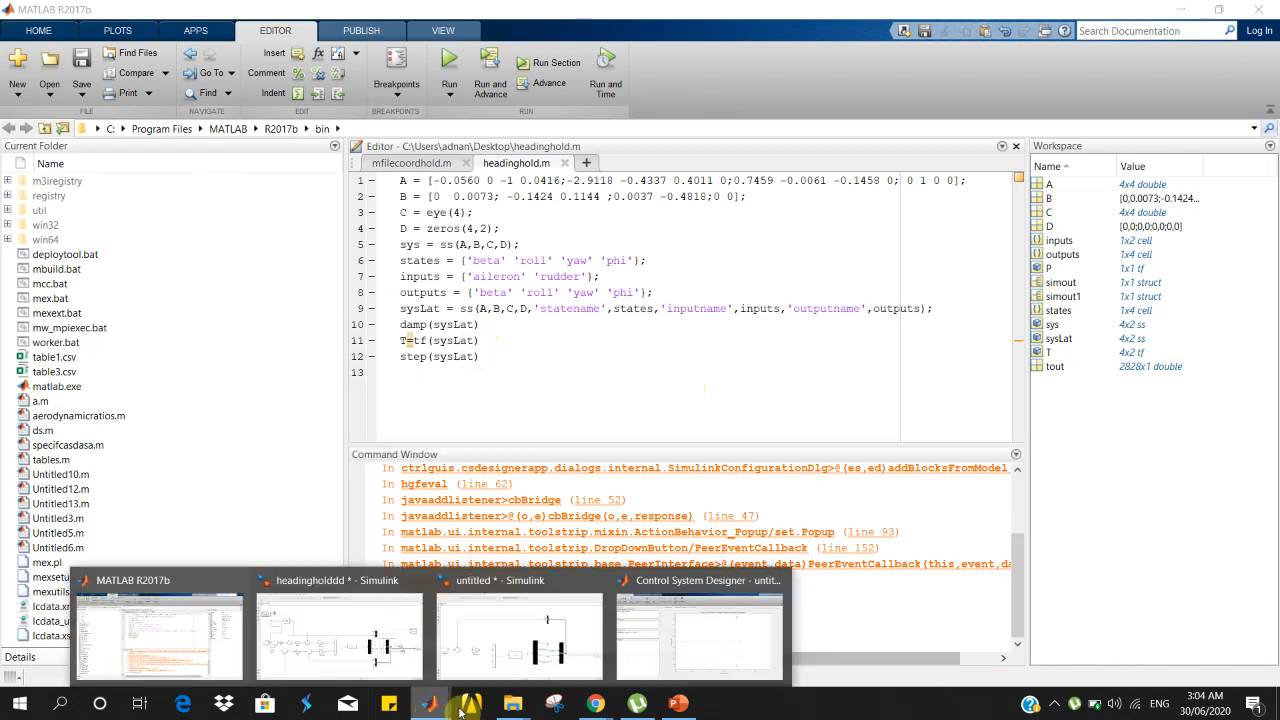
pyautogui.click(543, 609)
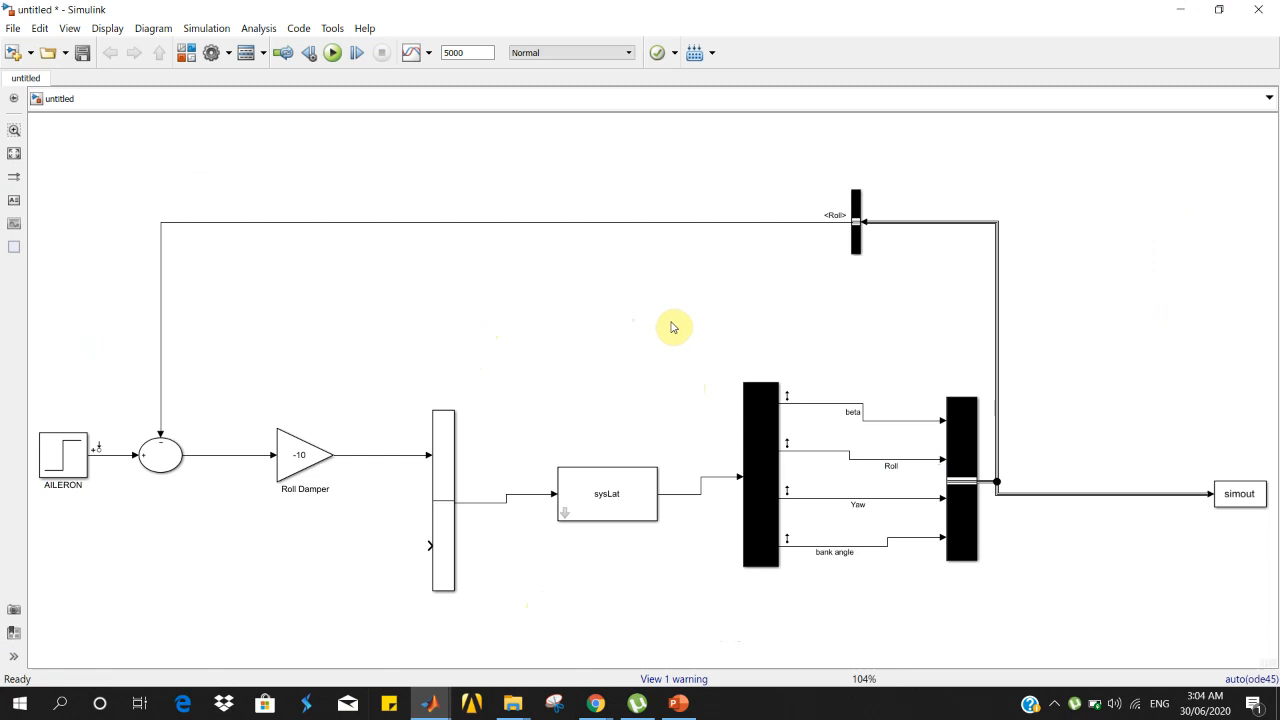
pyautogui.click(327, 454)
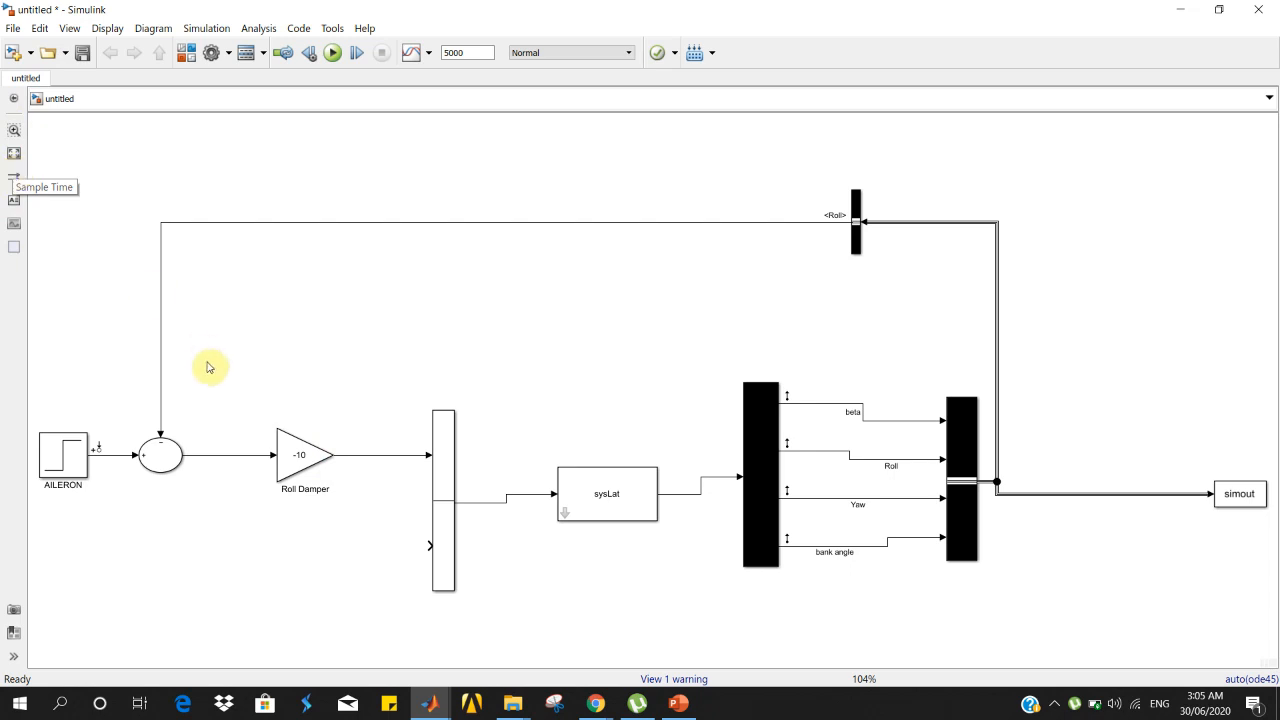
pyautogui.click(310, 438)
pyautogui.moveTo(529, 360); pyautogui.dragTo(516, 289)
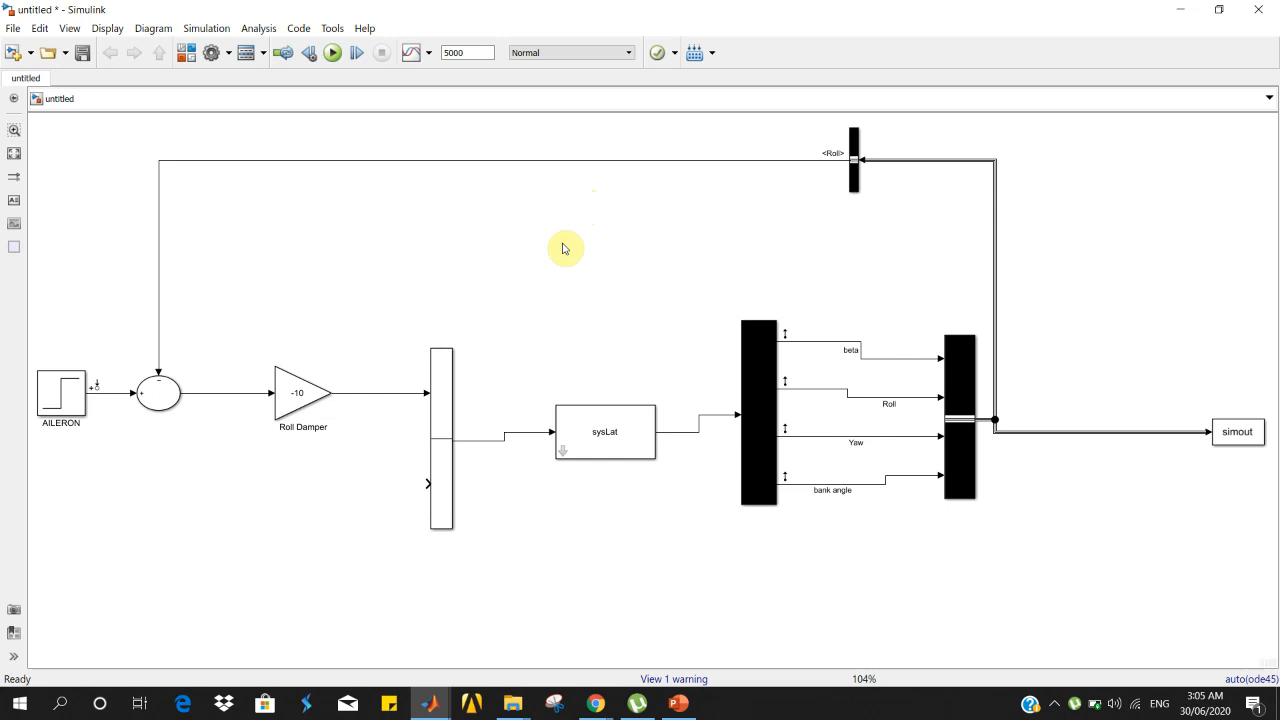
pyautogui.click(1054, 703)
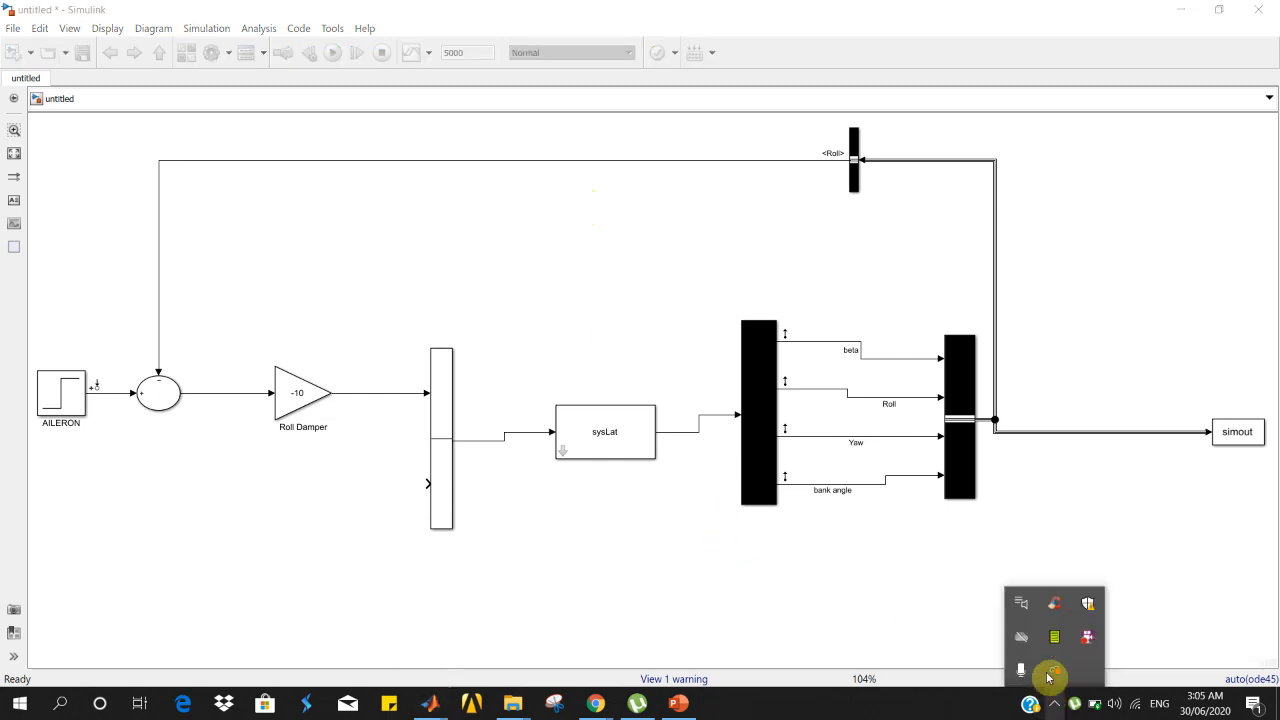
pyautogui.click(1087, 637)
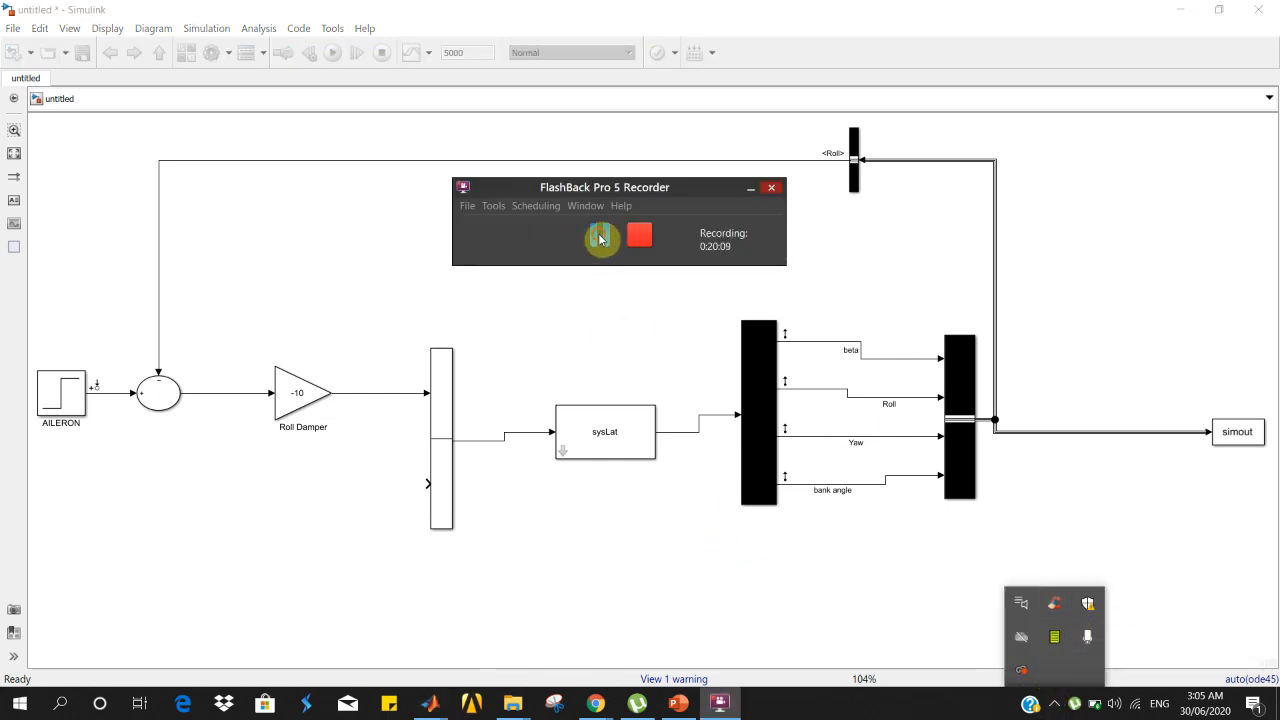
pyautogui.click(600, 237)
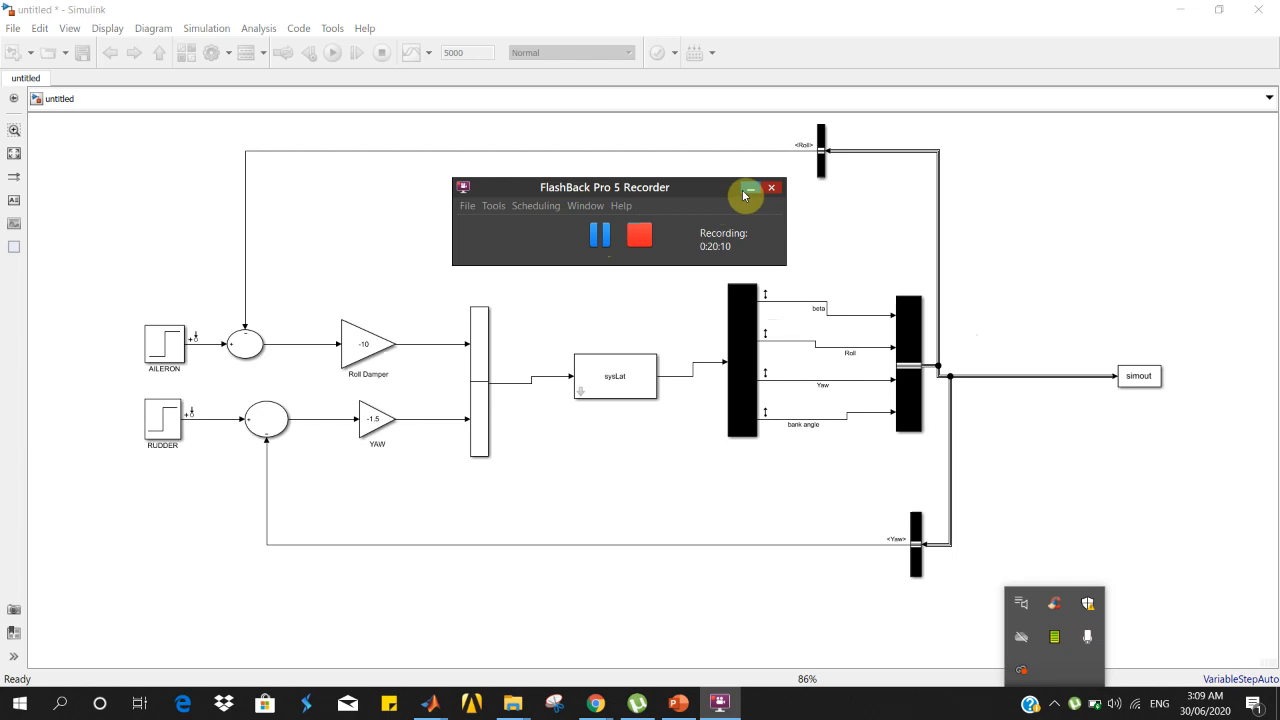
pyautogui.click(750, 188)
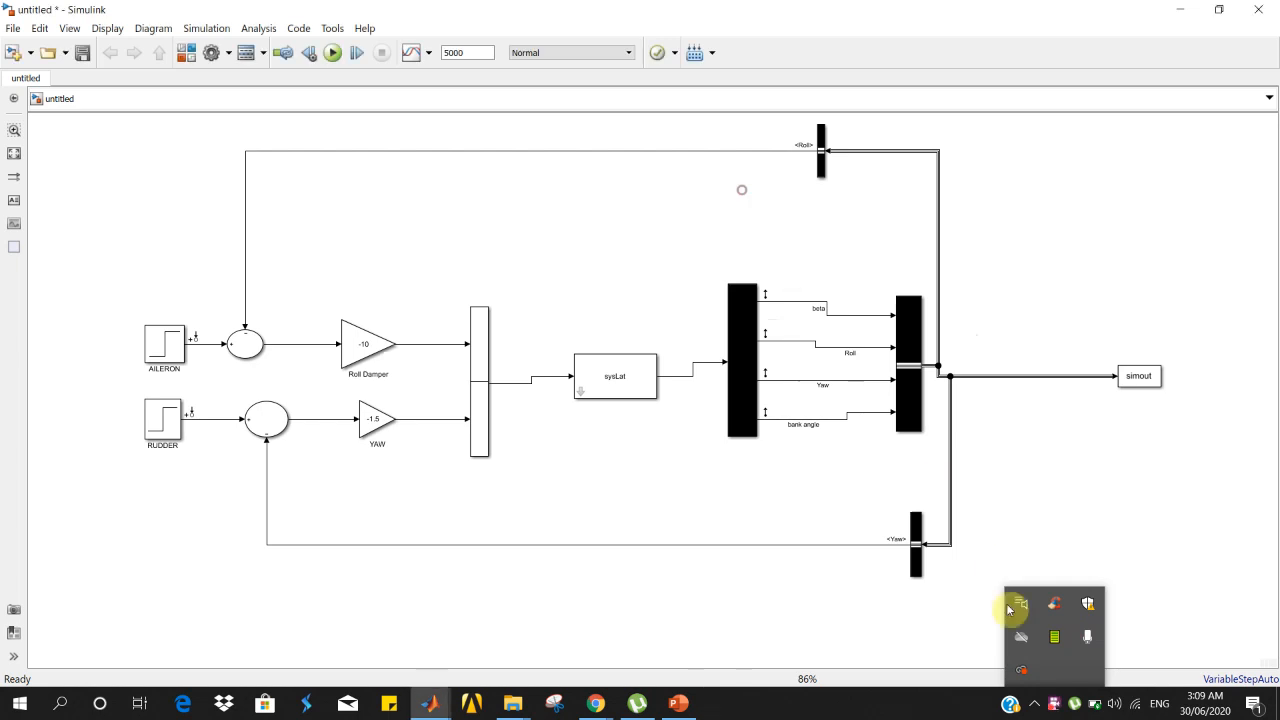
pyautogui.click(1034, 705)
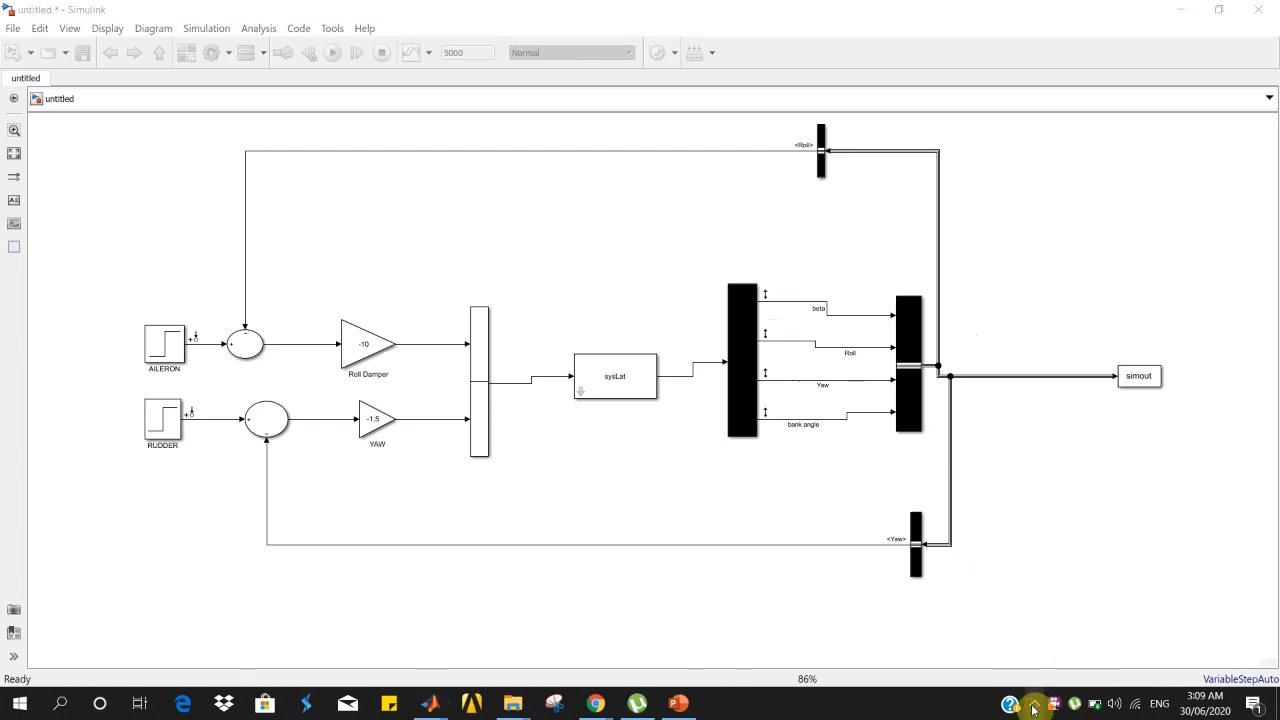
# Review the rudder feedback loop and its YAW gain block in the model, with the whole diagram fitted to the view
pyautogui.click(558, 206)
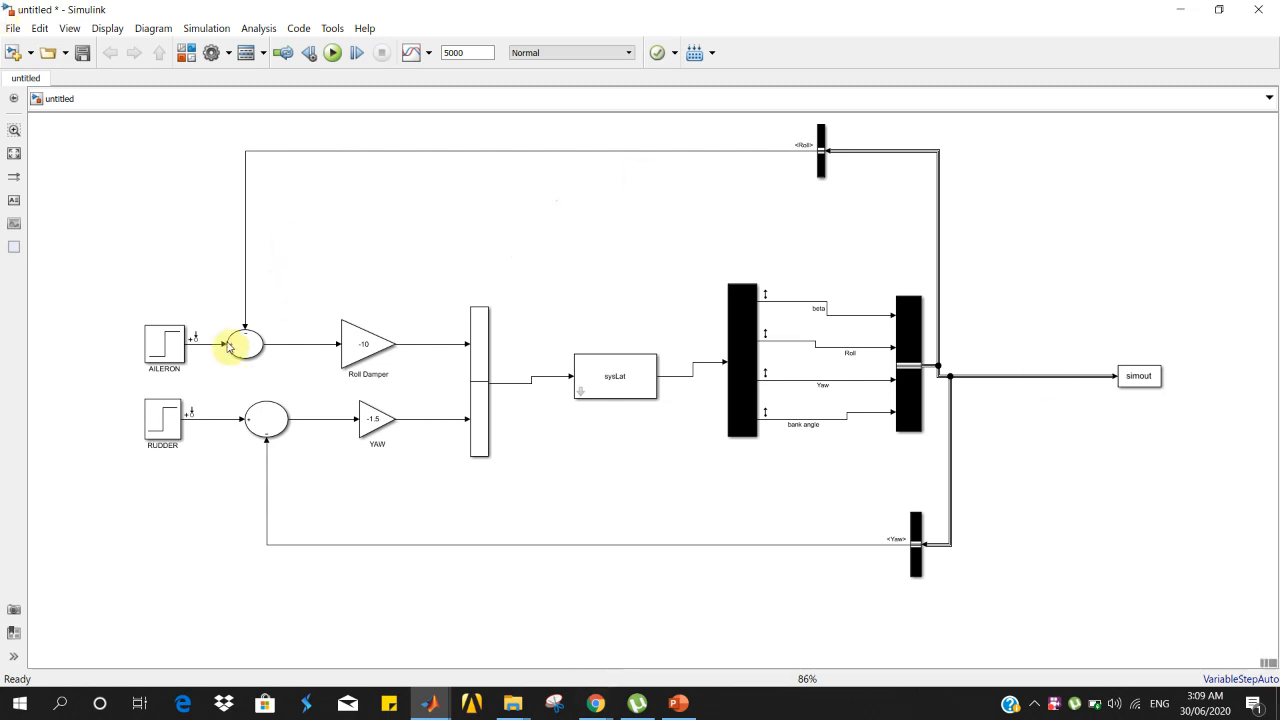
pyautogui.moveTo(124, 398); pyautogui.dragTo(451, 600)
pyautogui.click(451, 600)
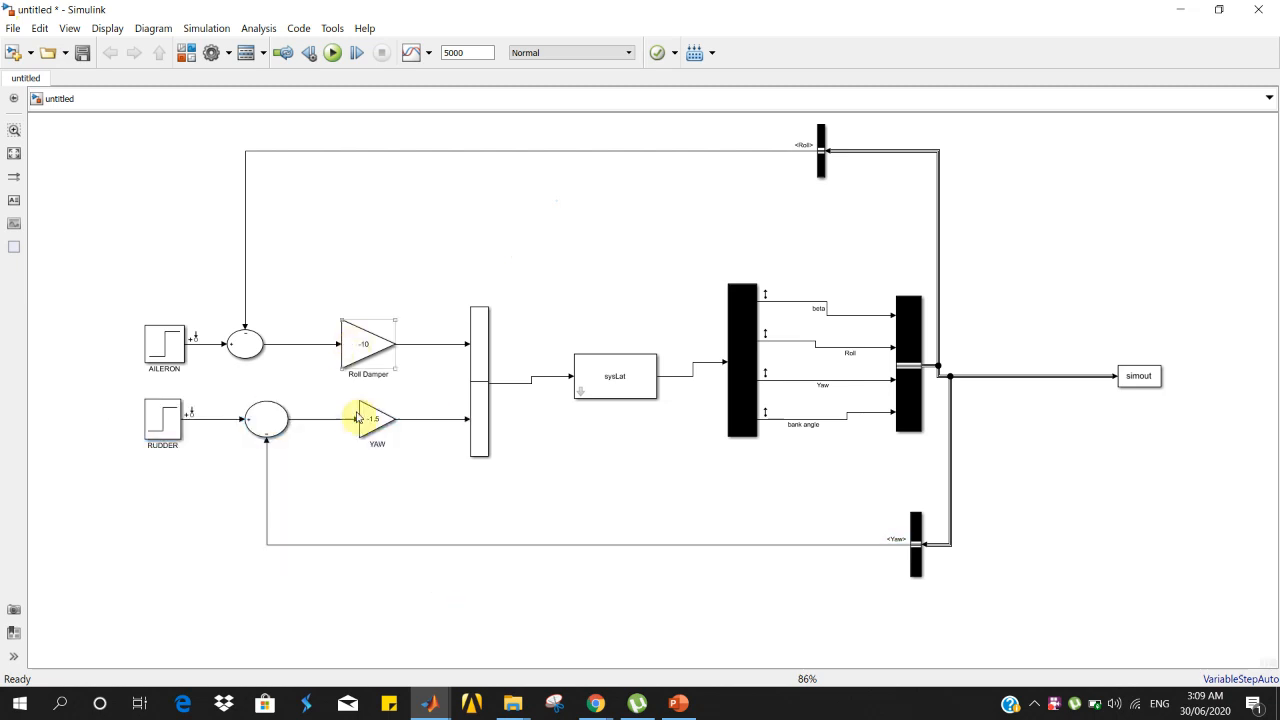
pyautogui.click(14, 155)
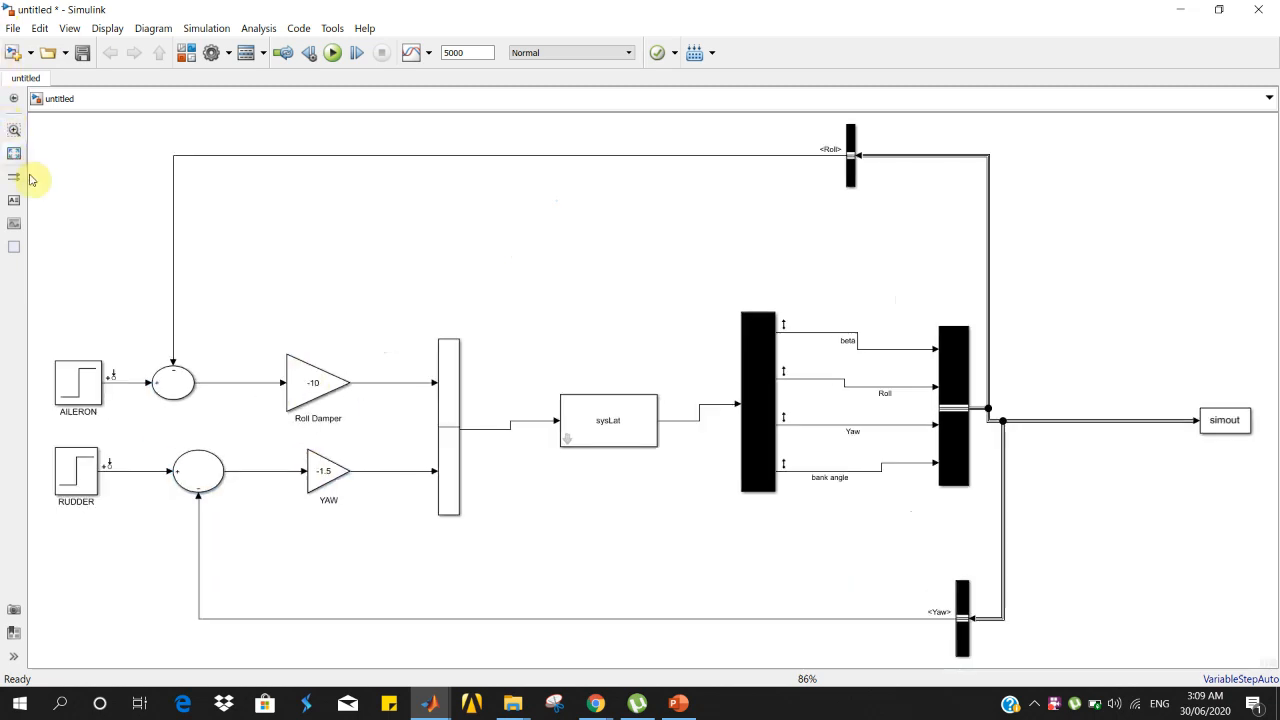
pyautogui.click(326, 478)
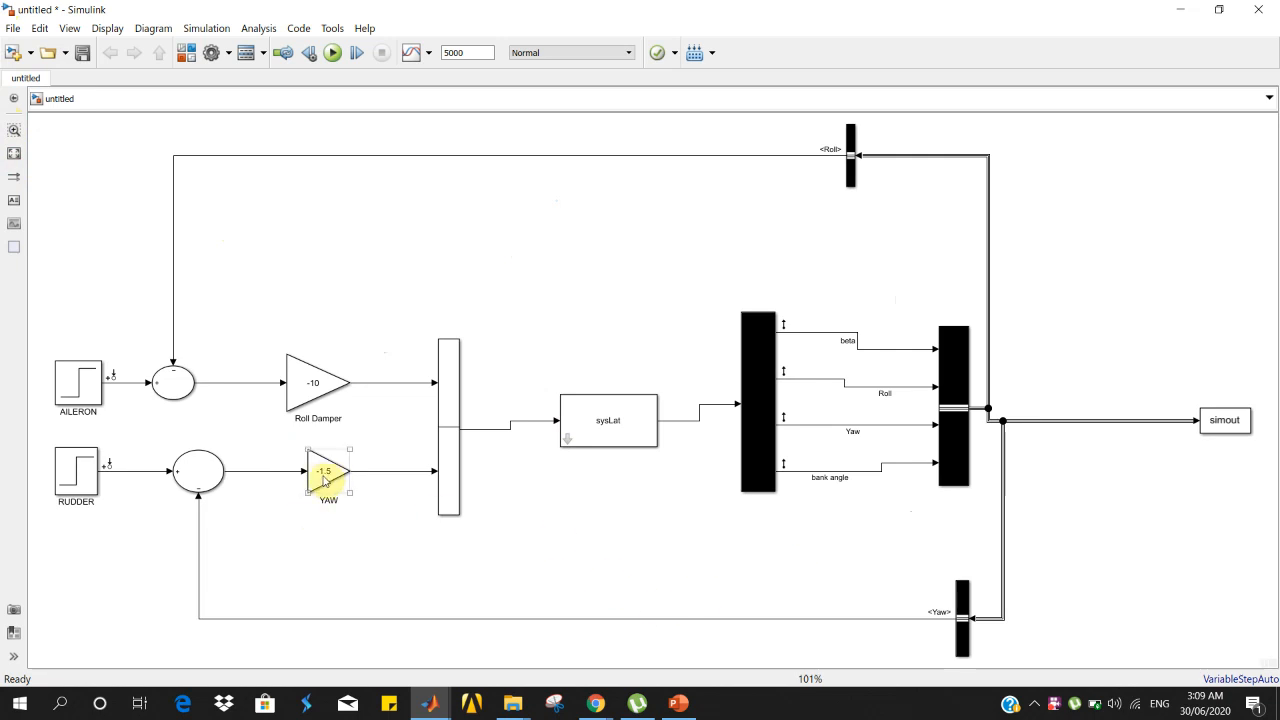
# Switch to the Control System Designer and examine the YAW loop's root locus up close, including its upper closed-loop pole
pyautogui.click(434, 705)
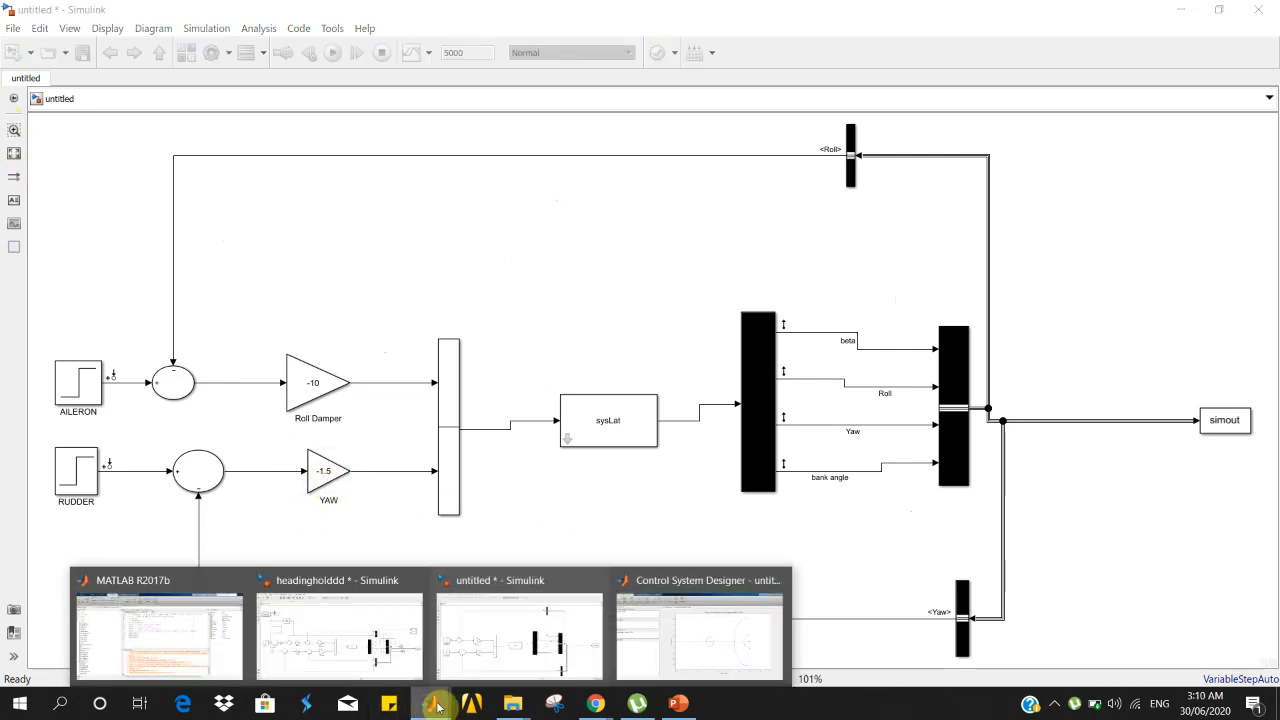
pyautogui.click(669, 645)
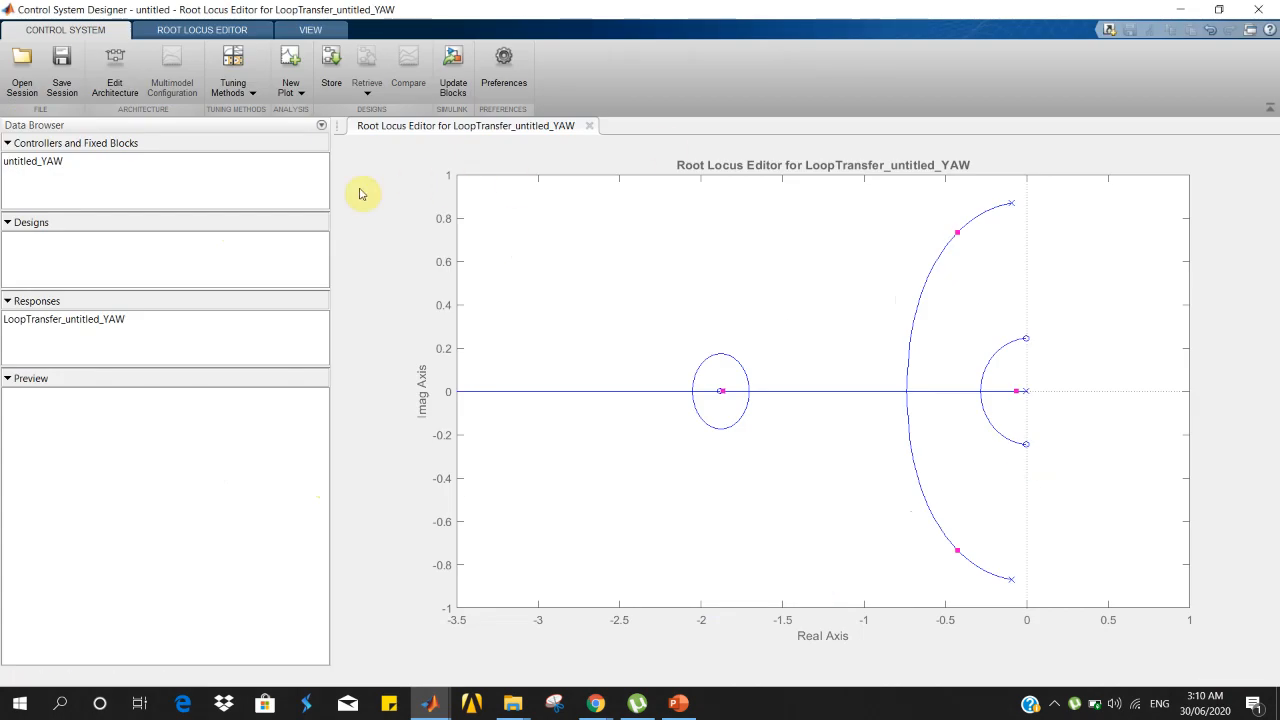
pyautogui.click(165, 28)
pyautogui.click(154, 72)
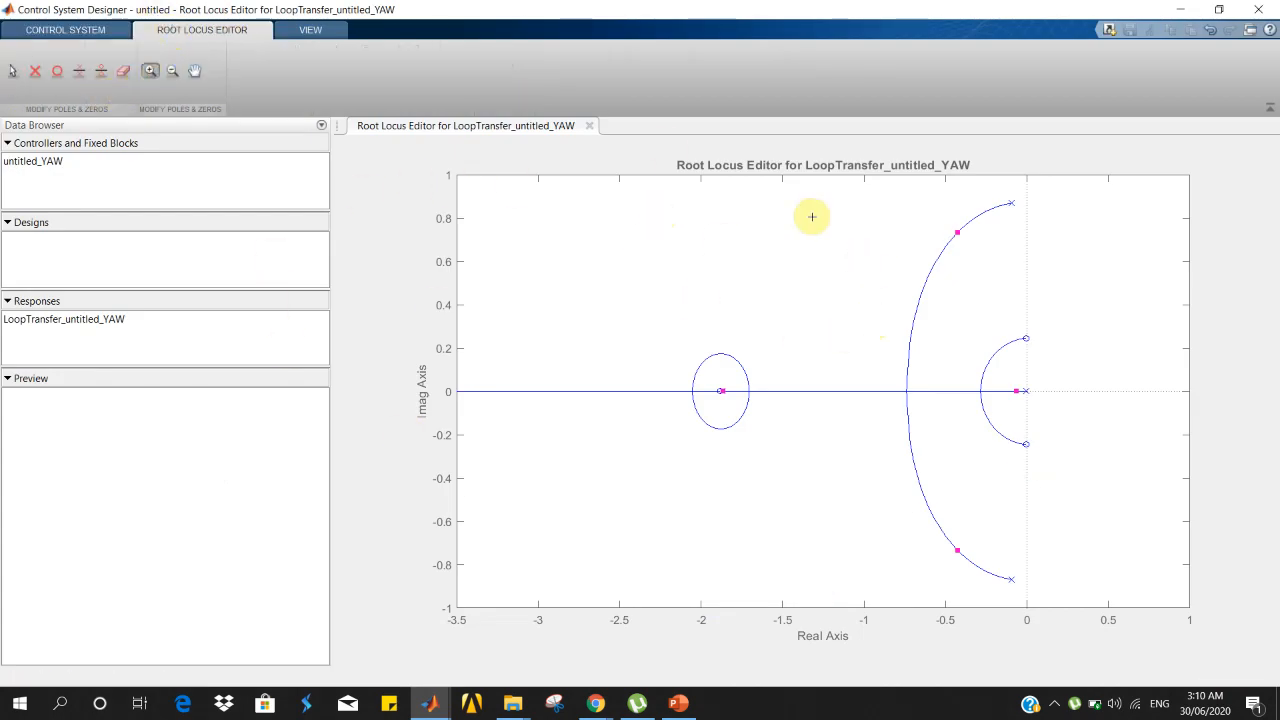
pyautogui.moveTo(1148, 526); pyautogui.dragTo(1162, 559)
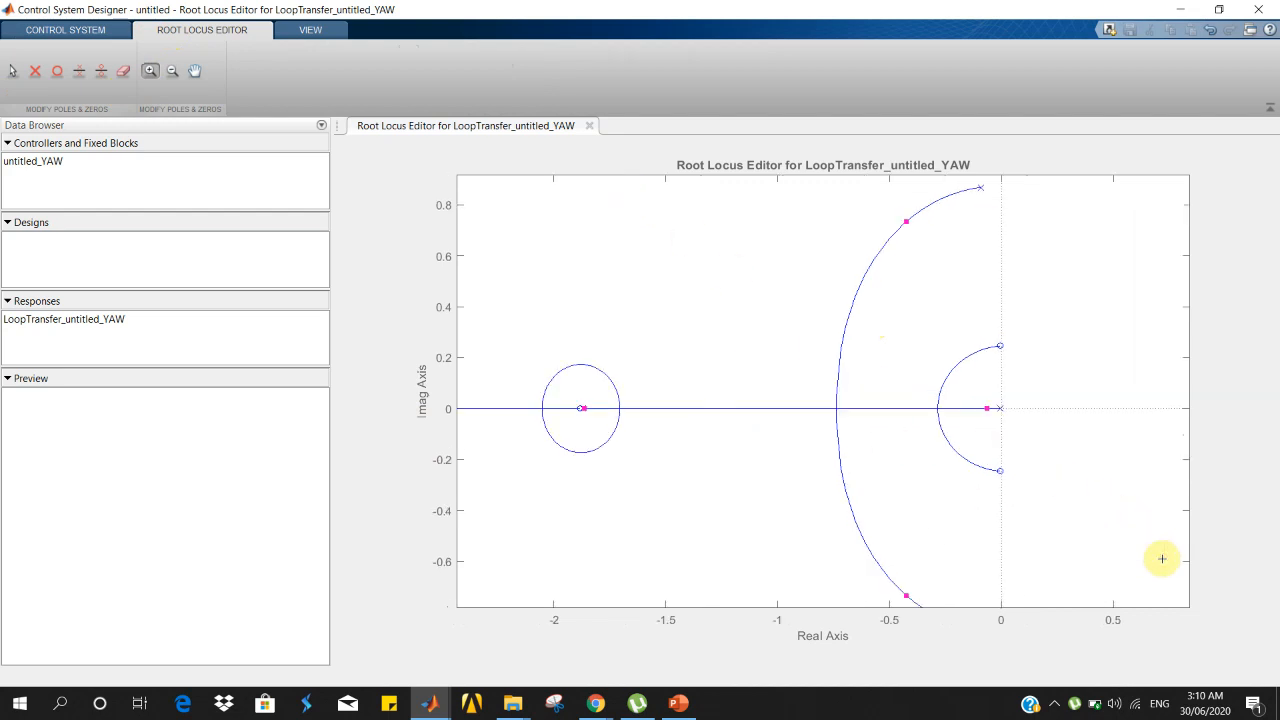
pyautogui.click(152, 74)
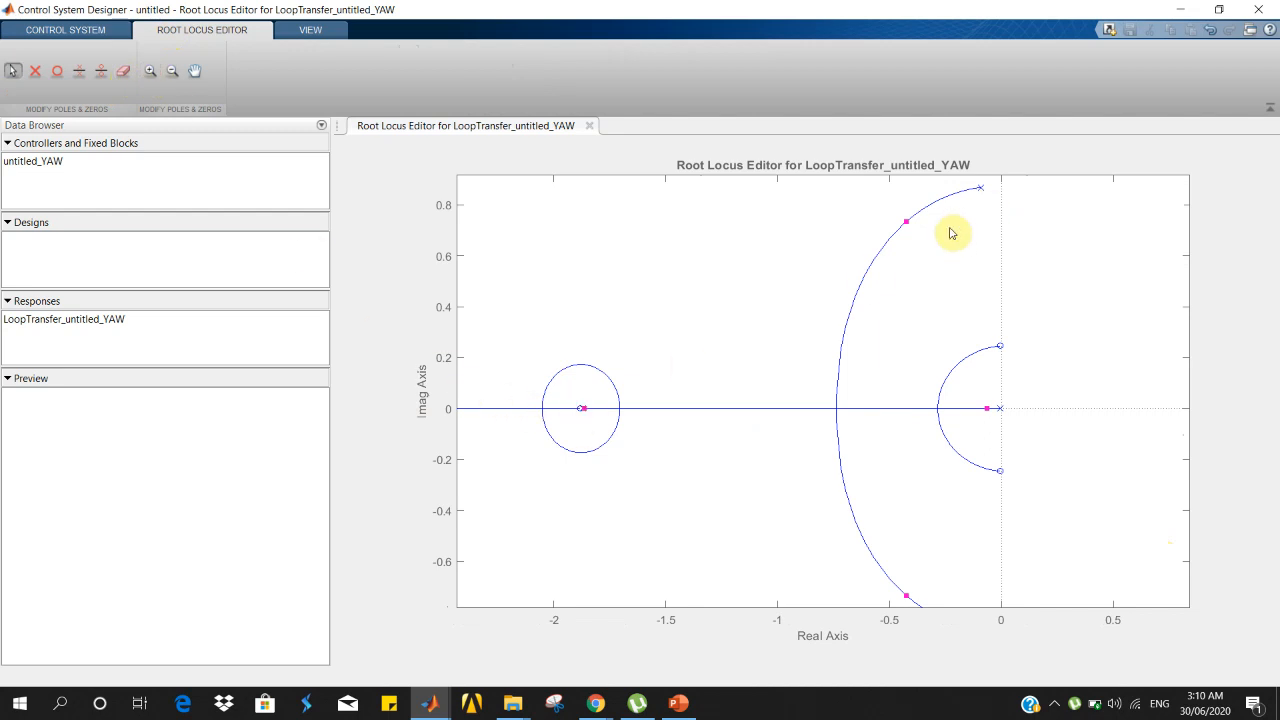
pyautogui.moveTo(908, 227)
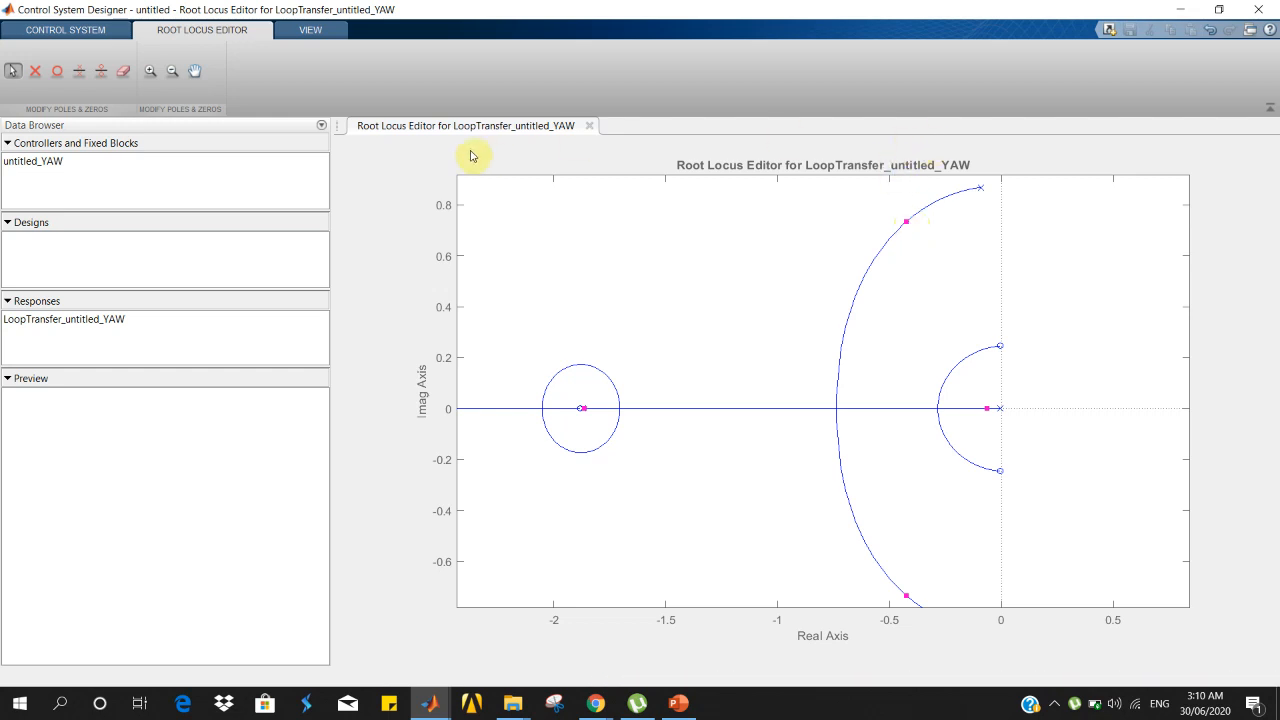
# Review the designer's design and block update tools, minimize the Control System Designer, and run the roll and yaw damper simulation
pyautogui.click(82, 30)
pyautogui.click(195, 32)
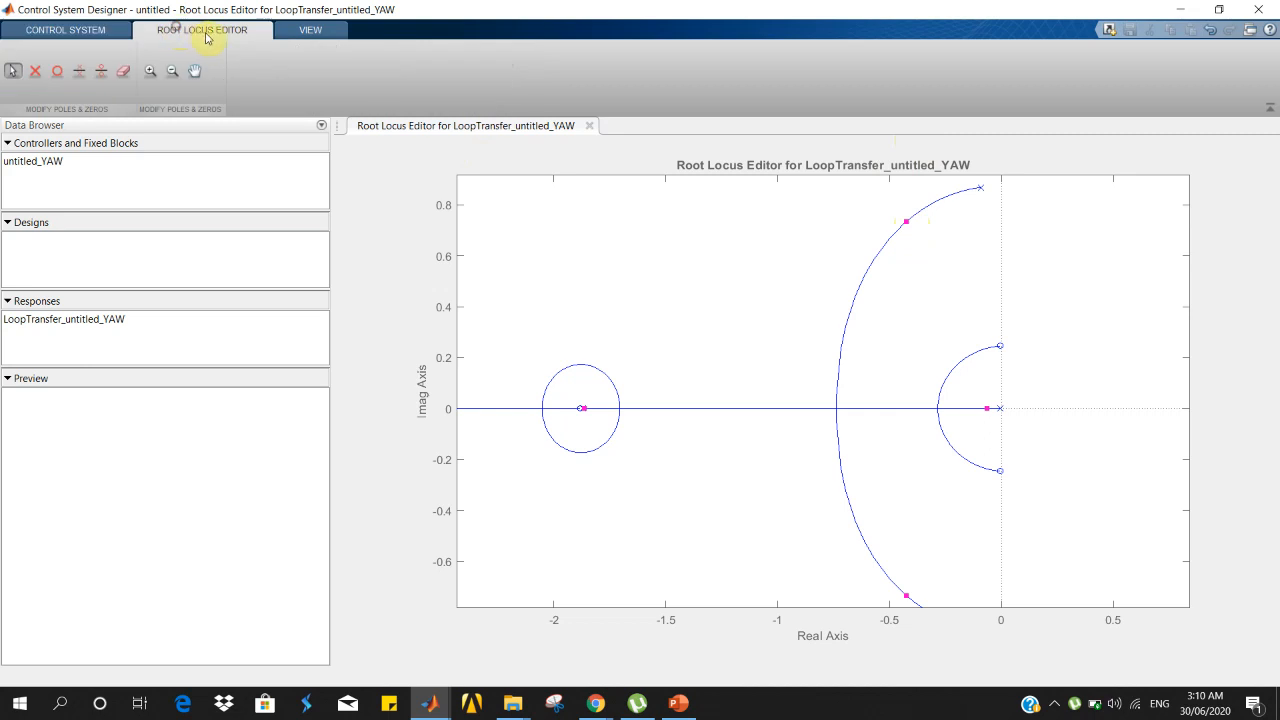
pyautogui.click(62, 28)
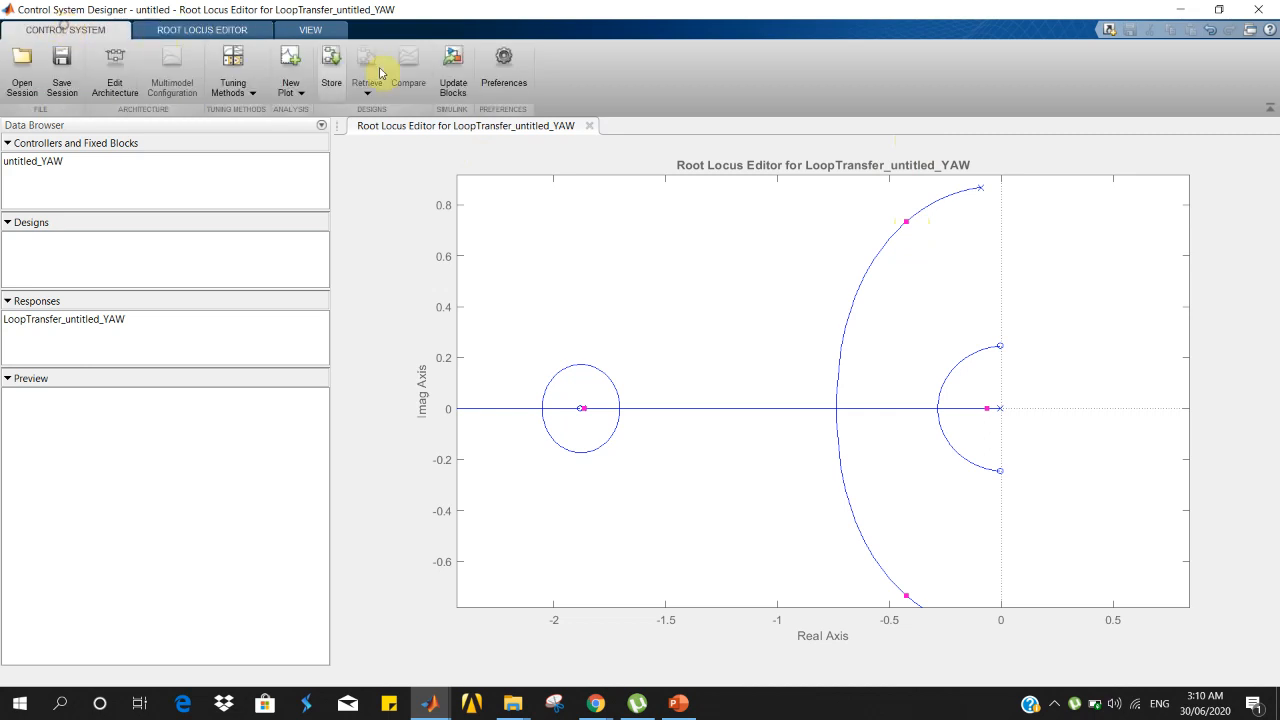
pyautogui.click(1180, 9)
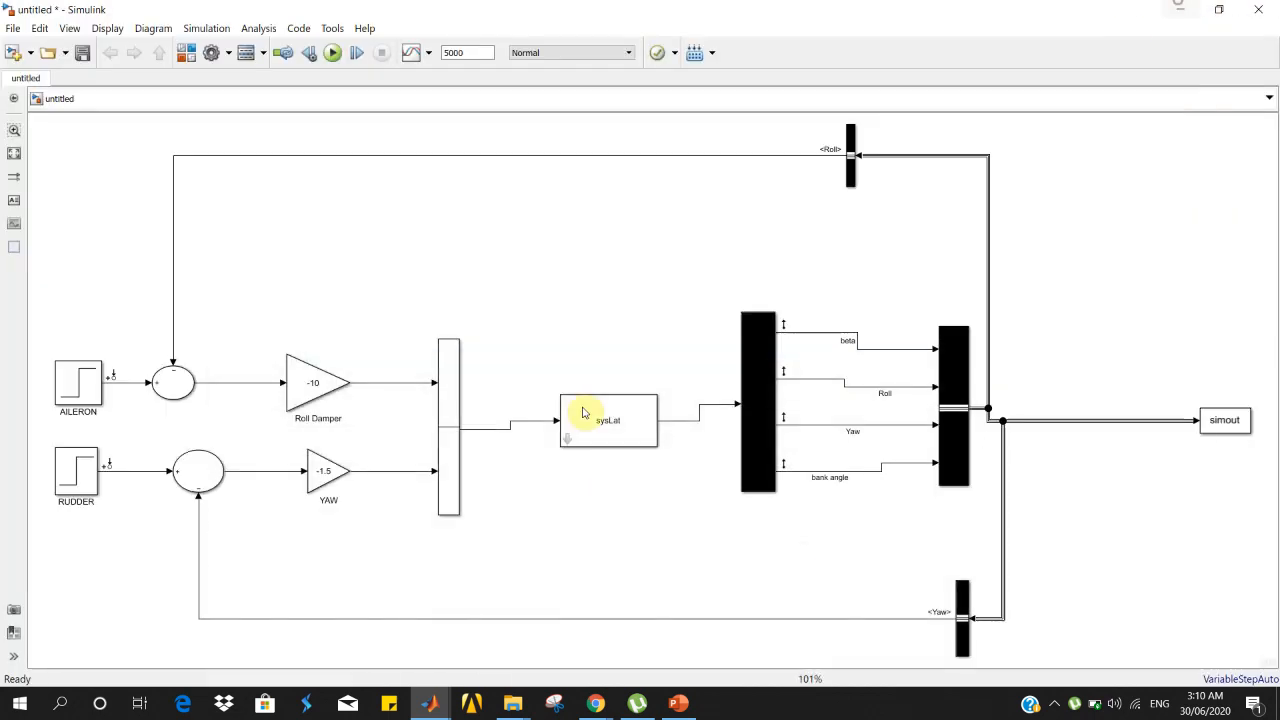
pyautogui.click(340, 56)
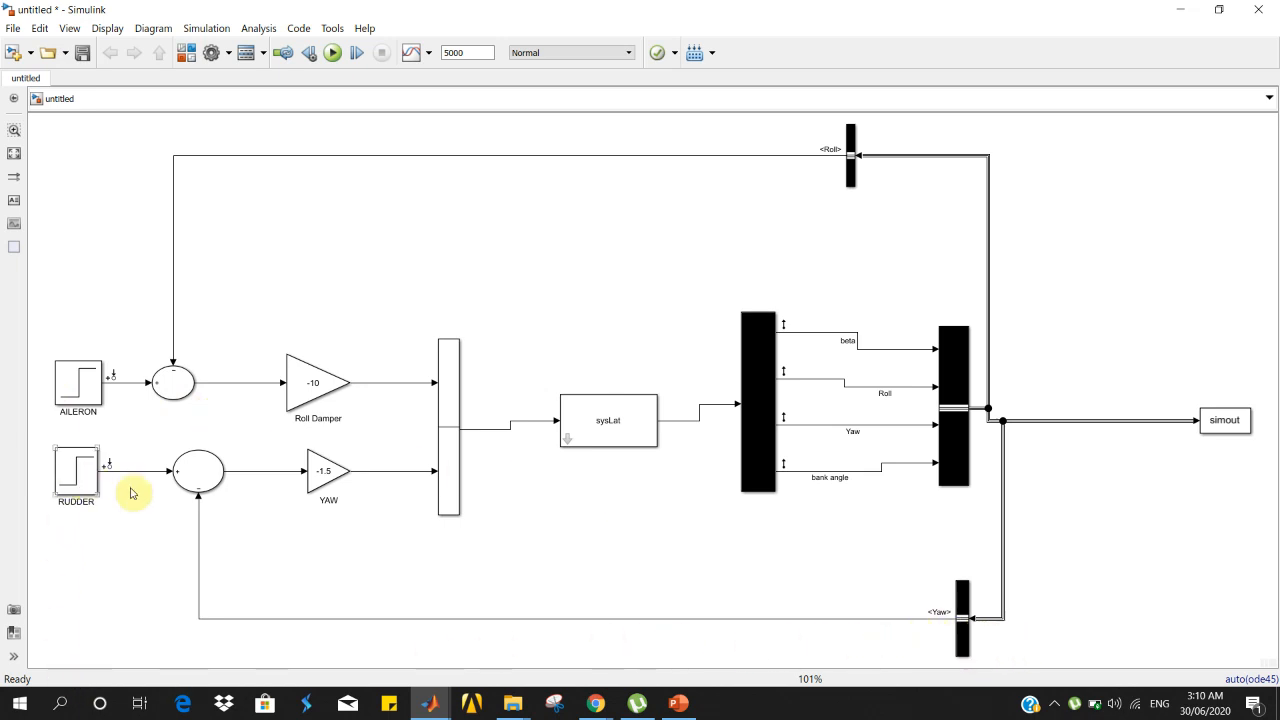
pyautogui.click(1054, 703)
pyautogui.click(1087, 636)
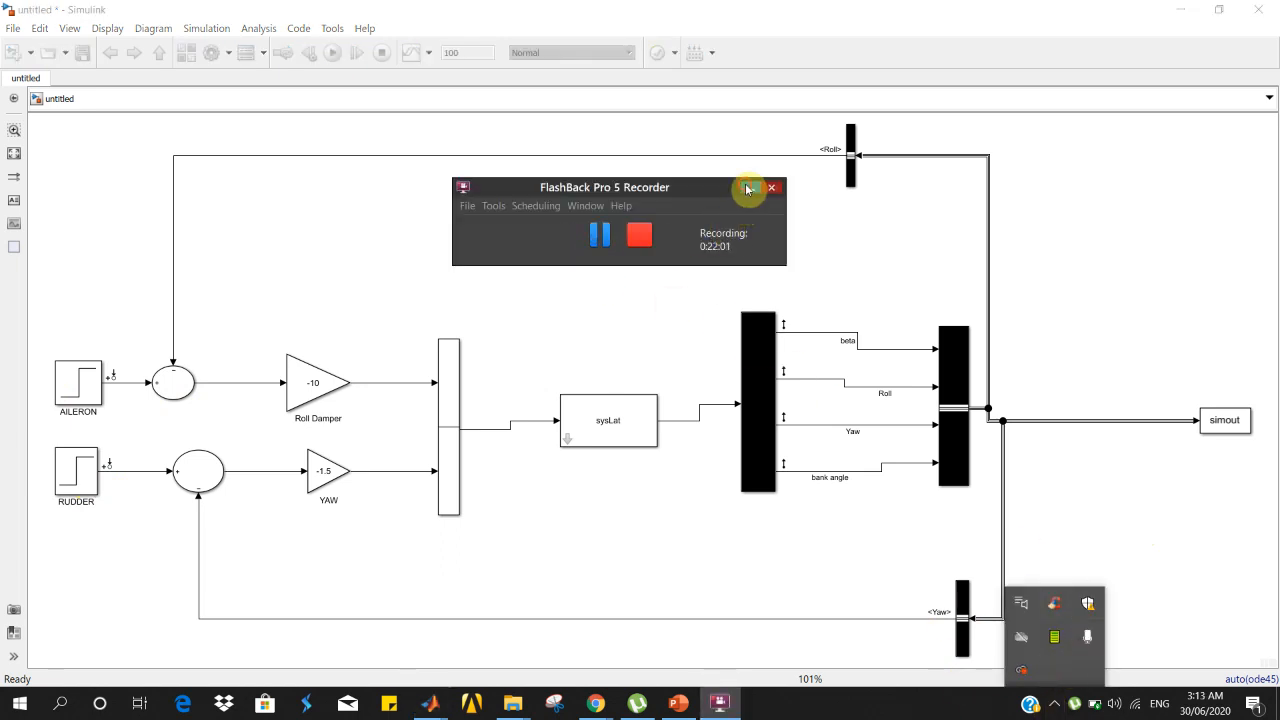
pyautogui.click(750, 188)
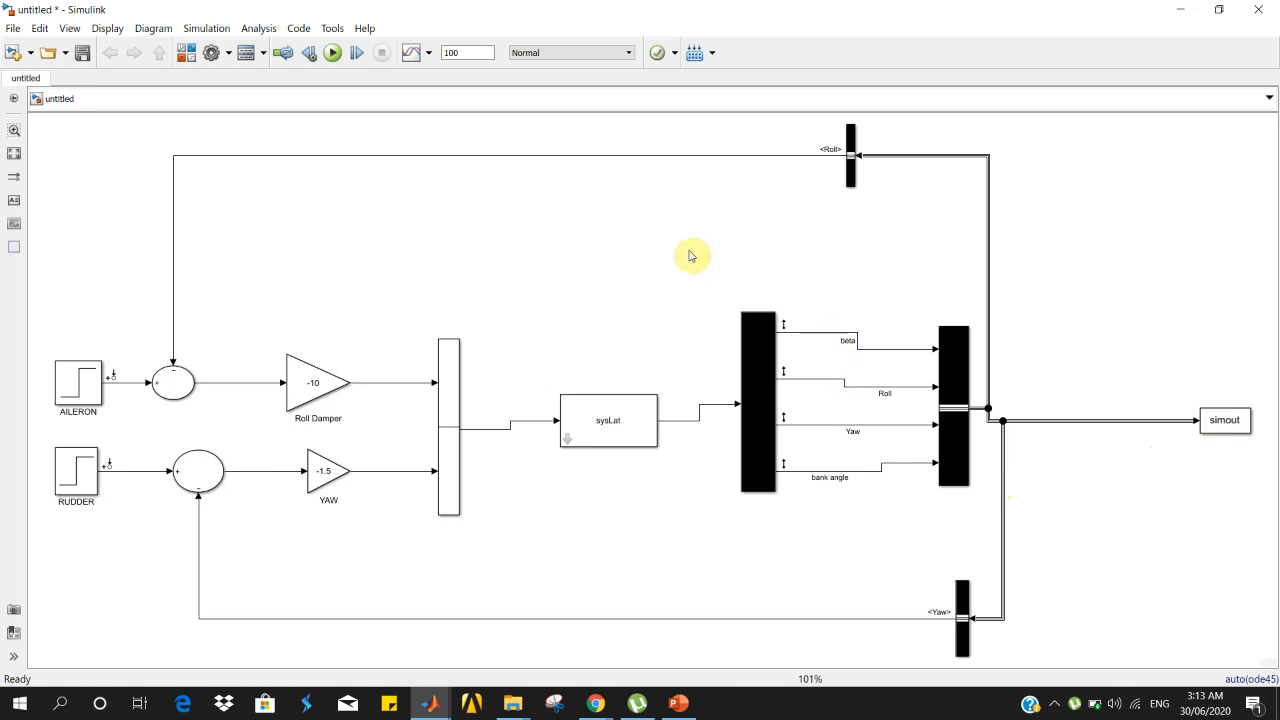
# Locate the Linear Analysis entry among the control design tools, and review the roll and yaw damper diagram fitted to the view
pyautogui.click(260, 28)
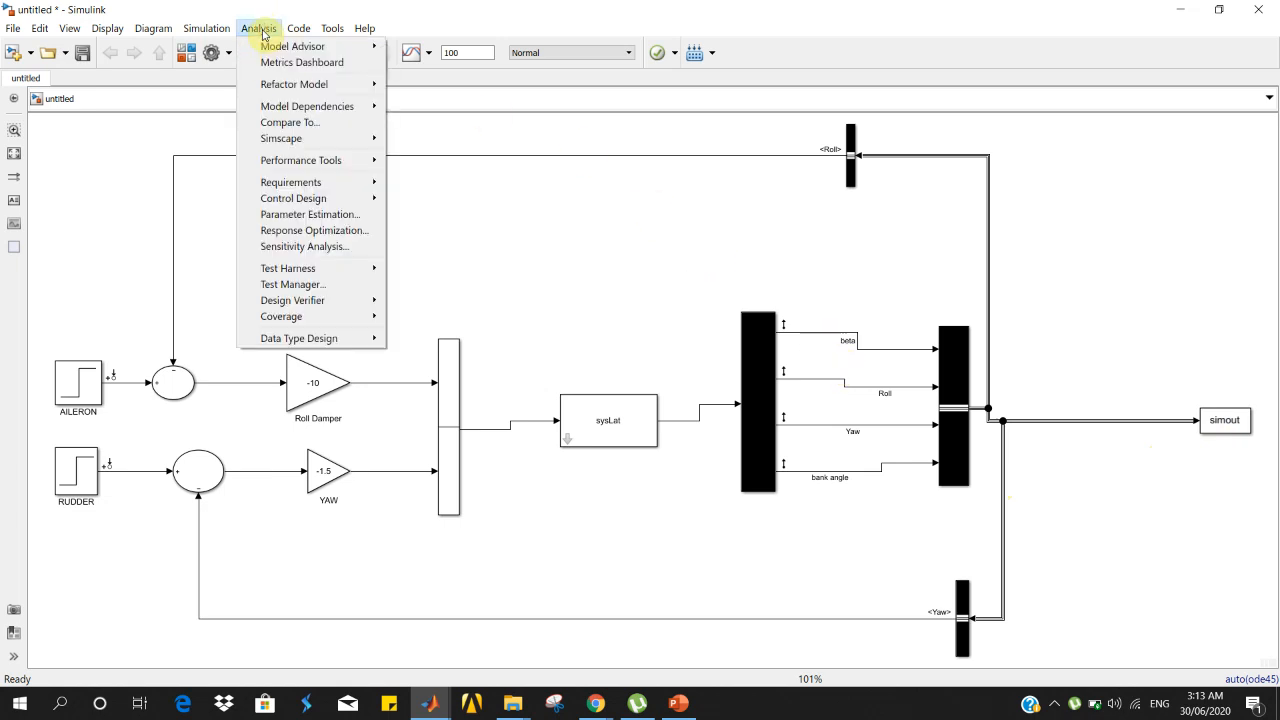
pyautogui.moveTo(299, 204)
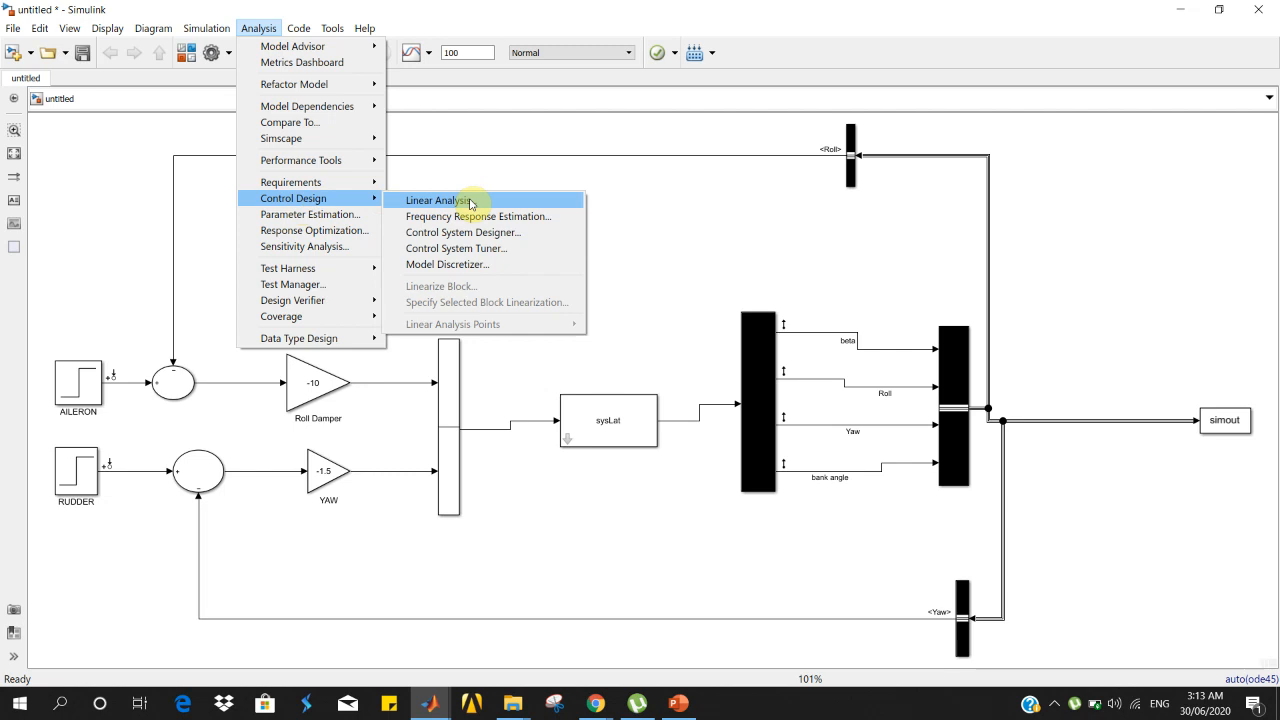
pyautogui.click(450, 148)
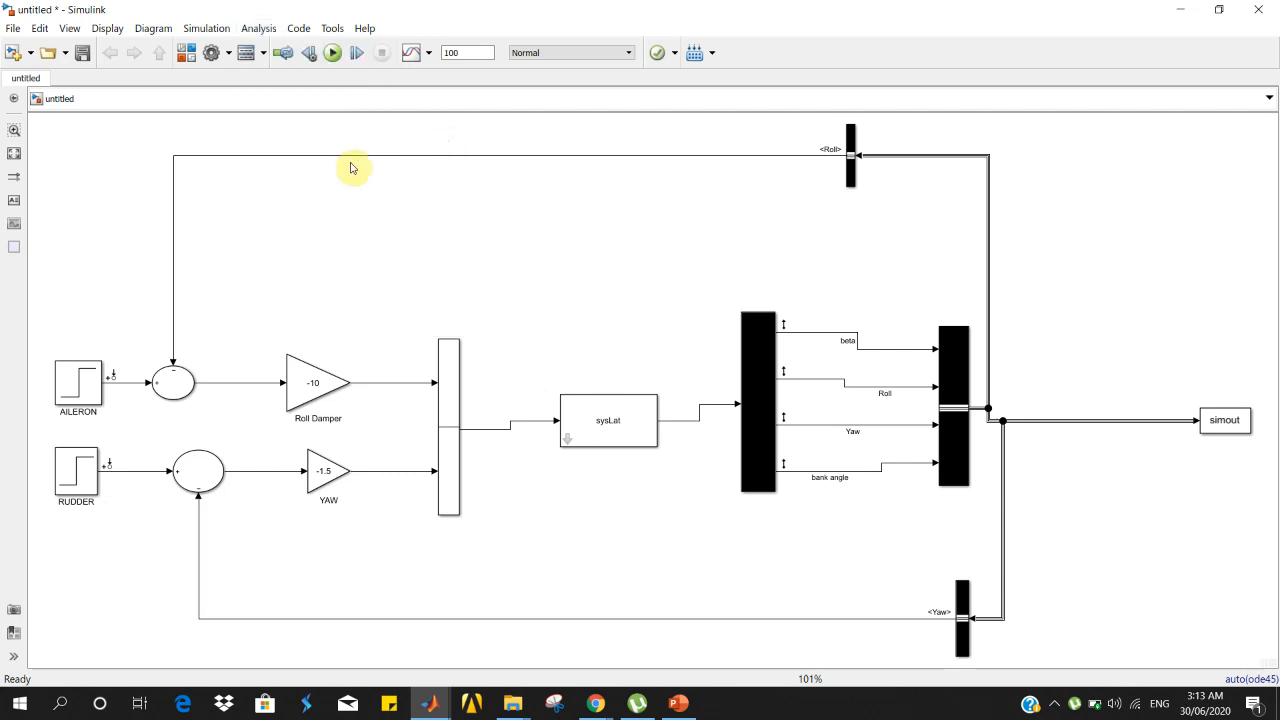
pyautogui.moveTo(80, 150); pyautogui.dragTo(1072, 505)
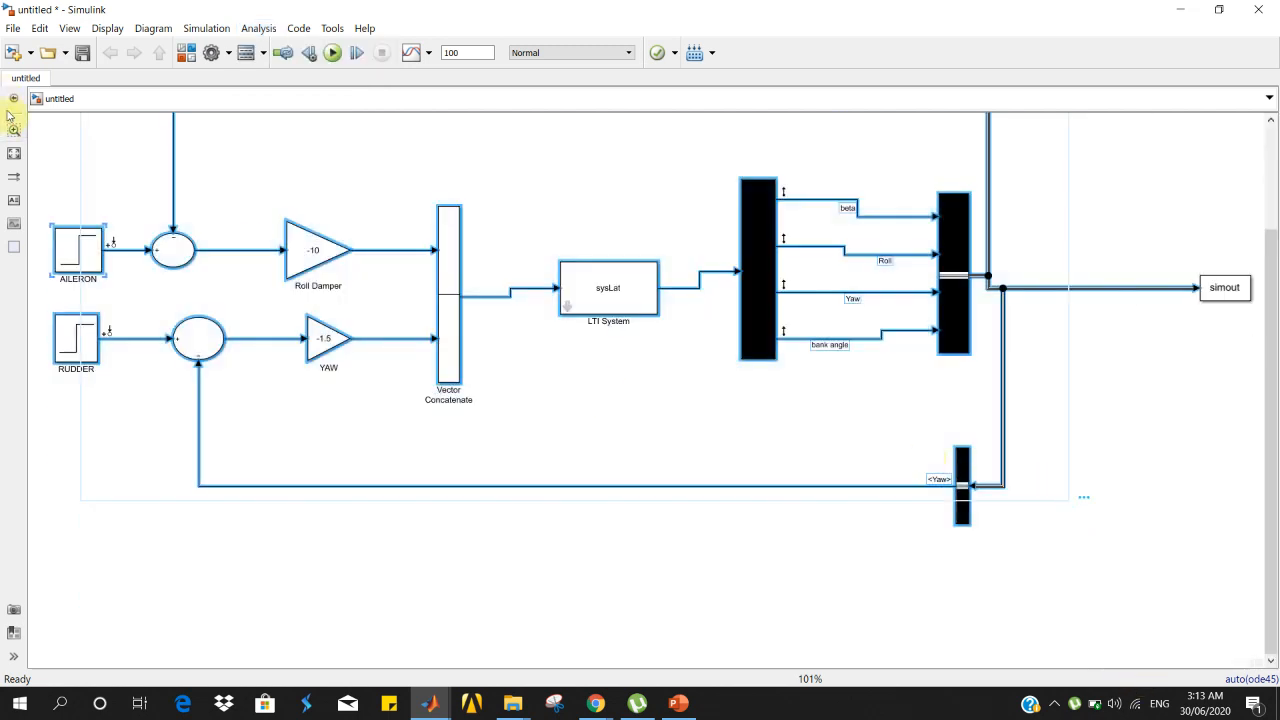
pyautogui.click(13, 152)
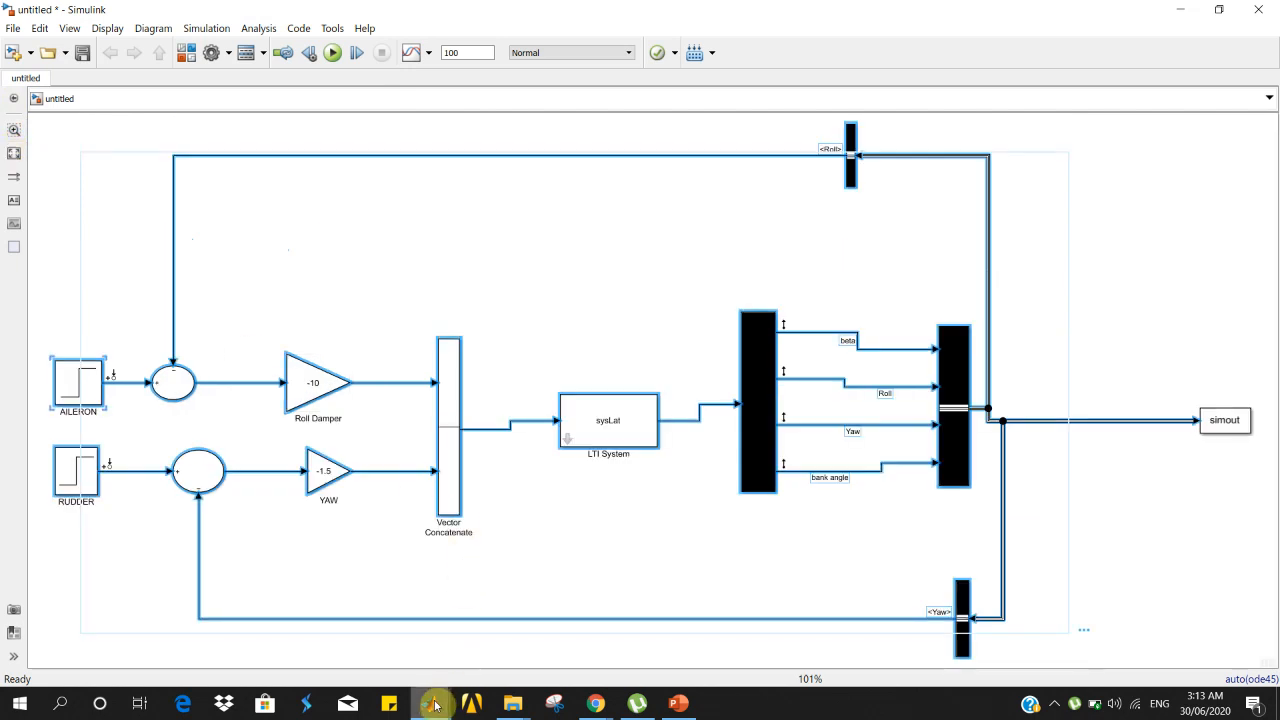
# Switch to the Linear Analysis Tool and linearize the roll and yaw damper model with a new step plot
pyautogui.moveTo(435, 705)
pyautogui.click(688, 638)
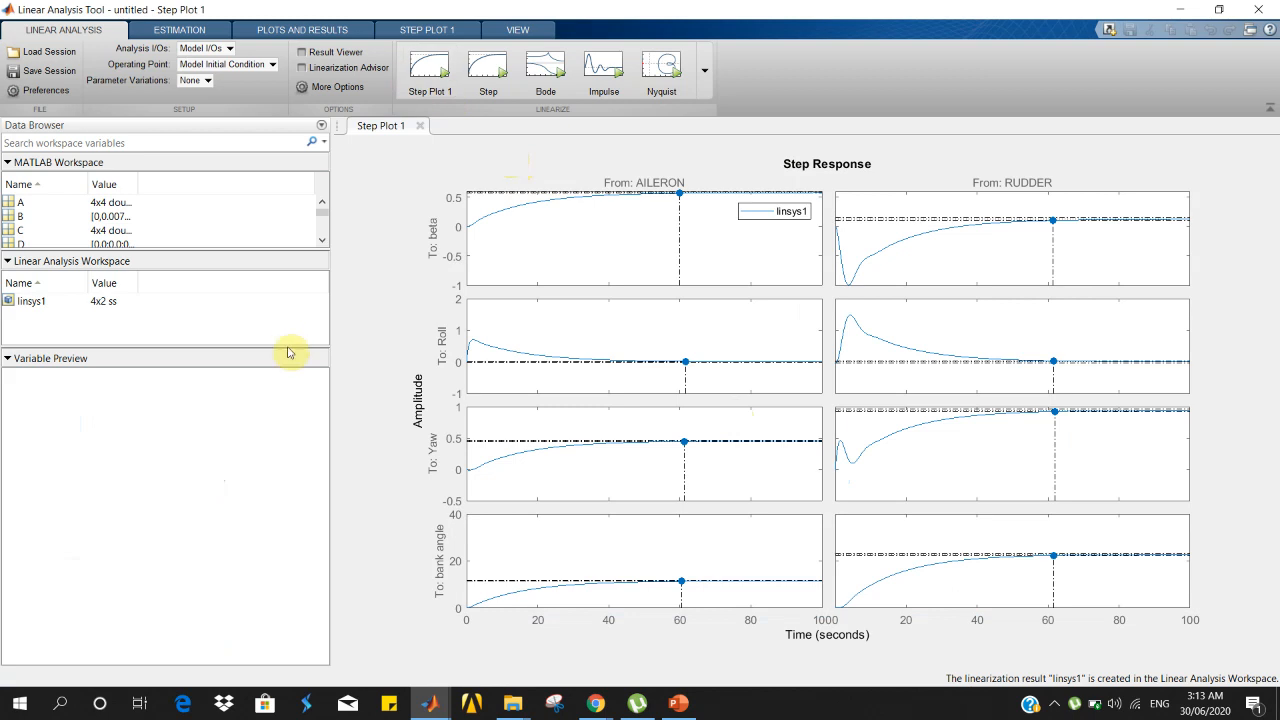
pyautogui.click(490, 70)
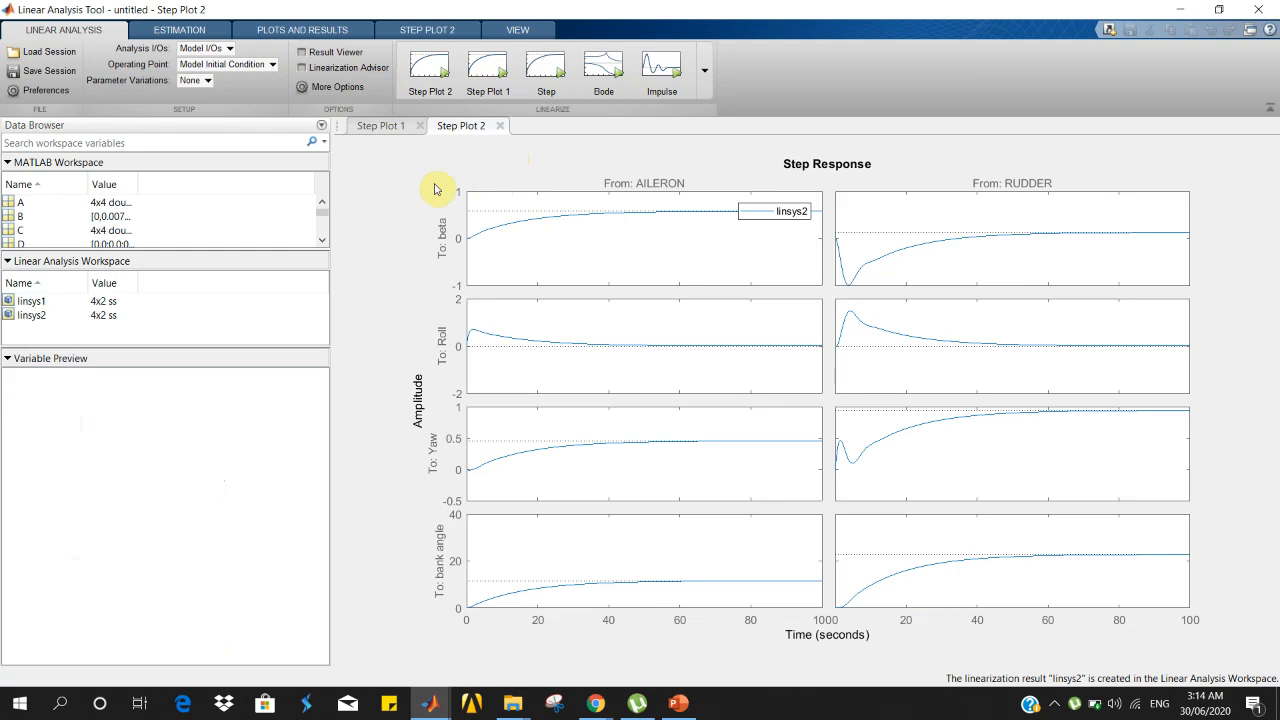
# Show the Settling Time characteristic on the new step responses, and read it for the aileron-to-beta, aileron-to-roll and aileron-to-yaw responses
pyautogui.rightClick(642, 241)
pyautogui.moveTo(690, 264)
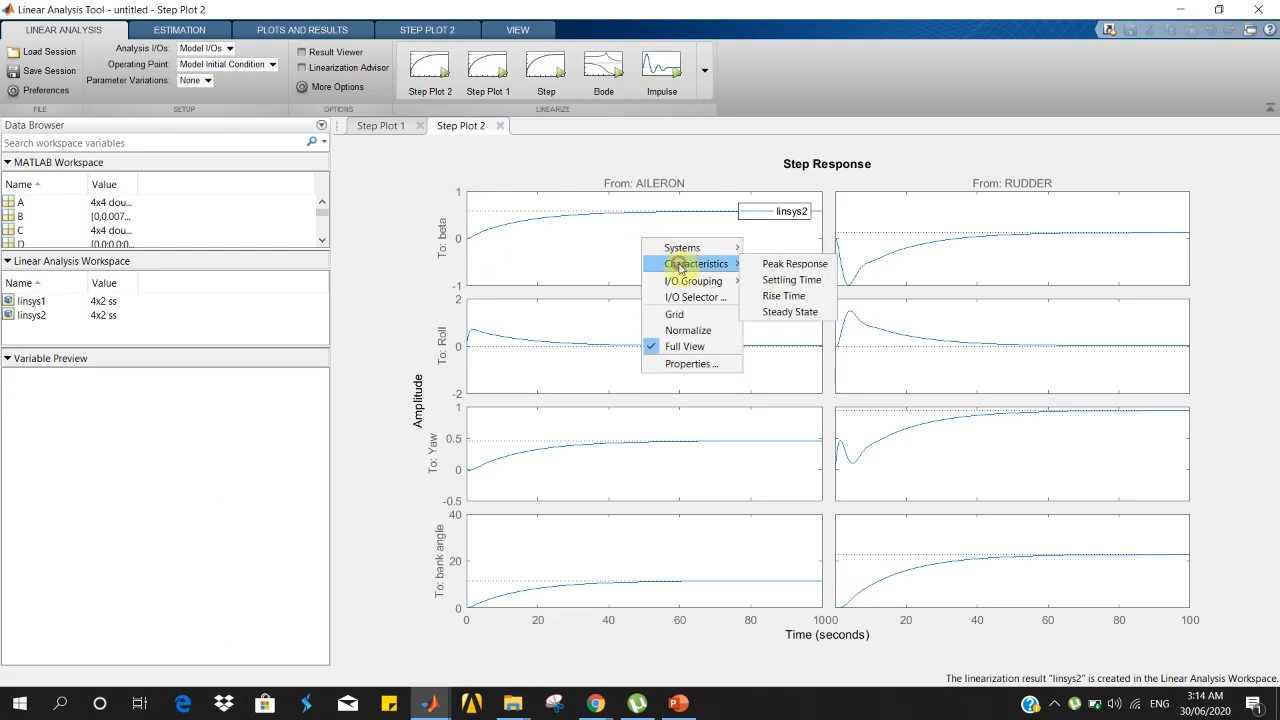
pyautogui.click(796, 266)
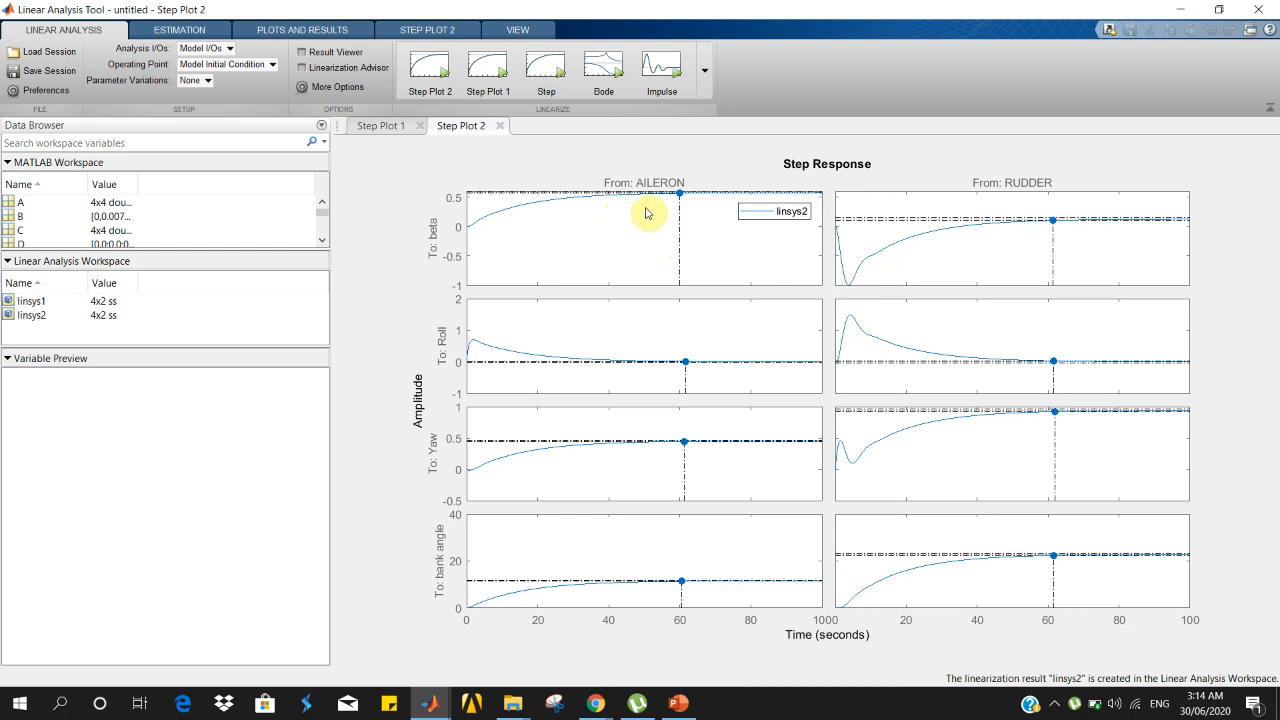
pyautogui.click(679, 194)
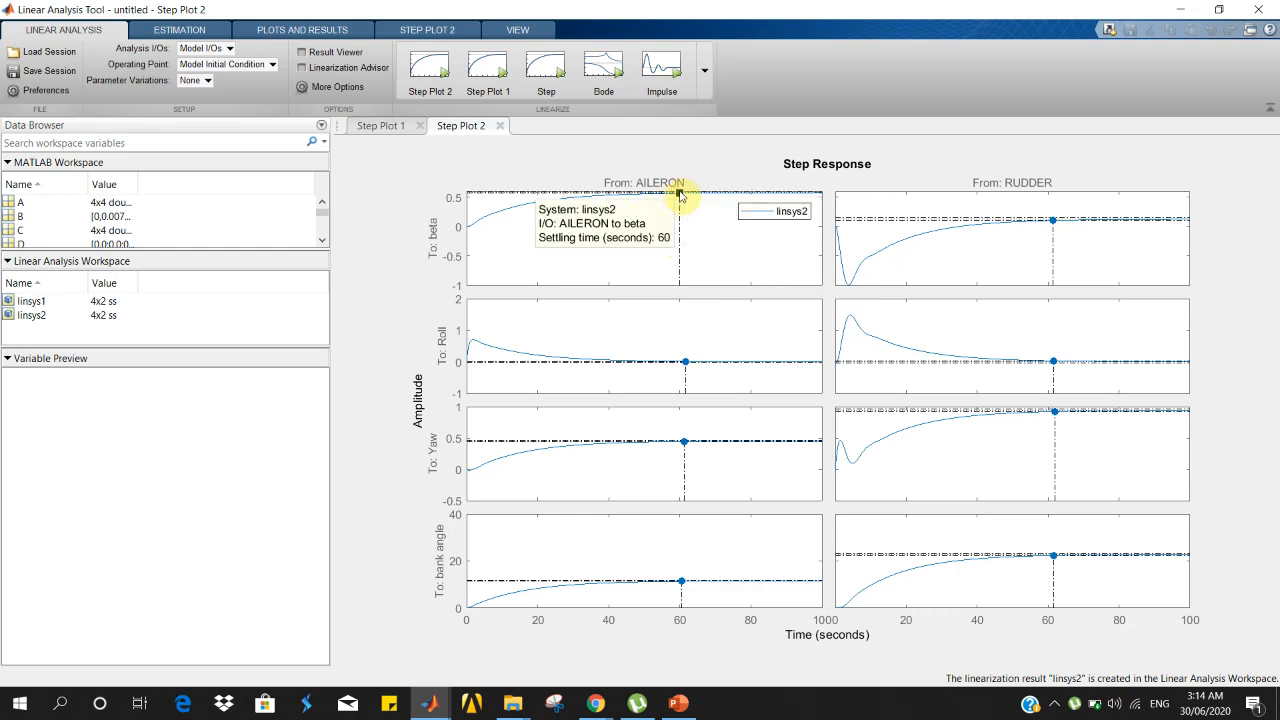
pyautogui.moveTo(686, 364)
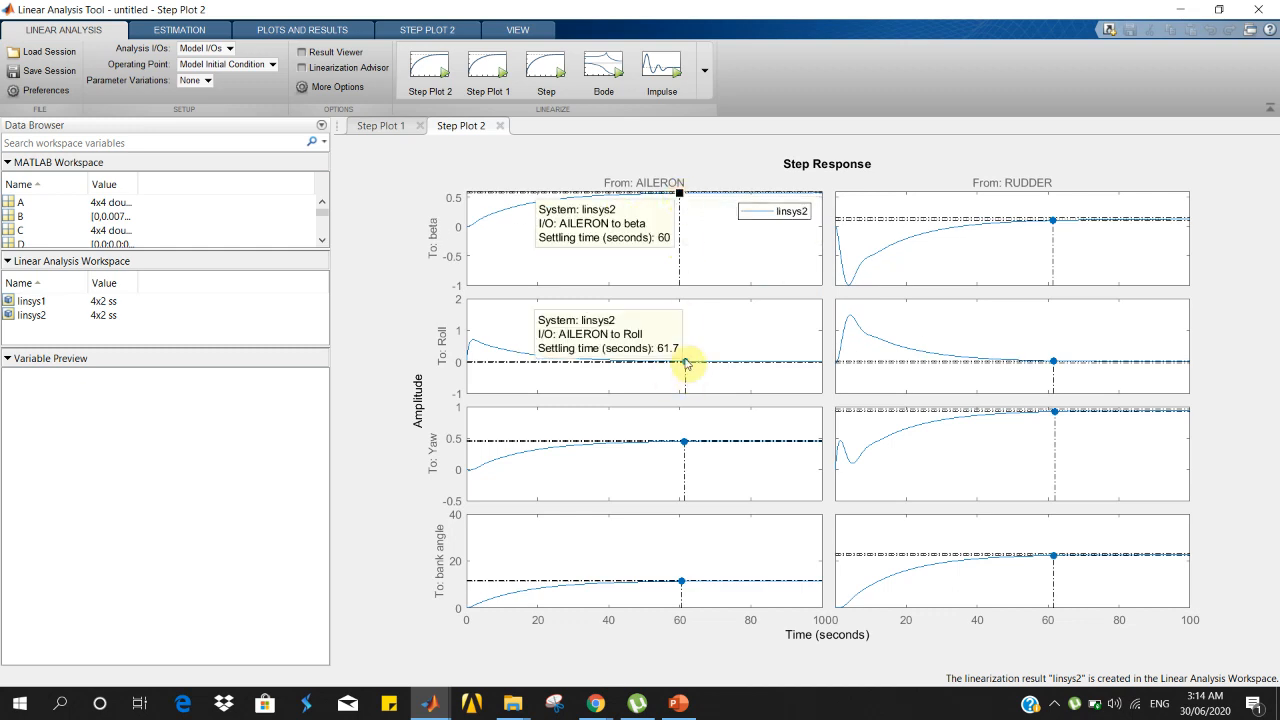
pyautogui.moveTo(685, 445)
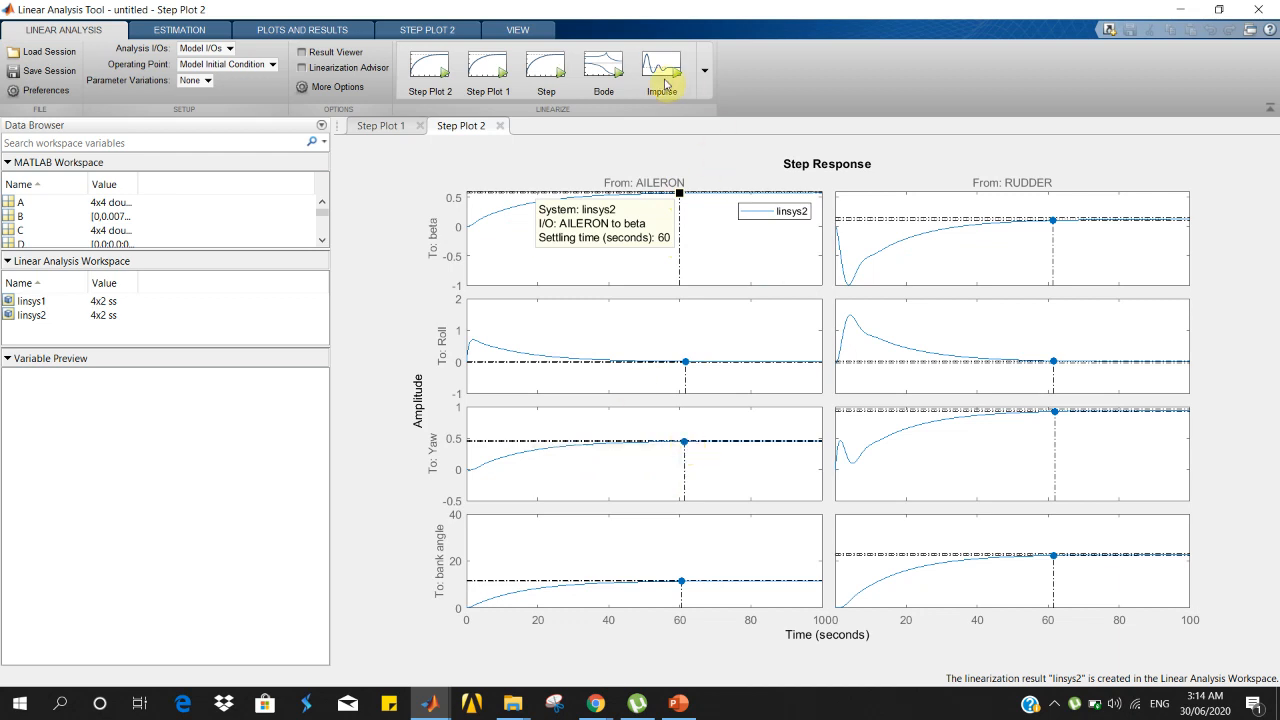
# Review the available linearization plot types and MATLAB code generation options, and minimize the Linear Analysis Tool to return to the model
pyautogui.click(705, 72)
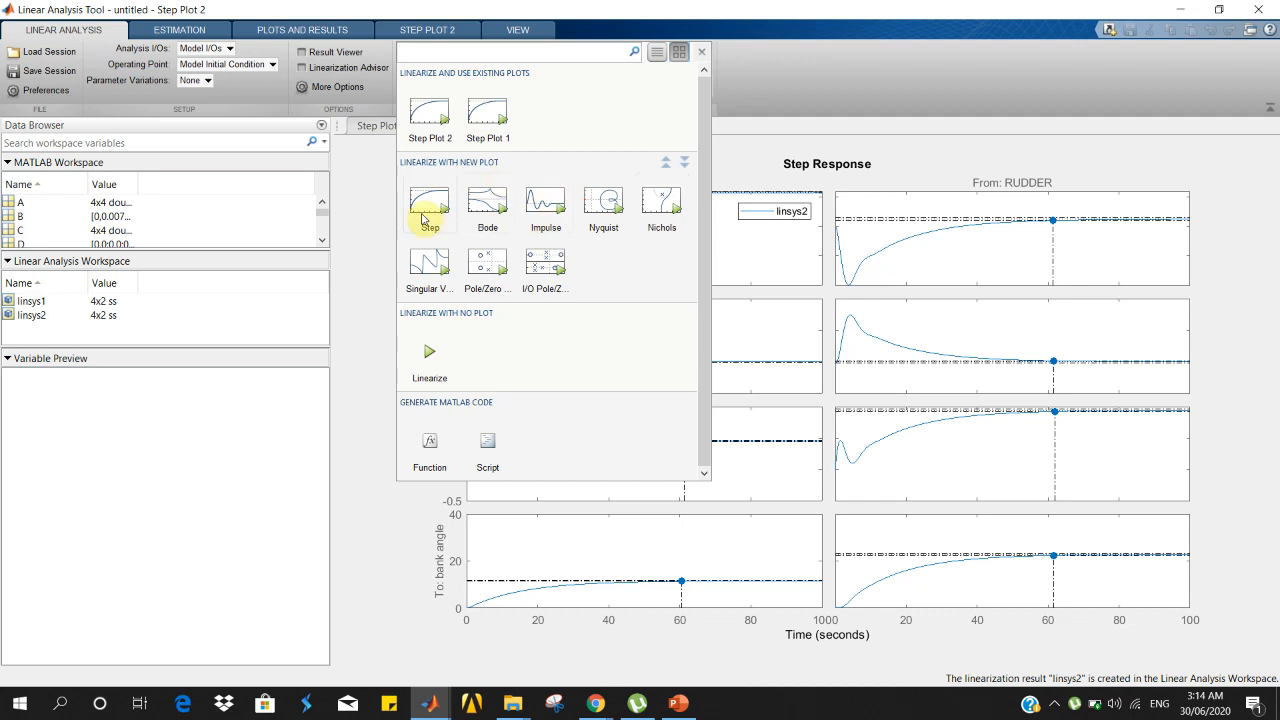
pyautogui.click(345, 232)
pyautogui.click(704, 70)
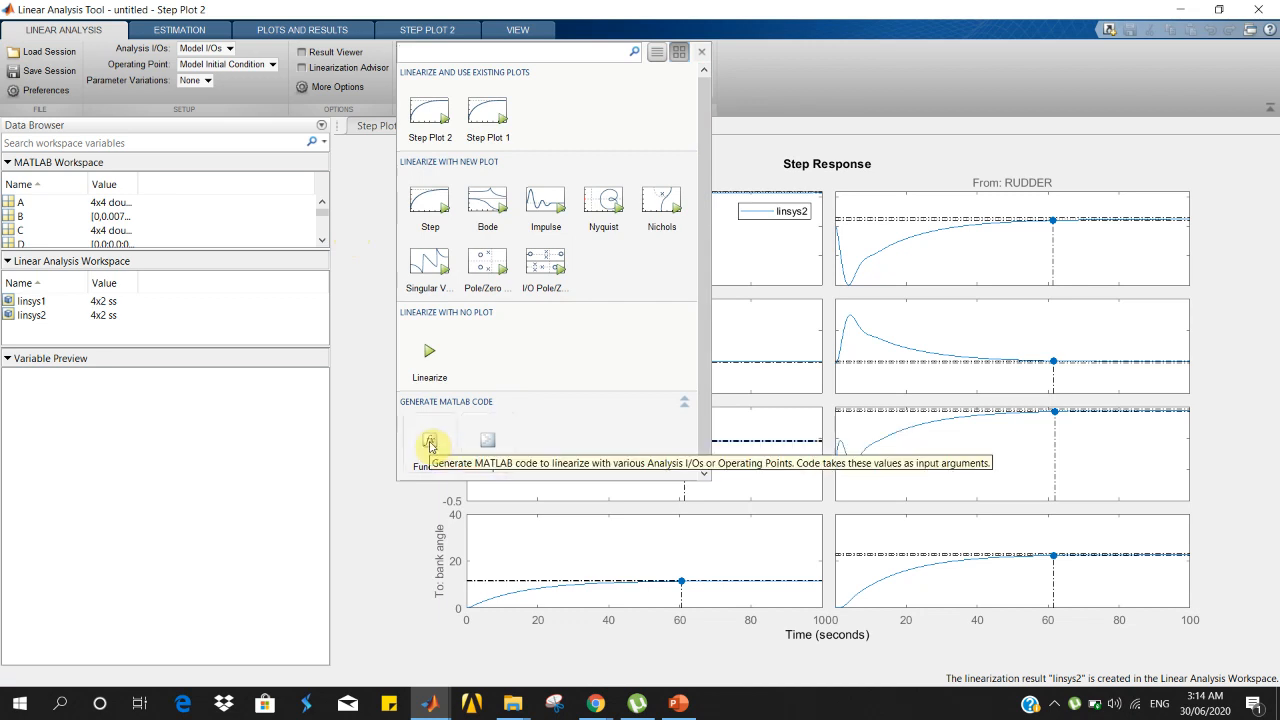
pyautogui.click(362, 344)
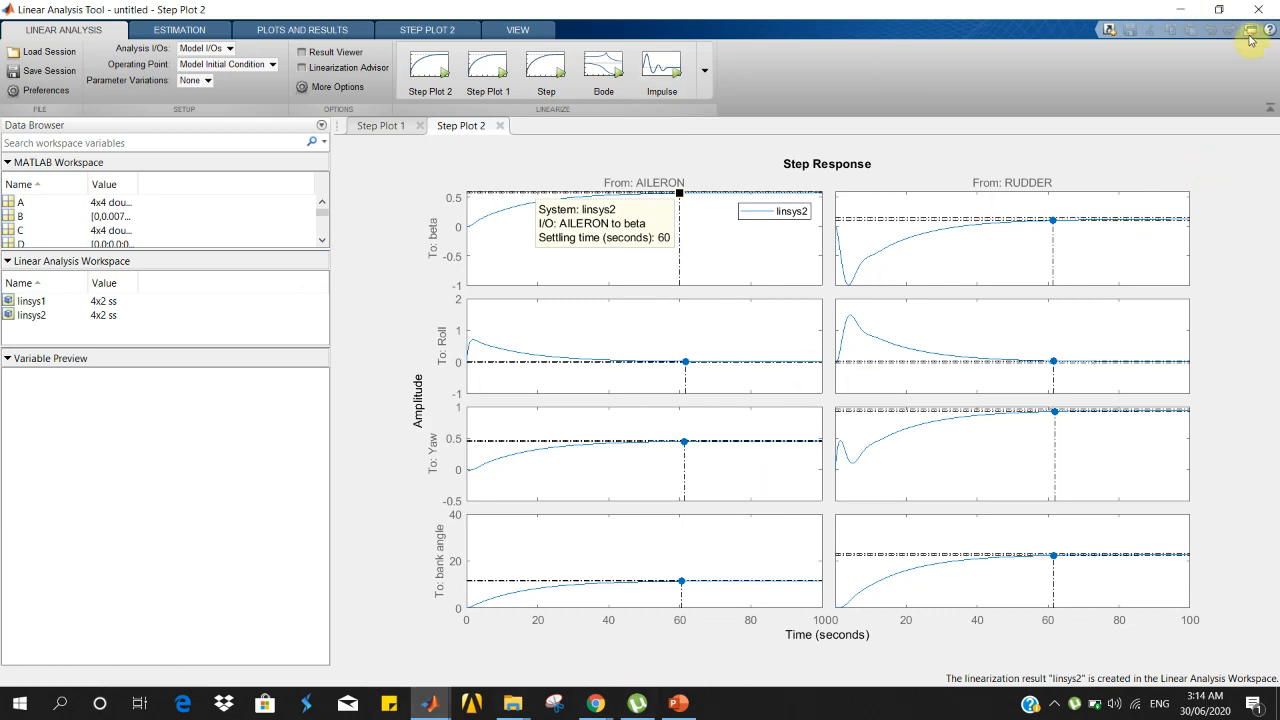
pyautogui.click(1181, 9)
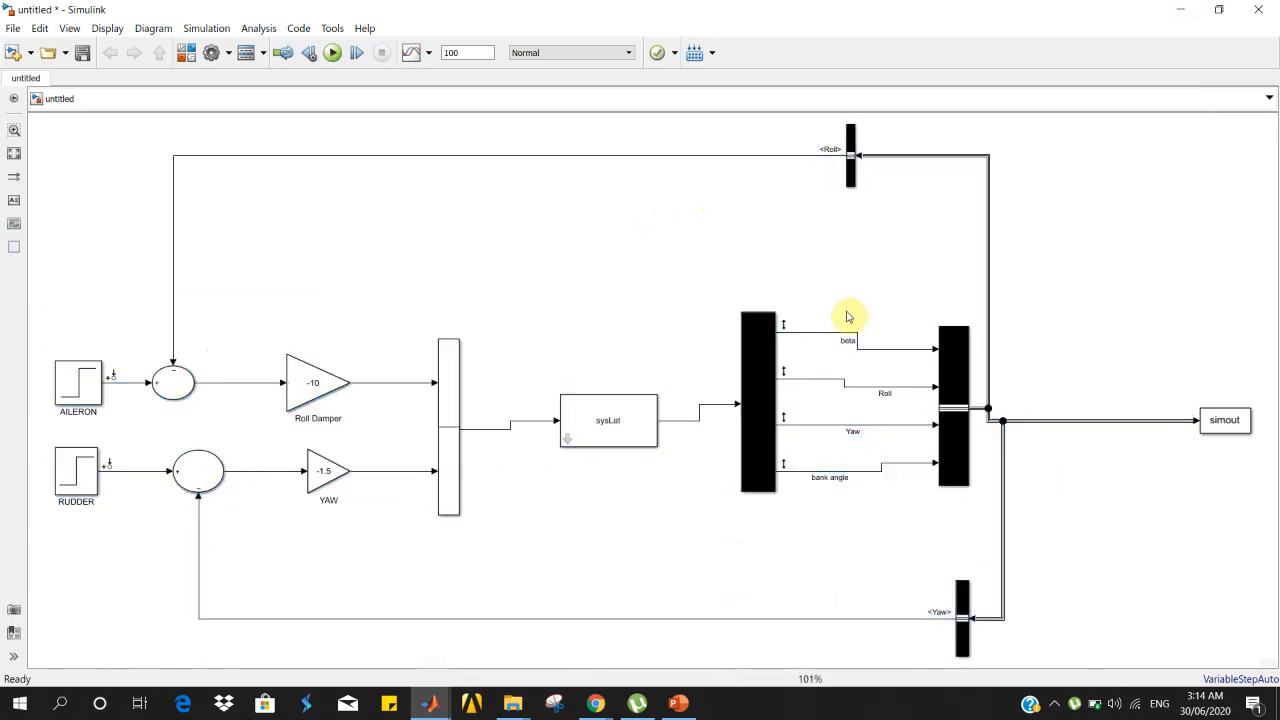
pyautogui.click(1053, 705)
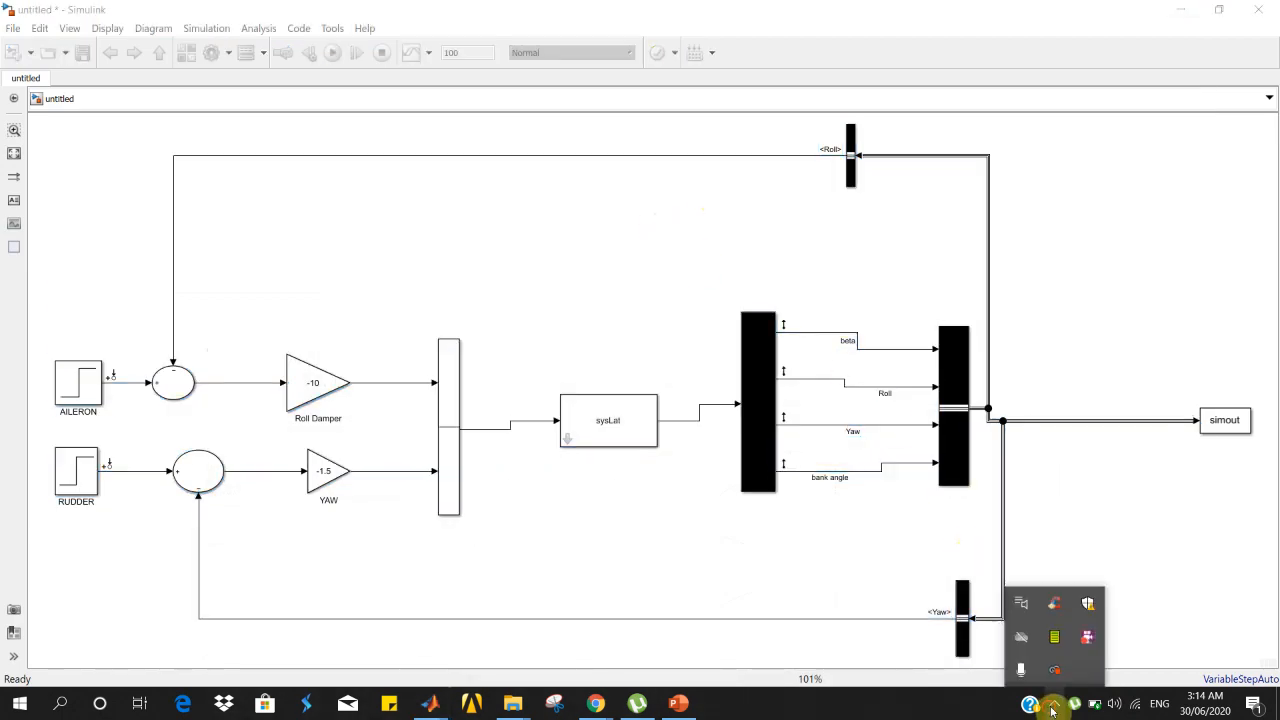
pyautogui.click(1086, 638)
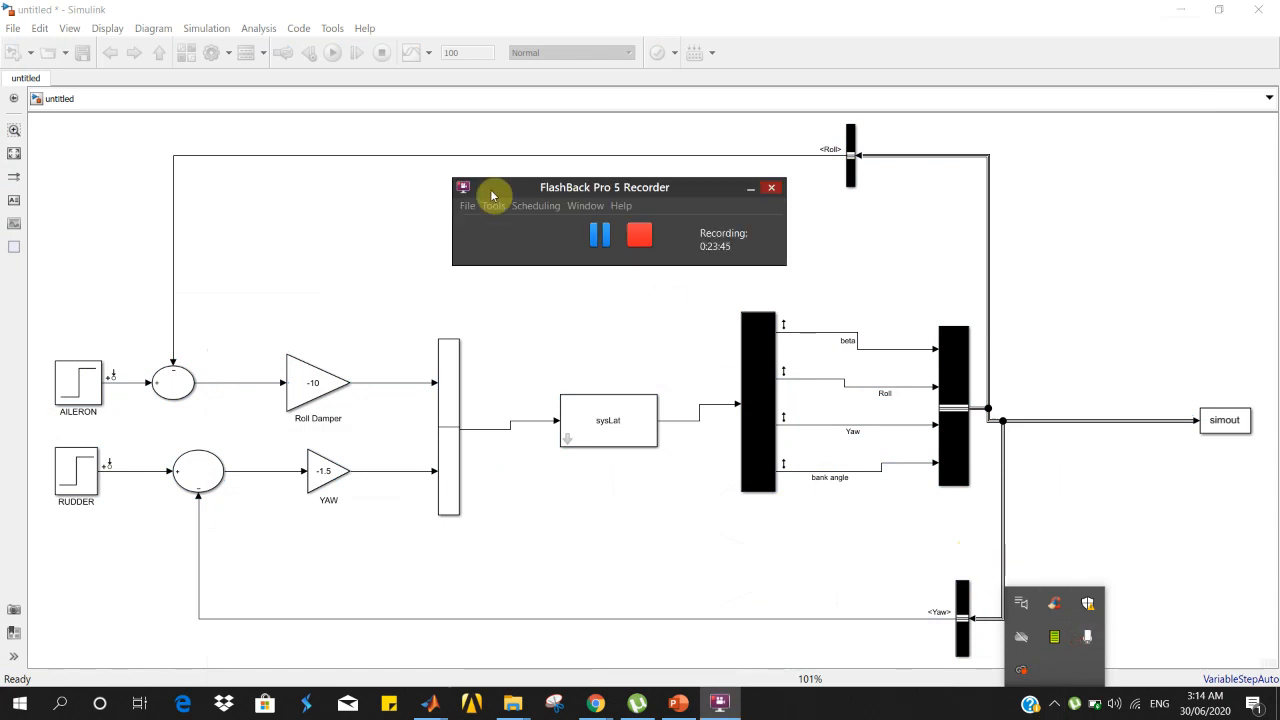
pyautogui.click(600, 250)
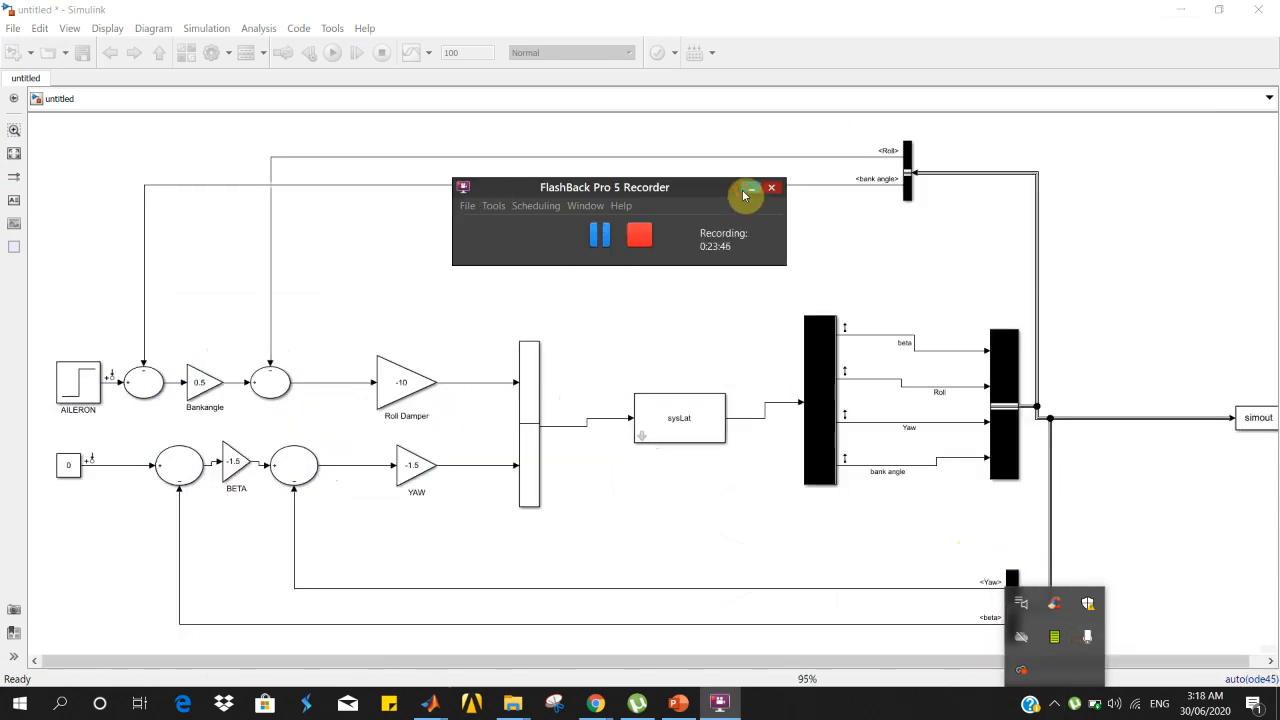
pyautogui.click(750, 188)
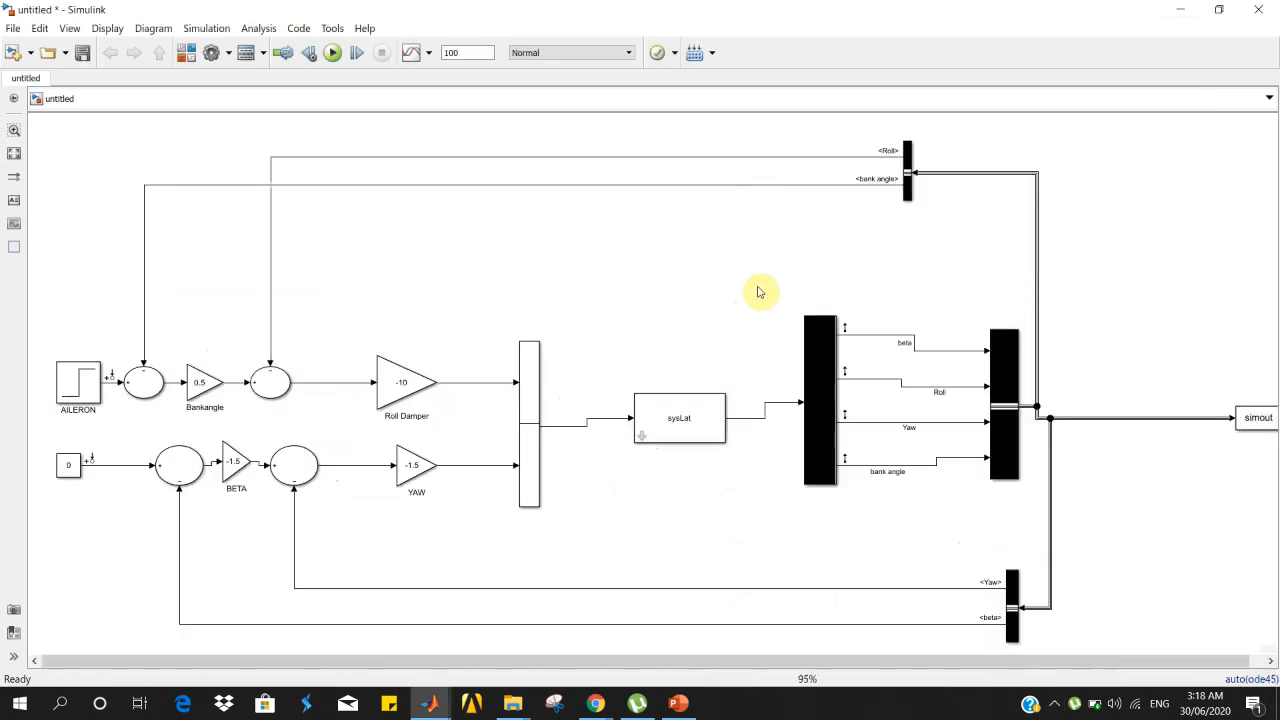
# Trace the bank angle feedback line to the first aileron summing junction, and shift the AILERON block slightly away from it
pyautogui.click(872, 185)
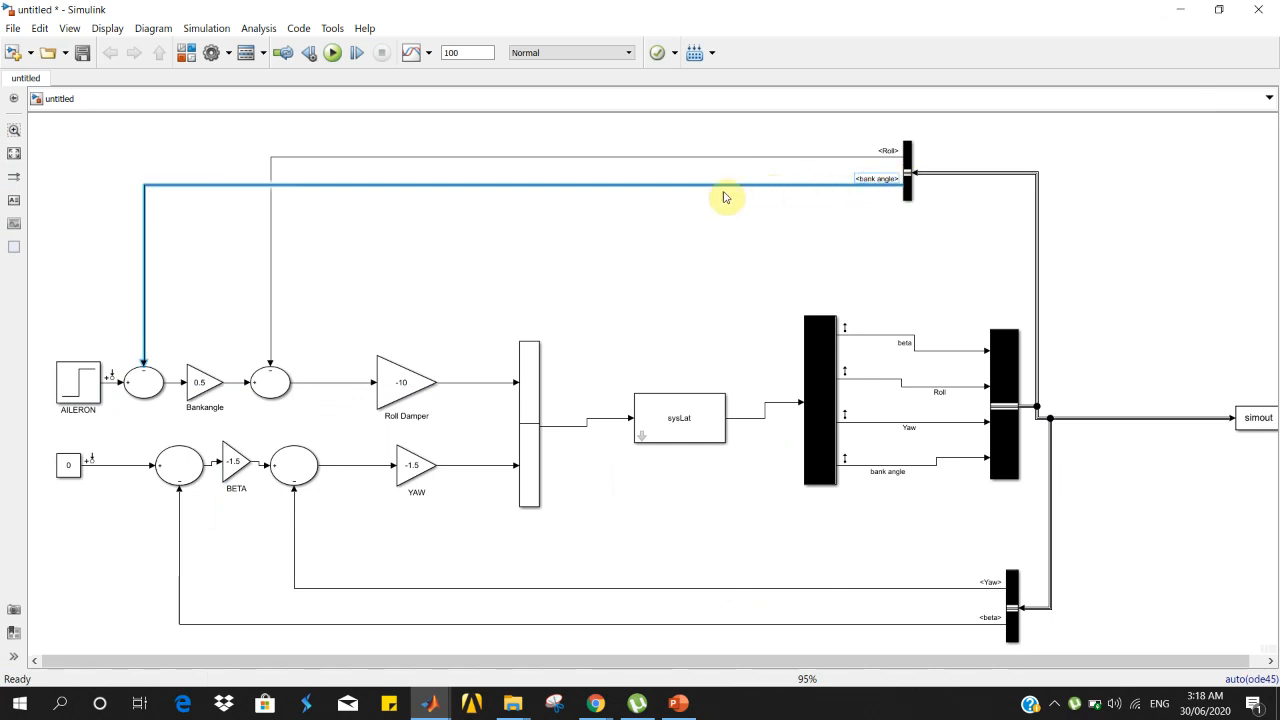
pyautogui.click(155, 372)
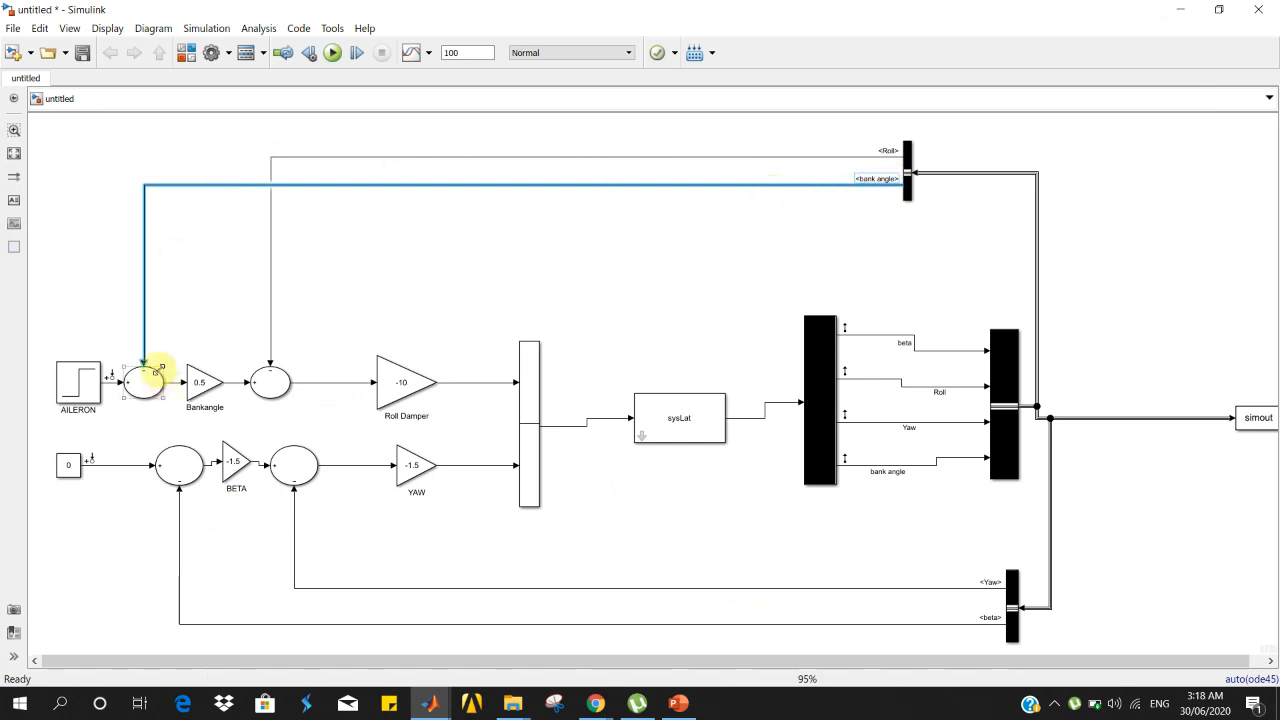
pyautogui.click(72, 390)
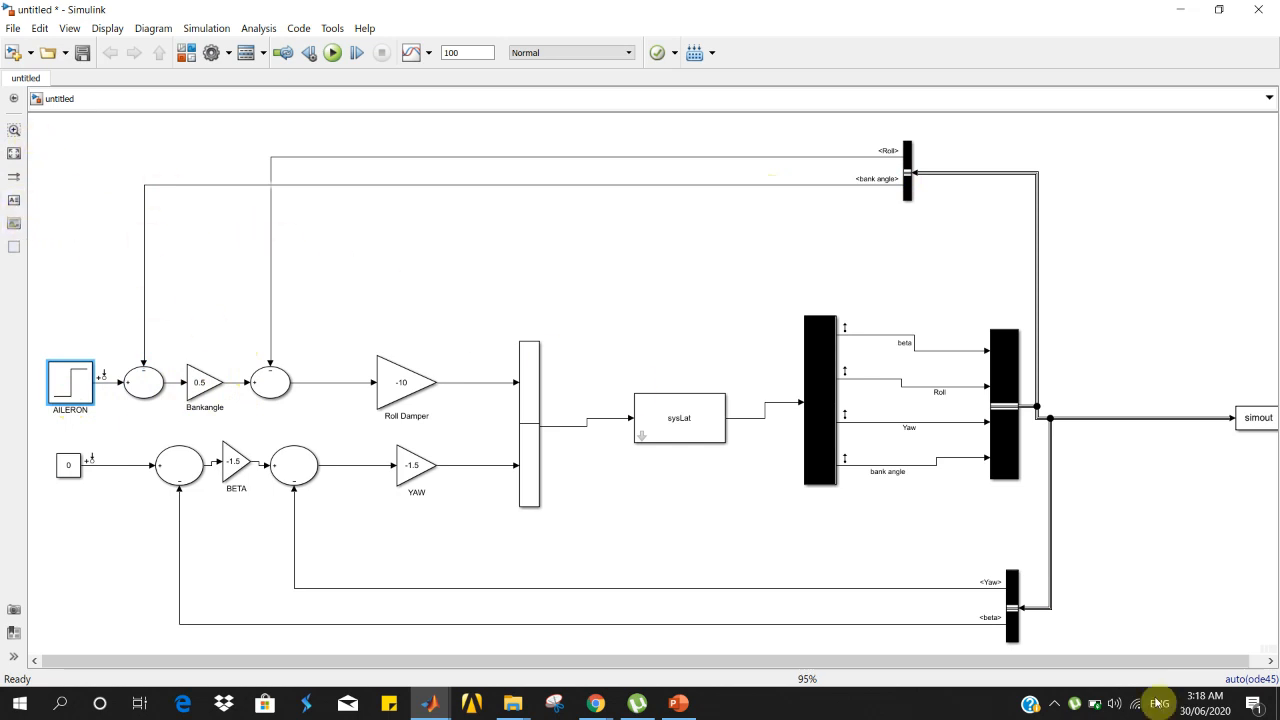
pyautogui.click(1056, 704)
pyautogui.click(1086, 640)
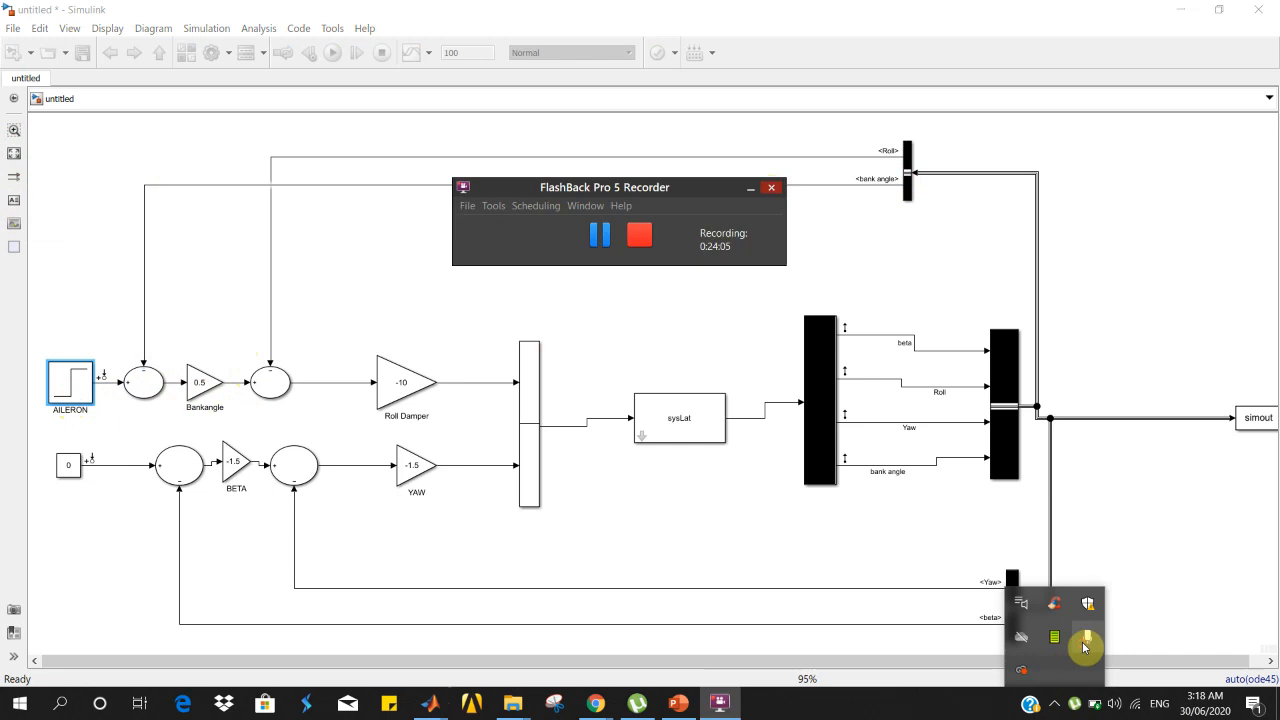
pyautogui.click(751, 188)
# Try marking the aileron bank angle and roll damper loops with an area annotation, and delete it
pyautogui.moveTo(15, 248)
pyautogui.mouseDown()
pyautogui.moveTo(55, 140)
pyautogui.moveTo(388, 280)
pyautogui.moveTo(837, 371)
pyautogui.moveTo(491, 423)
pyautogui.moveTo(423, 423)
pyautogui.moveTo(418, 410)
pyautogui.mouseUp()
pyautogui.click(20, 249)
pyautogui.click(410, 129)
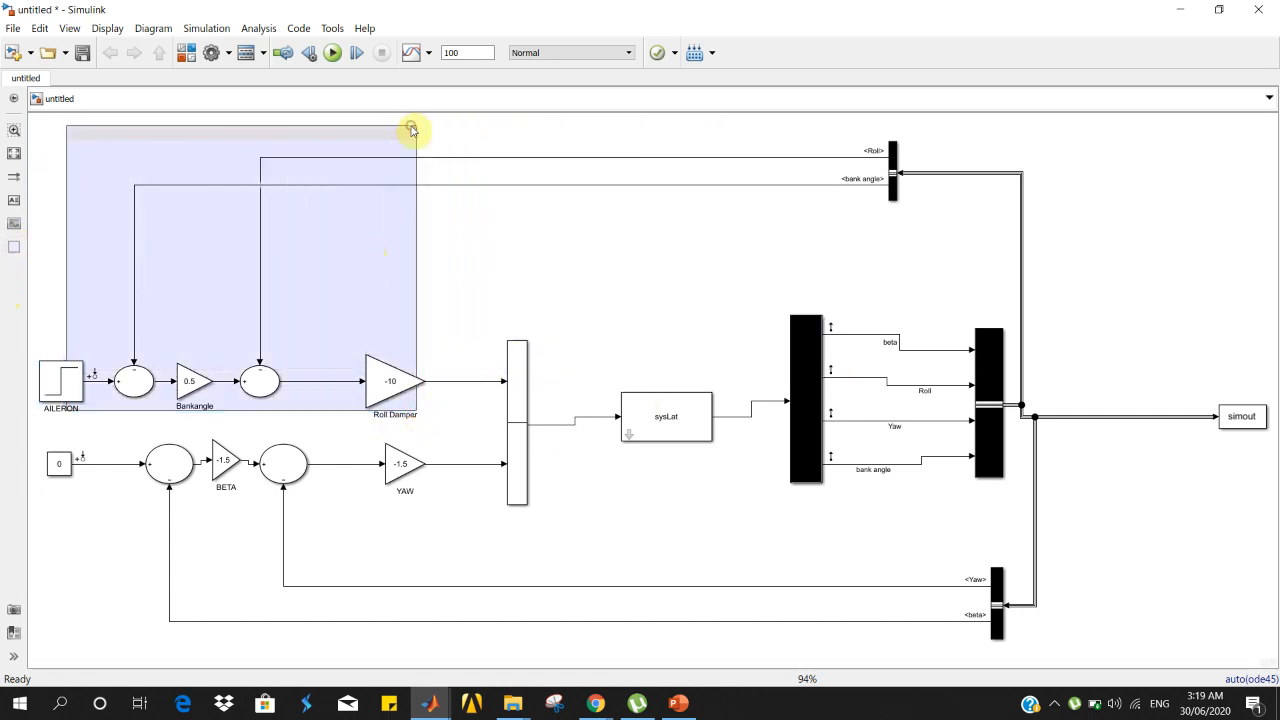
pyautogui.press('Delete')
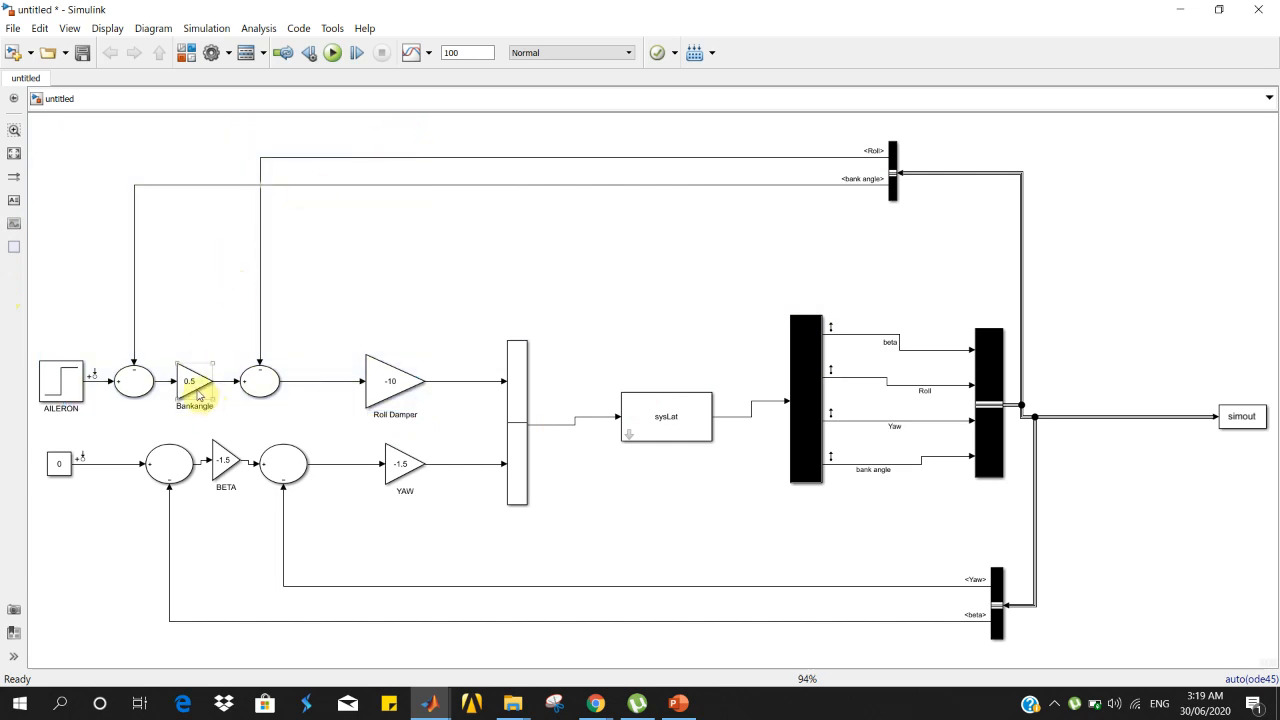
# Tidy the rudder channel by moving the beta summing junction closer to the Constant block, aligning the BETA gain and enlarging the Constant block
pyautogui.moveTo(188, 477); pyautogui.dragTo(168, 477)
pyautogui.click(220, 461)
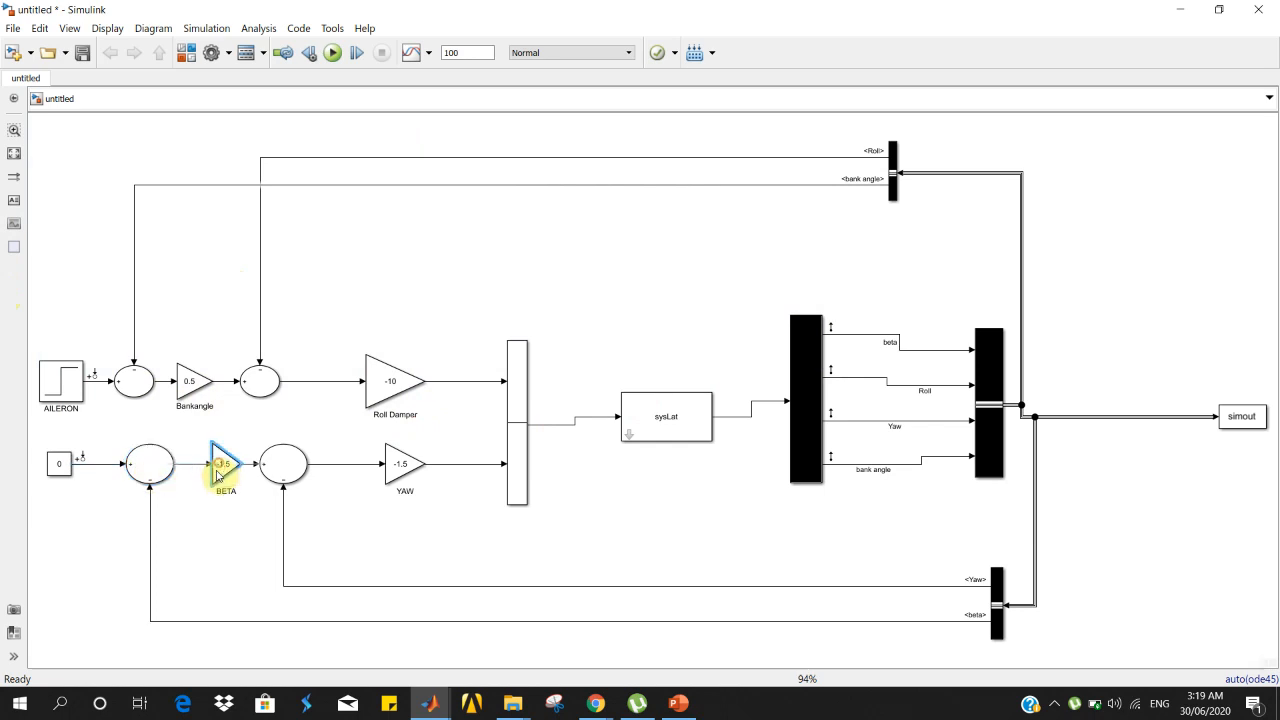
pyautogui.click(67, 468)
pyautogui.moveTo(73, 477)
pyautogui.mouseDown()
pyautogui.moveTo(85, 492)
pyautogui.moveTo(56, 459)
pyautogui.mouseUp()
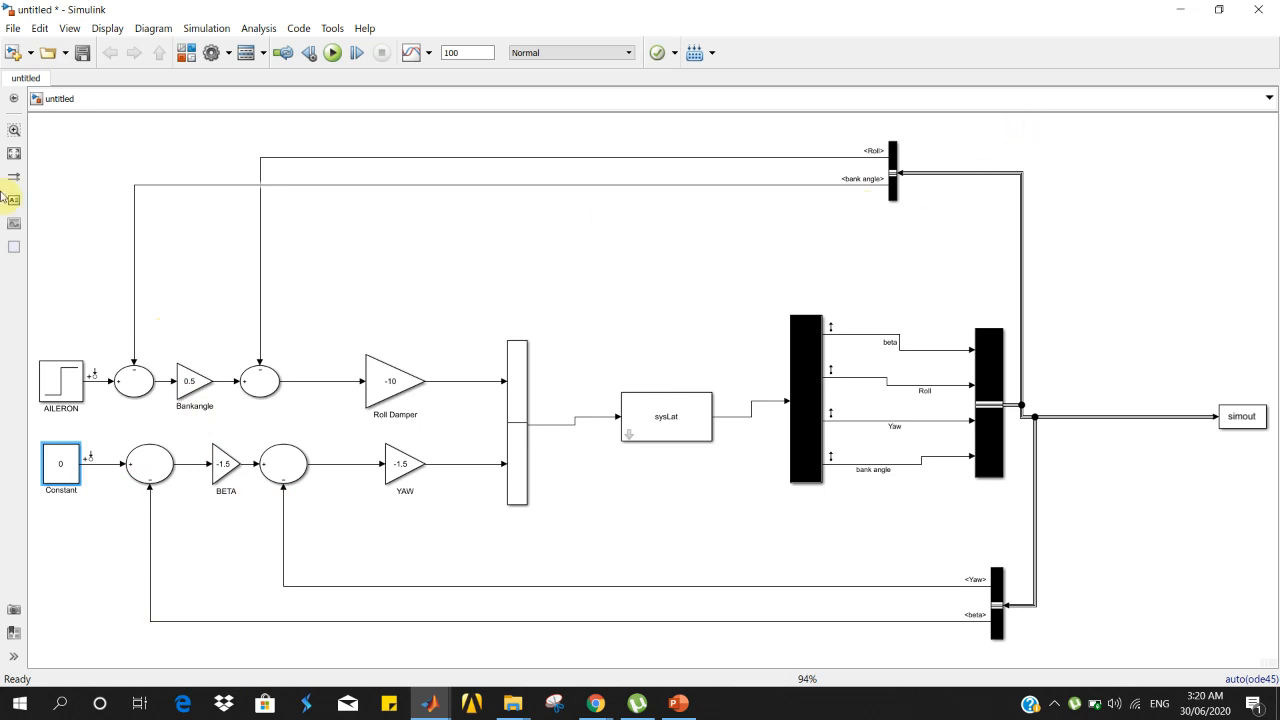
# Point out the Bankangle gain, nudge the BETA gain toward the beta summing junction, and run the simulation
pyautogui.click(191, 378)
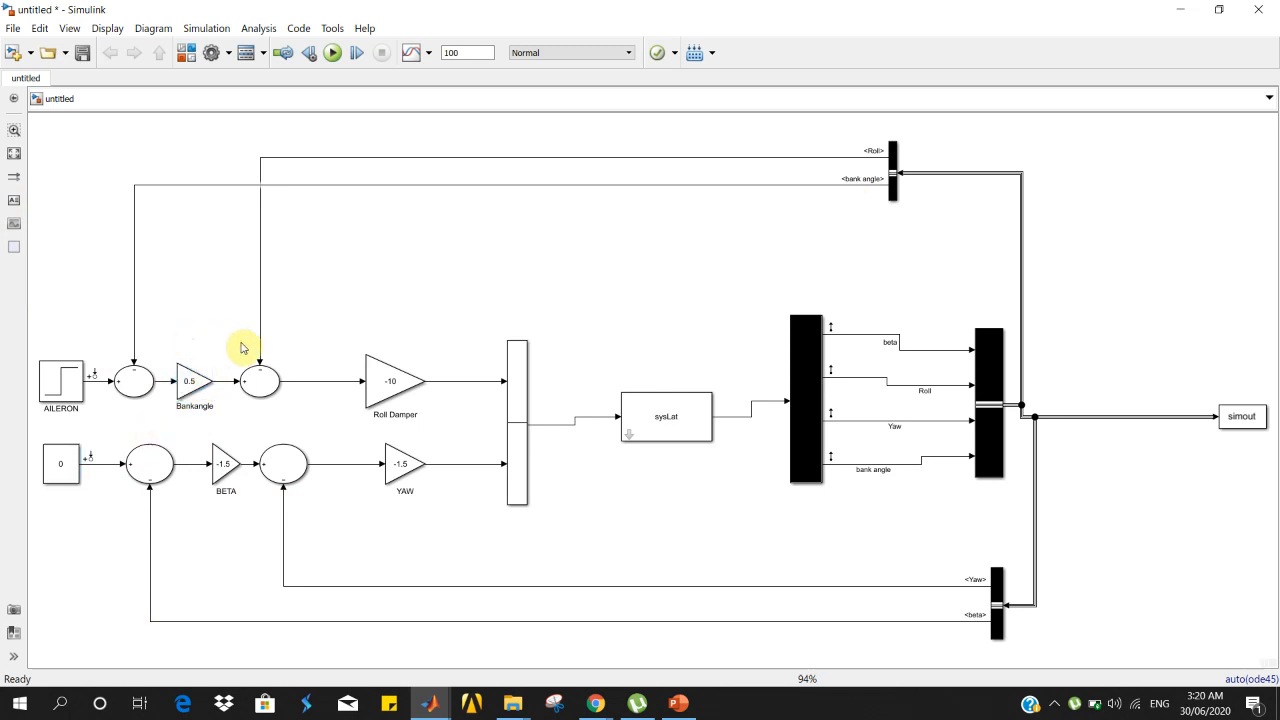
pyautogui.click(221, 463)
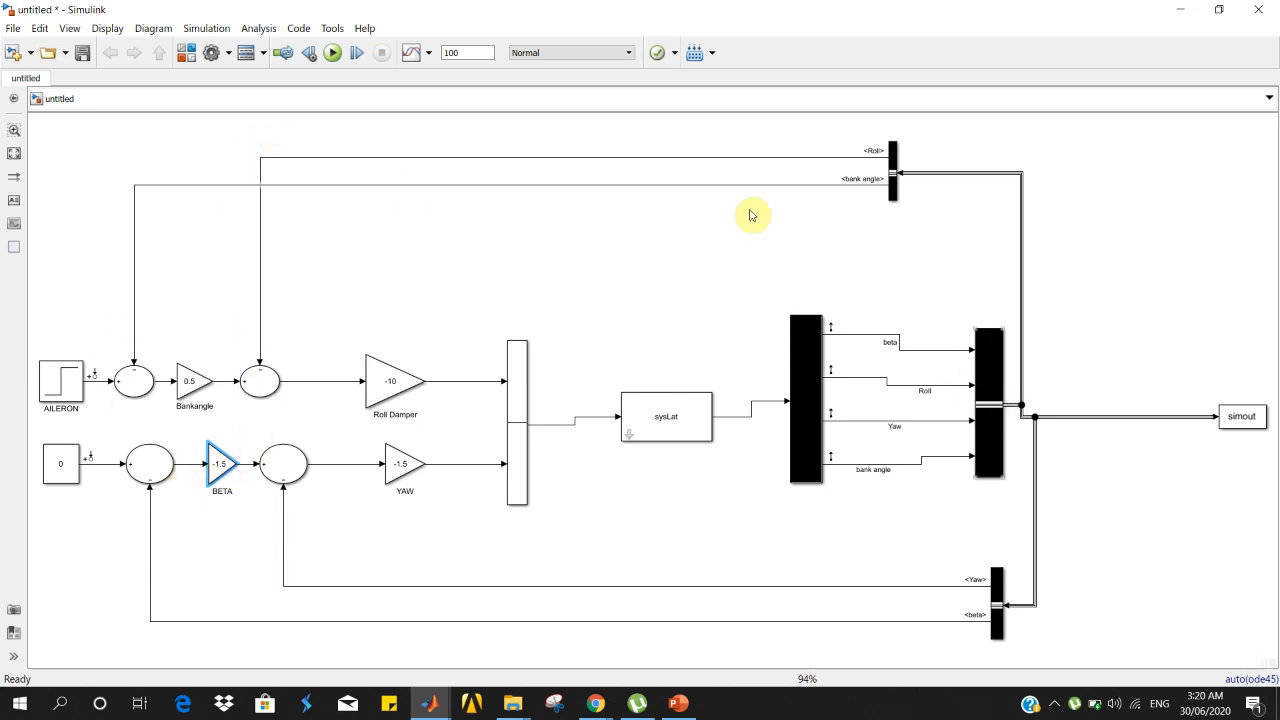
pyautogui.click(334, 53)
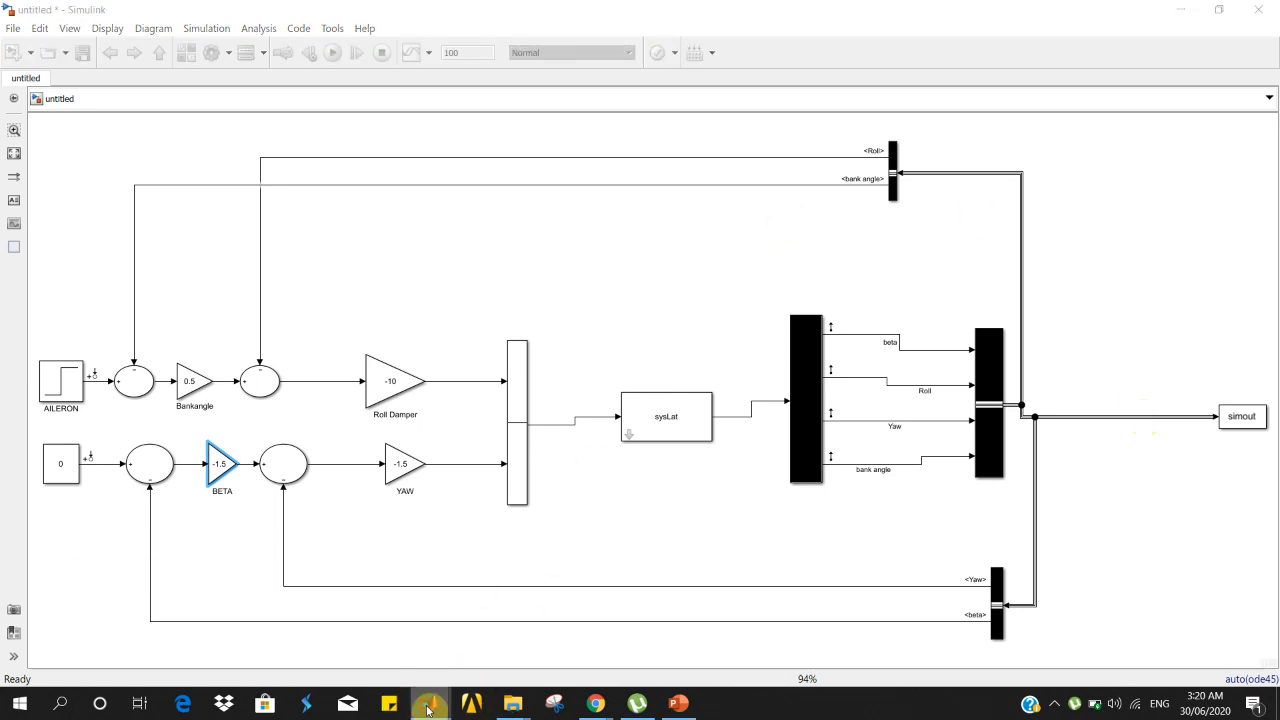
# Switch to the Linear Analysis Tool, show Settling Time on the step responses, and read it for the constant-to-beta response
pyautogui.moveTo(430, 703)
pyautogui.click(729, 638)
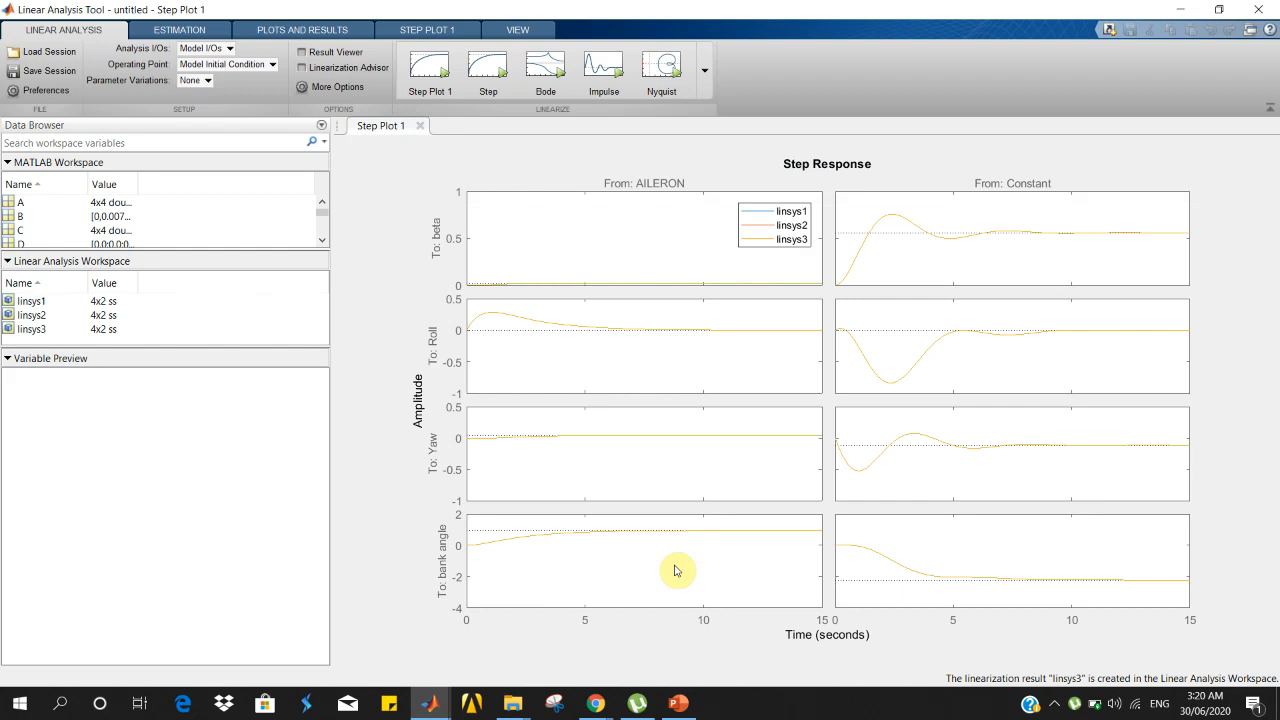
pyautogui.click(606, 220)
pyautogui.rightClick(606, 220)
pyautogui.moveTo(642, 243)
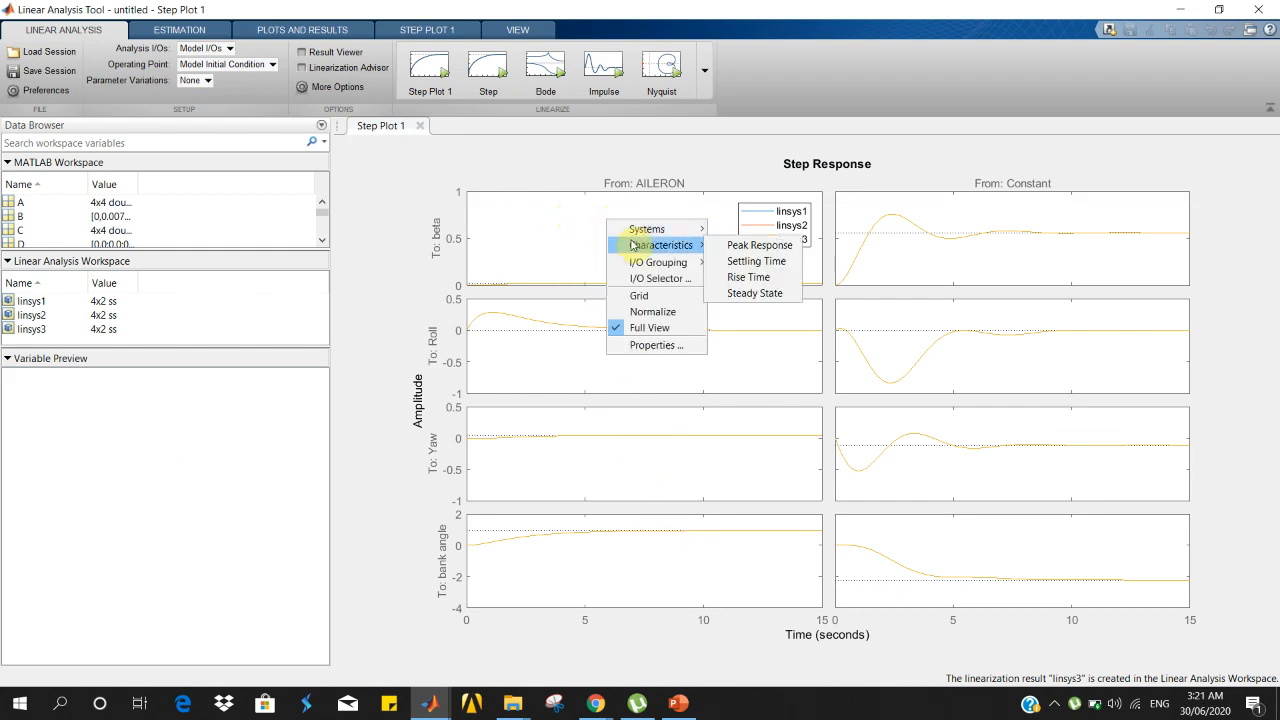
pyautogui.click(732, 258)
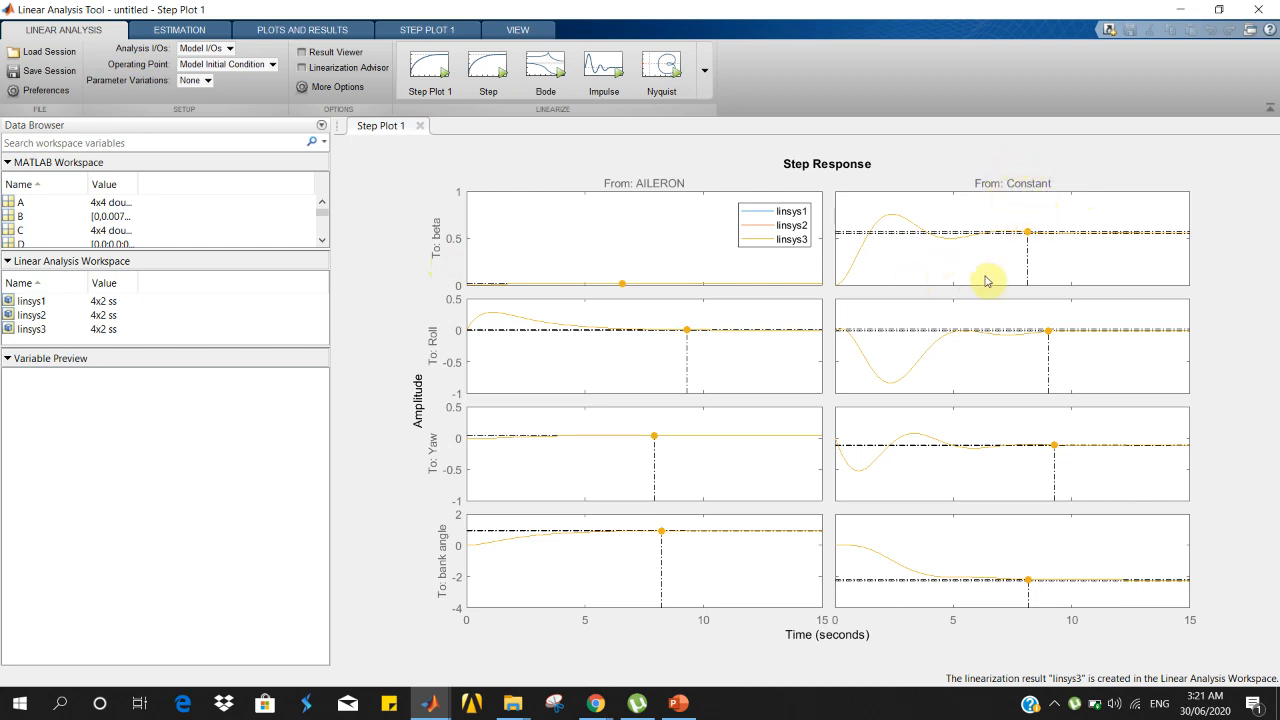
pyautogui.click(1029, 234)
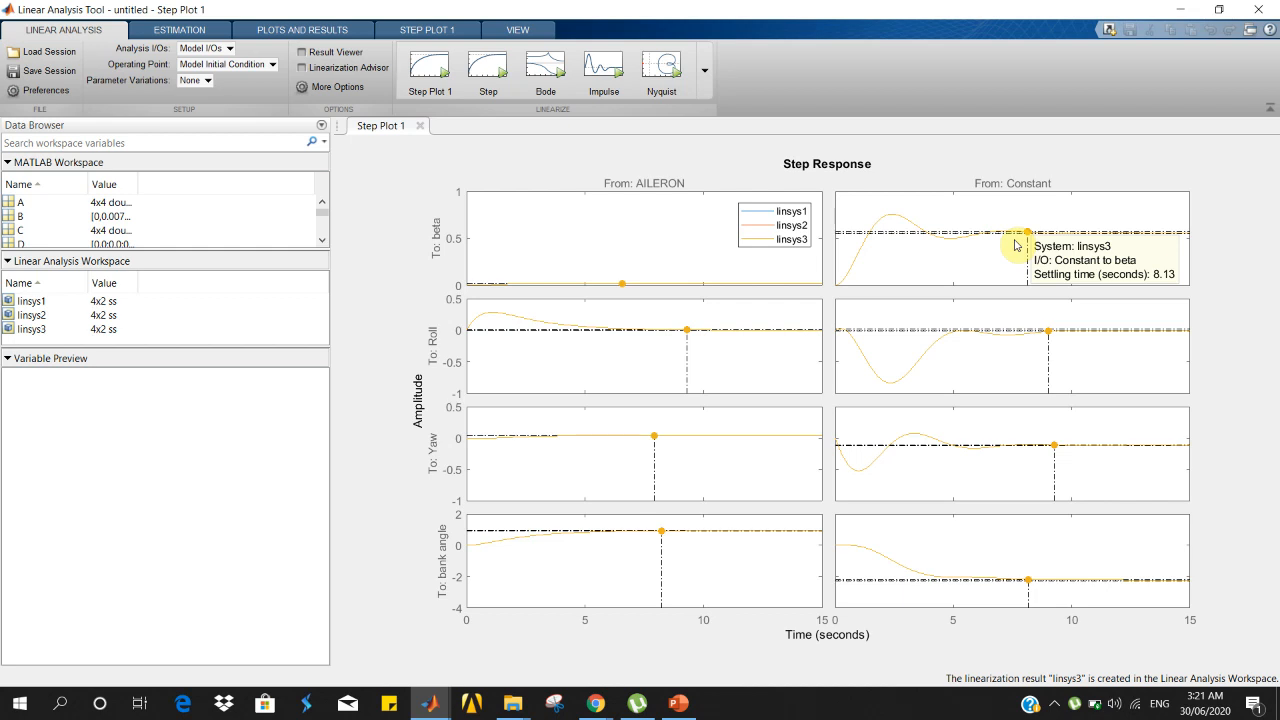
# Label the AILERON-to-beta settling time, and use the I/O Selector to limit the step plot to the Constant-to-beta response
pyautogui.click(622, 284)
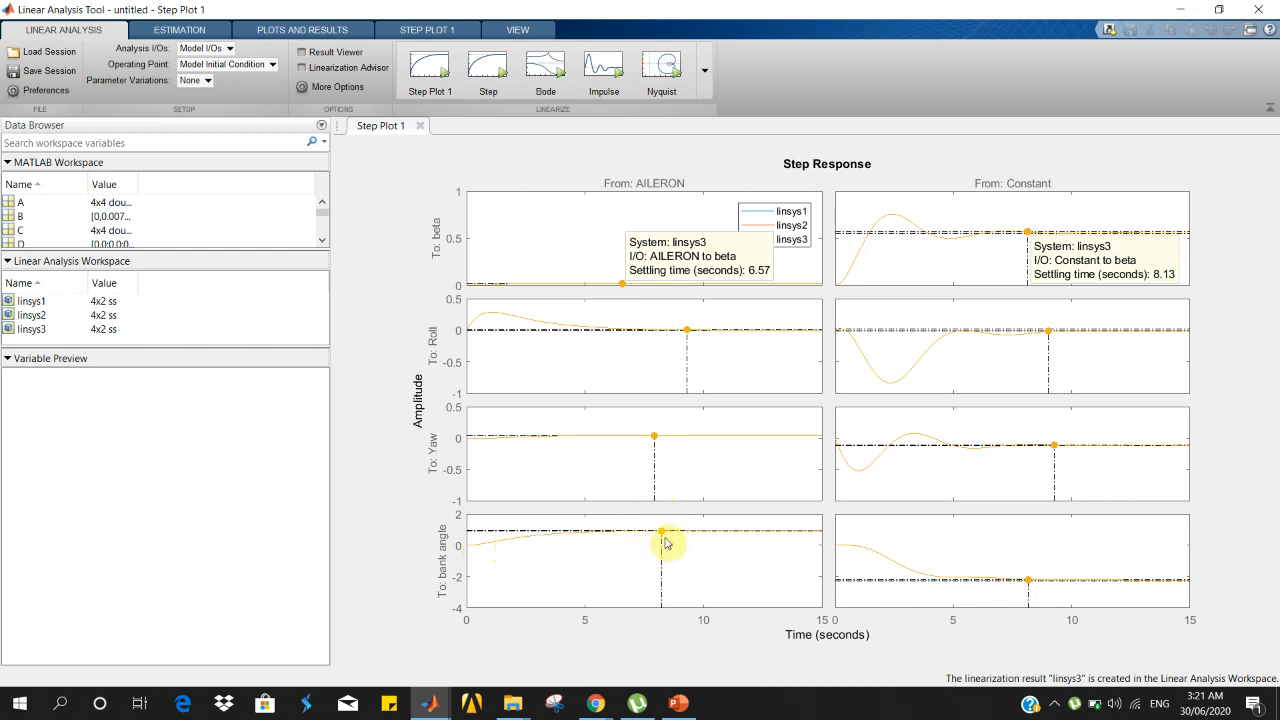
pyautogui.rightClick(594, 352)
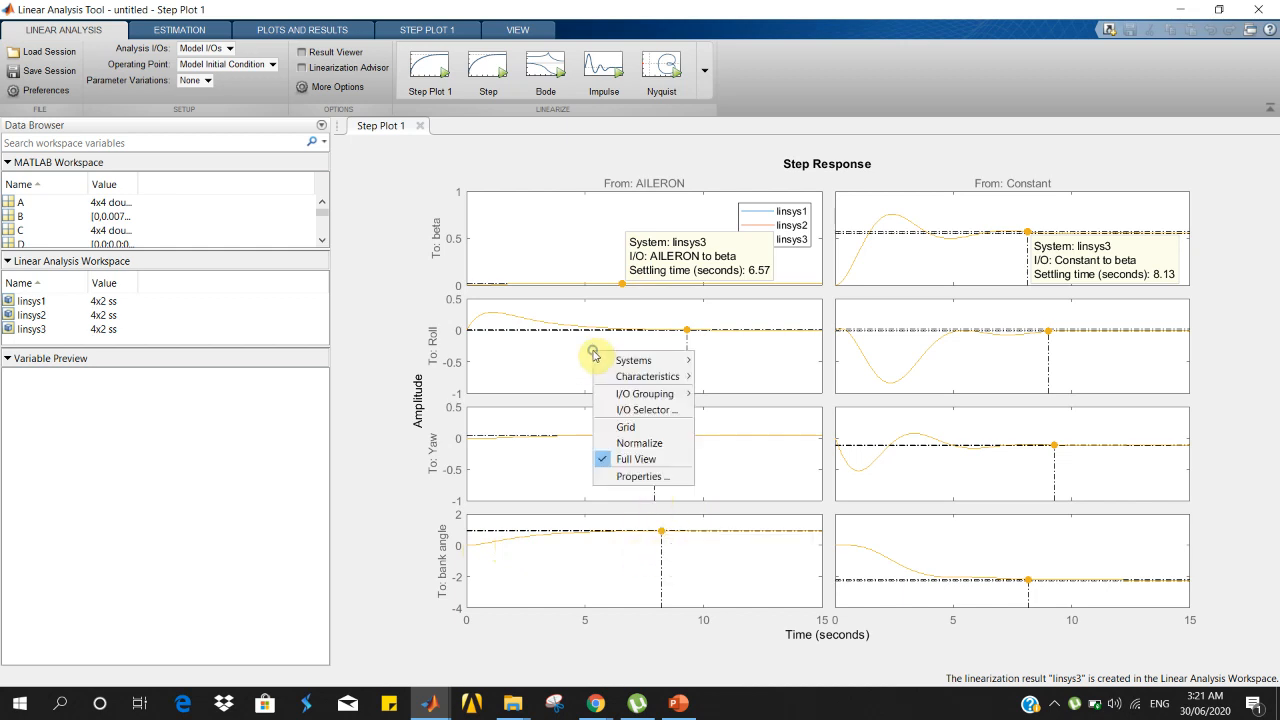
pyautogui.click(645, 410)
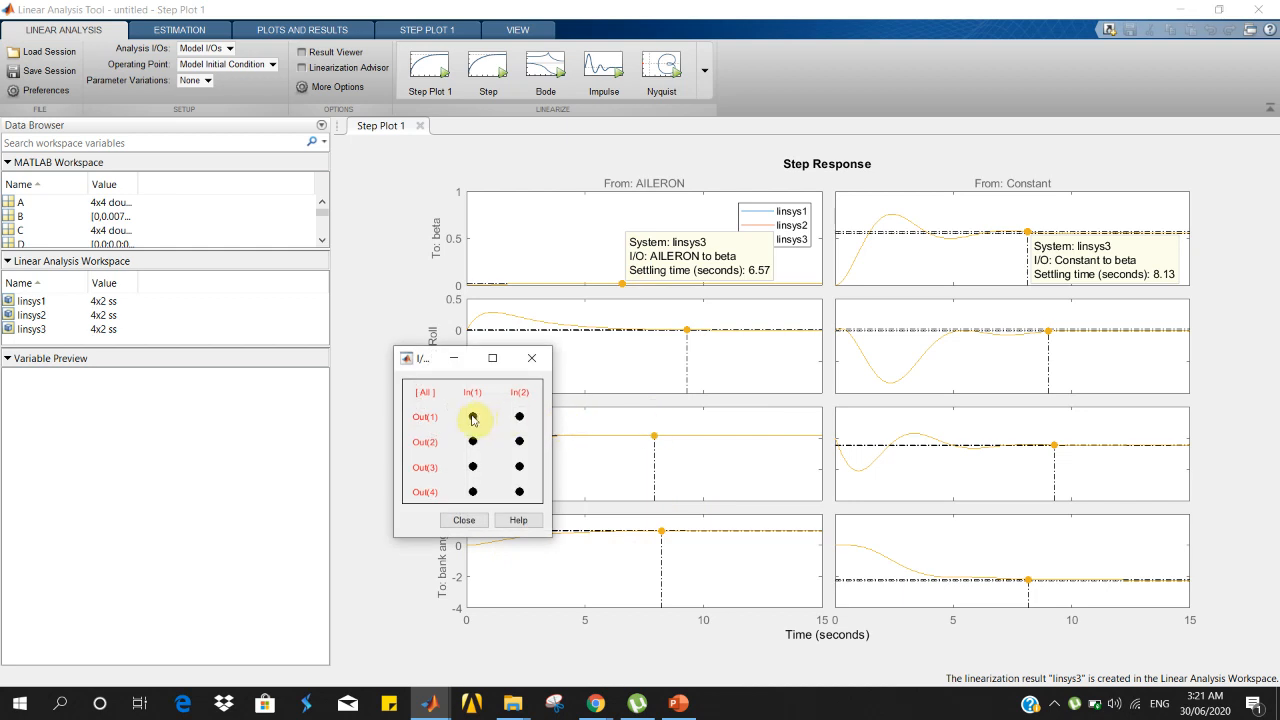
pyautogui.click(520, 420)
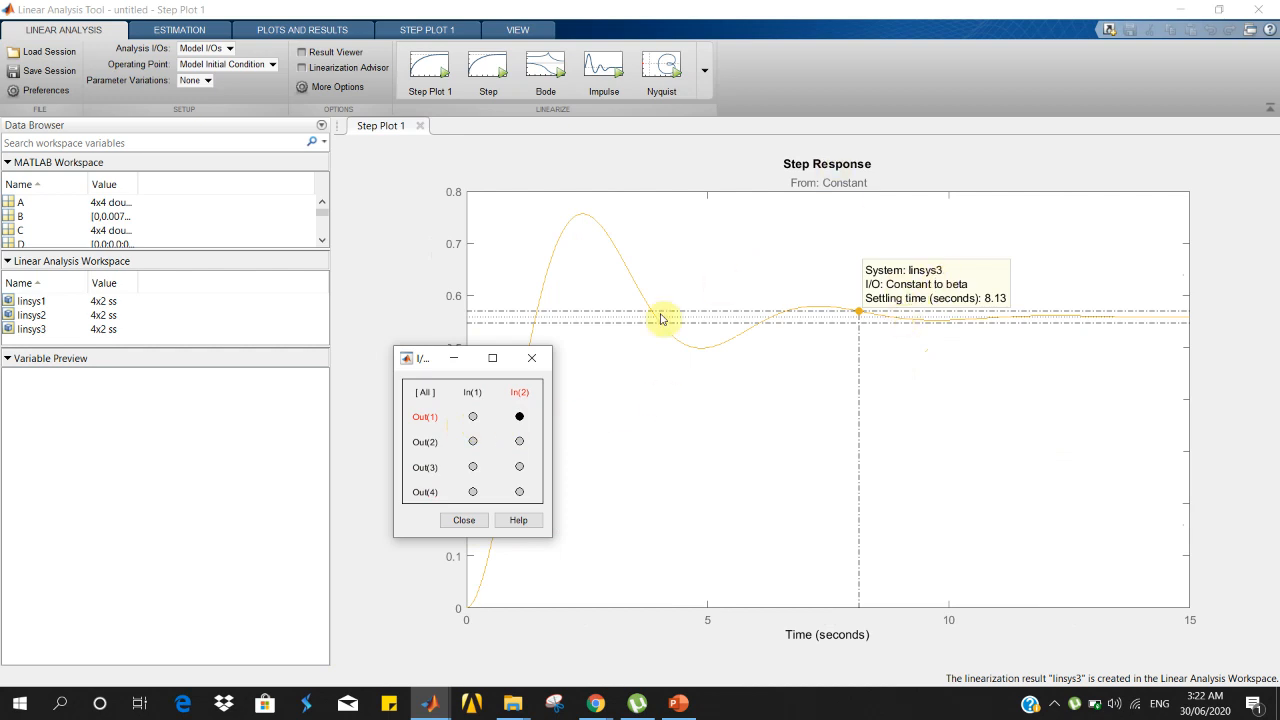
pyautogui.moveTo(421, 358); pyautogui.dragTo(302, 394)
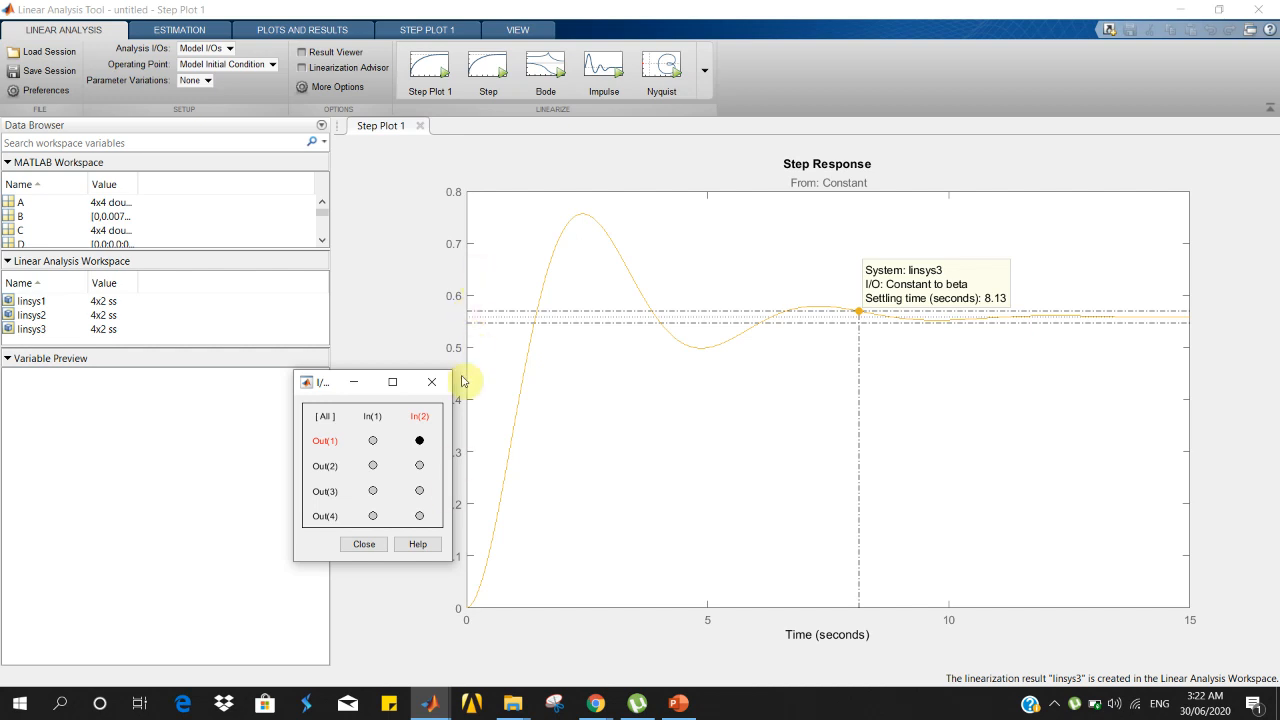
pyautogui.click(364, 544)
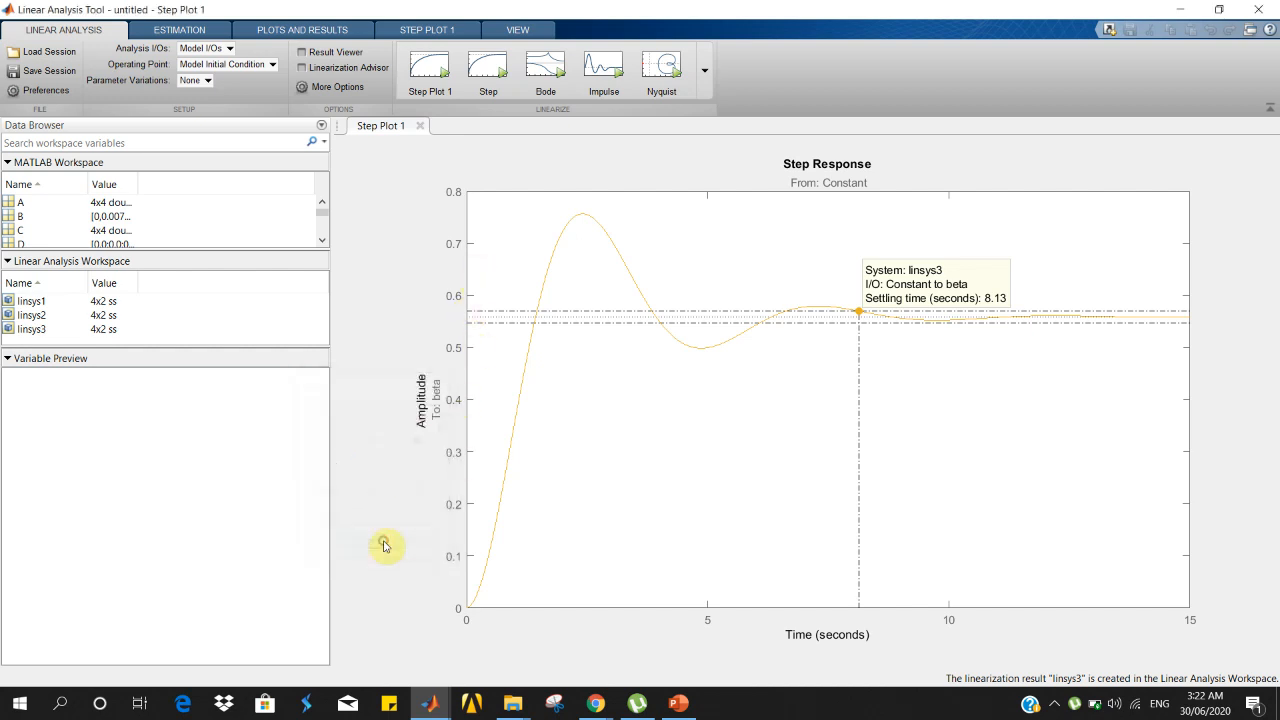
# Switch to PowerPoint, nudge the heading equation derivation picture on slide 37, and return to the Simulink model
pyautogui.click(1165, 10)
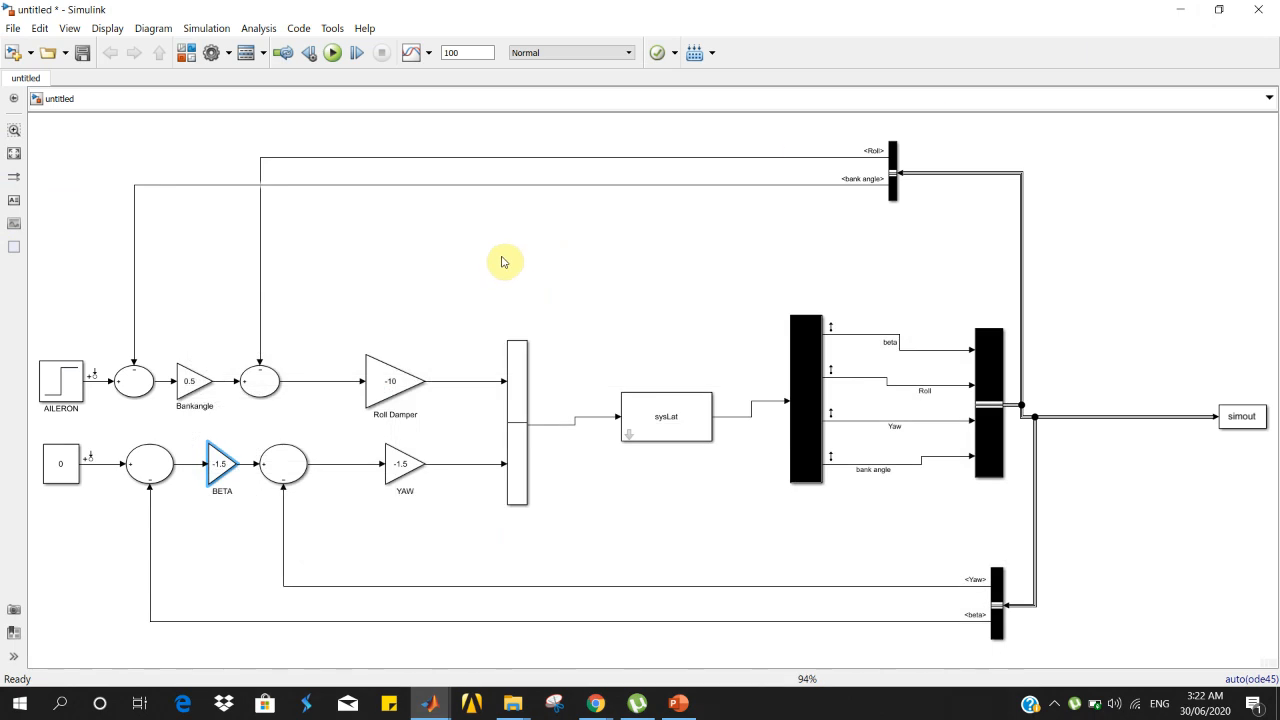
pyautogui.click(677, 704)
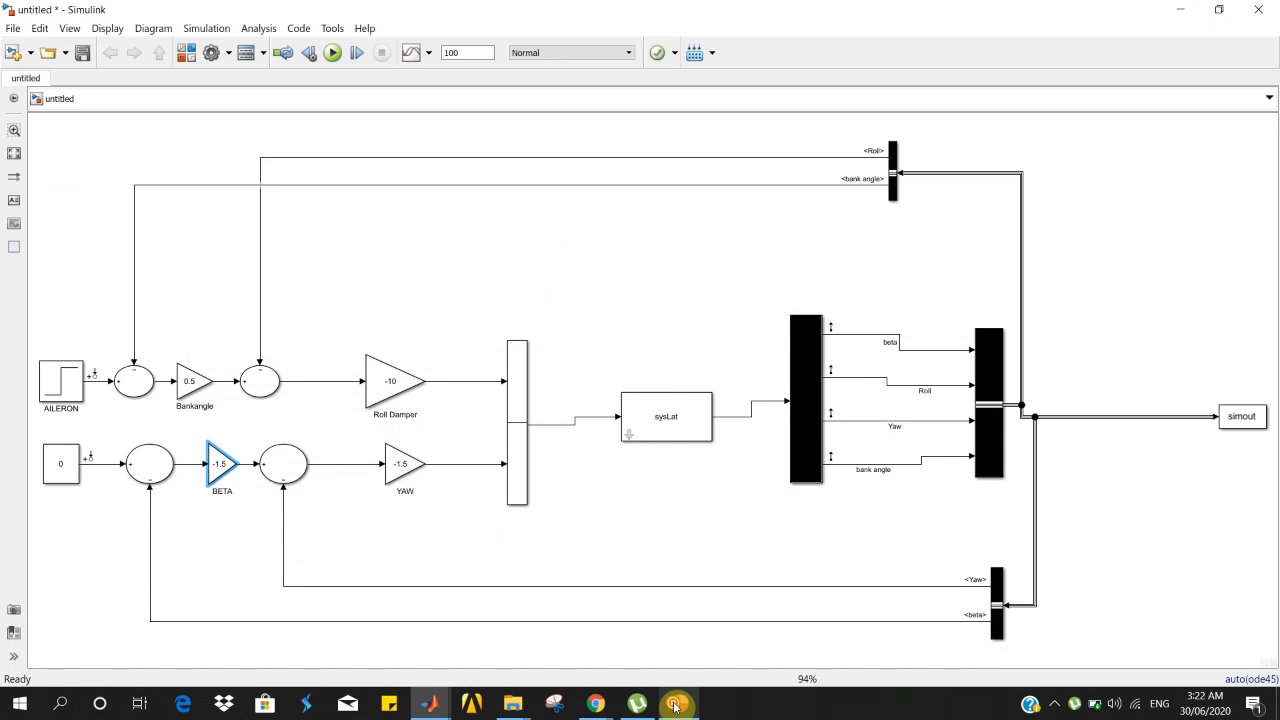
pyautogui.click(677, 704)
pyautogui.scroll(1, 658, 637)
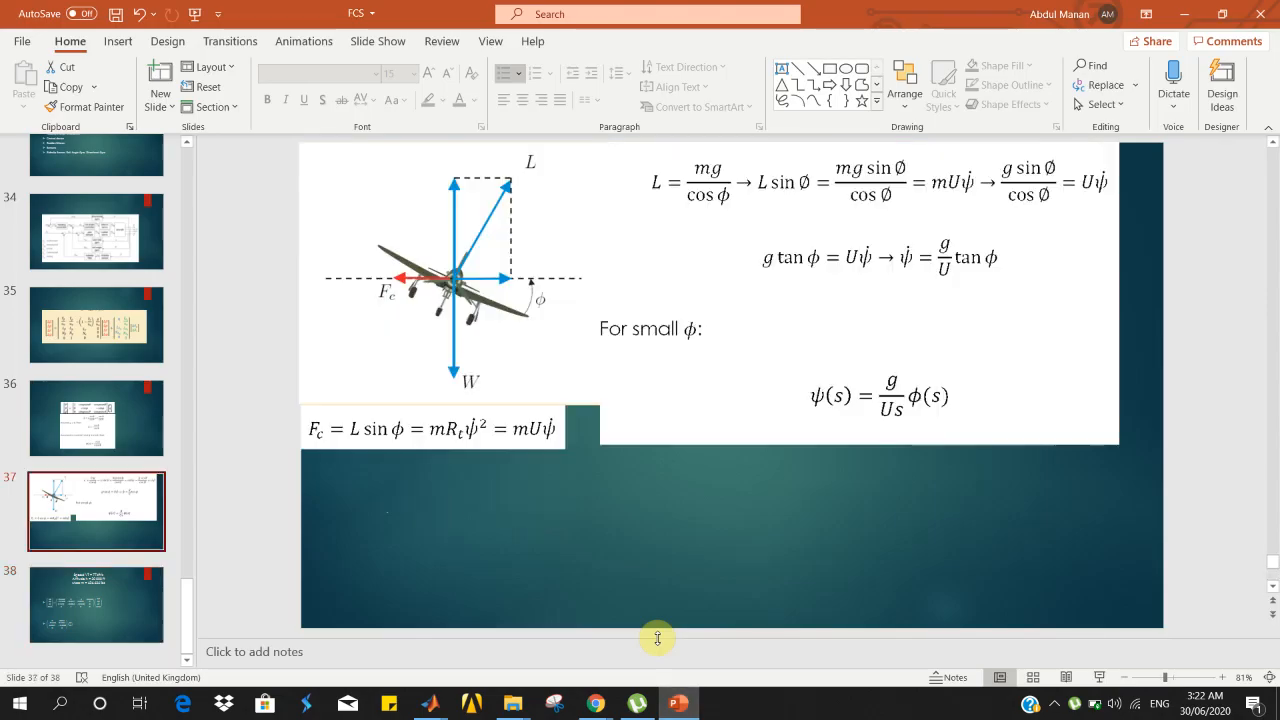
pyautogui.click(808, 383)
pyautogui.moveTo(800, 363); pyautogui.dragTo(808, 366)
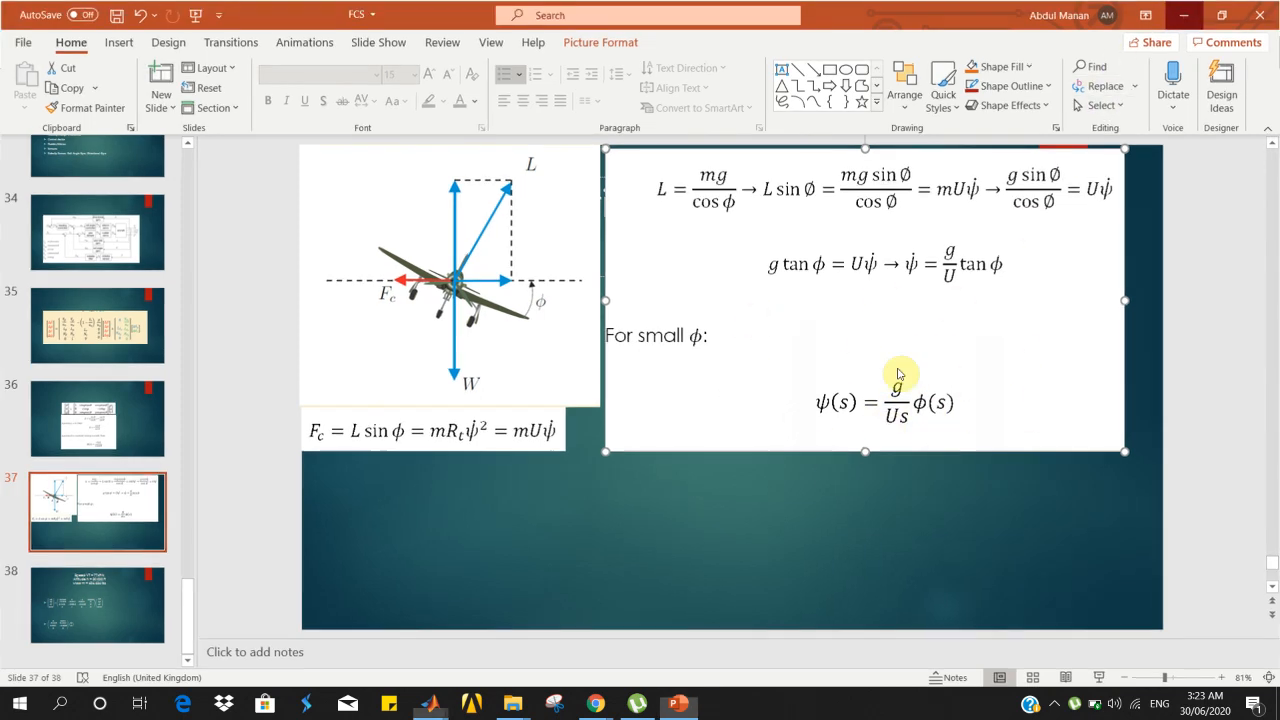
pyautogui.hotkey('alt', 'Tab')
pyautogui.click(1056, 705)
pyautogui.click(1054, 636)
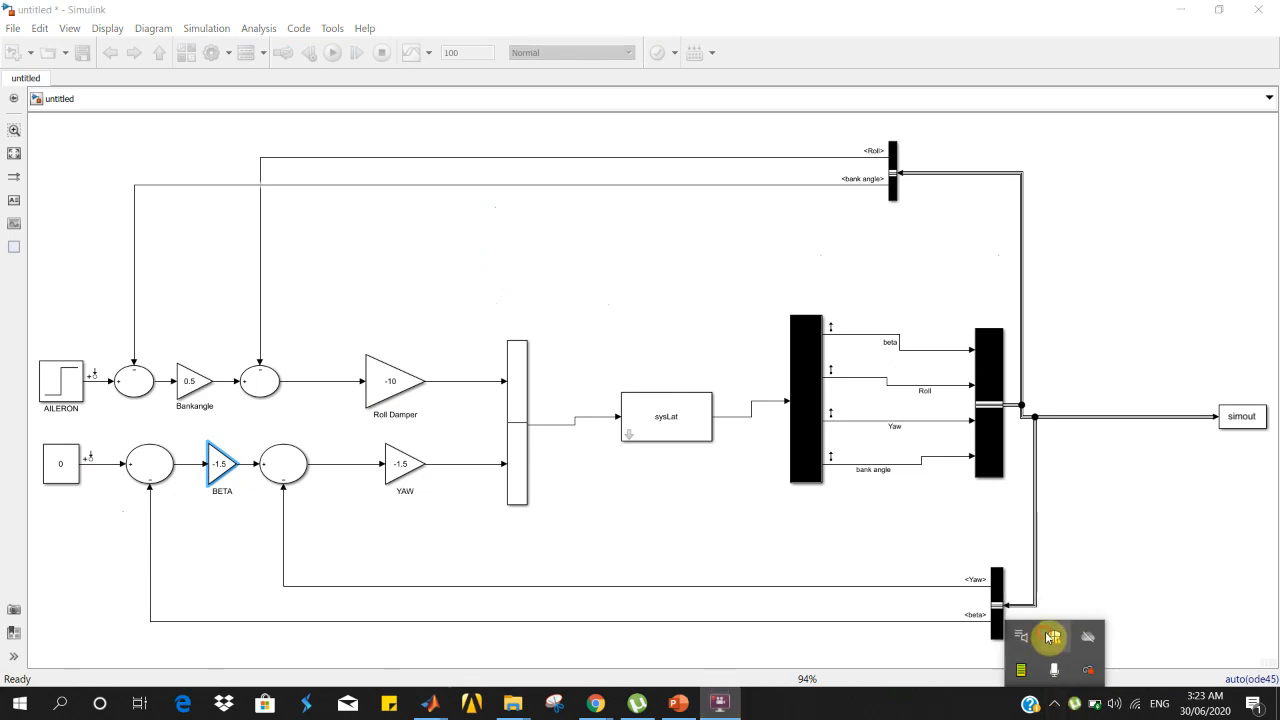
pyautogui.click(613, 240)
pyautogui.click(608, 237)
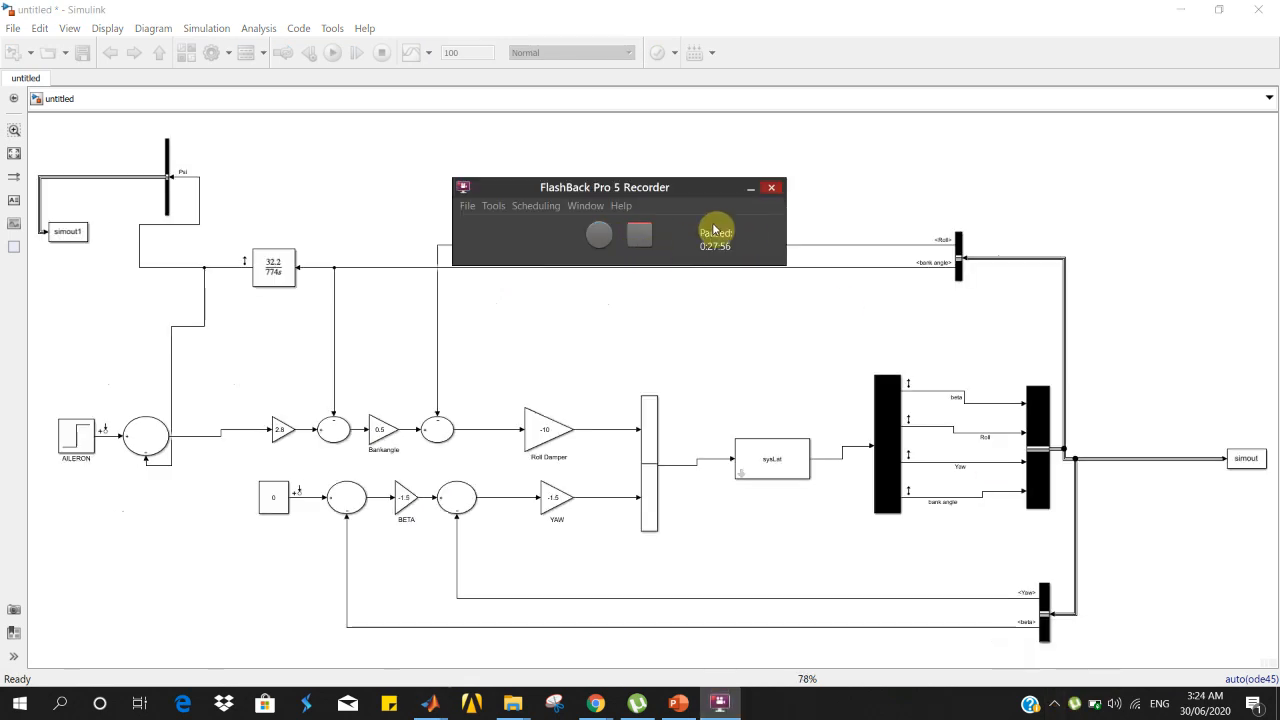
pyautogui.click(748, 190)
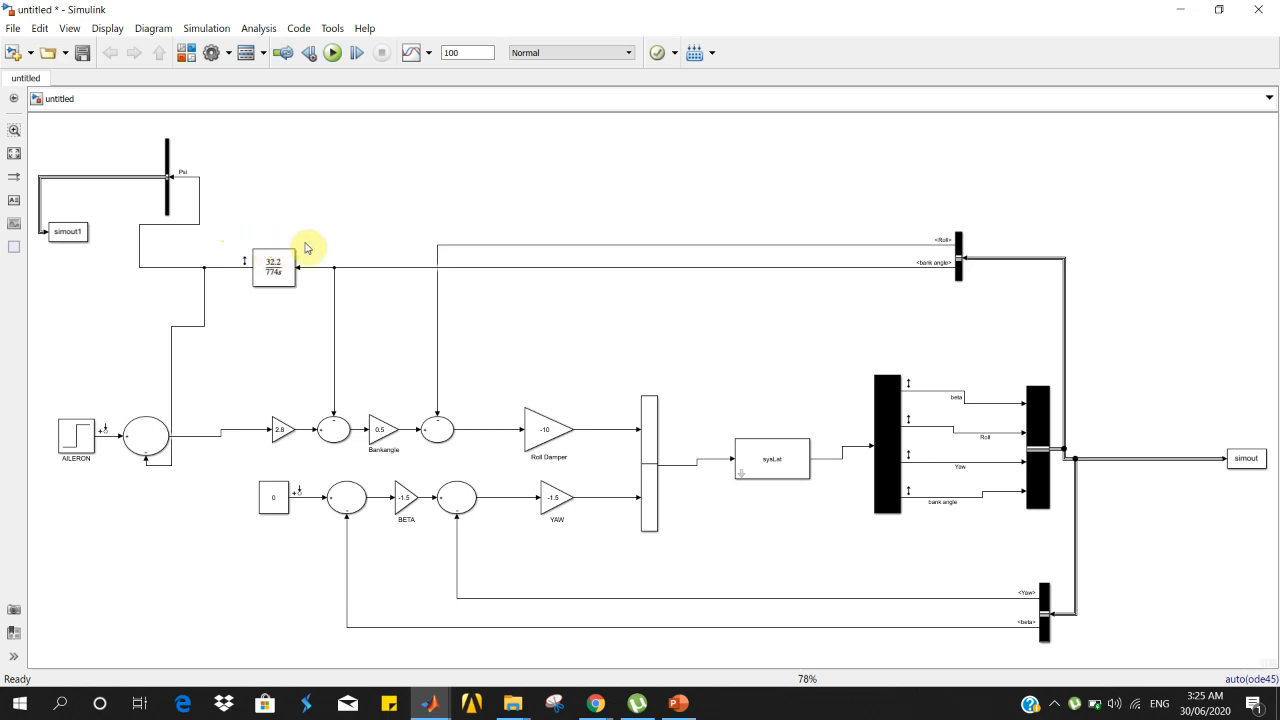
# Point out the 32.2/774s transfer function, the Psi signal line and the bus block feeding simout1
pyautogui.click(276, 282)
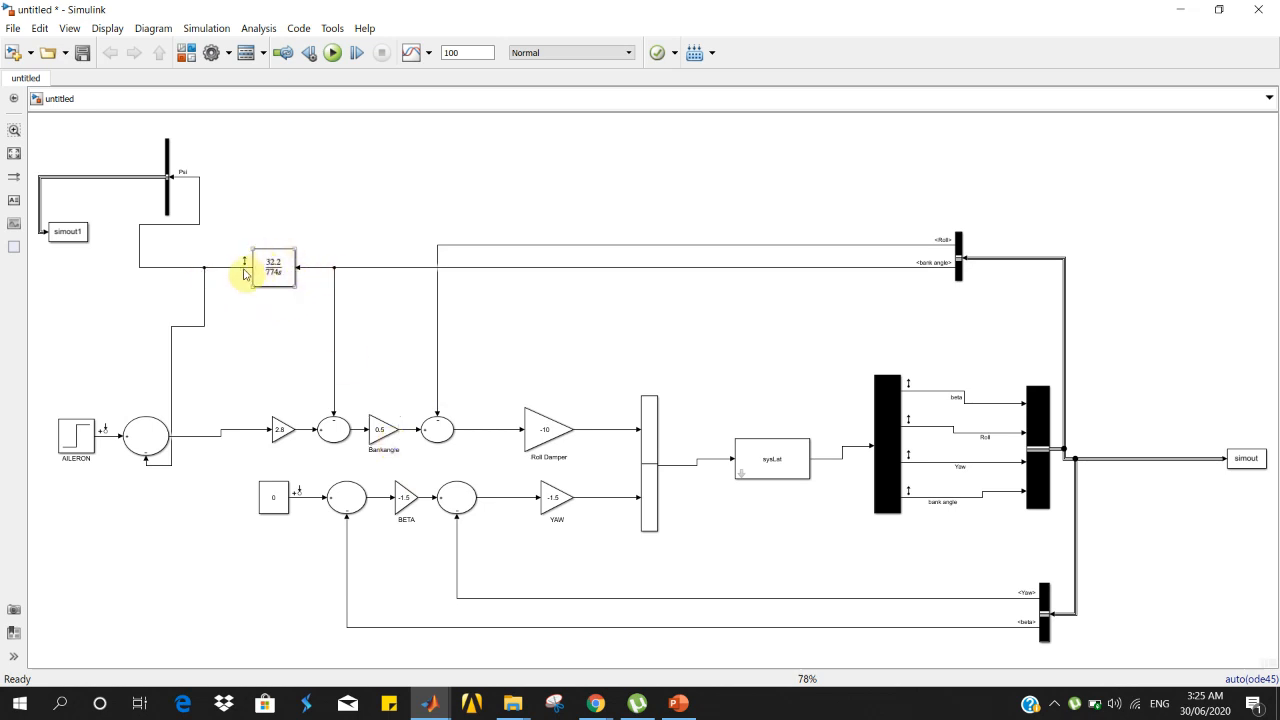
pyautogui.click(183, 267)
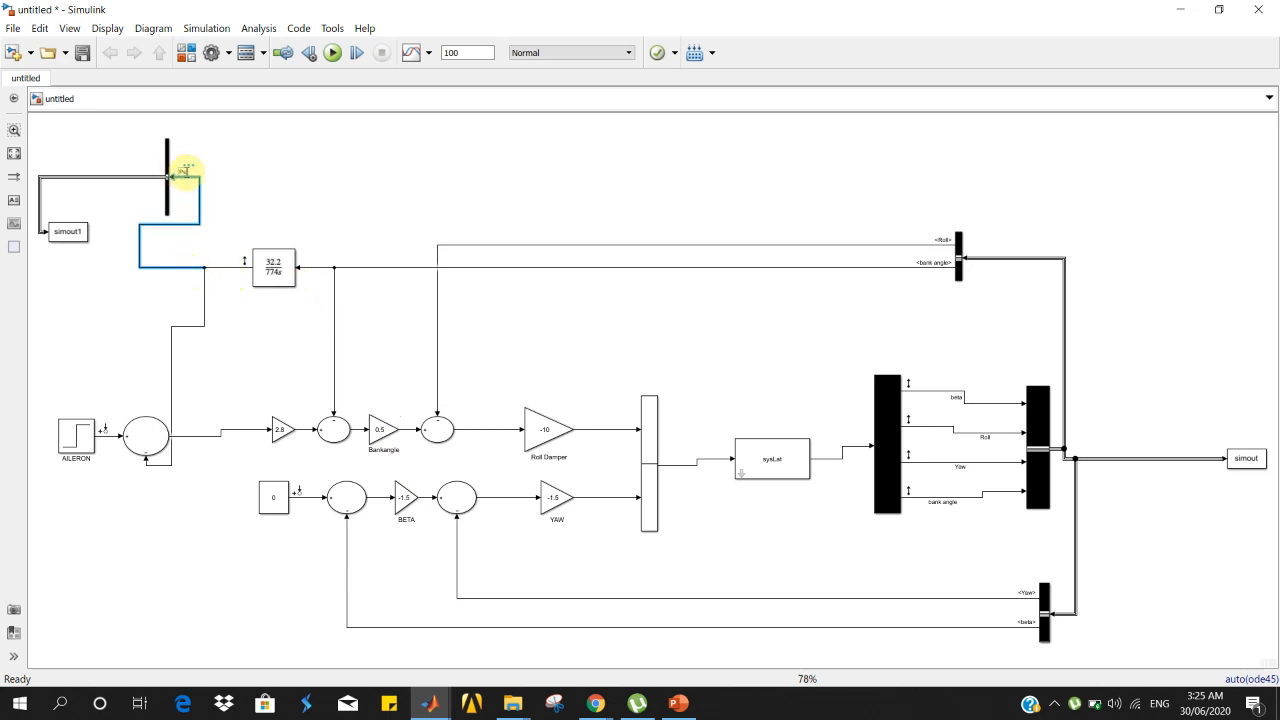
pyautogui.click(240, 148)
pyautogui.click(168, 163)
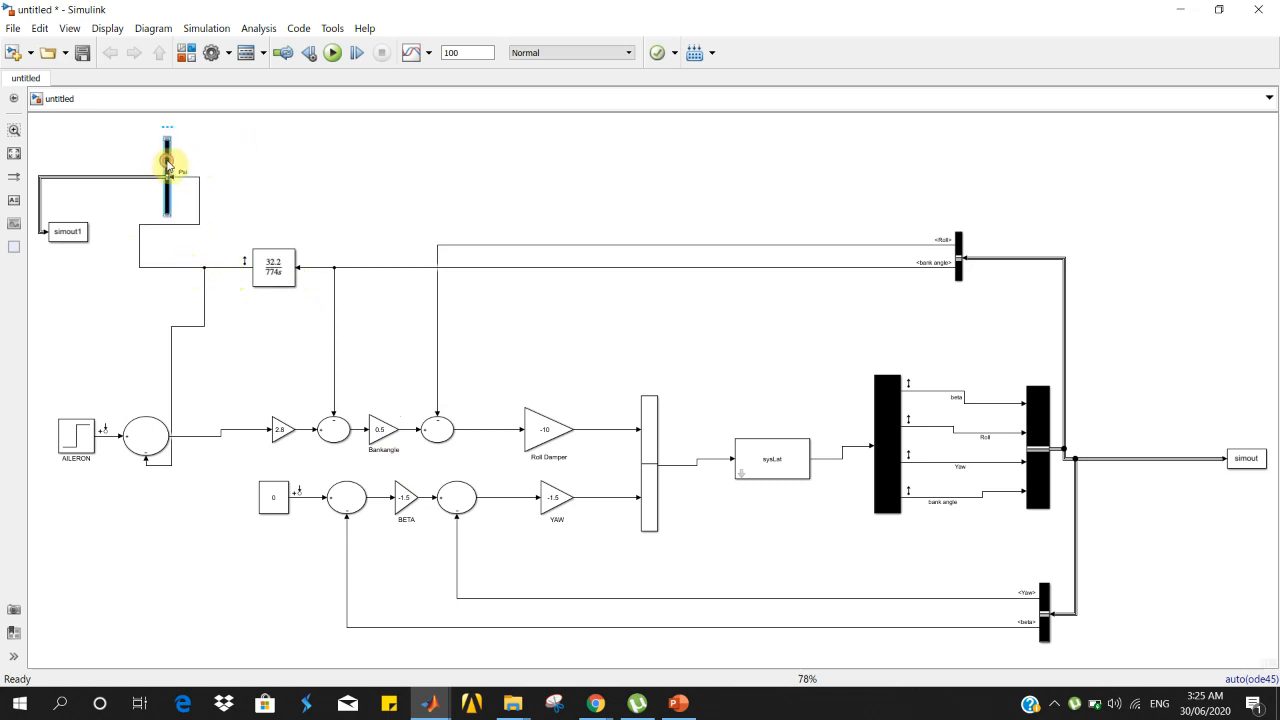
pyautogui.doubleClick(168, 163)
pyautogui.click(587, 12)
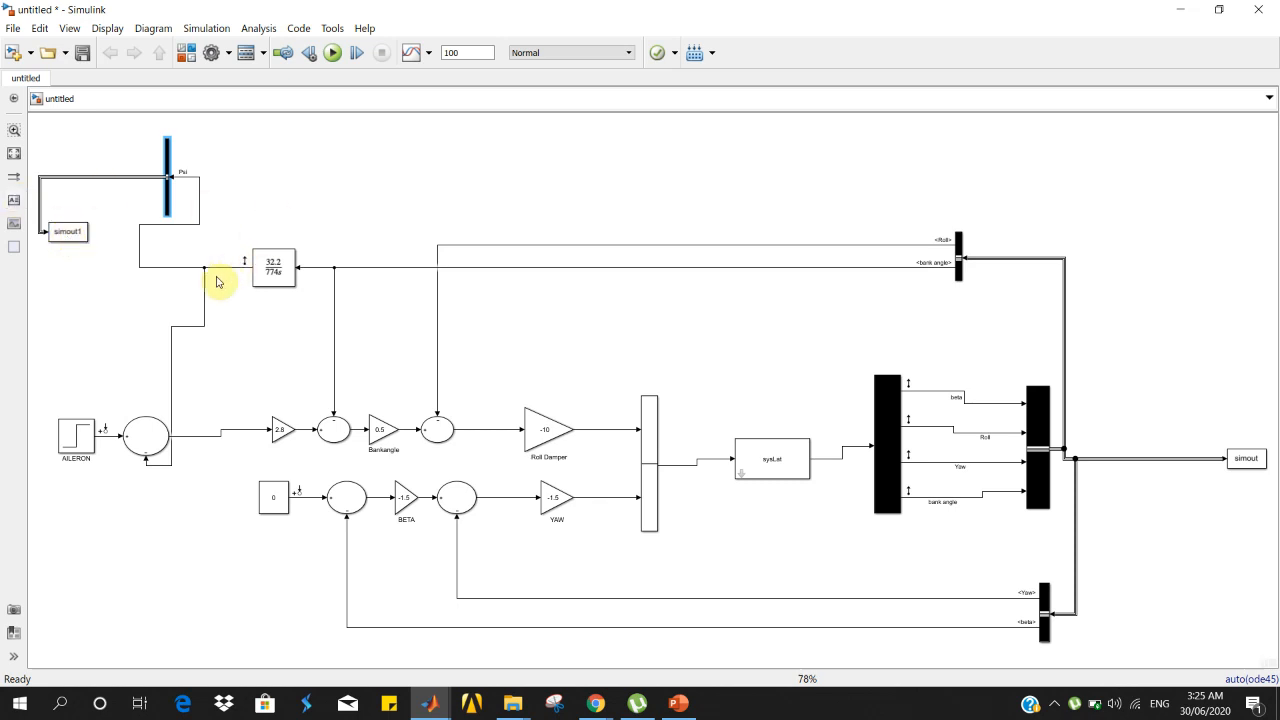
# Enlarge the heading summing junction beside AILERON, and move and enlarge the 2.8 gain in line with the channel
pyautogui.click(148, 448)
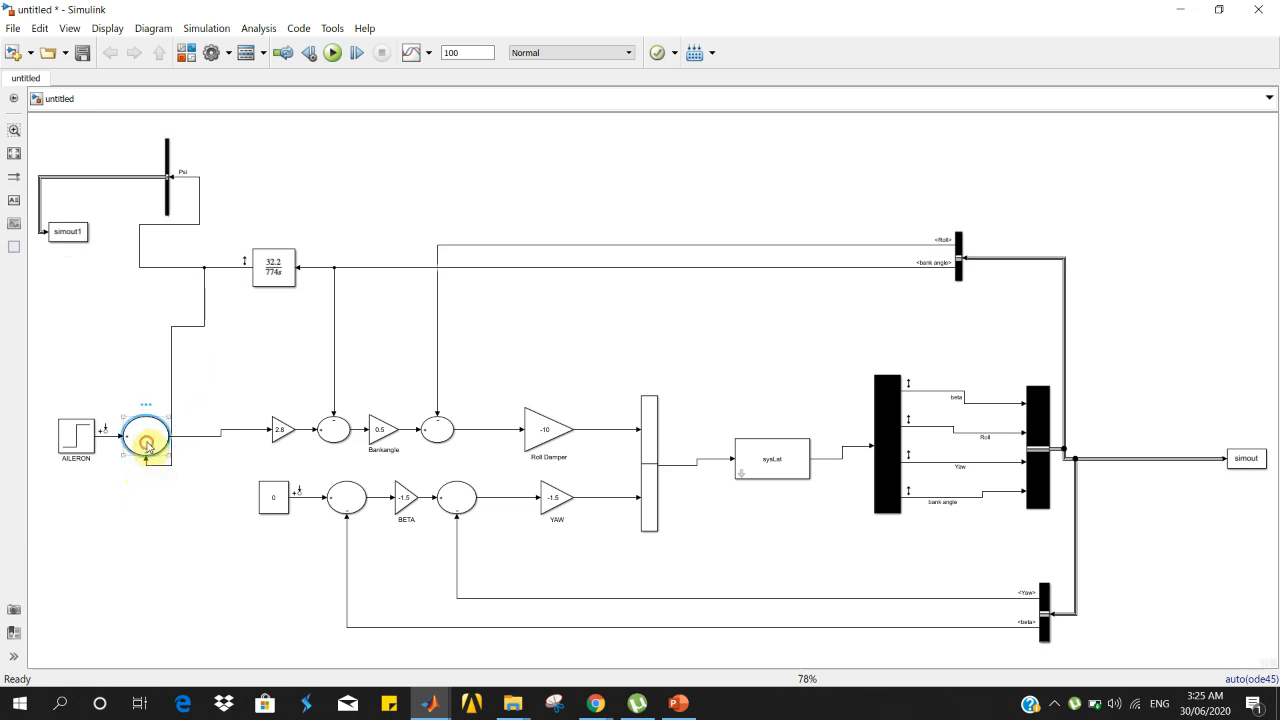
pyautogui.moveTo(168, 416); pyautogui.dragTo(172, 409)
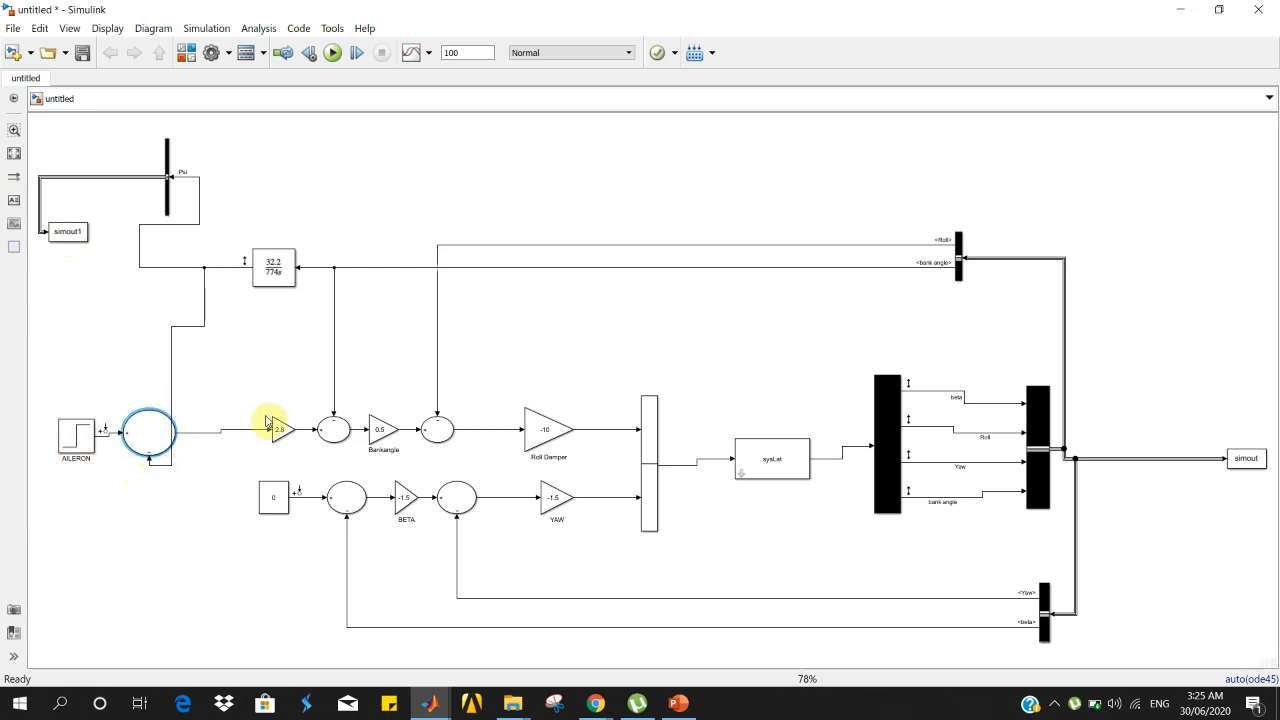
pyautogui.moveTo(280, 434); pyautogui.dragTo(248, 438)
pyautogui.click(412, 511)
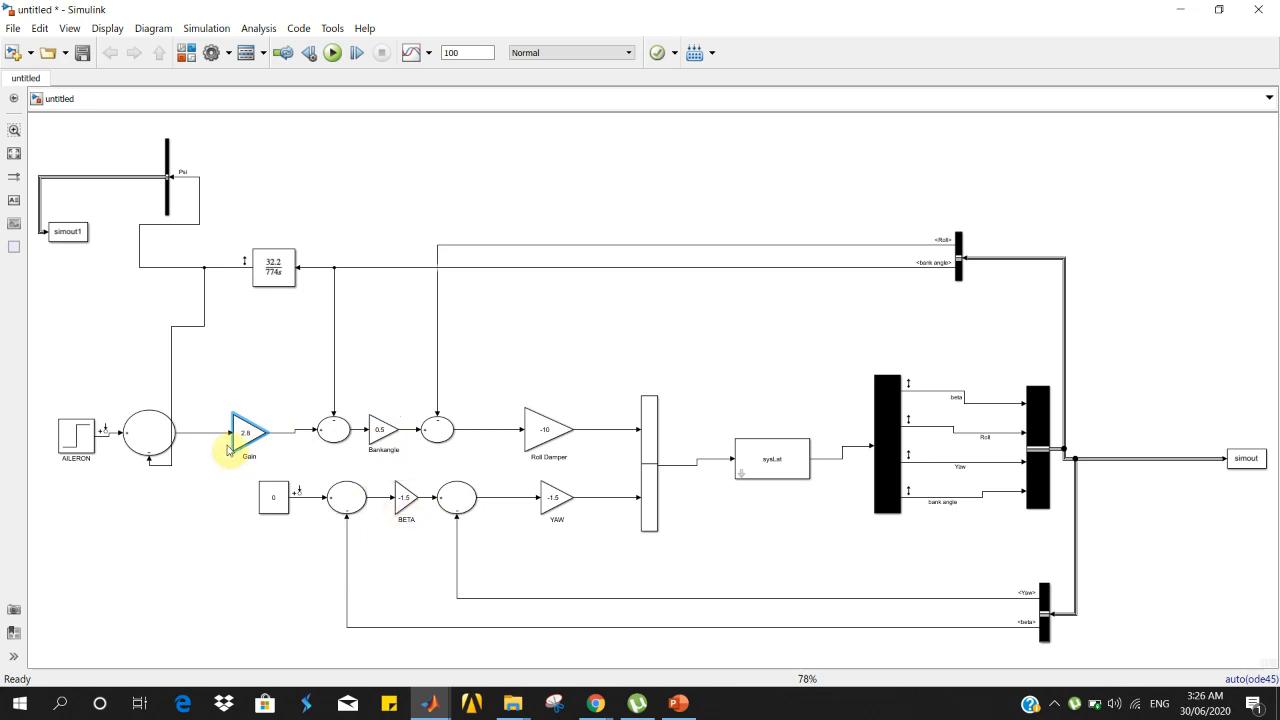
pyautogui.moveTo(249, 434); pyautogui.dragTo(252, 430)
# Check the AILERON step block's parameters without changing them, and run the simulation
pyautogui.doubleClick(75, 437)
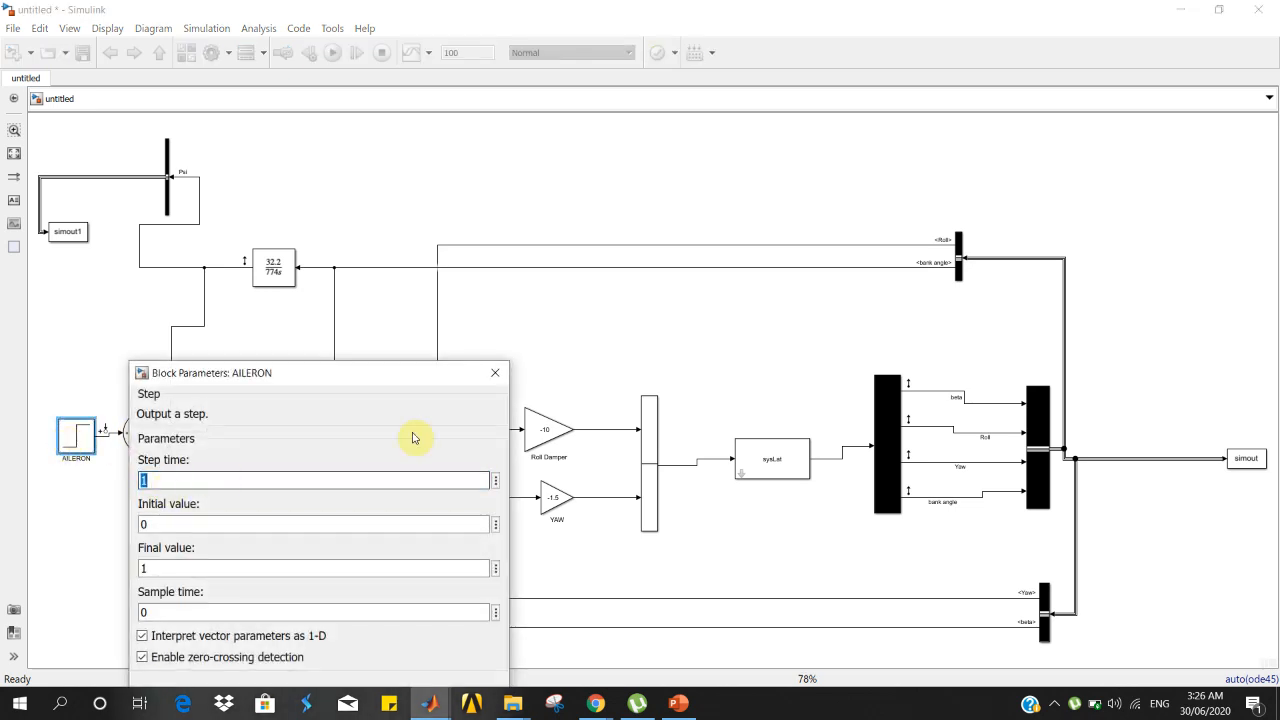
pyautogui.click(495, 372)
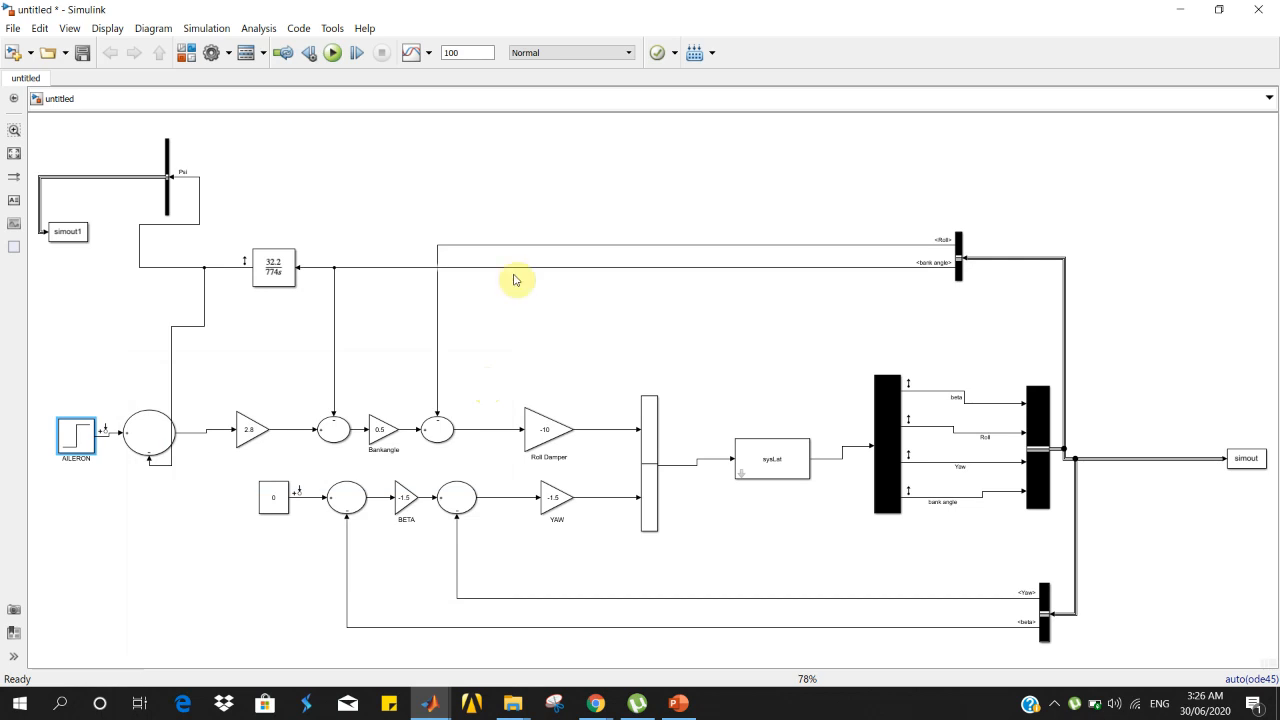
pyautogui.click(332, 53)
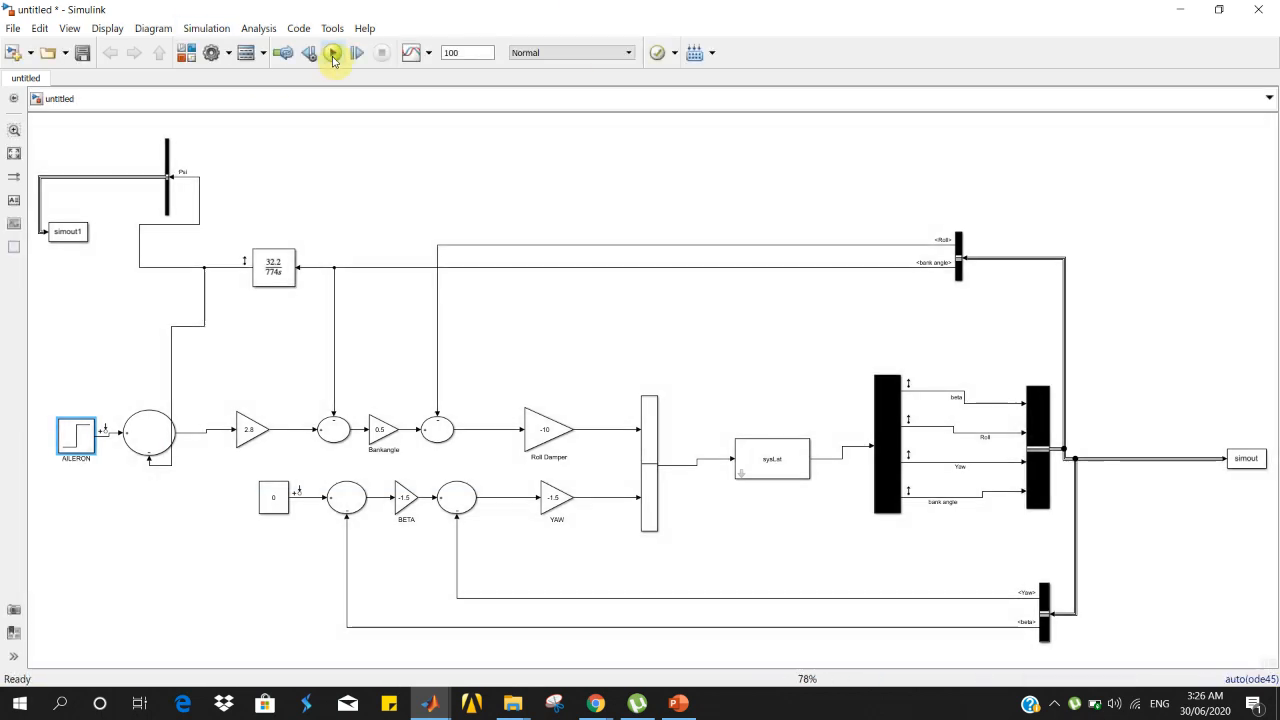
# Add a Scope block above the model and connect it to the Psi output line of the transfer function
pyautogui.doubleClick(520, 194)
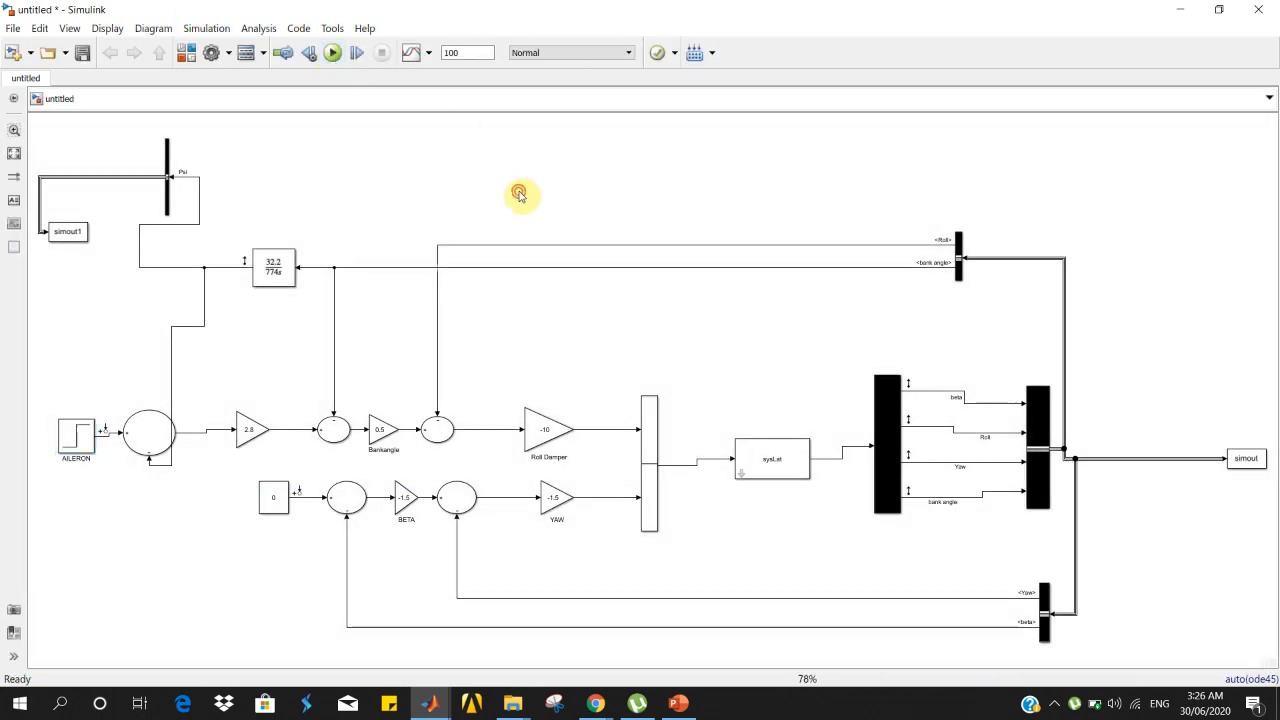
pyautogui.write('sc')
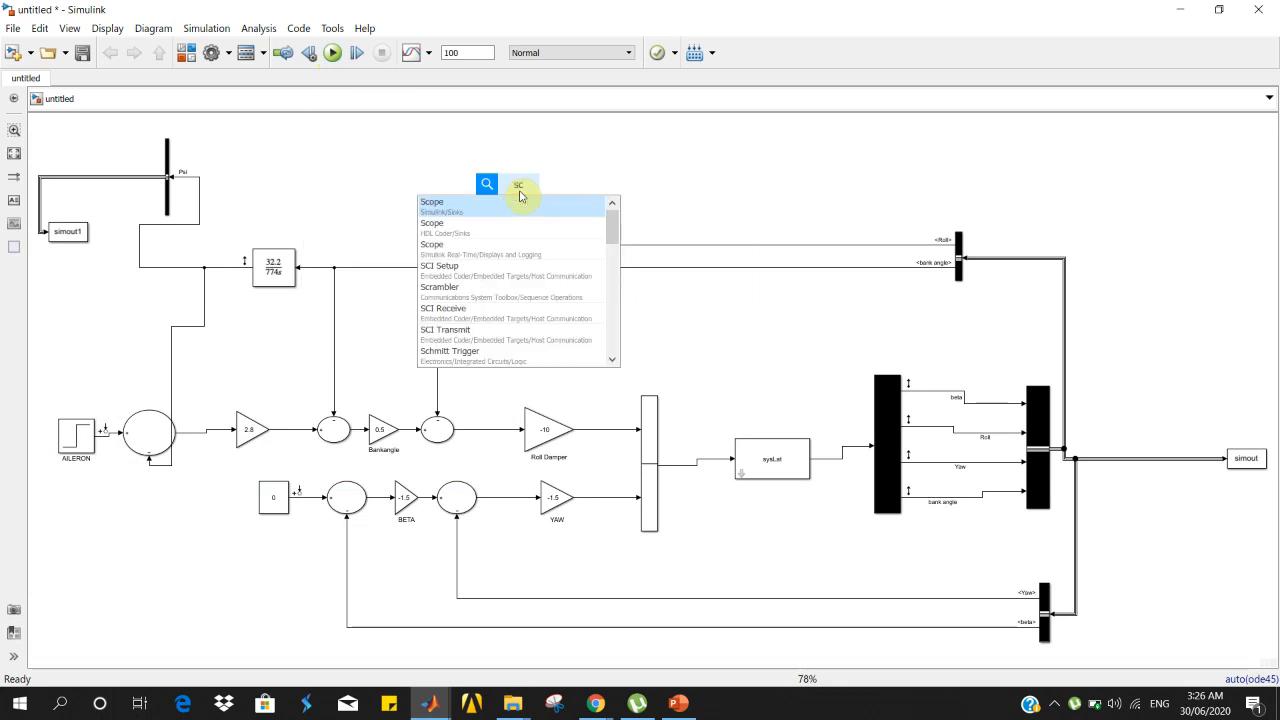
pyautogui.write('ope')
pyautogui.press('Return')
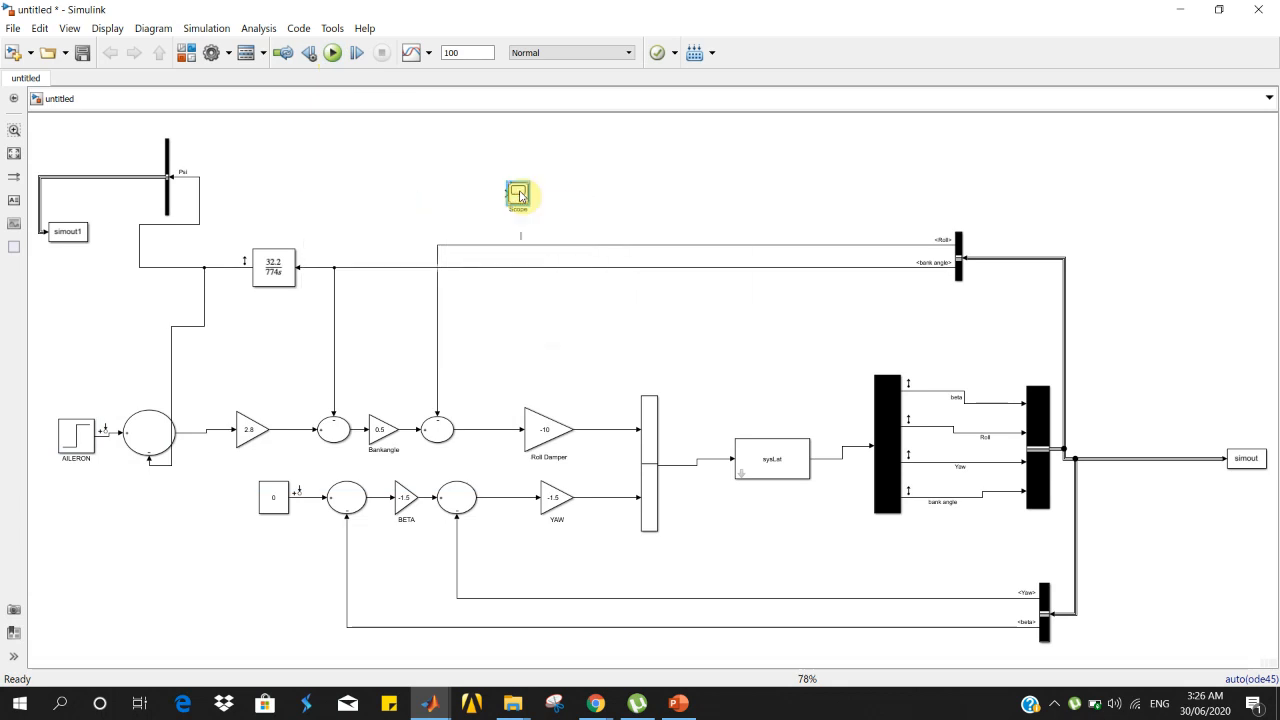
pyautogui.moveTo(512, 195); pyautogui.dragTo(157, 264)
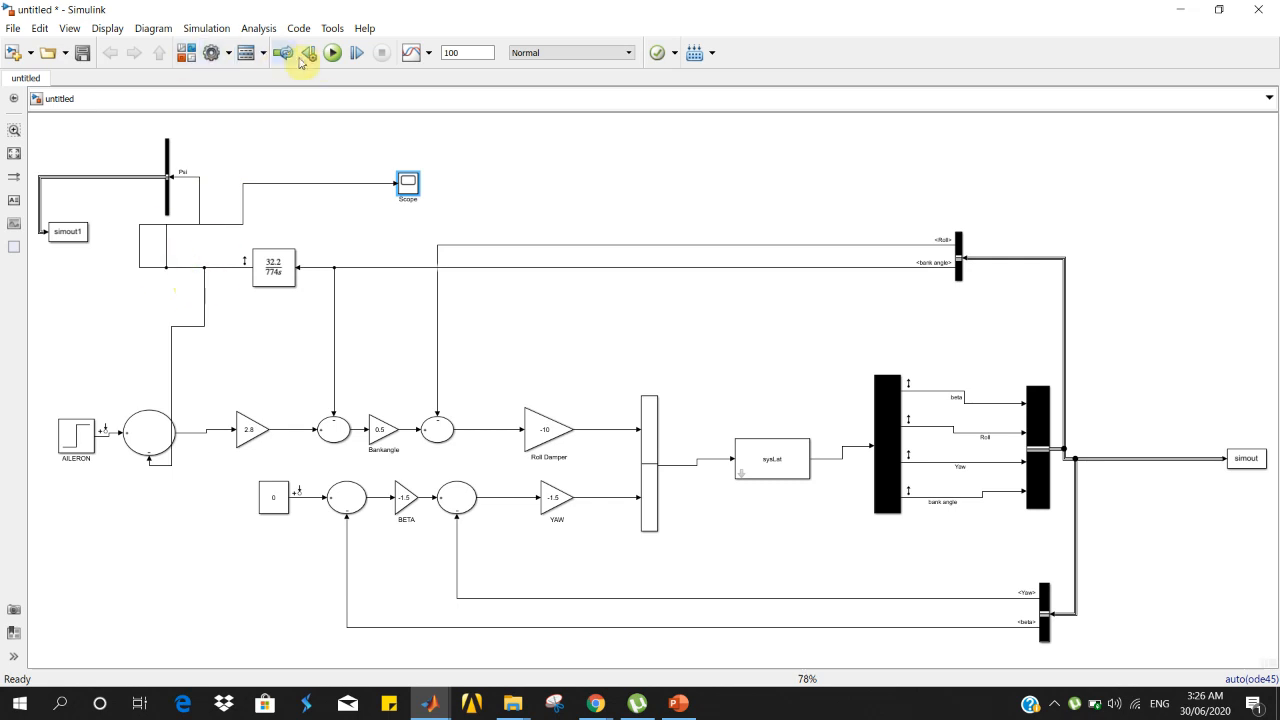
# Run the simulation and examine the Psi response in the maximized Scope window, closing it when done
pyautogui.click(333, 52)
pyautogui.doubleClick(405, 180)
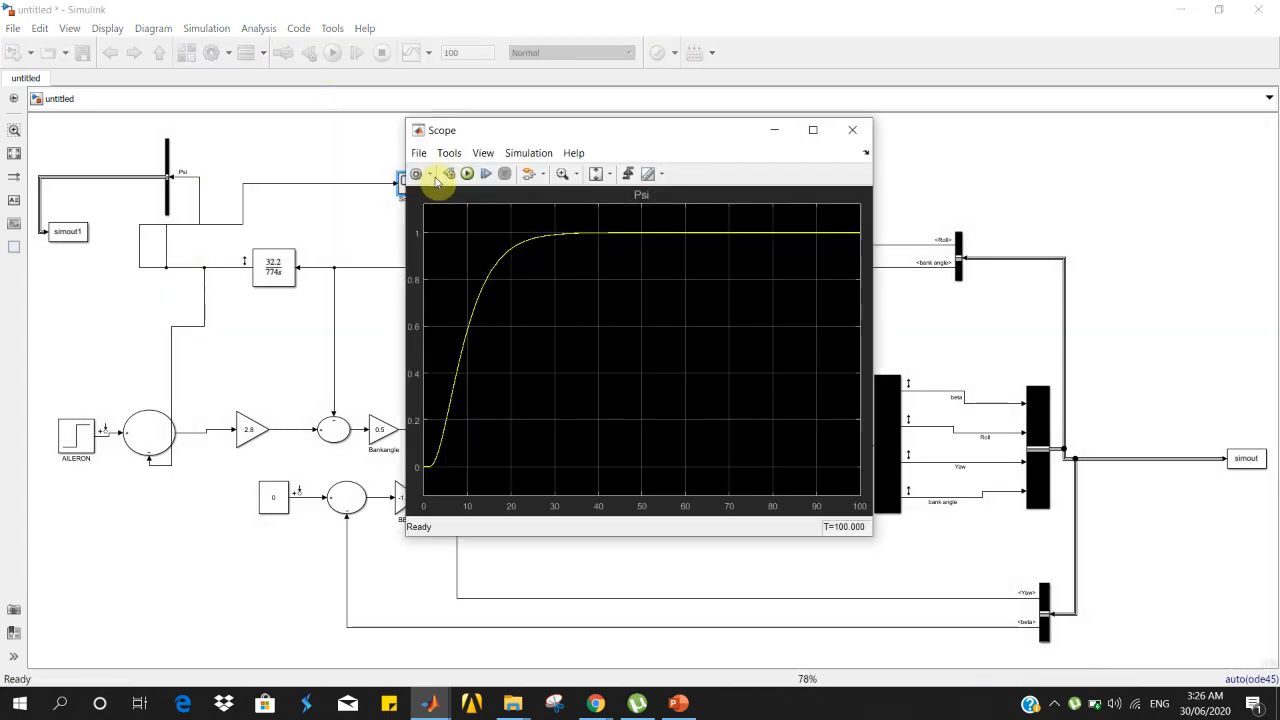
pyautogui.click(810, 132)
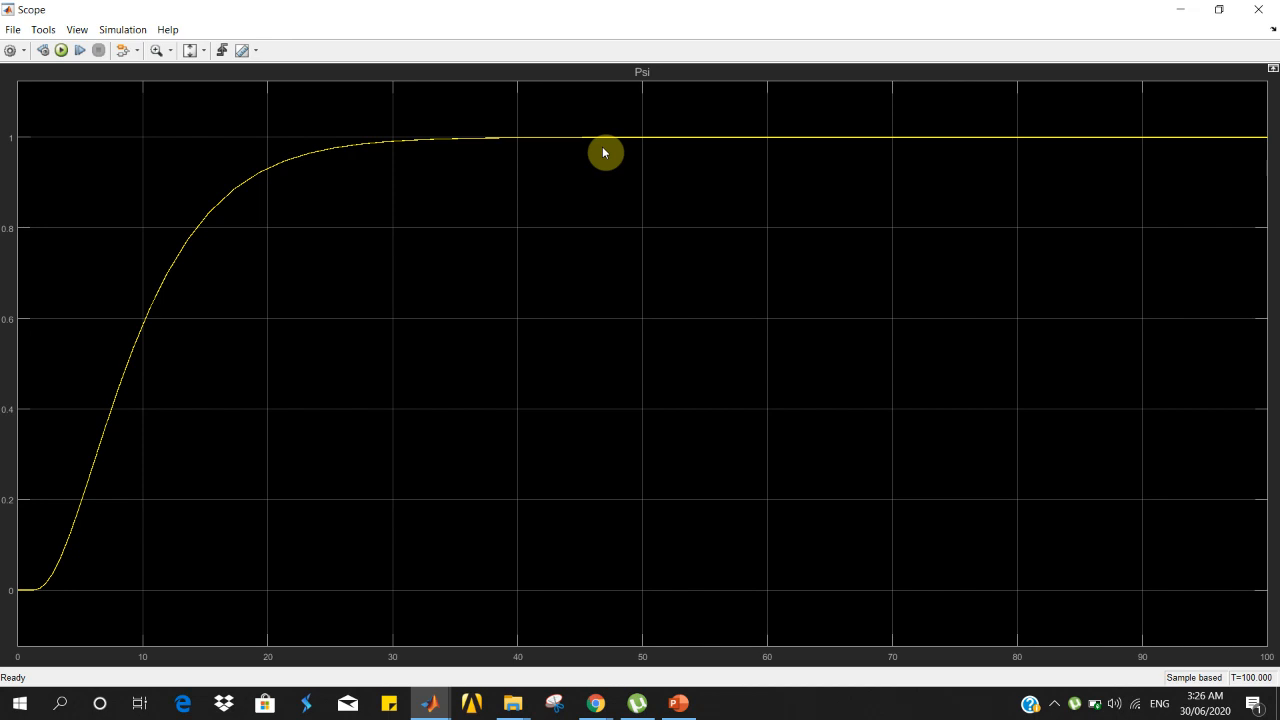
pyautogui.click(1258, 9)
# Delete the Scope block together with its branch line from the Psi signal
pyautogui.moveTo(437, 157); pyautogui.dragTo(340, 212)
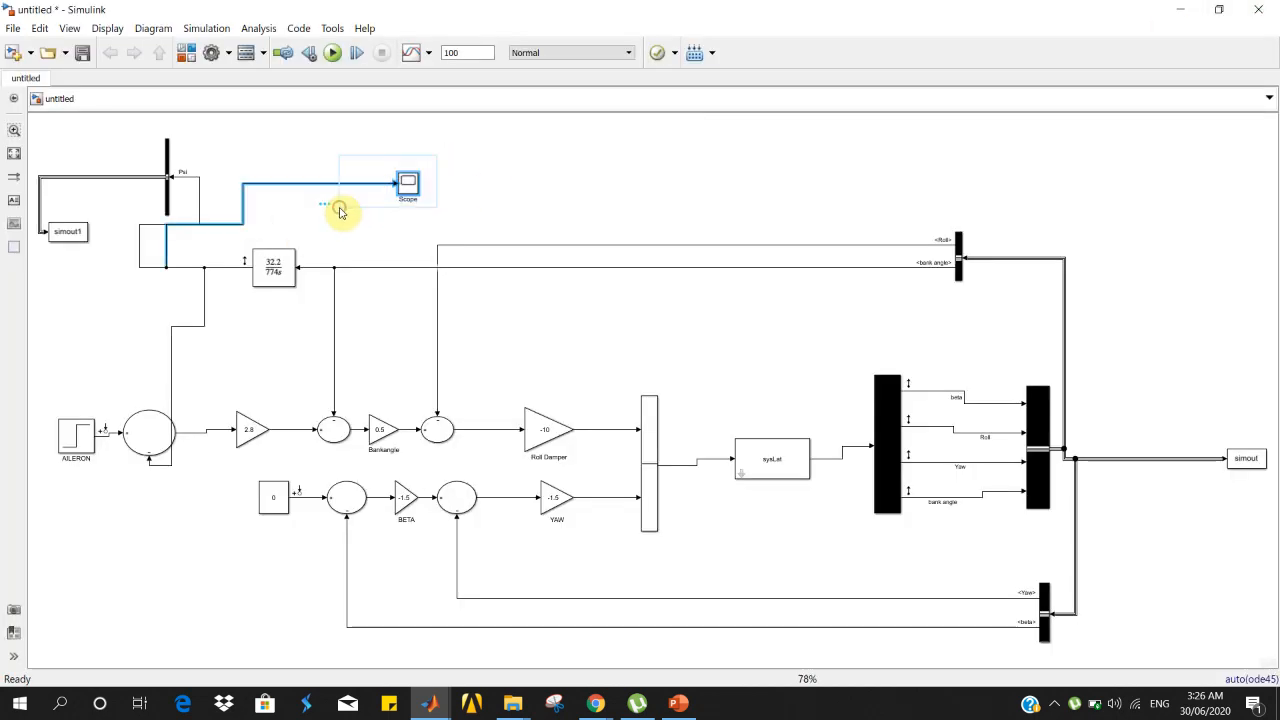
pyautogui.press('Delete')
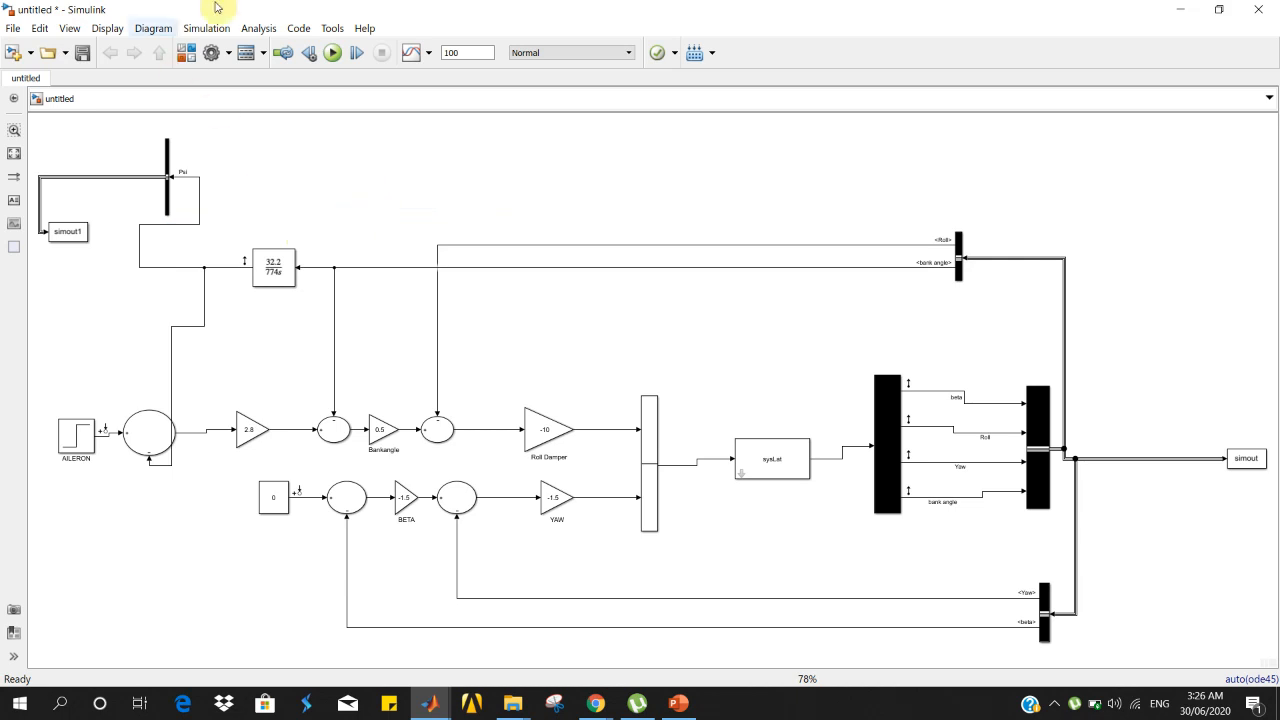
# Close the previous Linear Analysis Tool session and open a fresh one for the untitled model
pyautogui.click(258, 28)
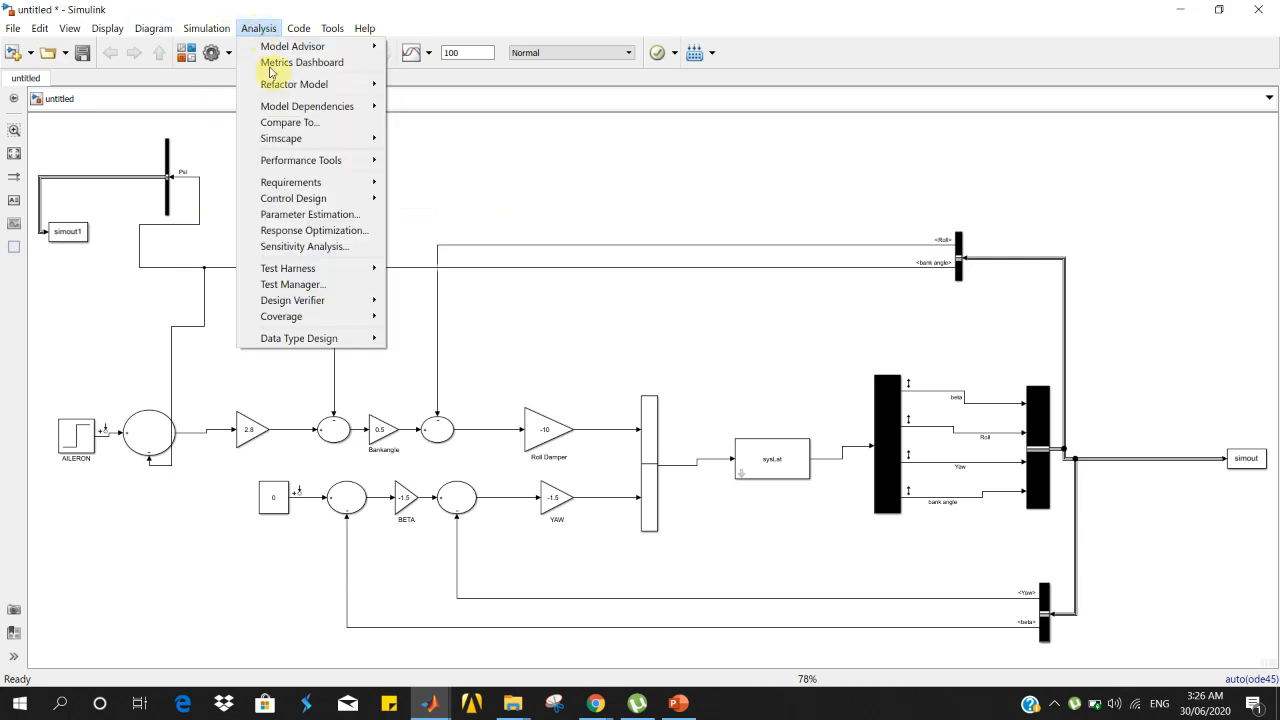
pyautogui.moveTo(312, 198)
pyautogui.click(423, 197)
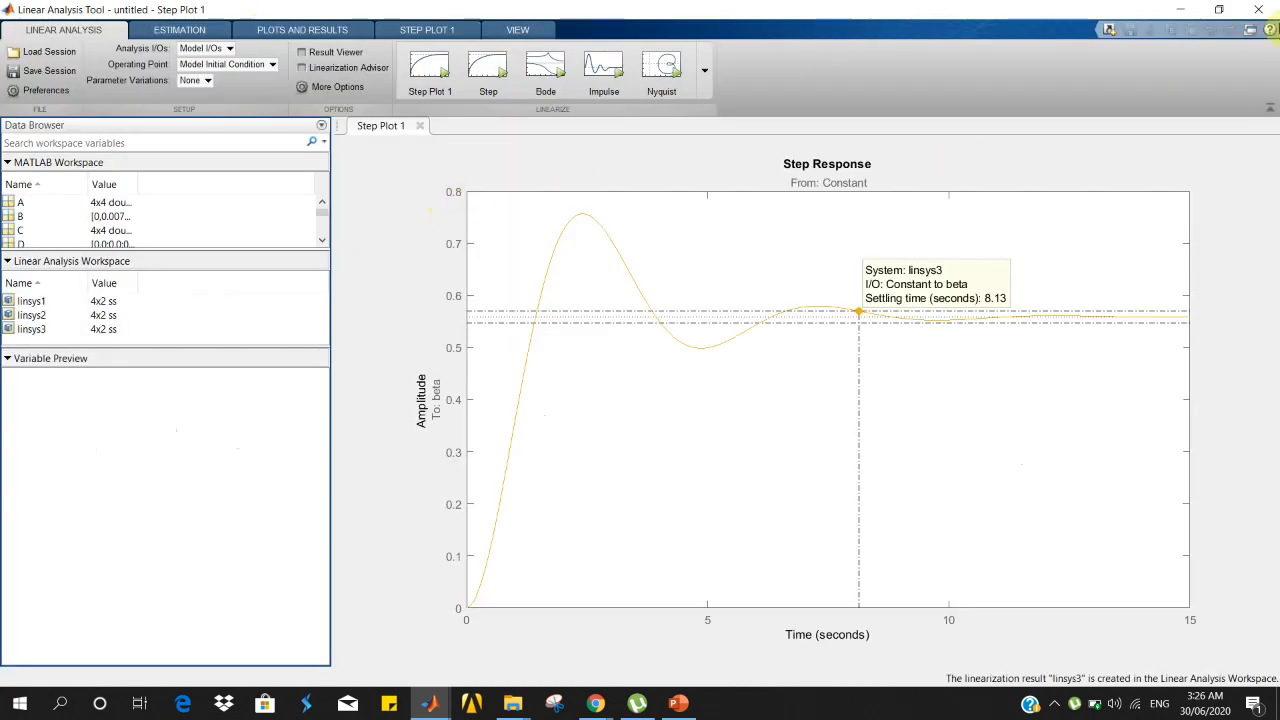
pyautogui.click(1258, 9)
pyautogui.click(637, 269)
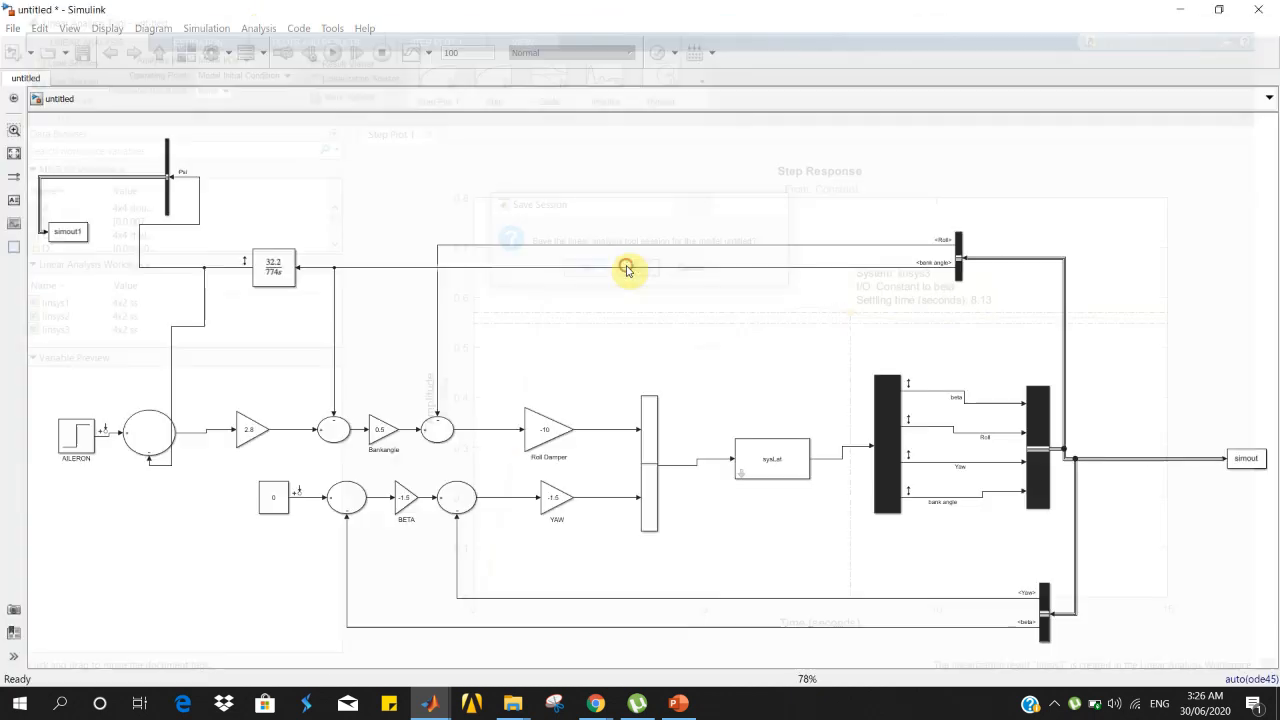
pyautogui.click(252, 30)
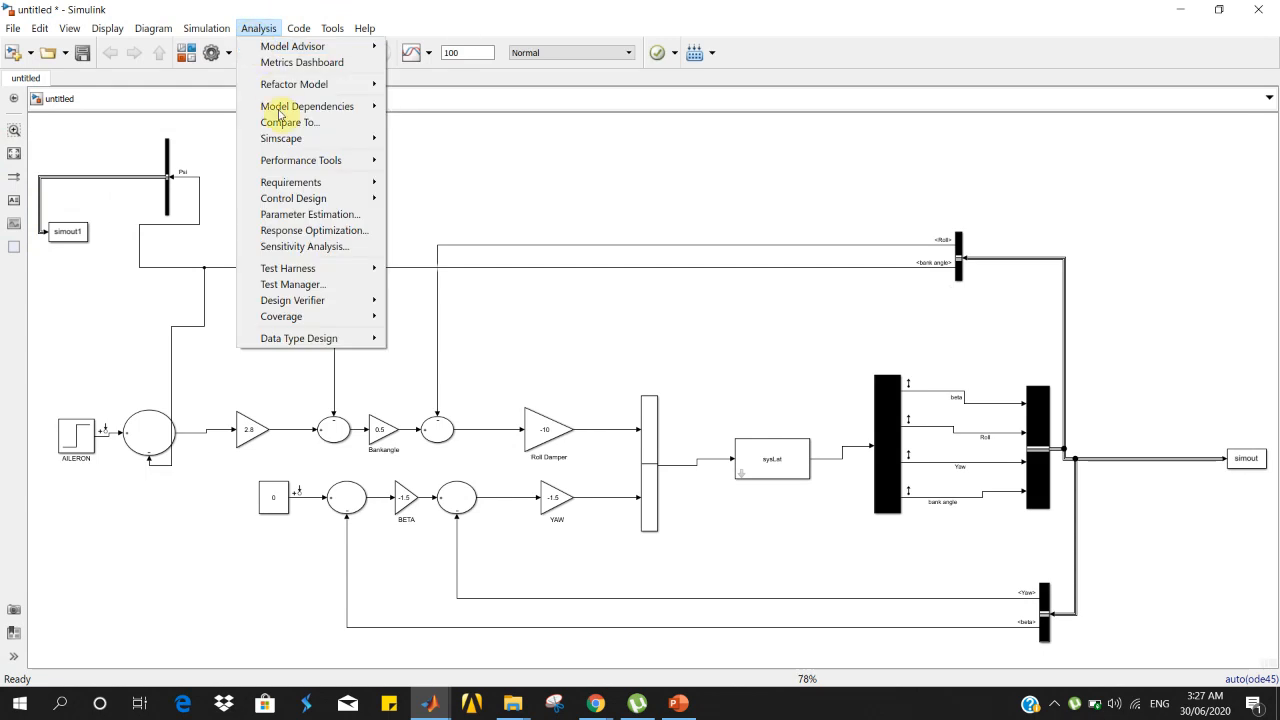
pyautogui.moveTo(305, 198)
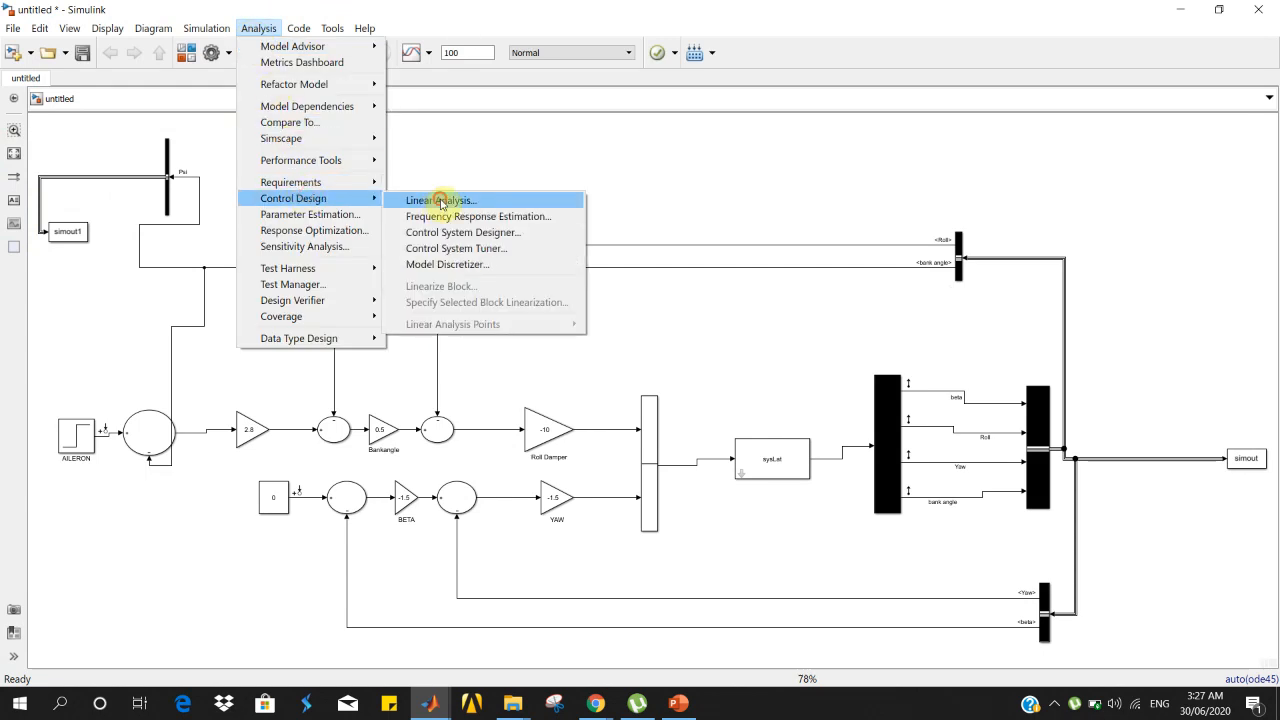
pyautogui.click(441, 198)
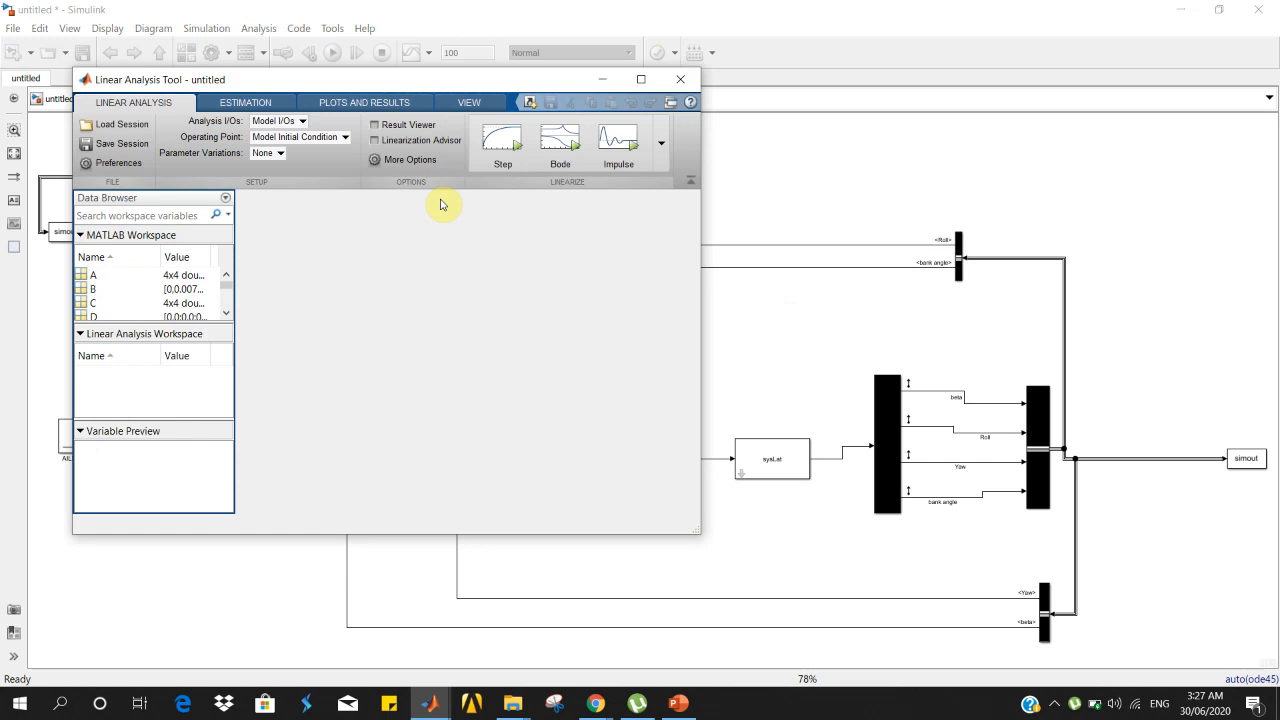
# Return to the model and nudge the 2.8 Gain block to straighten its input line from the summing junction
pyautogui.click(775, 145)
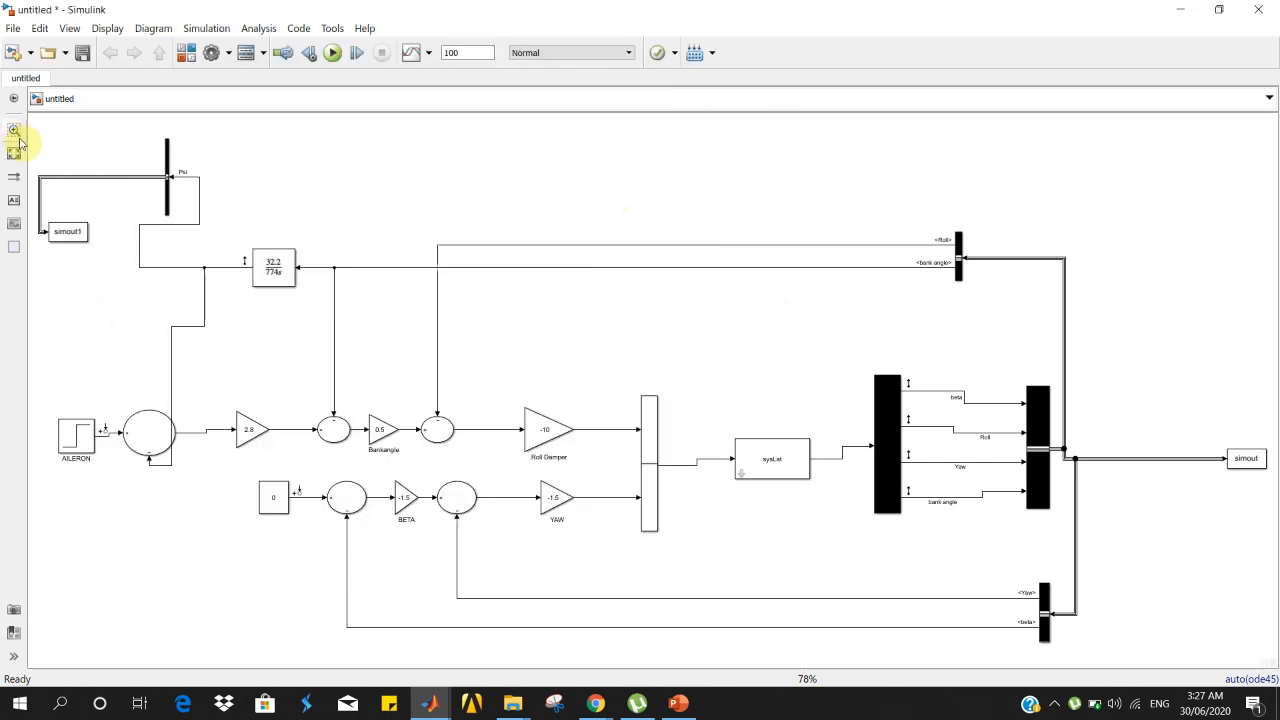
pyautogui.click(243, 440)
pyautogui.click(249, 444)
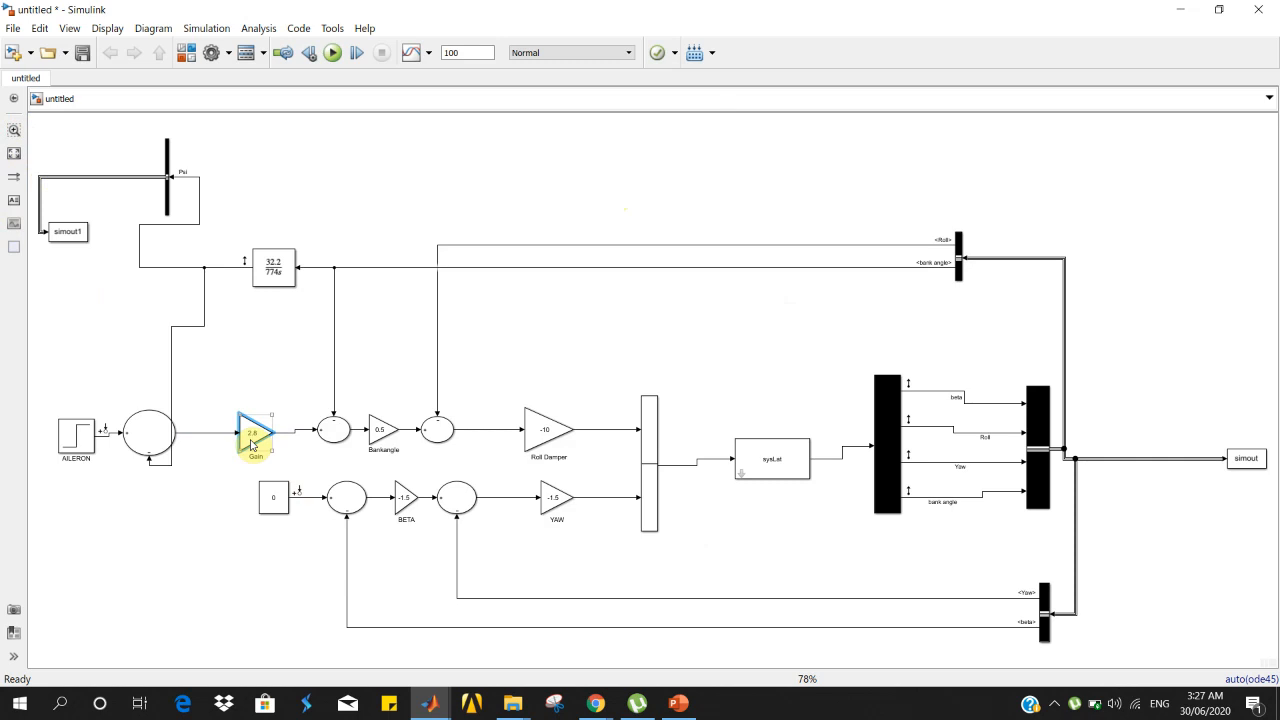
# Return to the Linear Analysis Tool, linearize the model with a step plot and maximize the tool's window
pyautogui.click(390, 704)
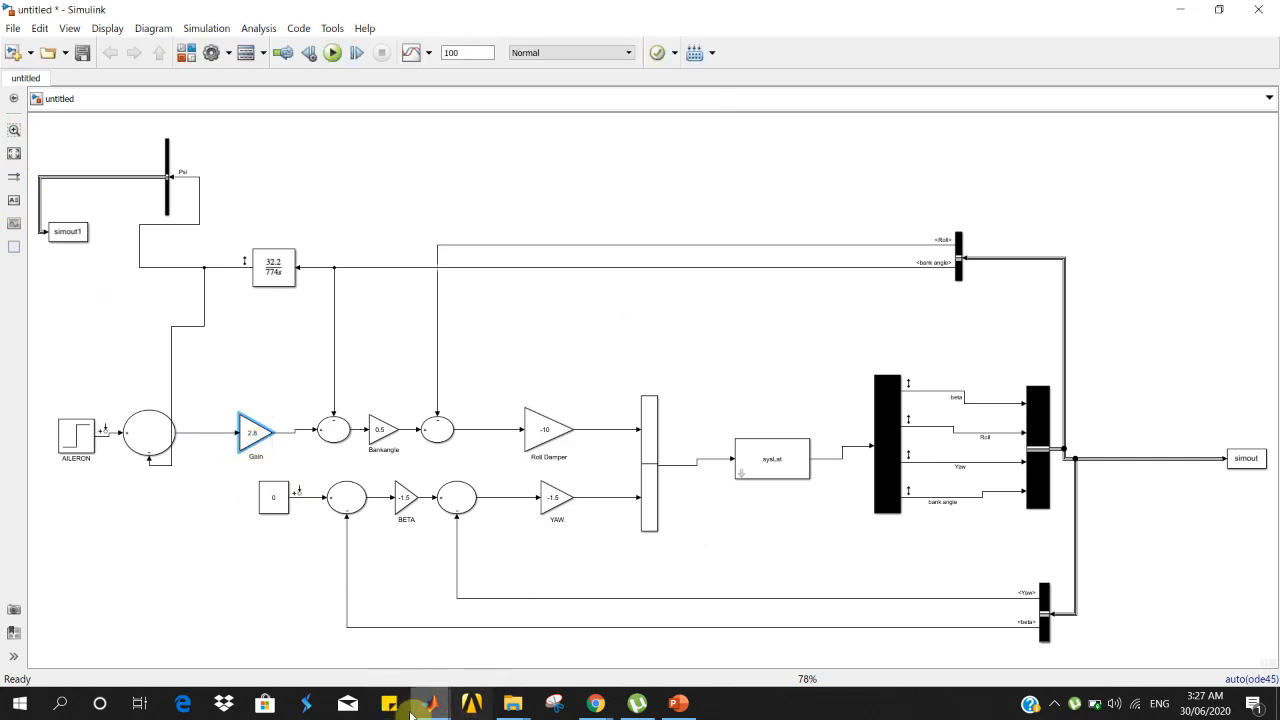
pyautogui.click(428, 709)
pyautogui.click(735, 588)
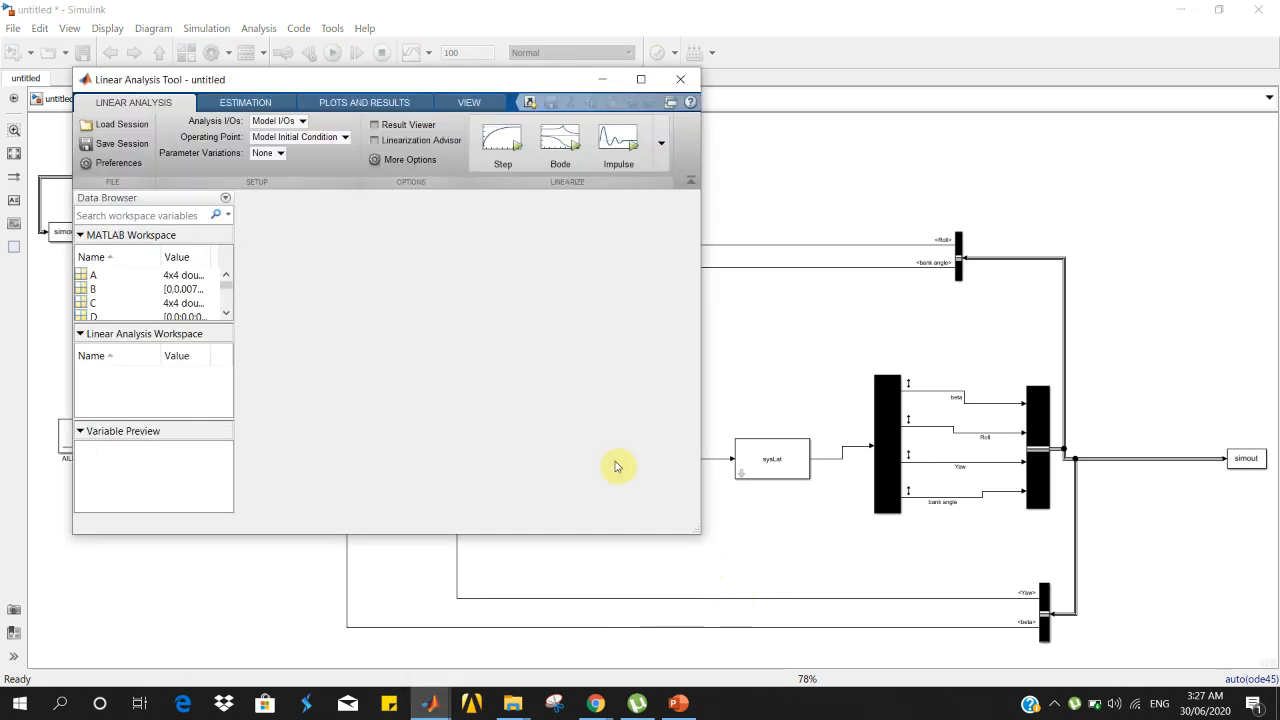
pyautogui.click(502, 143)
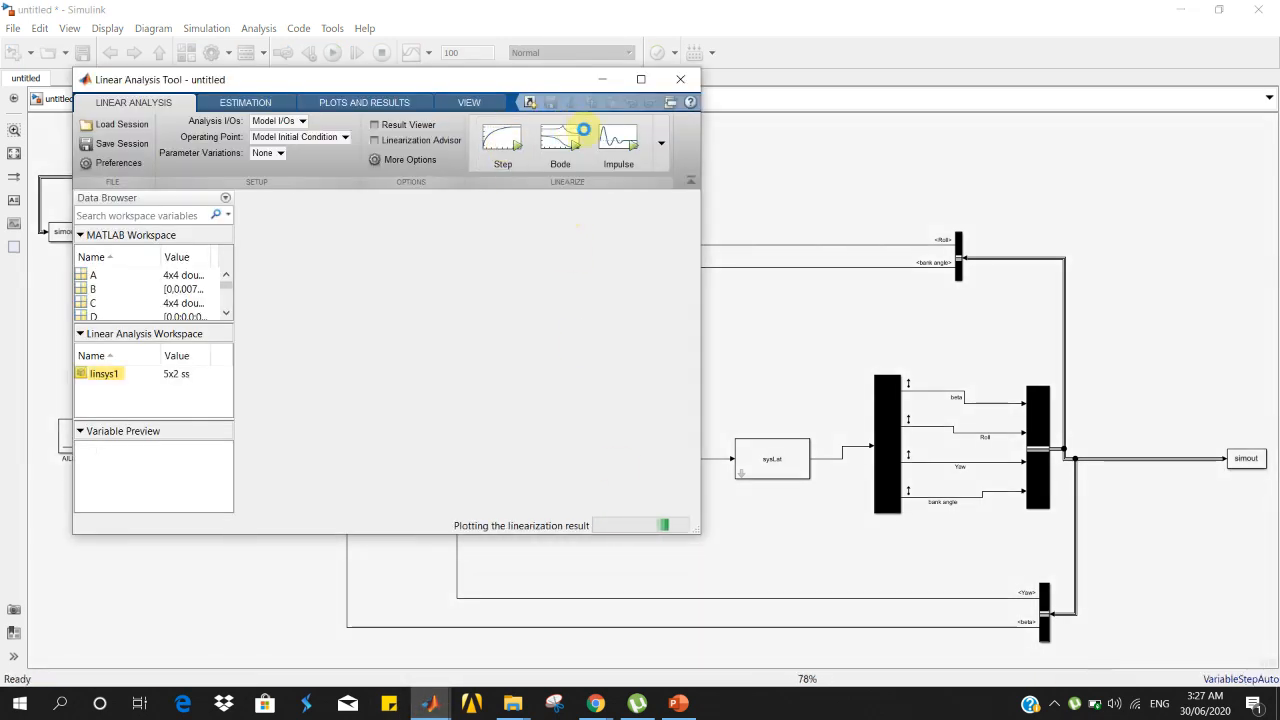
pyautogui.click(641, 82)
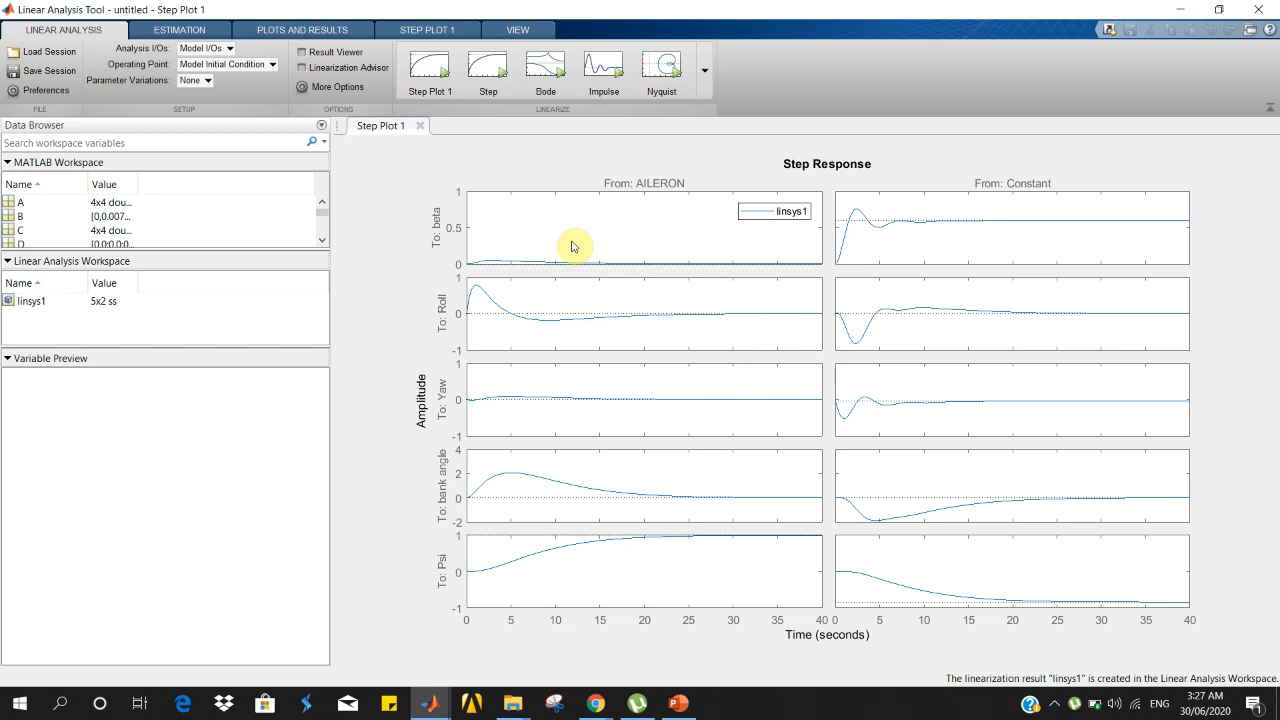
# Limit the step plot to the AILERON to Psi response, In(1) to Out(5), and move the I/O Selector off the plot
pyautogui.click(538, 254)
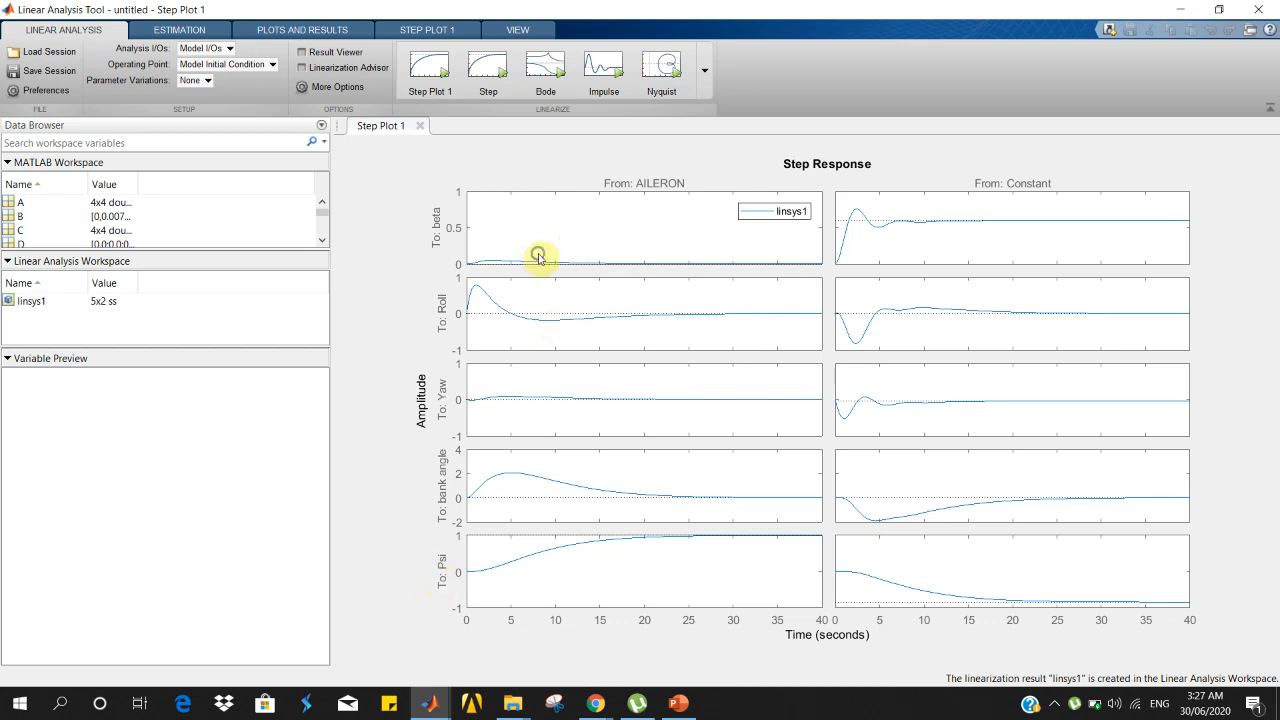
pyautogui.rightClick(538, 254)
pyautogui.click(576, 315)
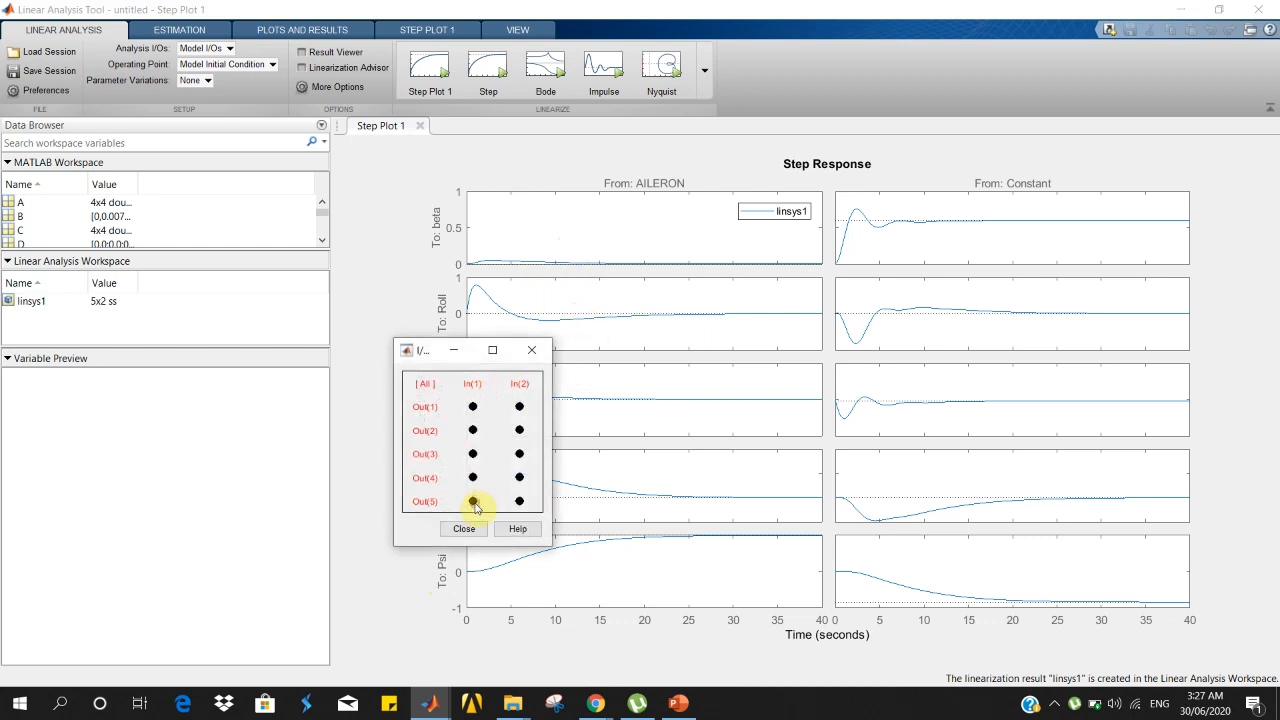
pyautogui.click(473, 501)
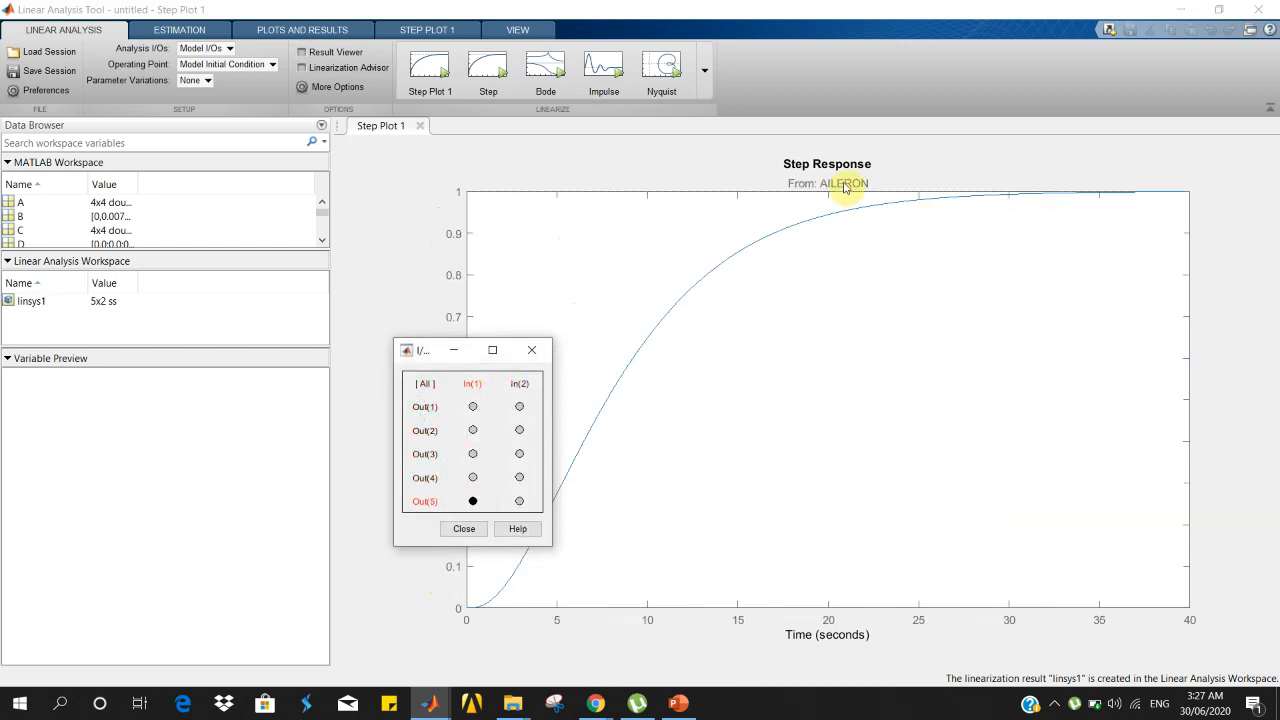
pyautogui.moveTo(414, 352); pyautogui.dragTo(157, 343)
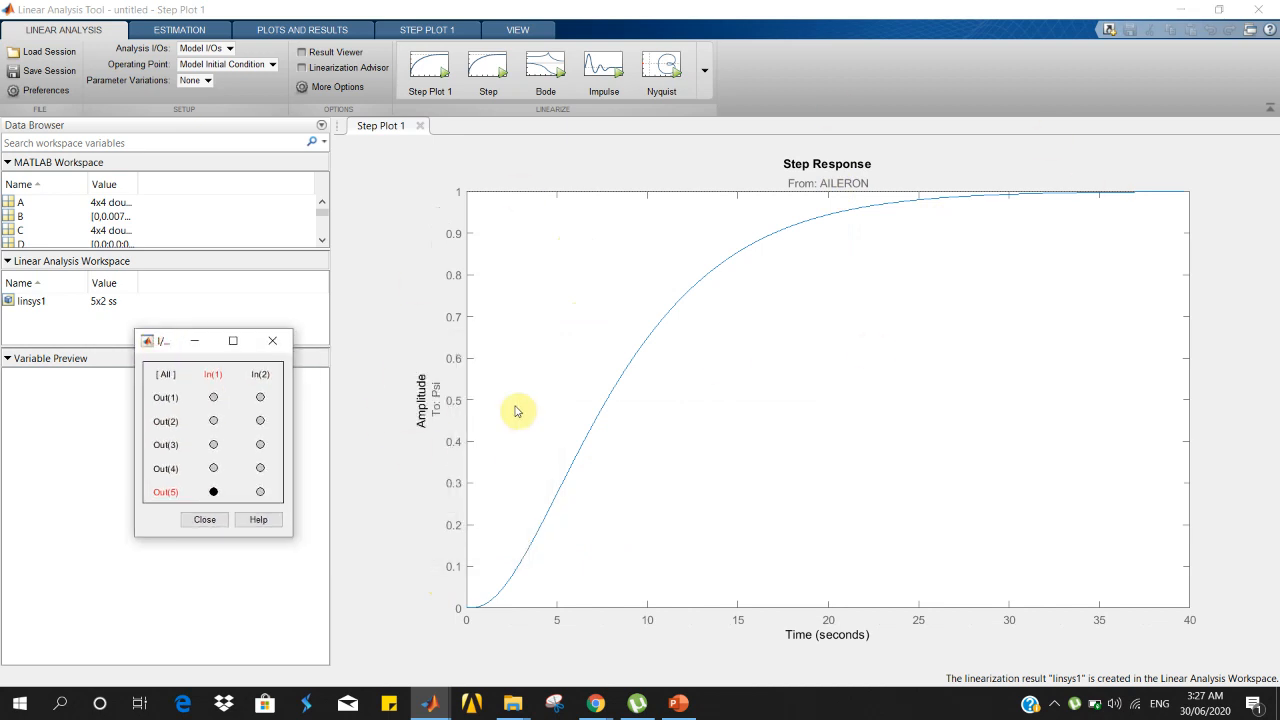
# Show the settling time characteristic on the AILERON to Psi step response and read its value
pyautogui.rightClick(743, 335)
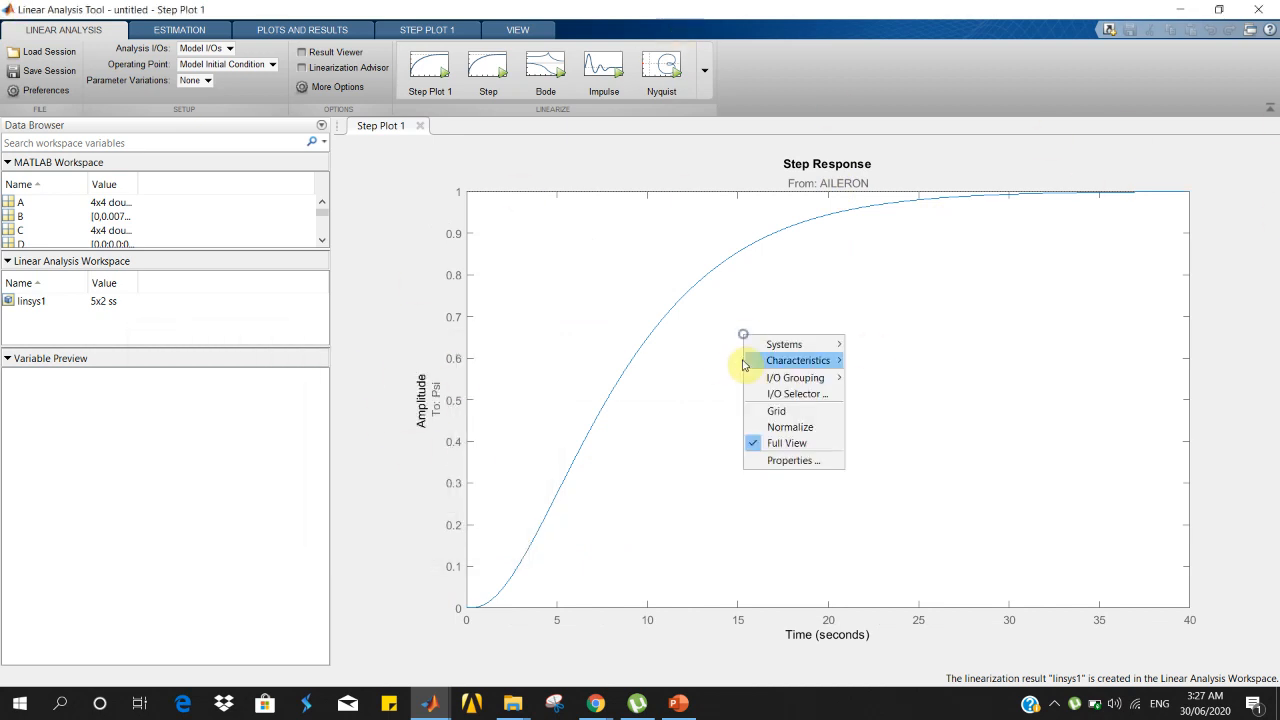
pyautogui.moveTo(744, 365)
pyautogui.click(891, 373)
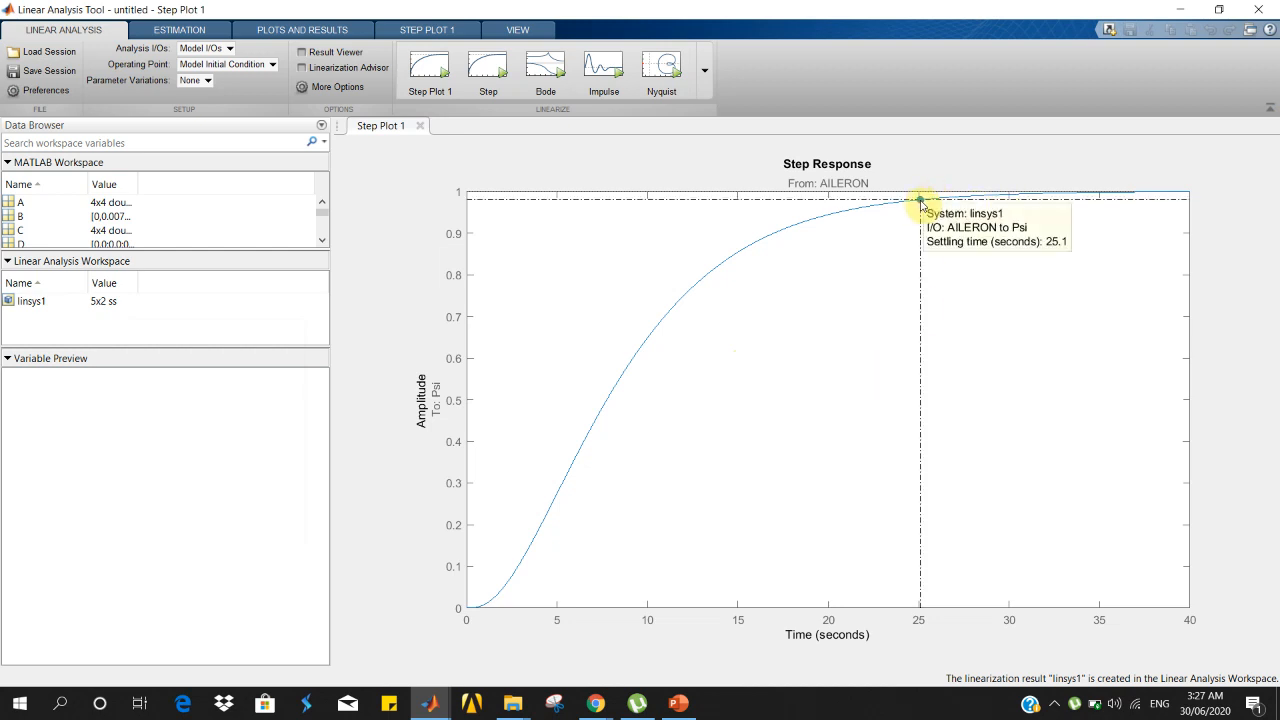
# Bring back the I/O Selector, display the AILERON to bank angle response, Out(4), and check its settling time
pyautogui.moveTo(445, 686)
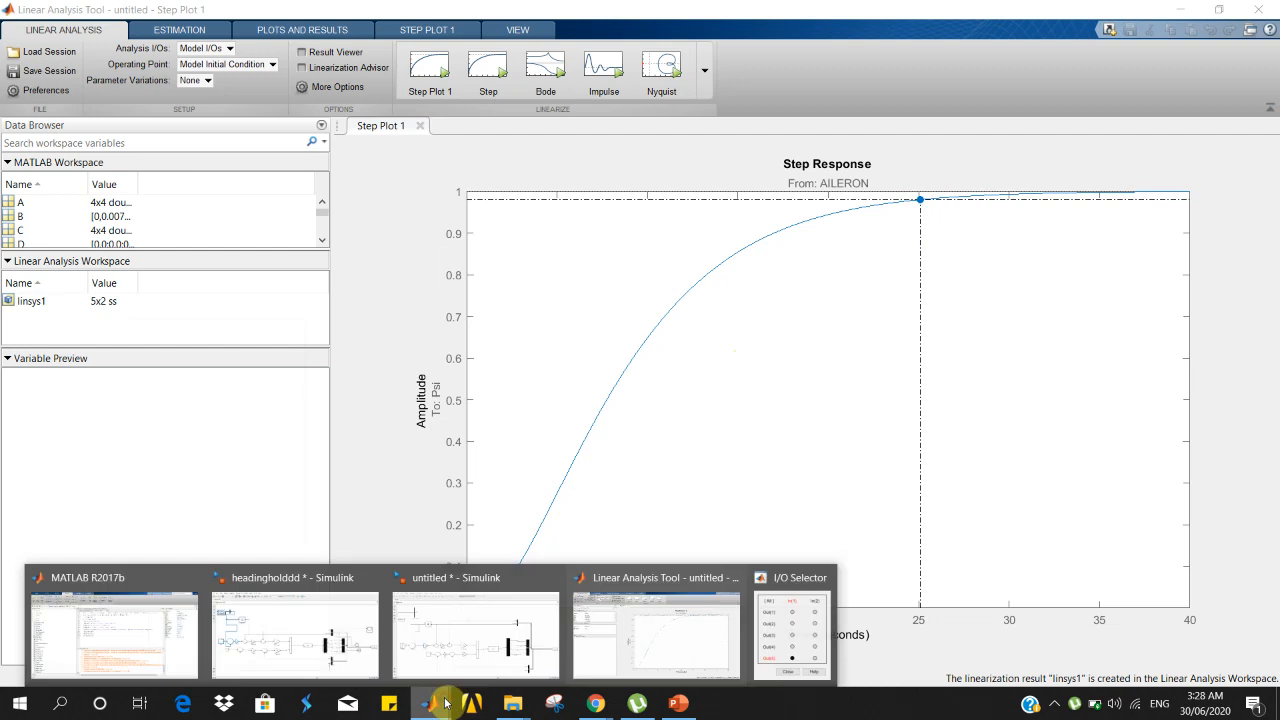
pyautogui.click(766, 634)
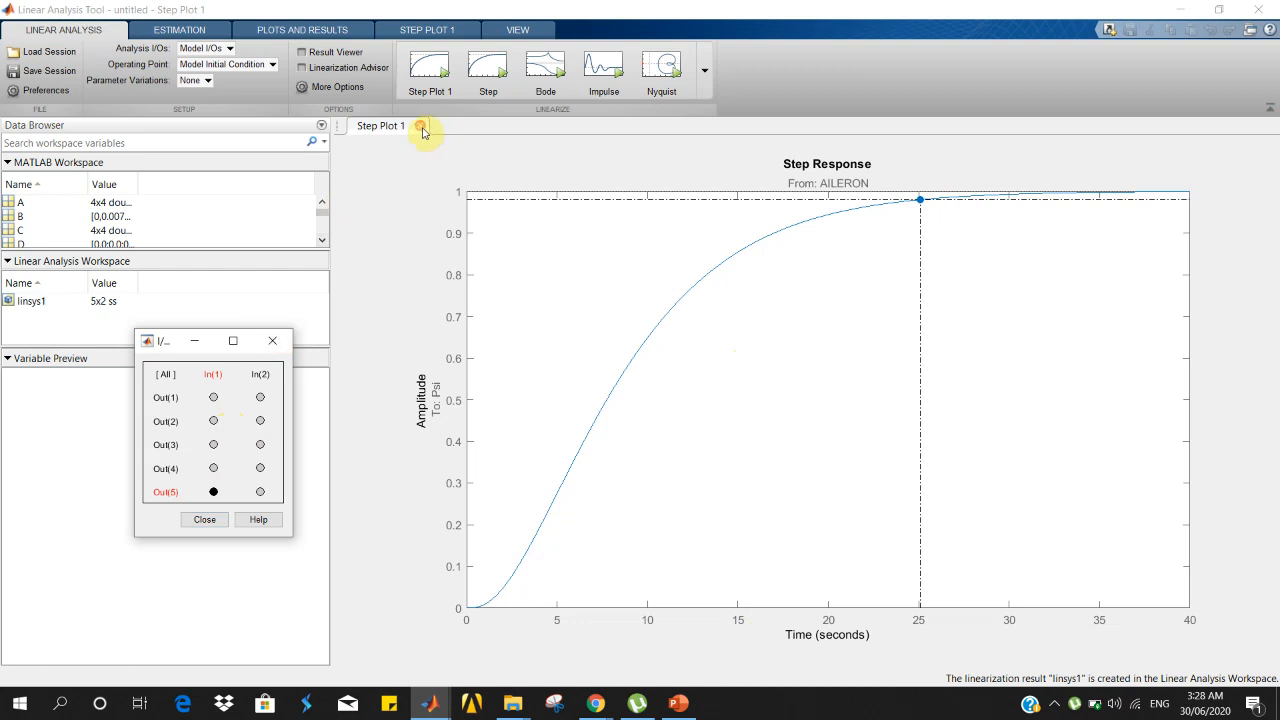
pyautogui.click(214, 467)
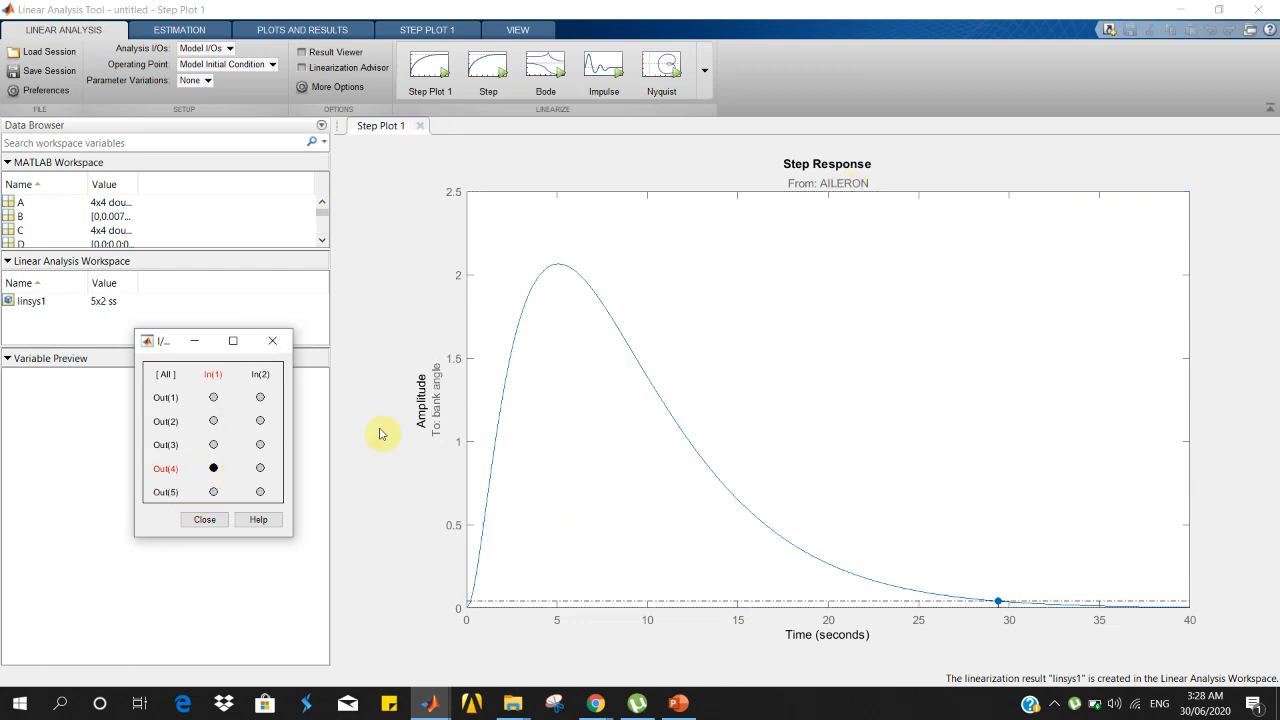
pyautogui.click(1001, 603)
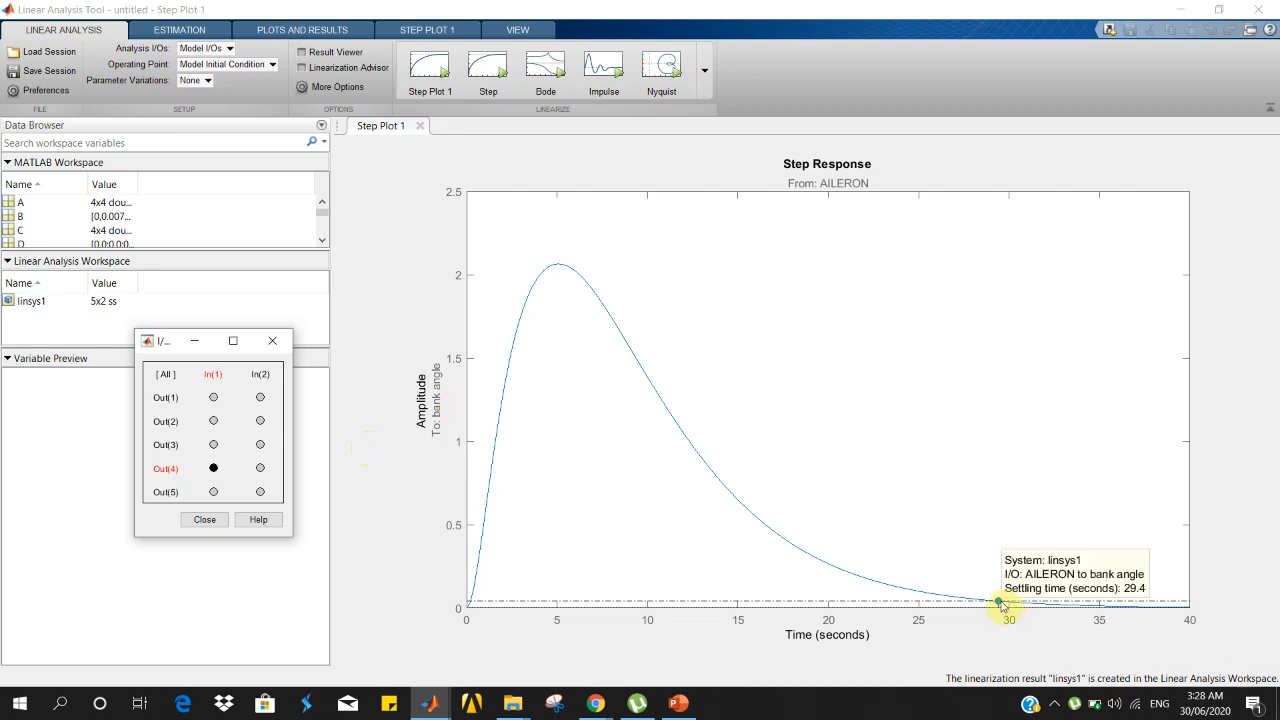
# Examine the AILERON to Yaw and AILERON to Roll responses, checking the roll settling time, and return to the bank angle response
pyautogui.click(213, 445)
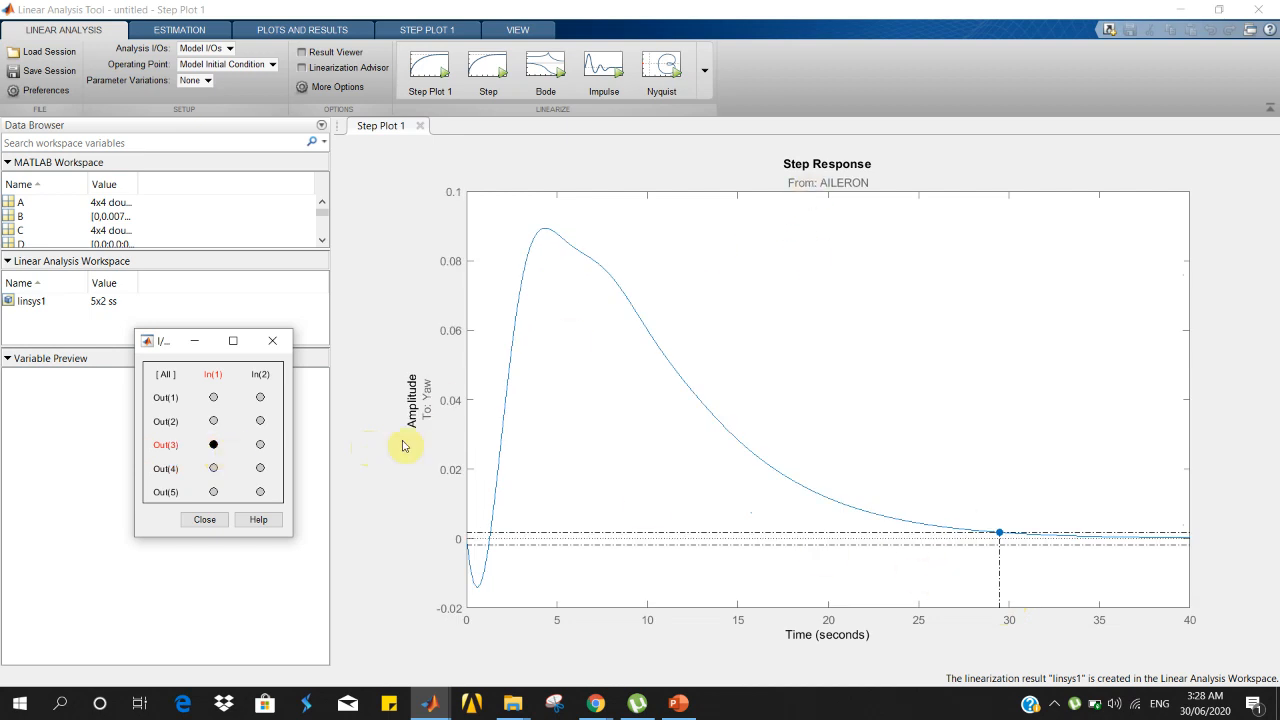
pyautogui.click(213, 421)
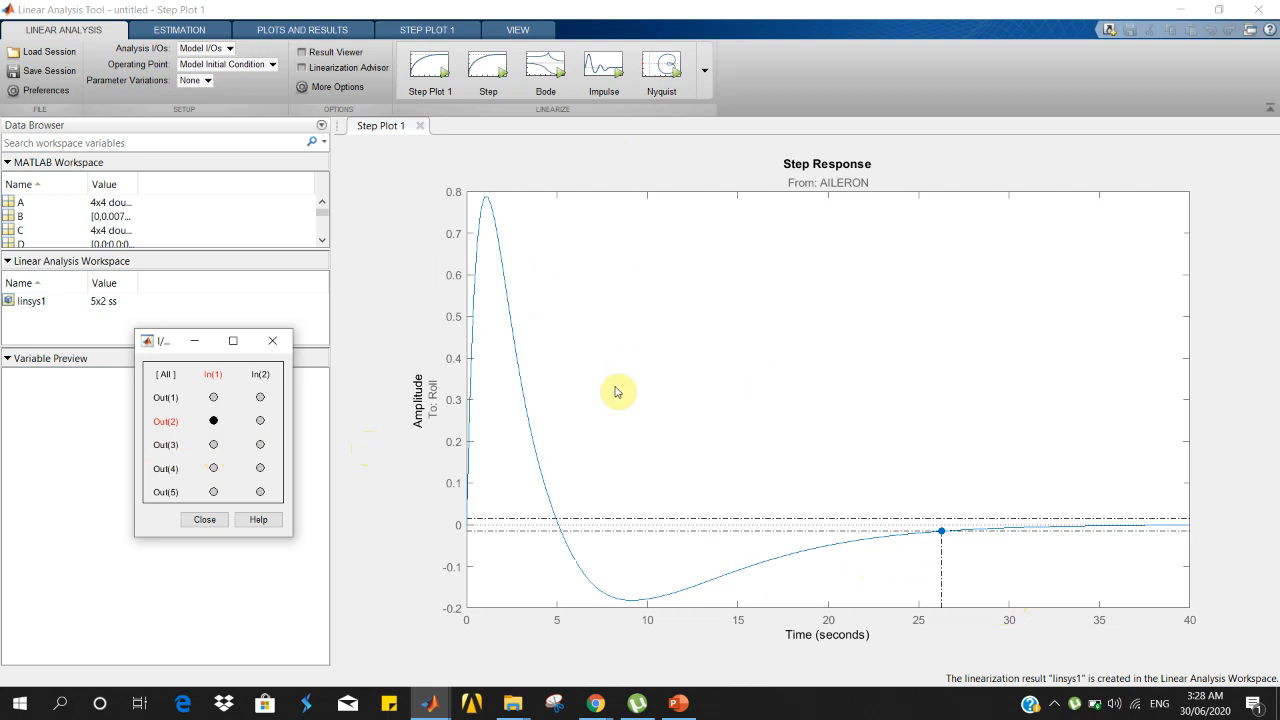
pyautogui.click(941, 533)
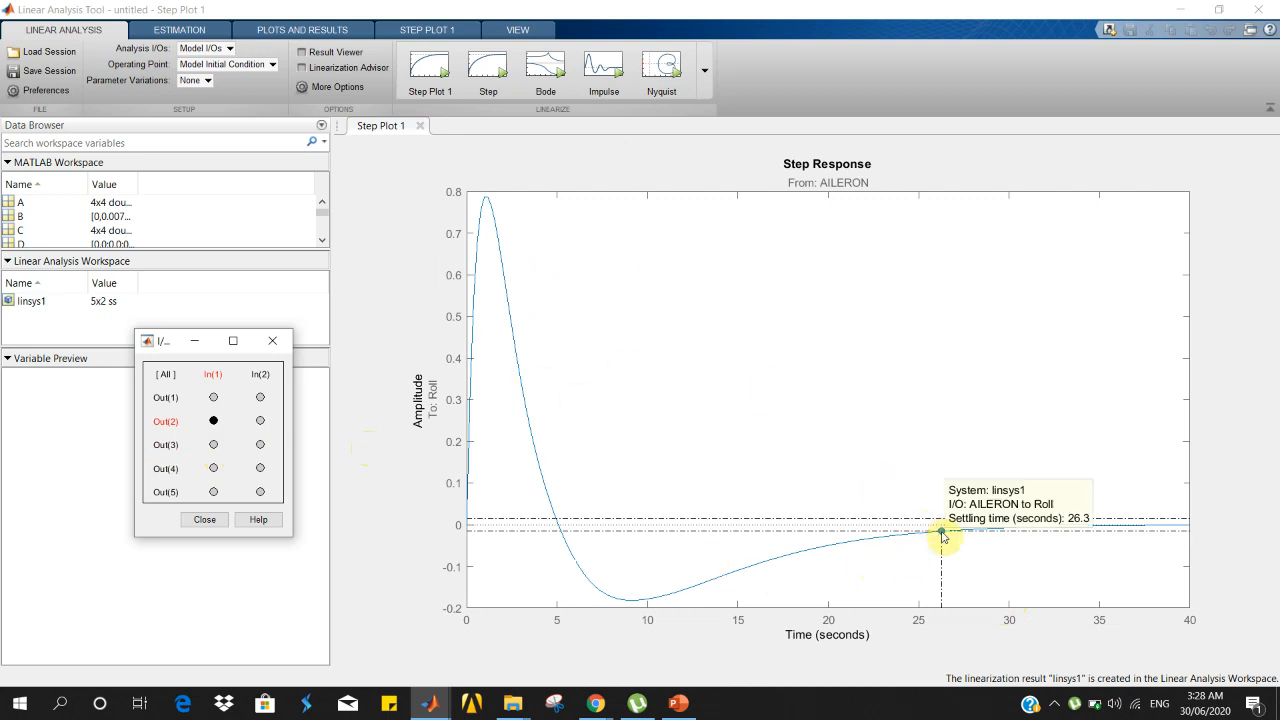
pyautogui.click(213, 445)
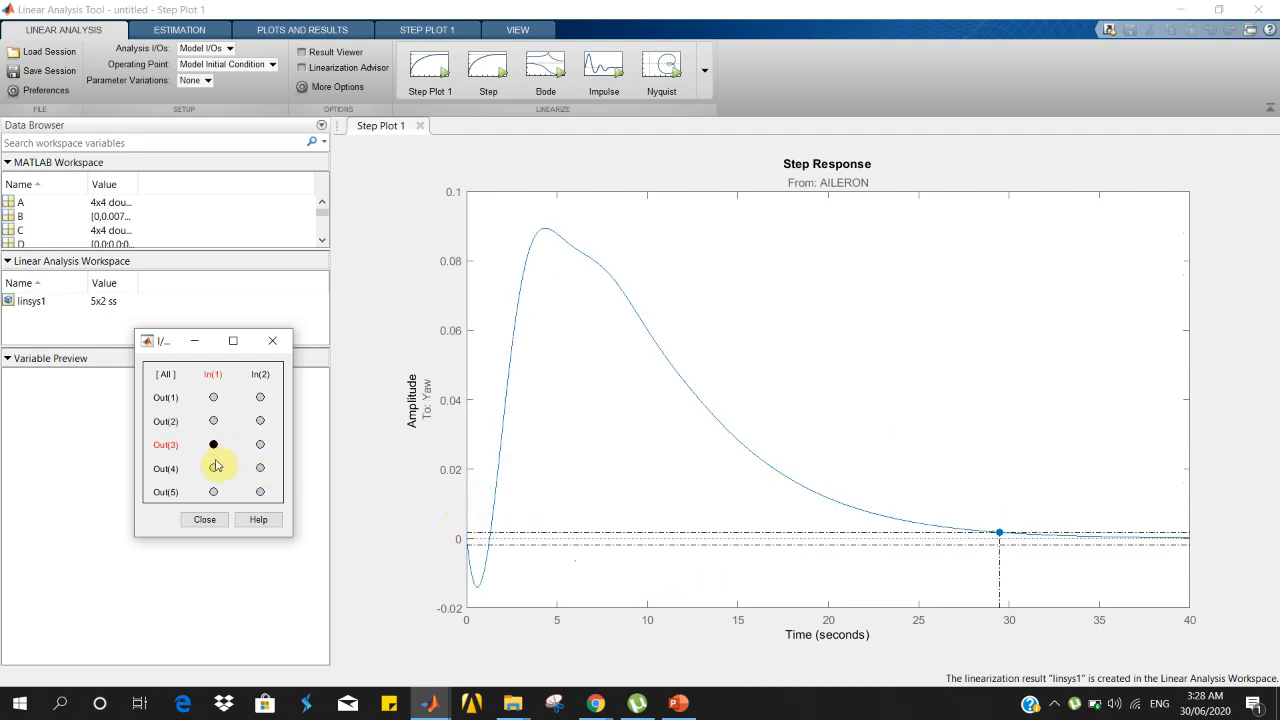
pyautogui.click(214, 468)
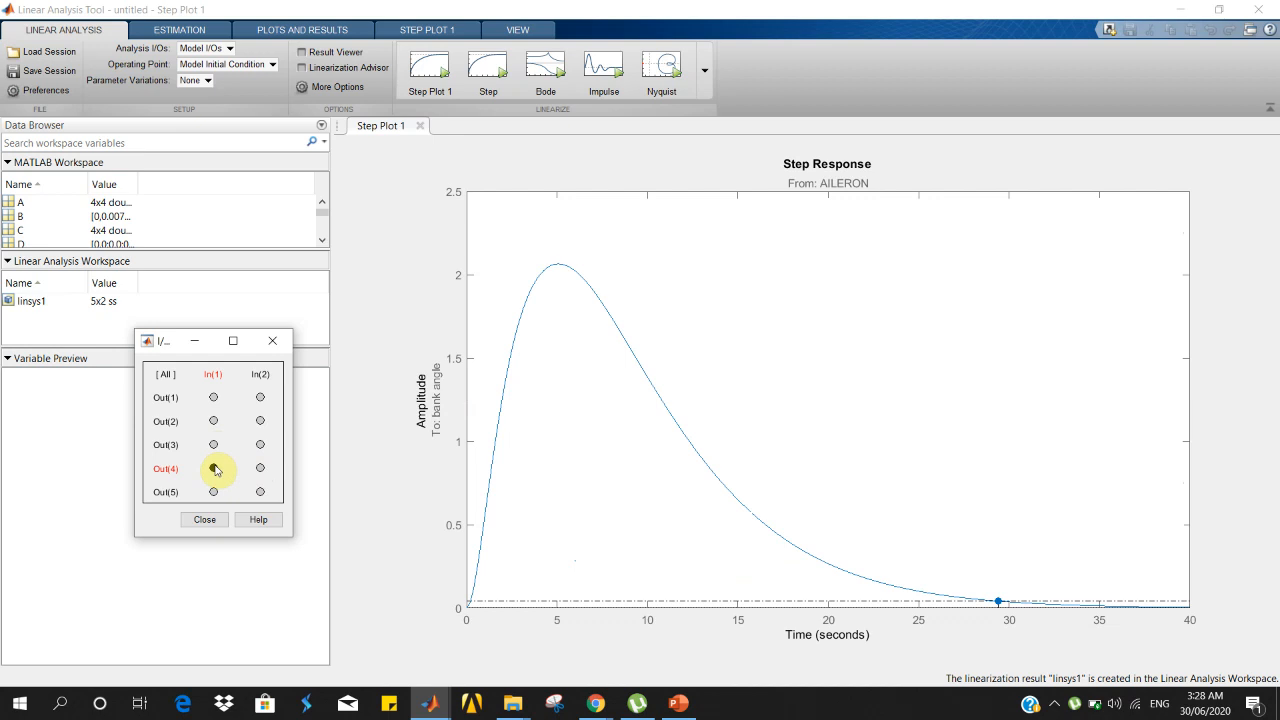
# Switch back to the untitled model and inspect the Psi feedback path into the summing junction after the AILERON input
pyautogui.moveTo(432, 703)
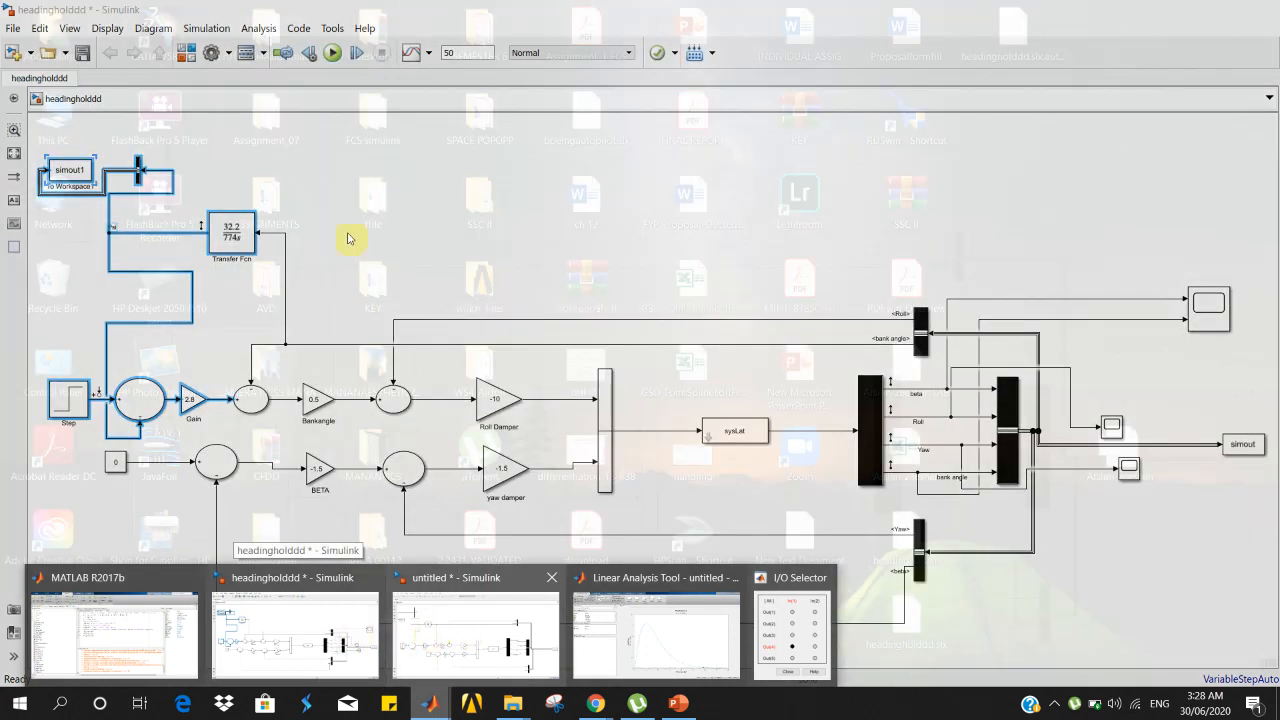
pyautogui.click(430, 630)
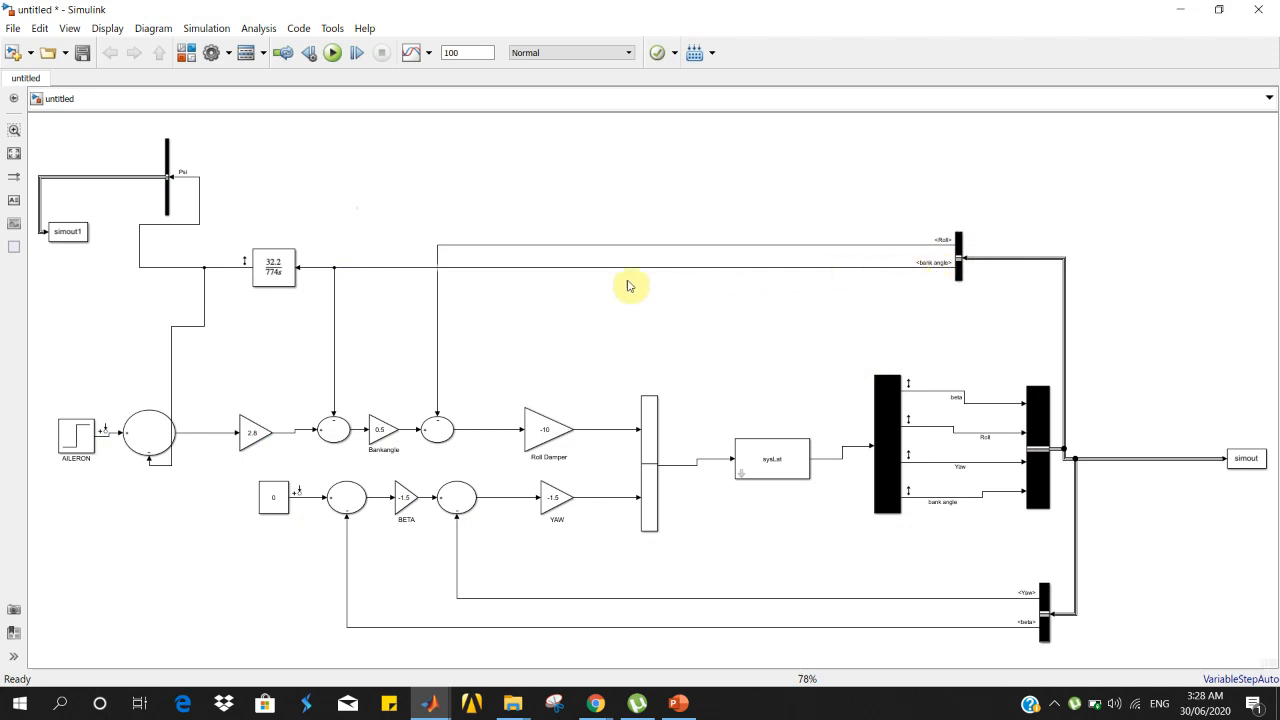
pyautogui.click(166, 412)
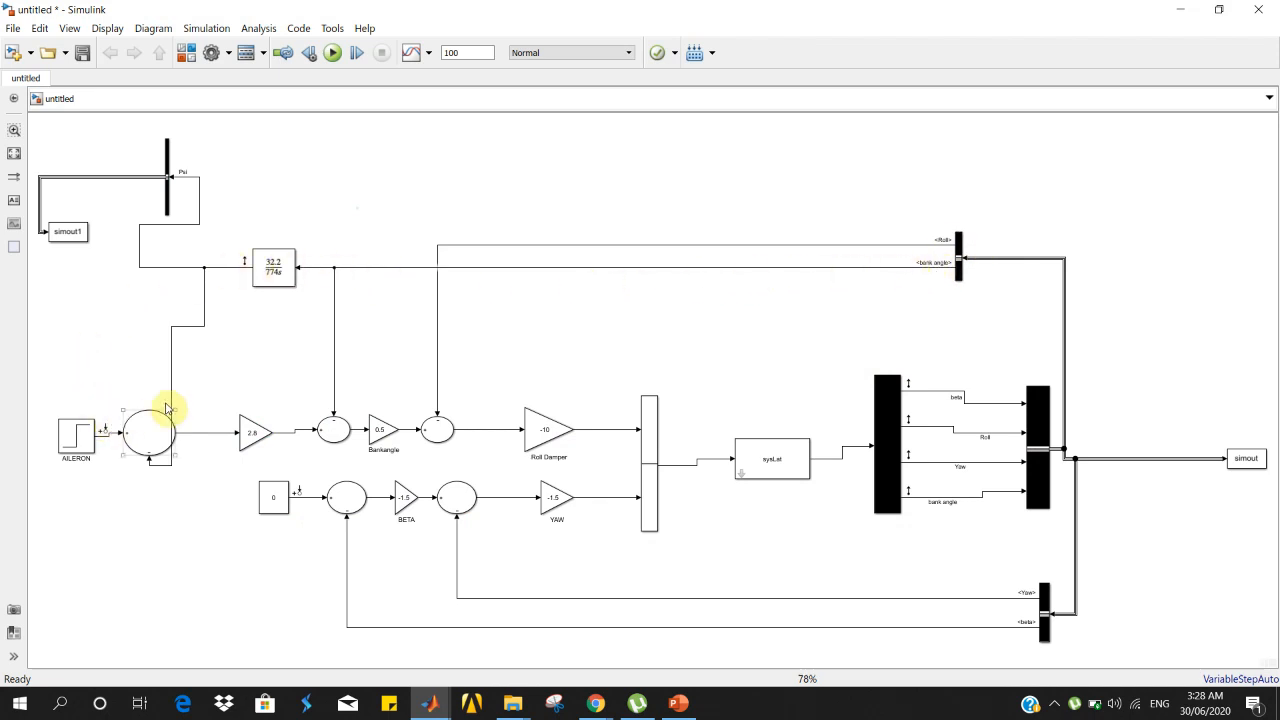
pyautogui.click(165, 363)
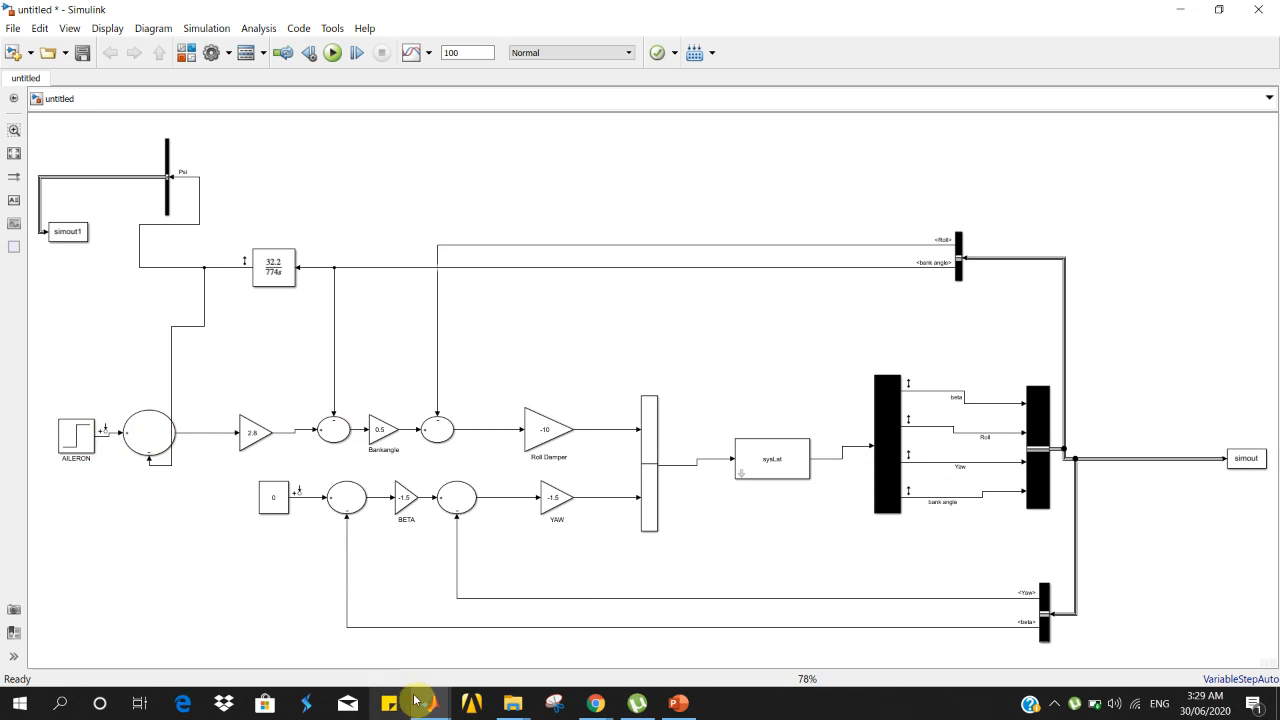
# Switch to the Linear Analysis Tool and check the settling time of the AILERON to bank angle response
pyautogui.moveTo(430, 700)
pyautogui.click(676, 628)
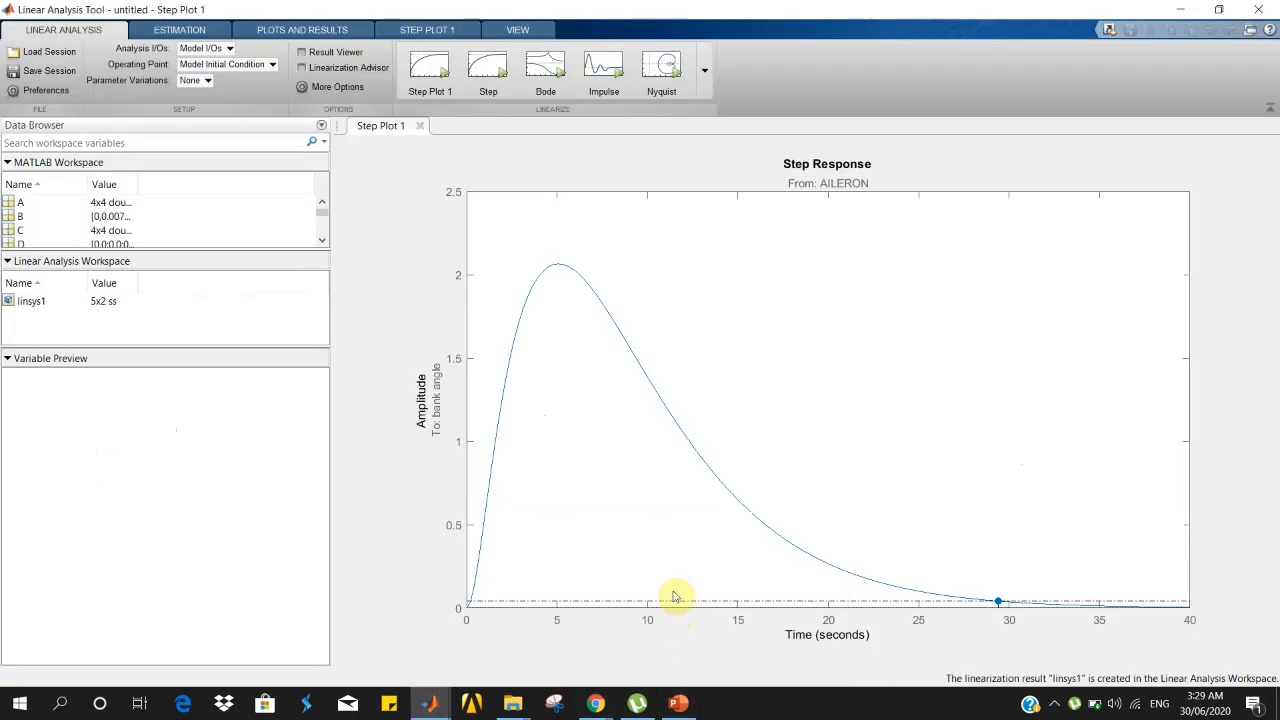
pyautogui.click(997, 605)
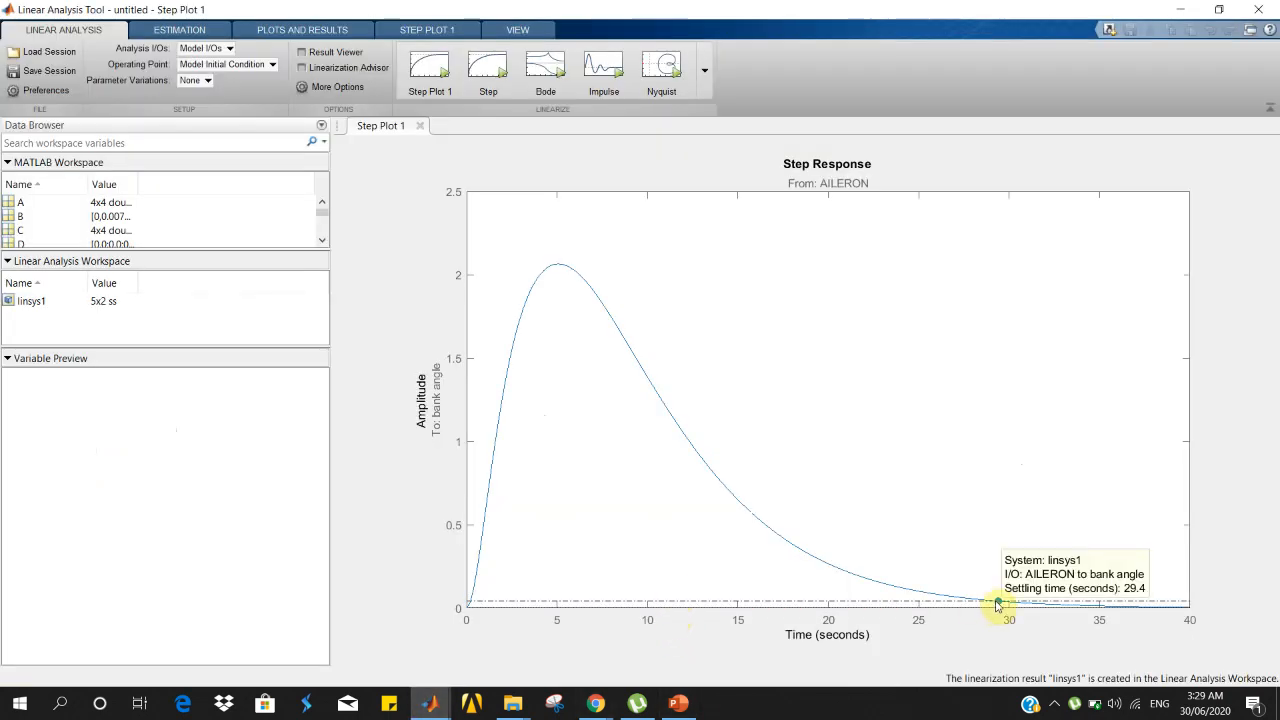
# Bring up the I/O Selector and view the AILERON step responses to Yaw, Roll and beta in turn
pyautogui.rightClick(601, 248)
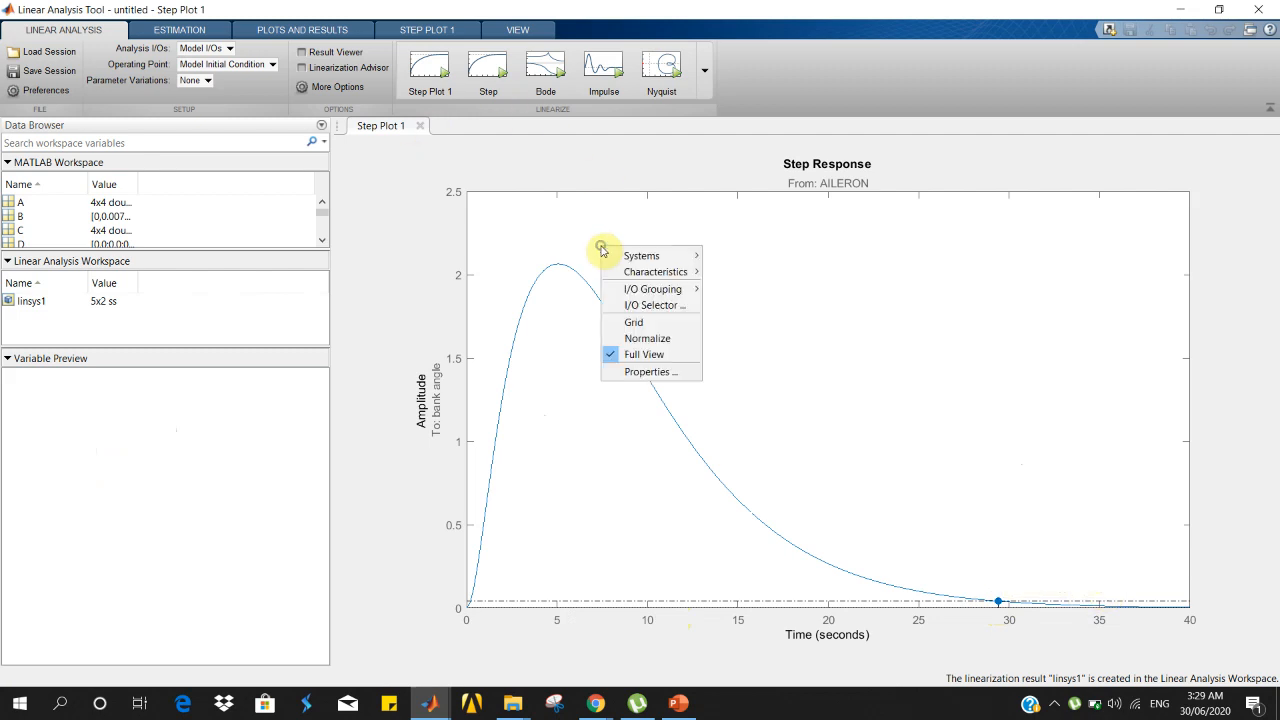
pyautogui.click(632, 306)
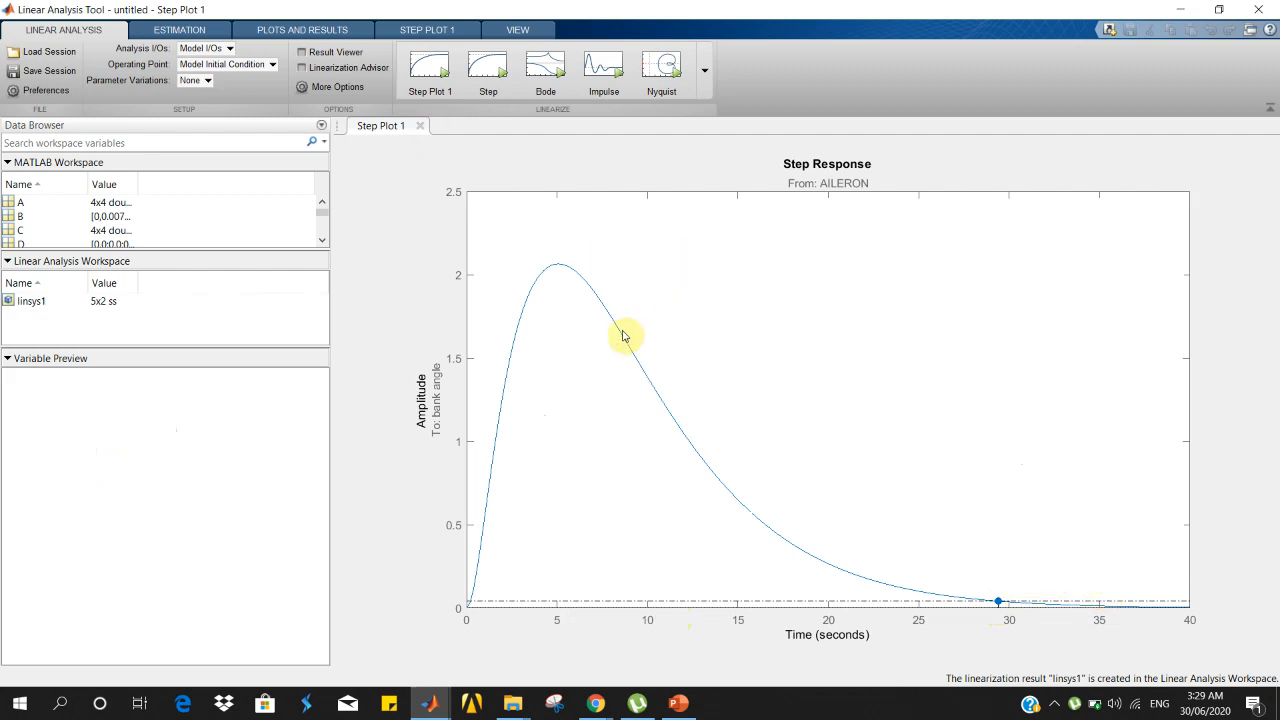
pyautogui.moveTo(432, 700)
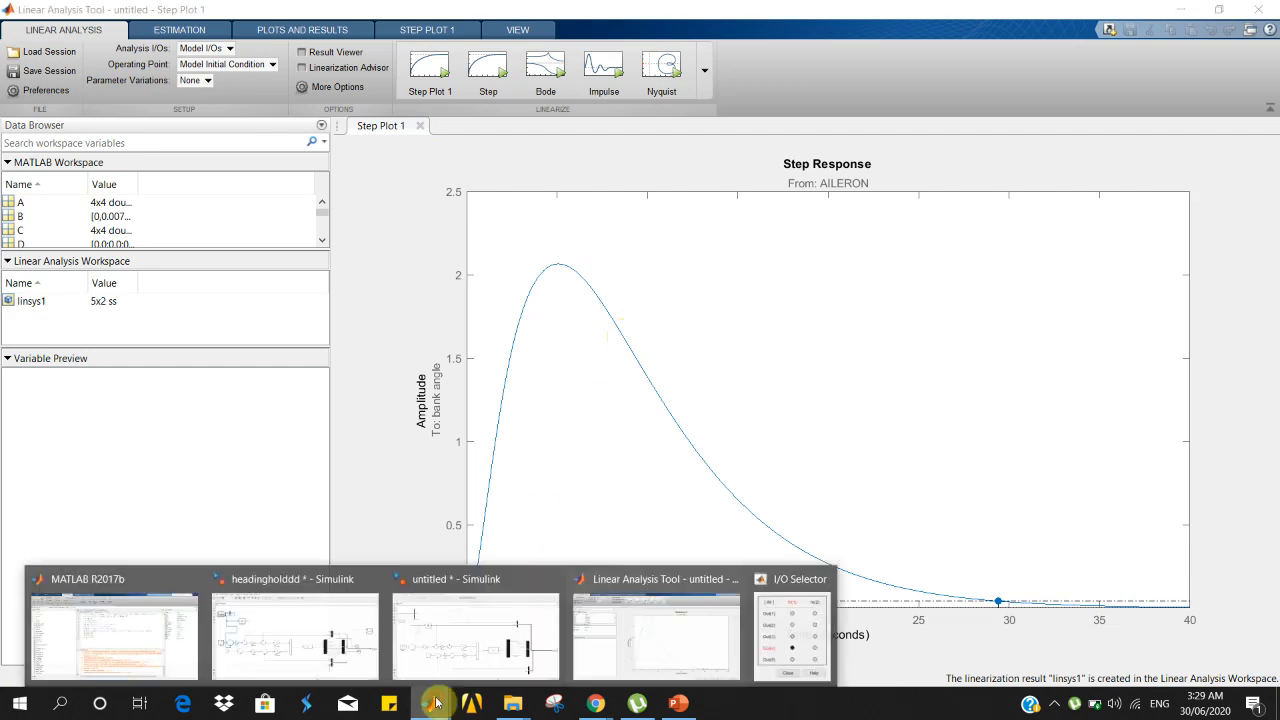
pyautogui.click(826, 622)
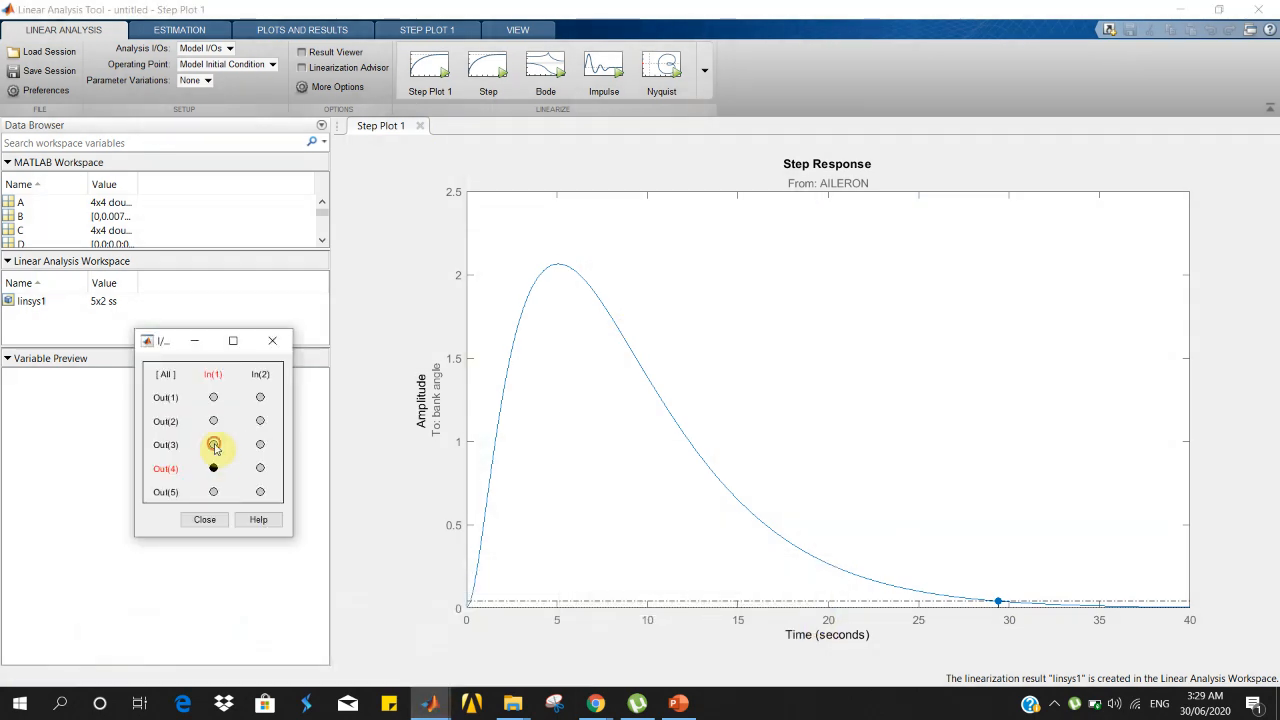
pyautogui.click(213, 444)
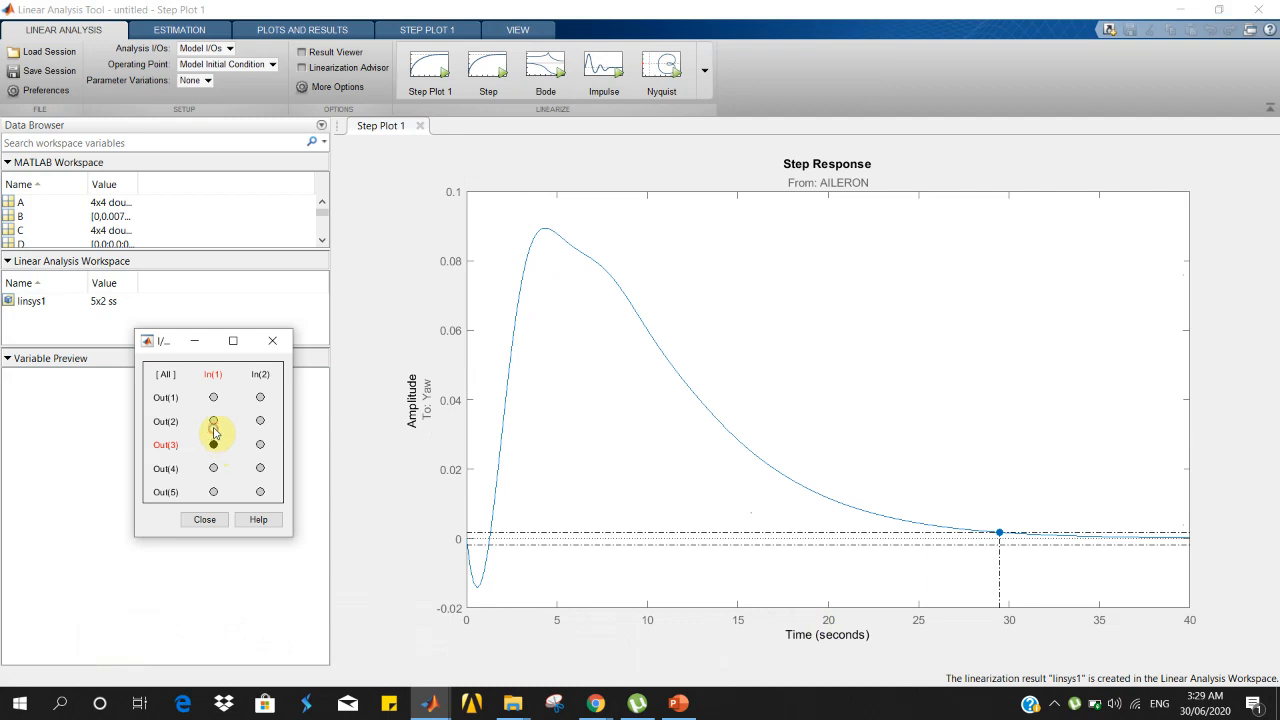
pyautogui.click(213, 421)
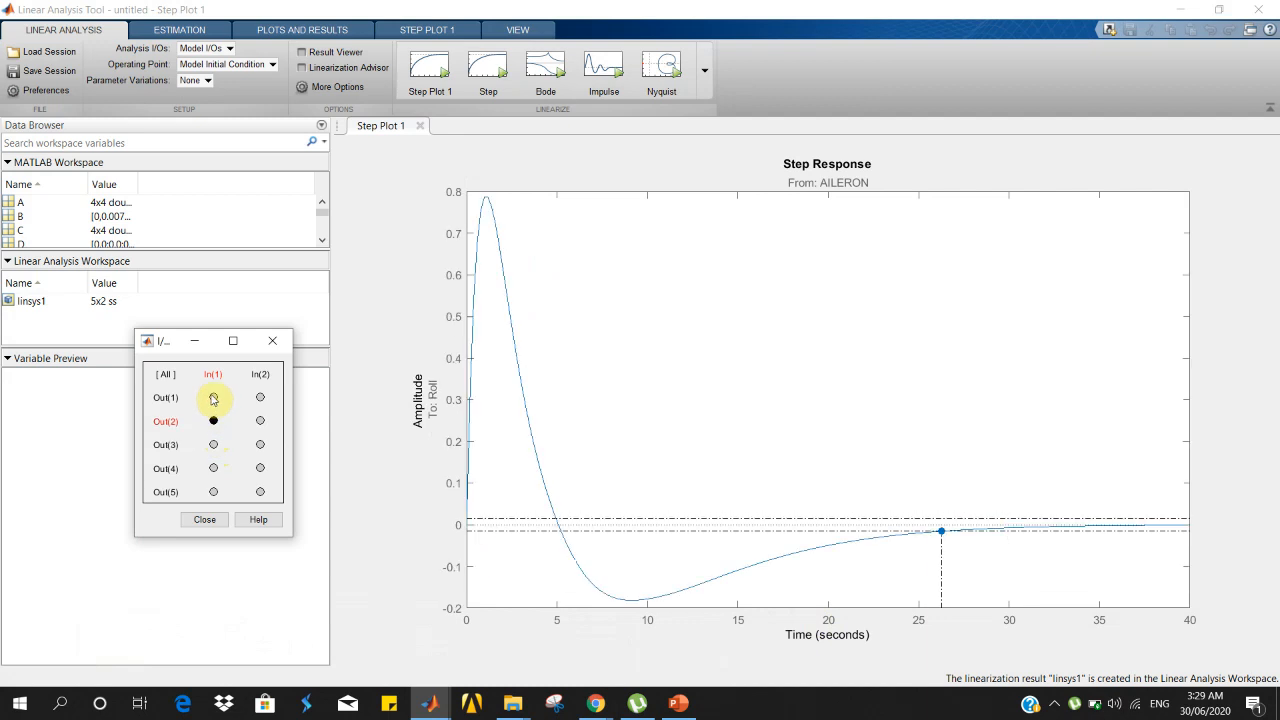
pyautogui.click(212, 397)
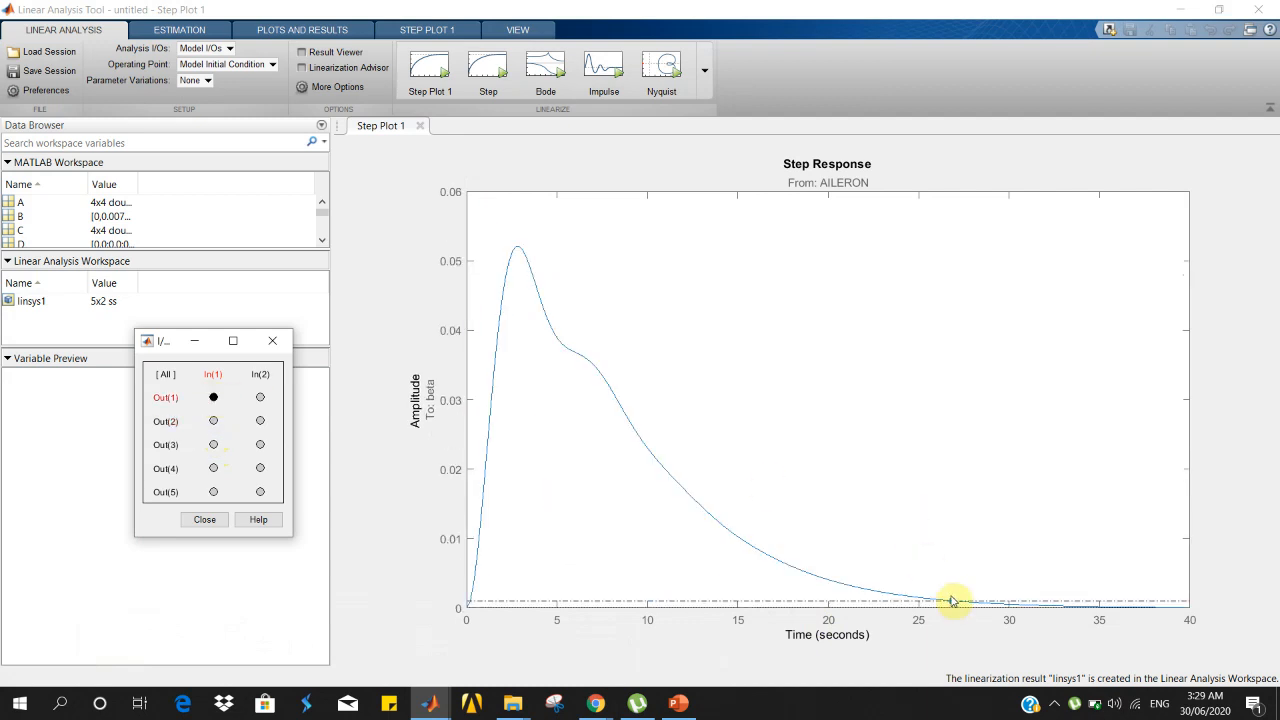
# Display the Constant to beta step response, read its settling time, and bring back the I/O Selector
pyautogui.click(261, 397)
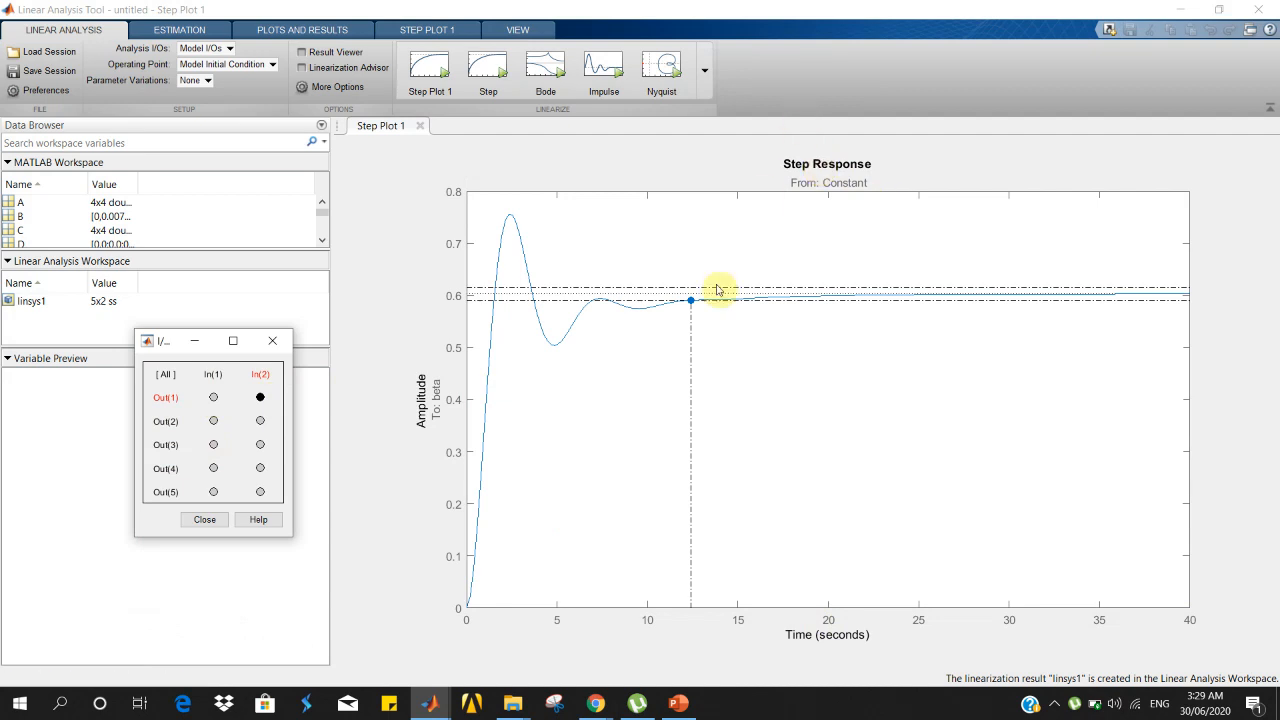
pyautogui.click(690, 301)
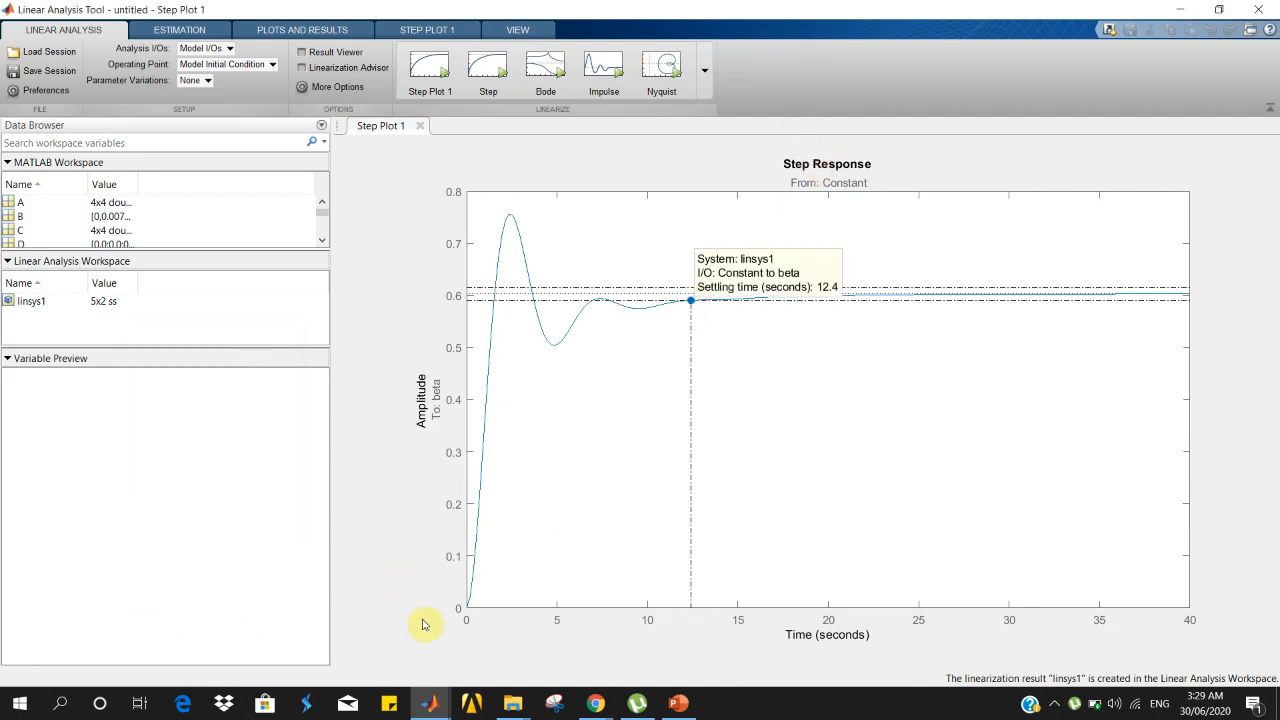
pyautogui.moveTo(430, 703)
pyautogui.click(786, 623)
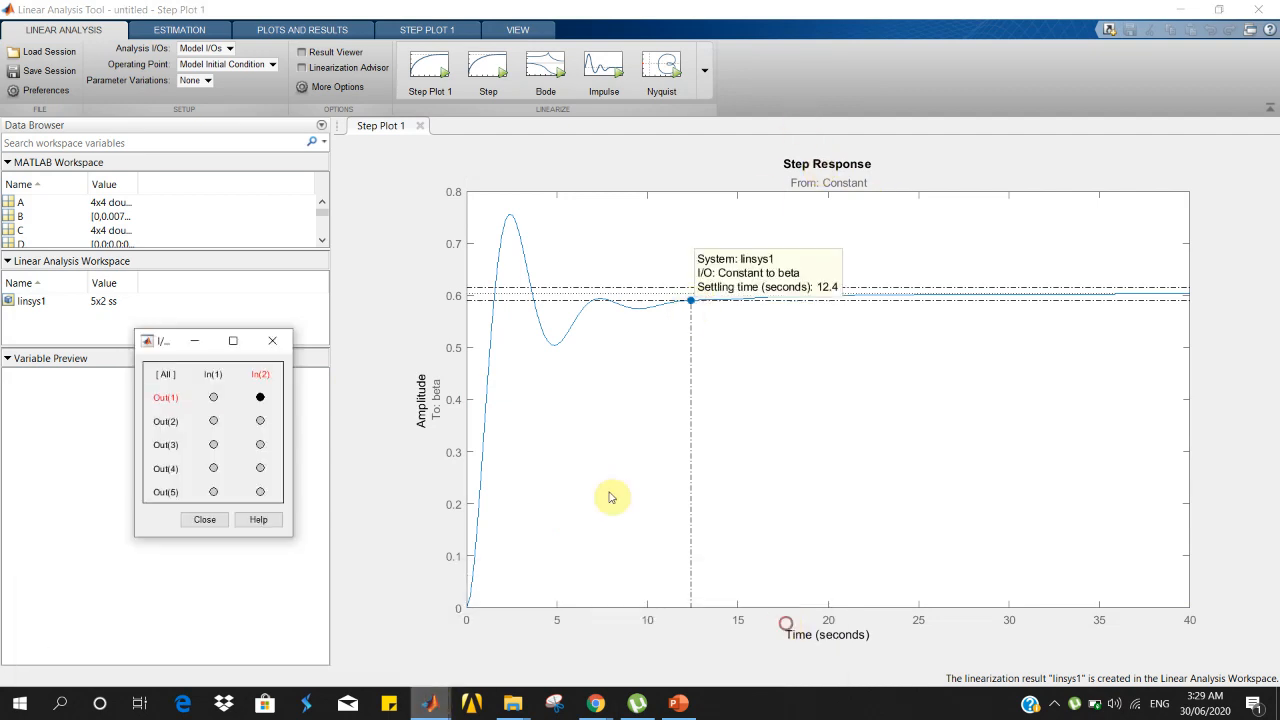
# View the Constant input's responses to Roll, Yaw, bank angle and Psi, then close the selector and minimize the analysis window
pyautogui.click(260, 421)
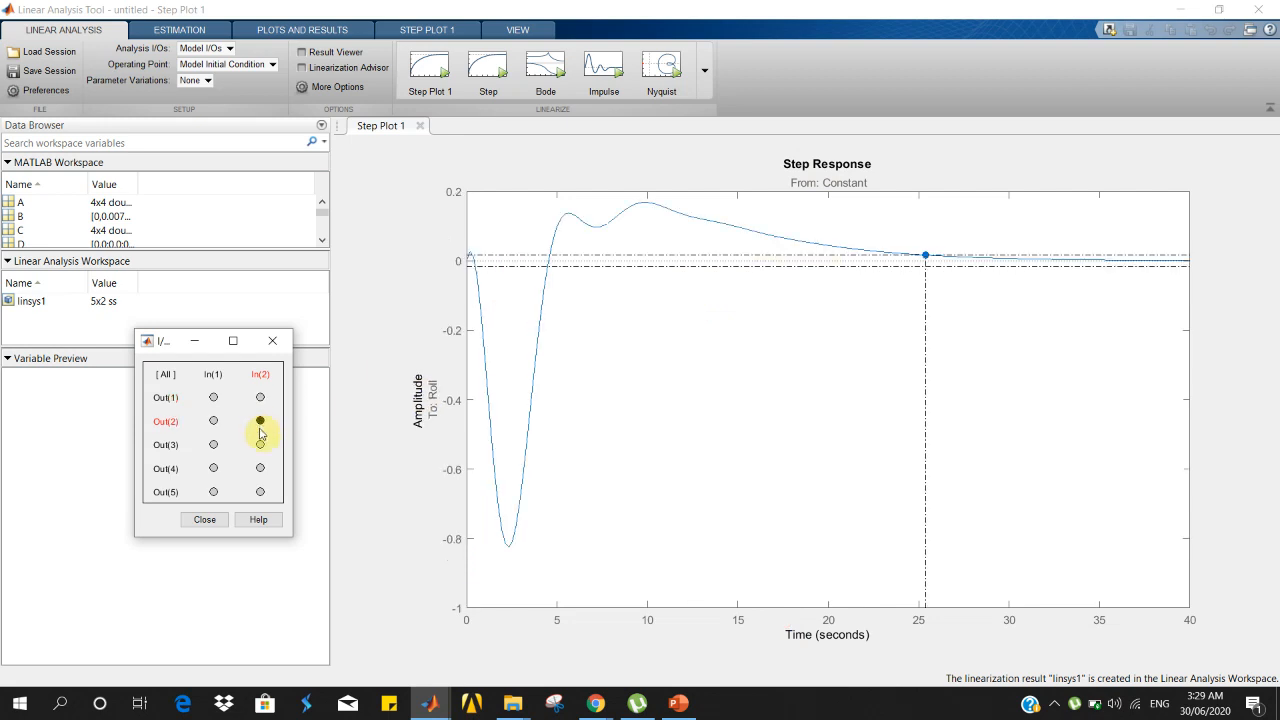
pyautogui.click(260, 444)
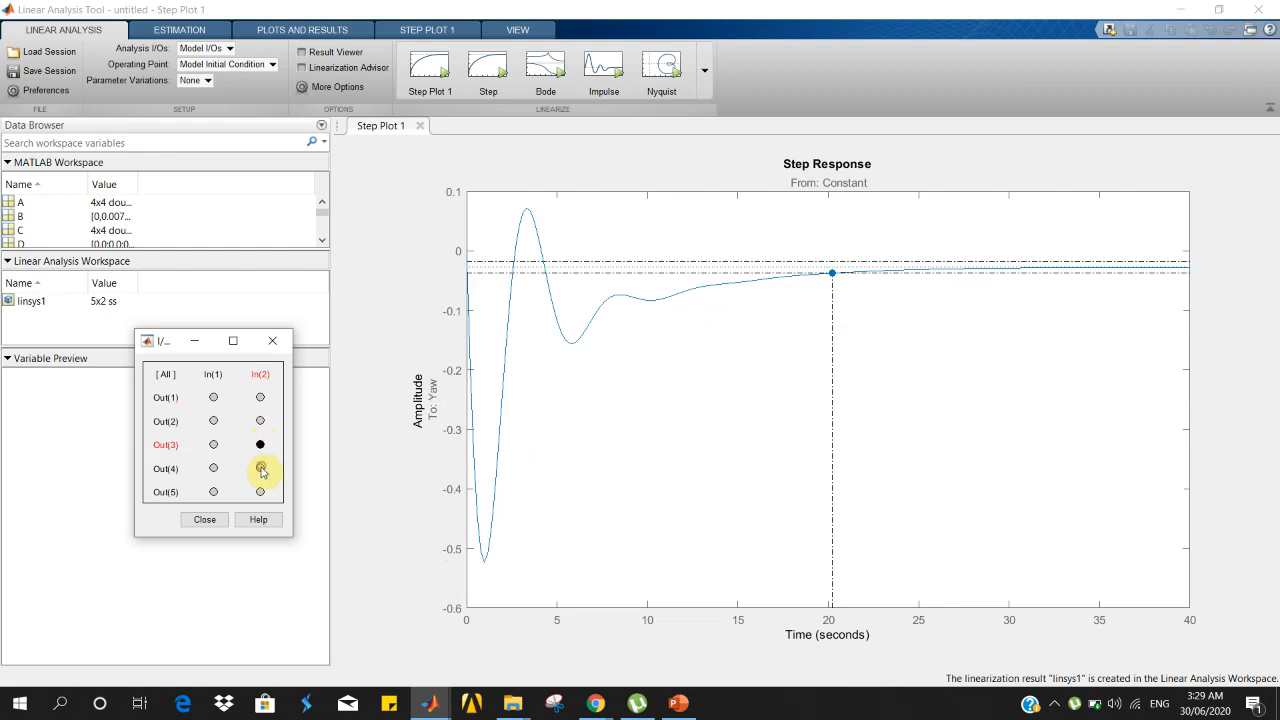
pyautogui.click(260, 468)
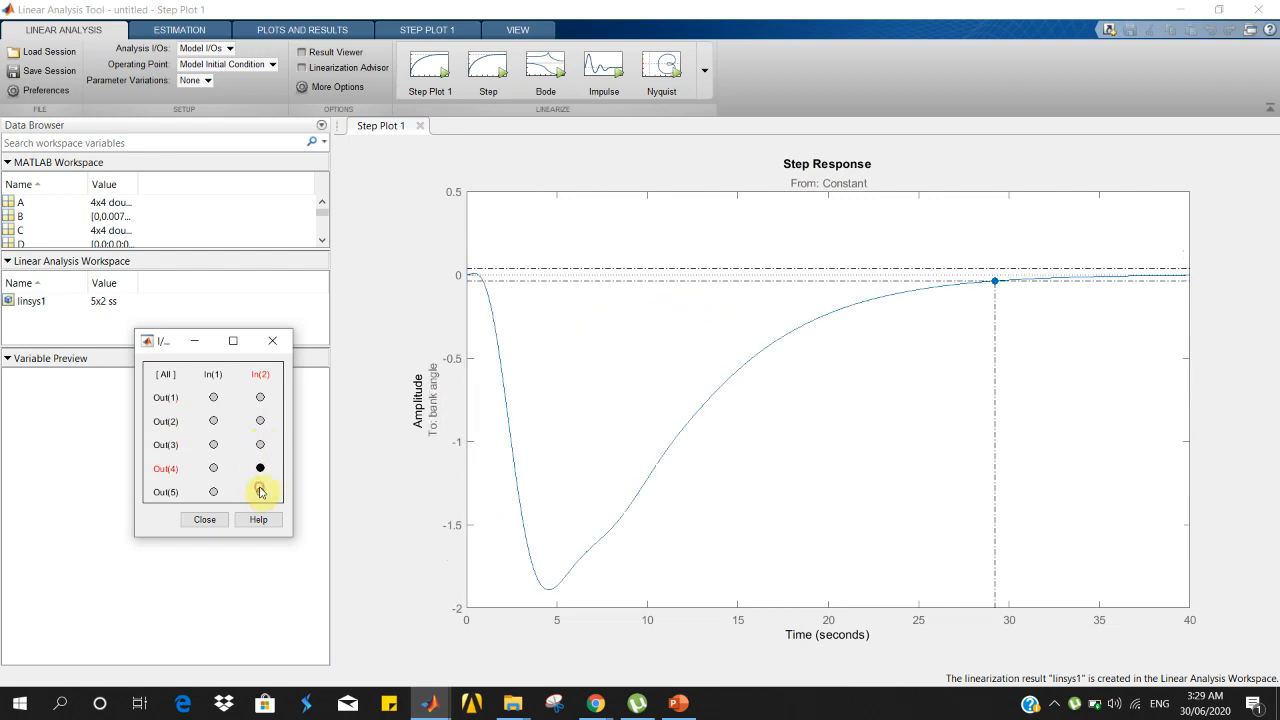
pyautogui.click(260, 490)
pyautogui.click(273, 341)
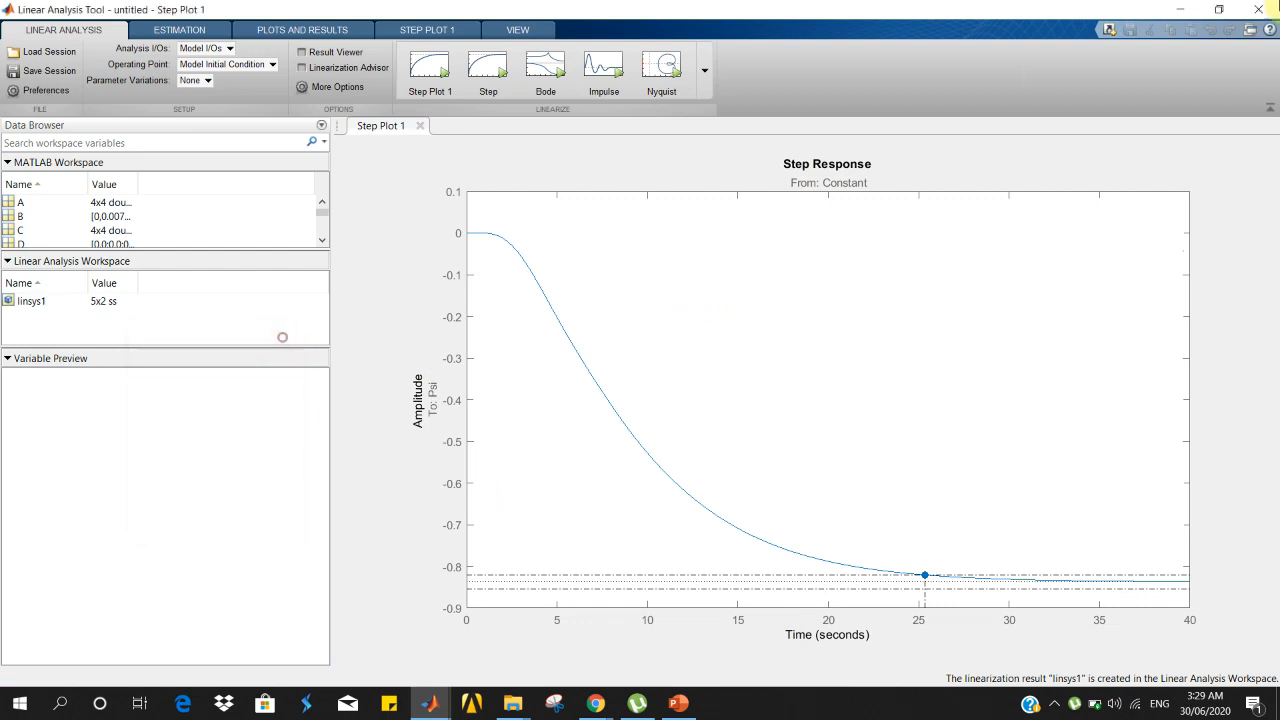
pyautogui.click(1180, 9)
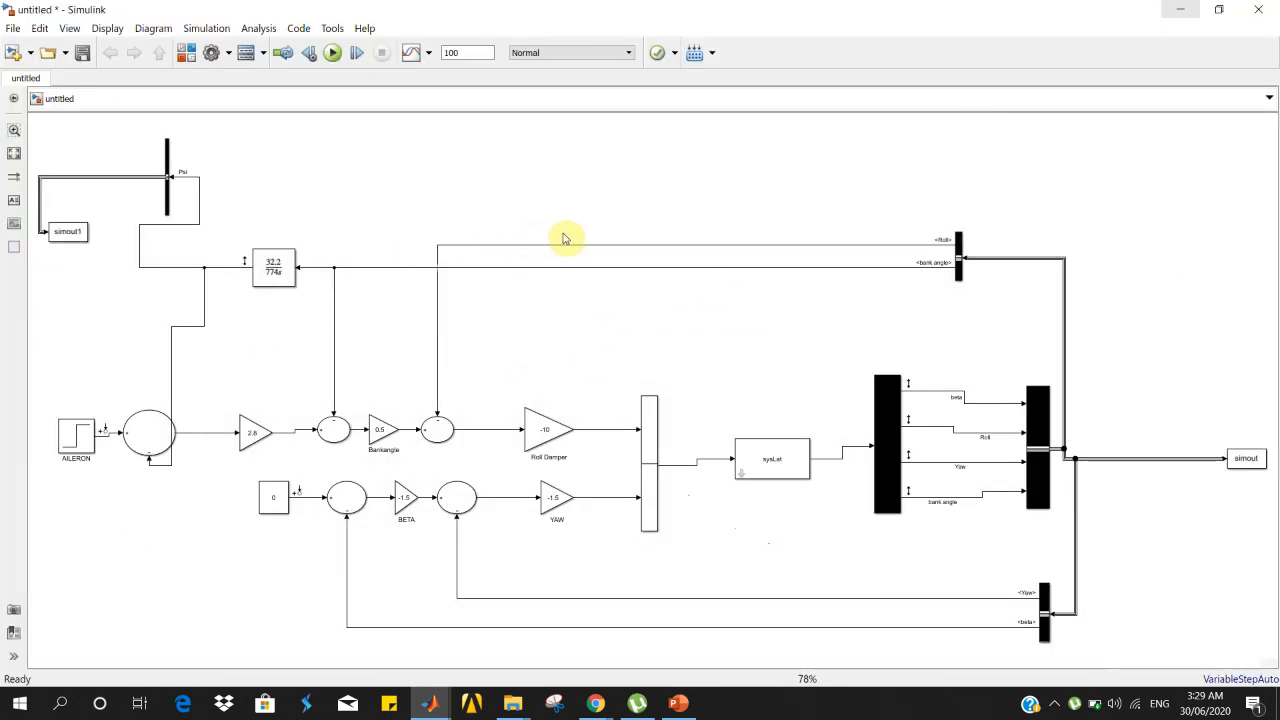
# Switch to the MATLAB command window and try to plot the simulation output with plot(simout)
pyautogui.moveTo(429, 703)
pyautogui.click(178, 651)
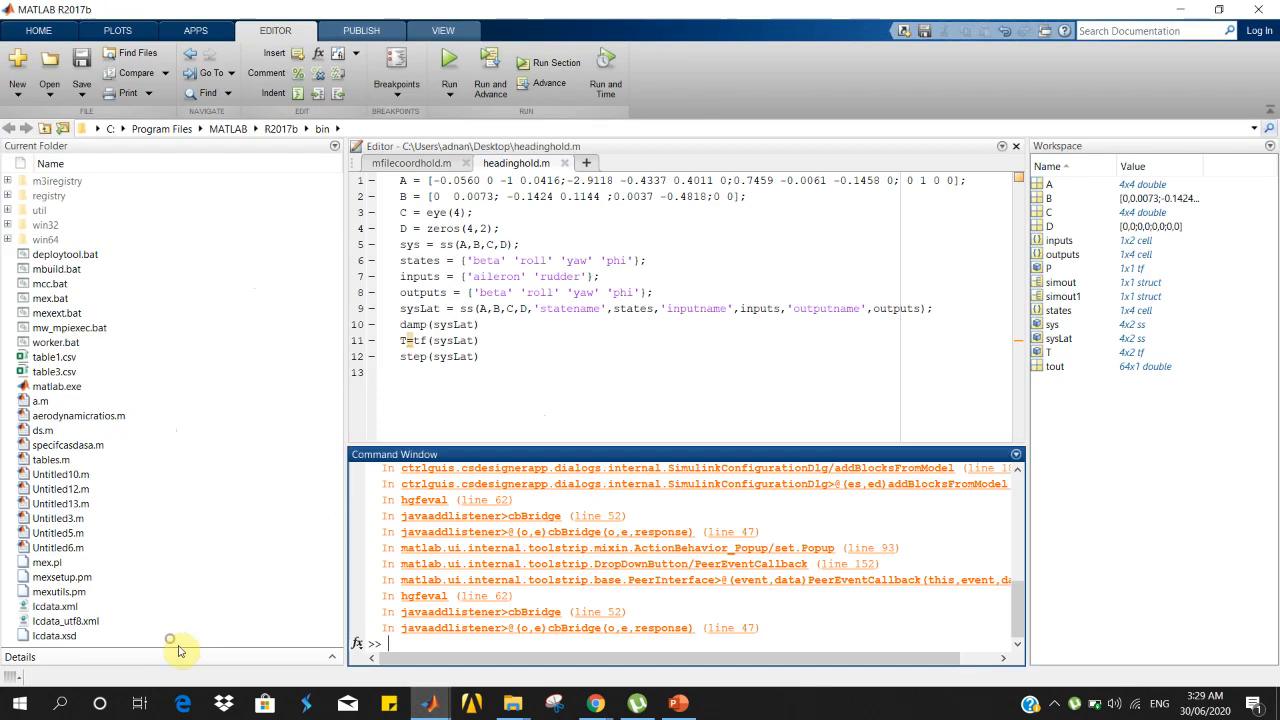
pyautogui.click(435, 647)
pyautogui.write('plo')
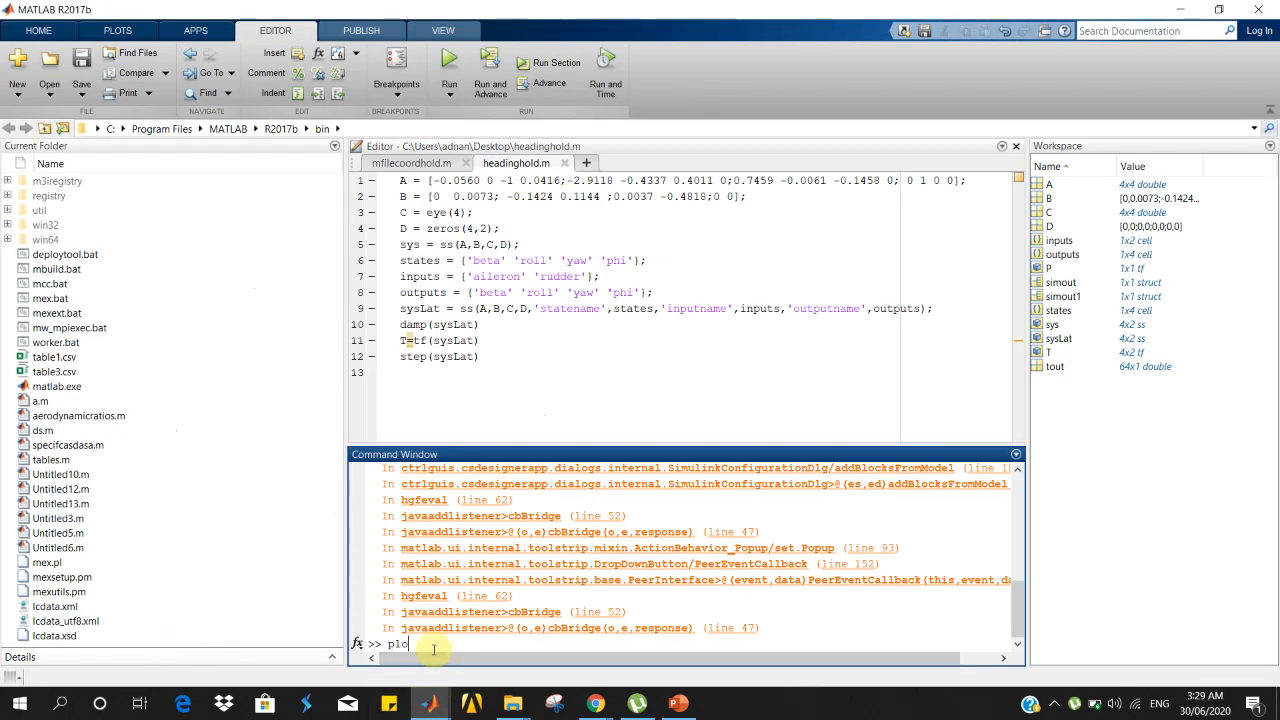
pyautogui.press('Return')
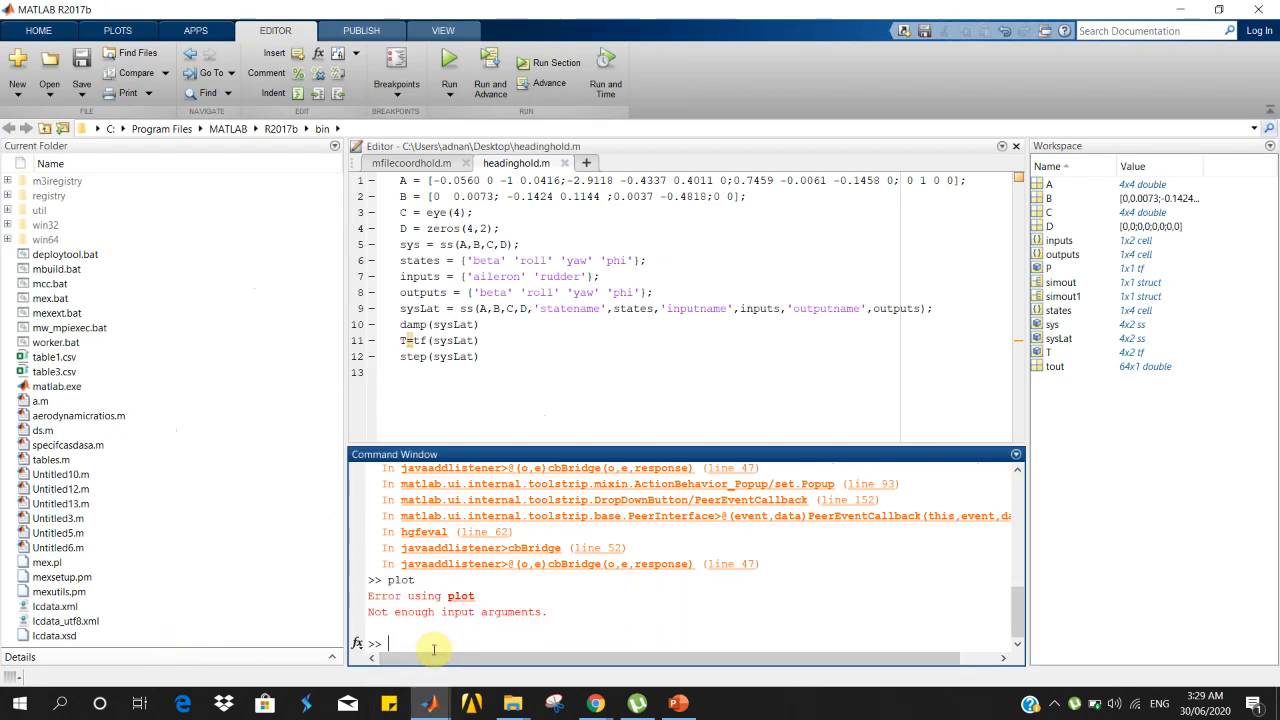
pyautogui.press('Up')
pyautogui.write('(')
pyautogui.press('Return')
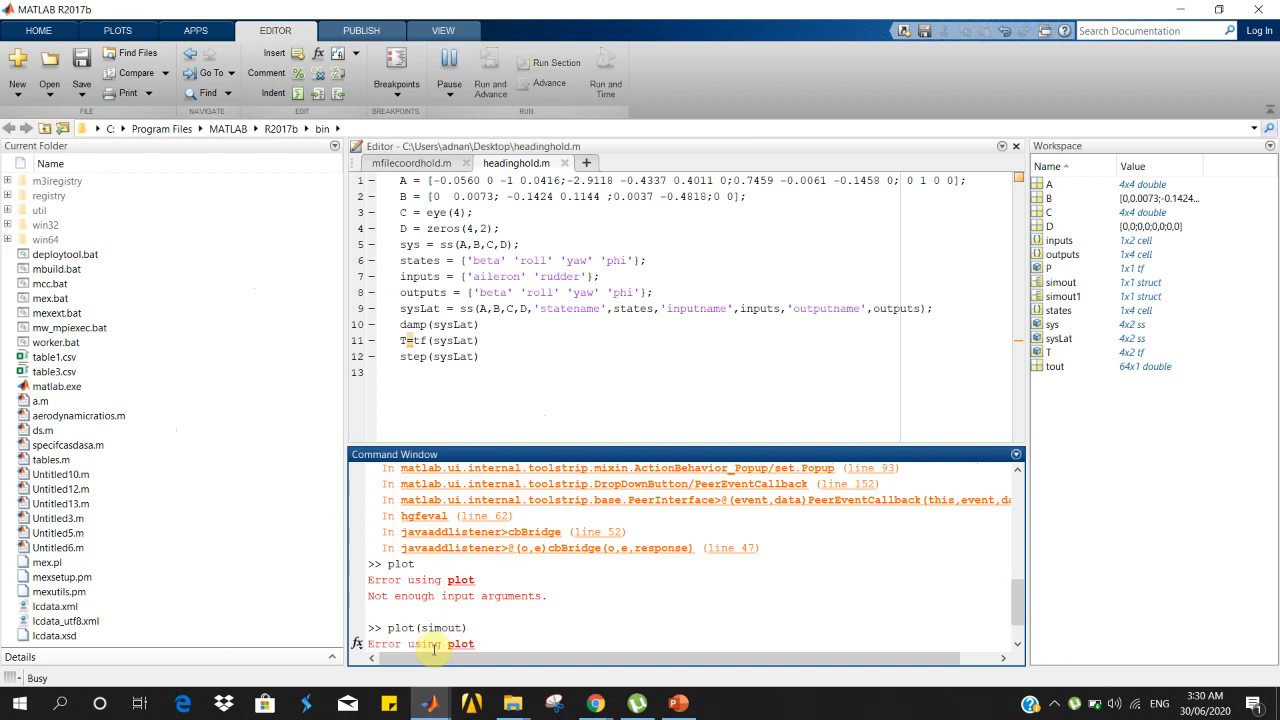
# Plot the beta signal with plot(simout.beta), enlarge the figure to examine it, and close it
pyautogui.press('Up')
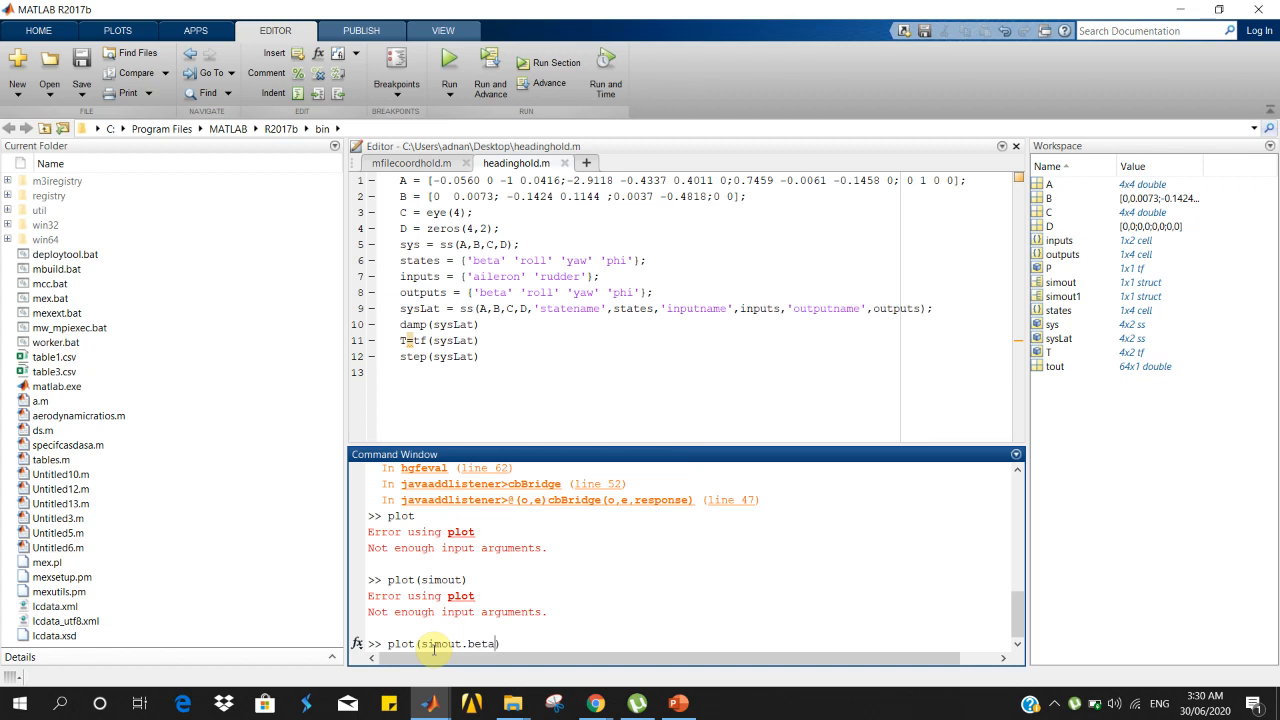
pyautogui.press('Return')
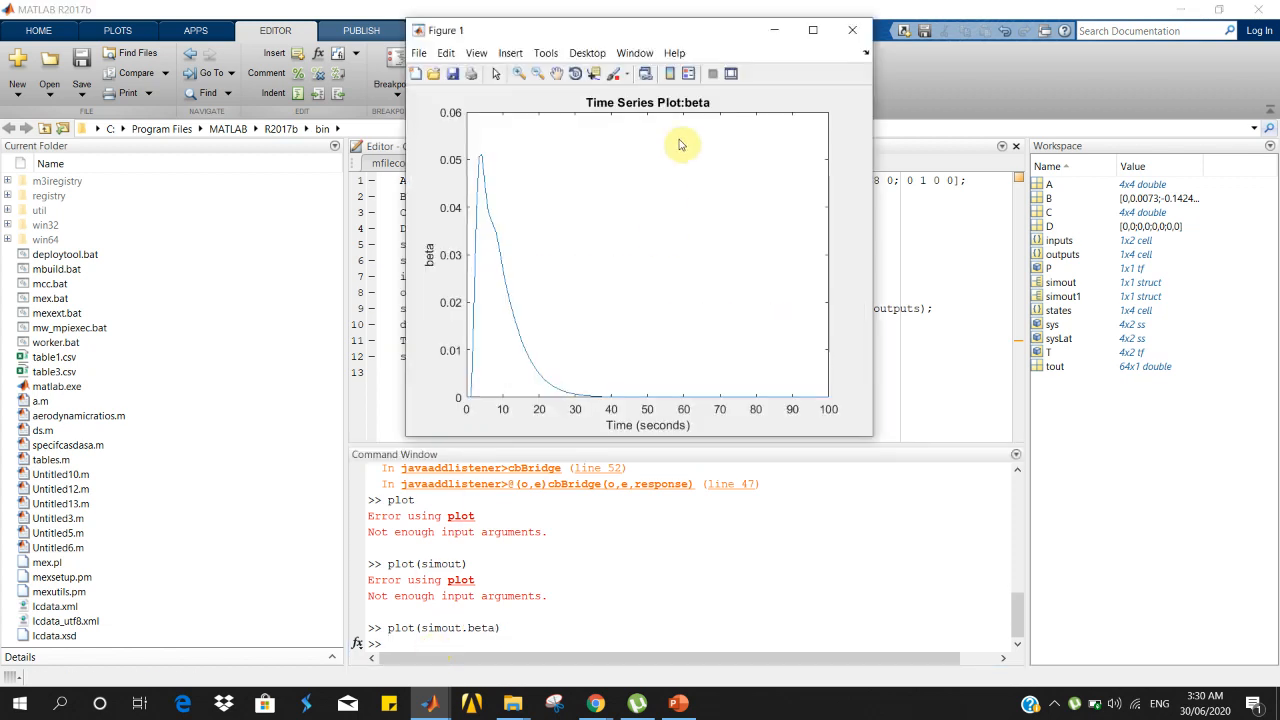
pyautogui.click(812, 31)
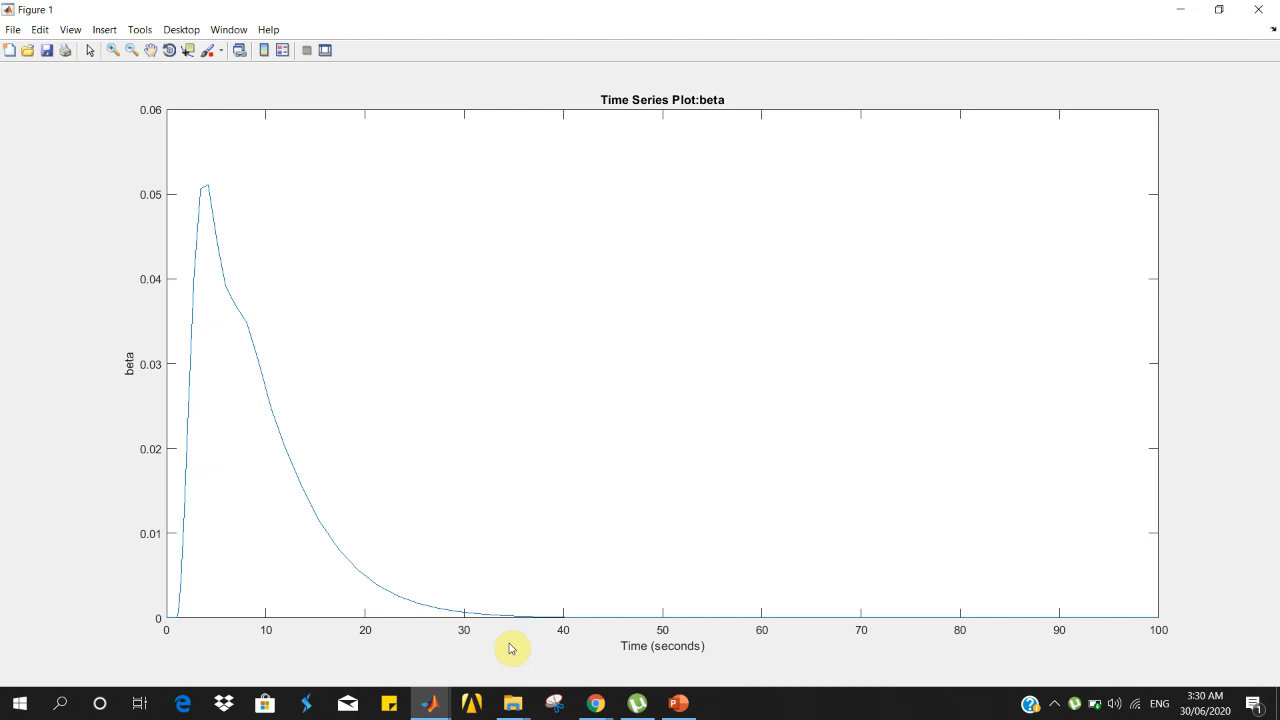
pyautogui.click(1258, 9)
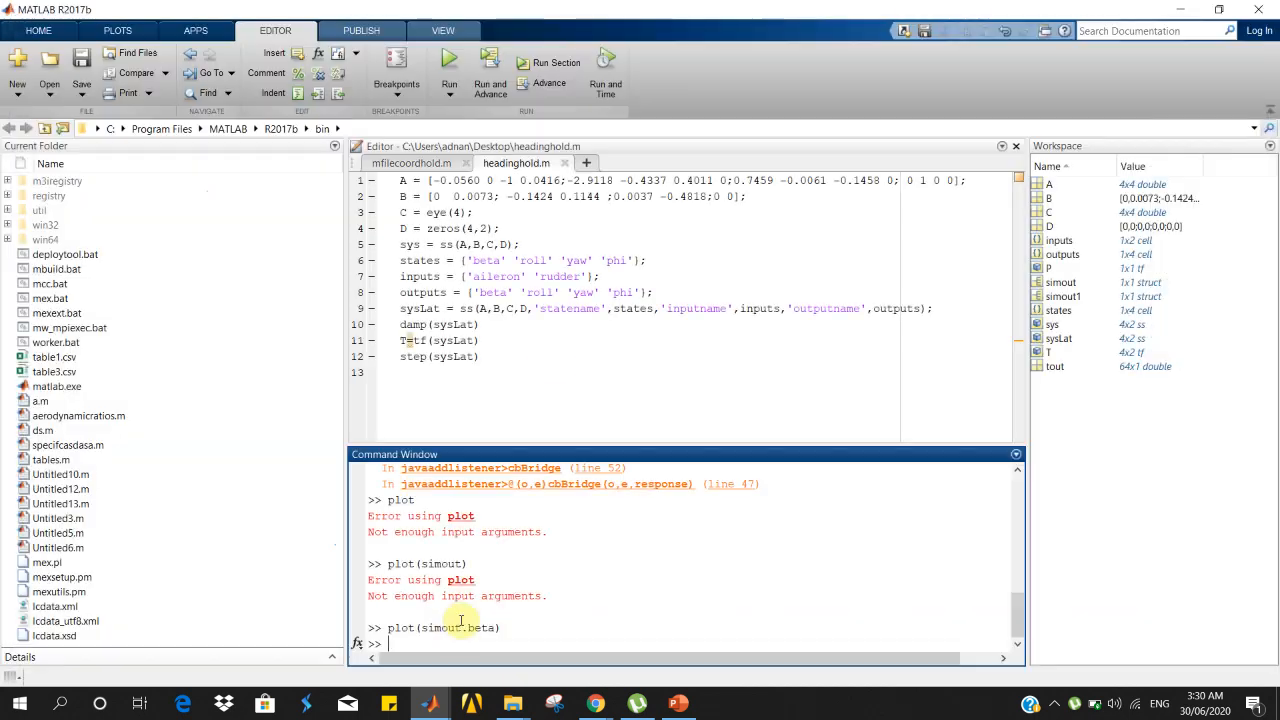
# Plot the roll signal with plot(simout.Roll), view the figure, and close it
pyautogui.press('Up')
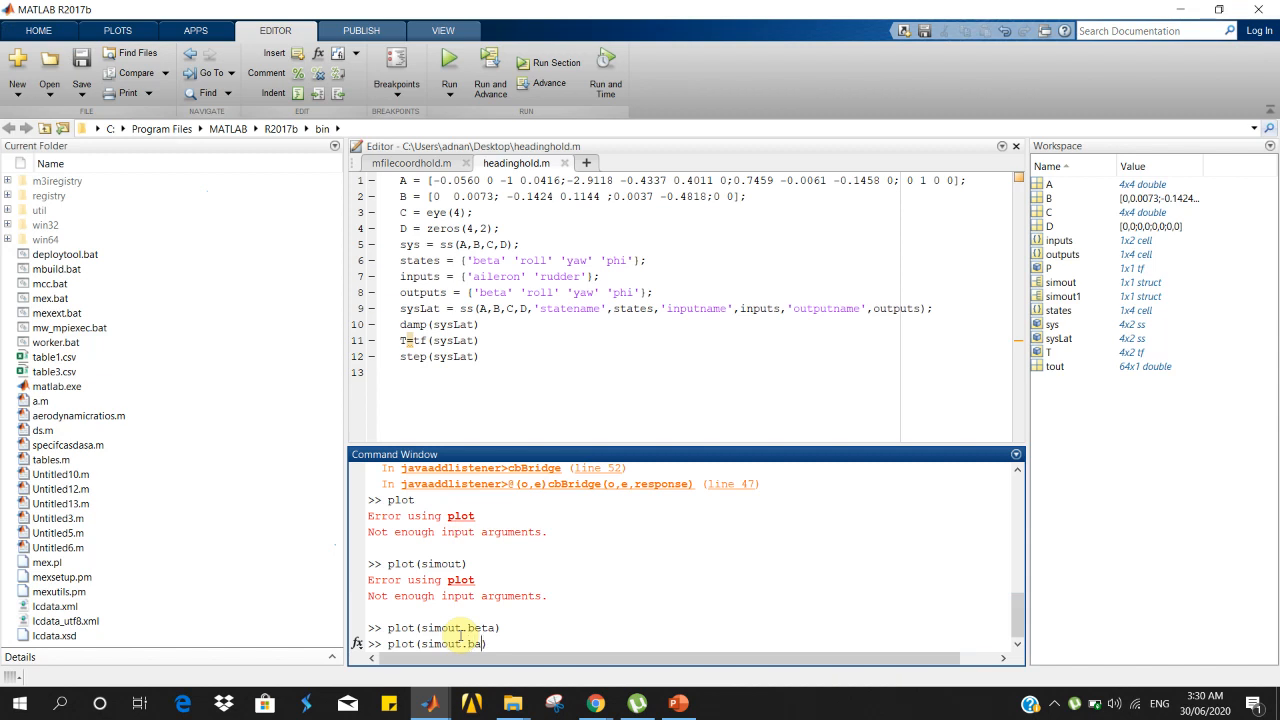
pyautogui.write('z')
pyautogui.press('BackSpace')
pyautogui.write('Roll')
pyautogui.press('Return')
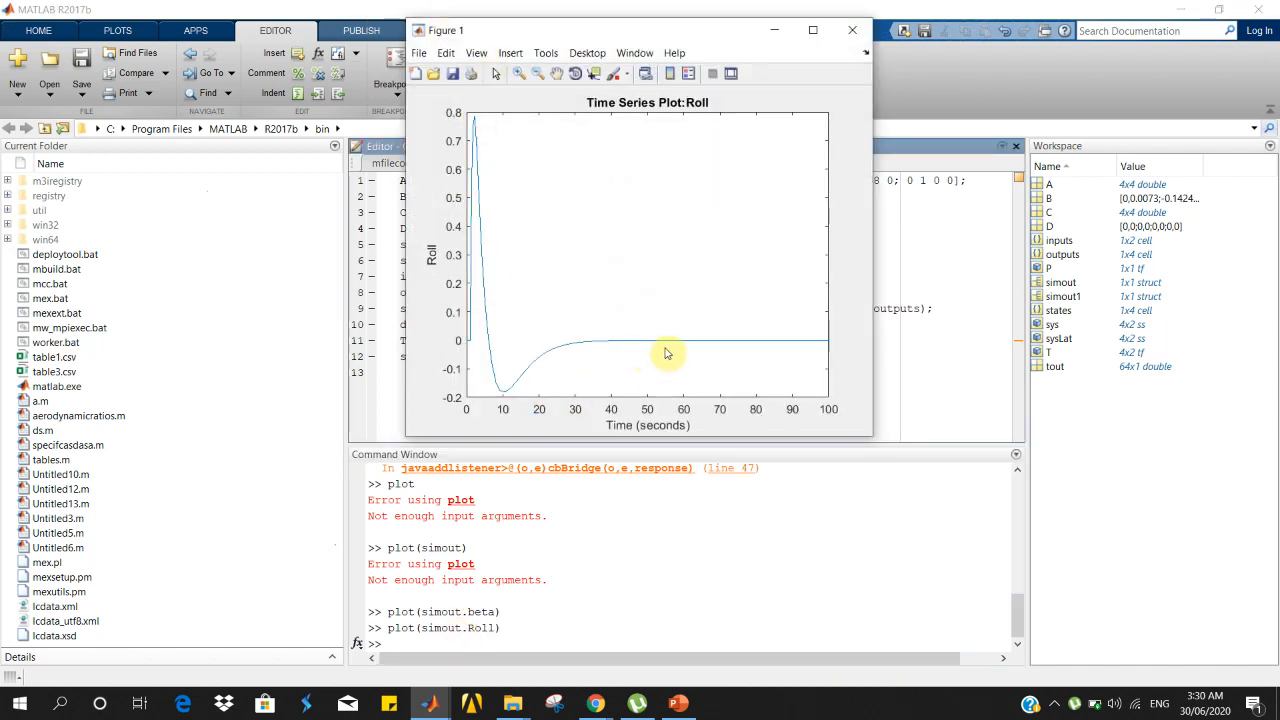
pyautogui.click(849, 26)
# Adapt the previous plot command to plot(simout1.Psi) and run it to plot the heading signal
pyautogui.press('Up')
pyautogui.press('Left')
pyautogui.press('Left')
pyautogui.press('Left')
pyautogui.press('Left')
pyautogui.press('Left')
pyautogui.press('Left')
pyautogui.write('1')
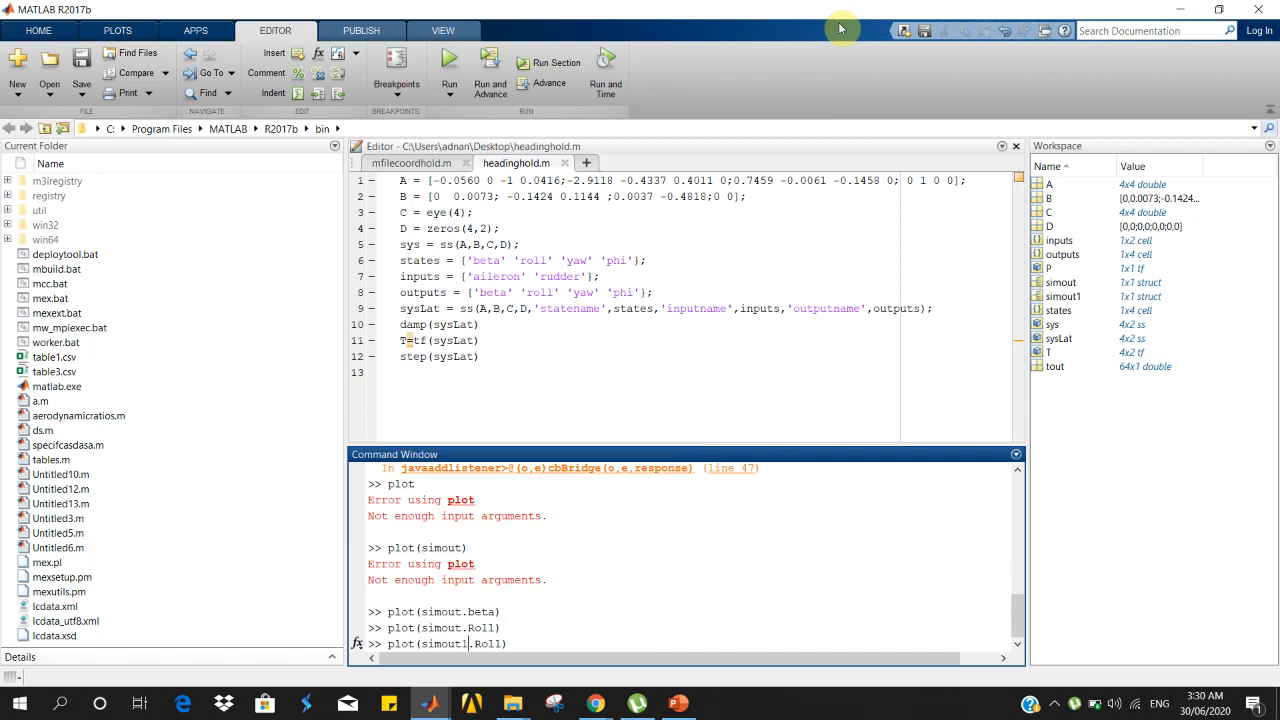
pyautogui.press('BackSpace')
pyautogui.press('BackSpace')
pyautogui.press('BackSpace')
pyautogui.write('si')
pyautogui.press('Return')
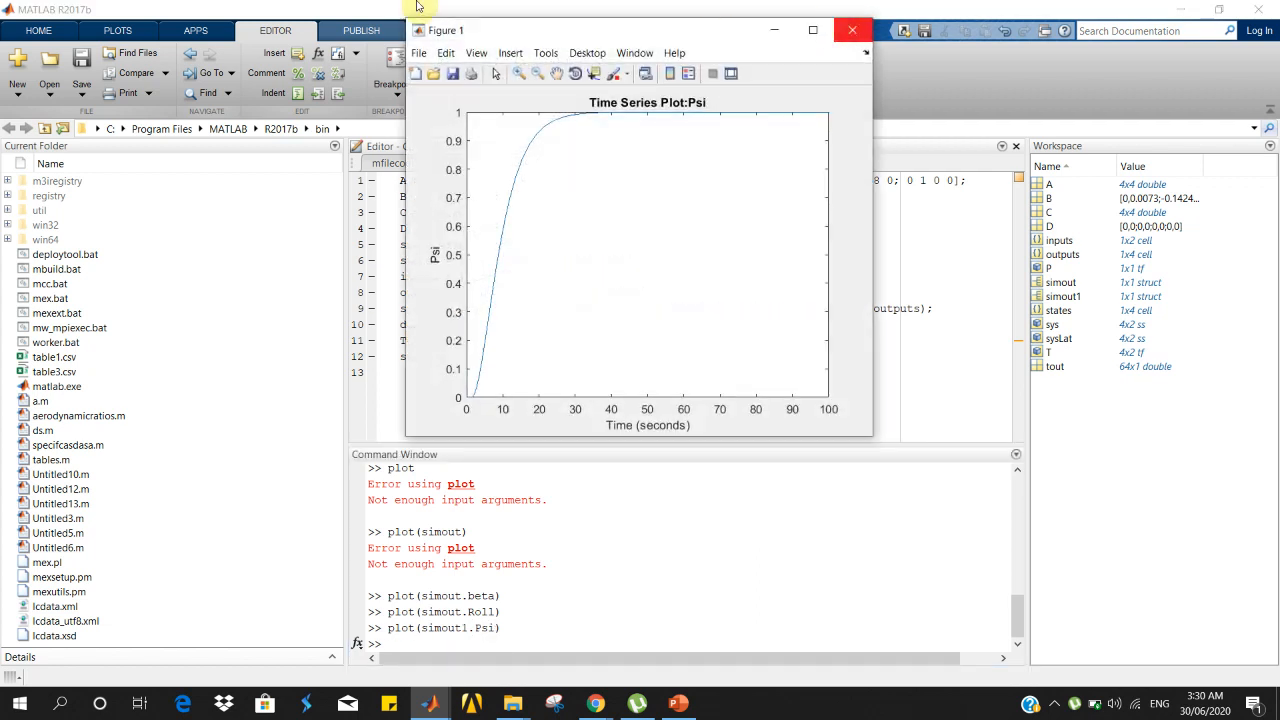
# Enlarge the Psi time series figure to examine it, close it, and return to the untitled Simulink model
pyautogui.click(810, 29)
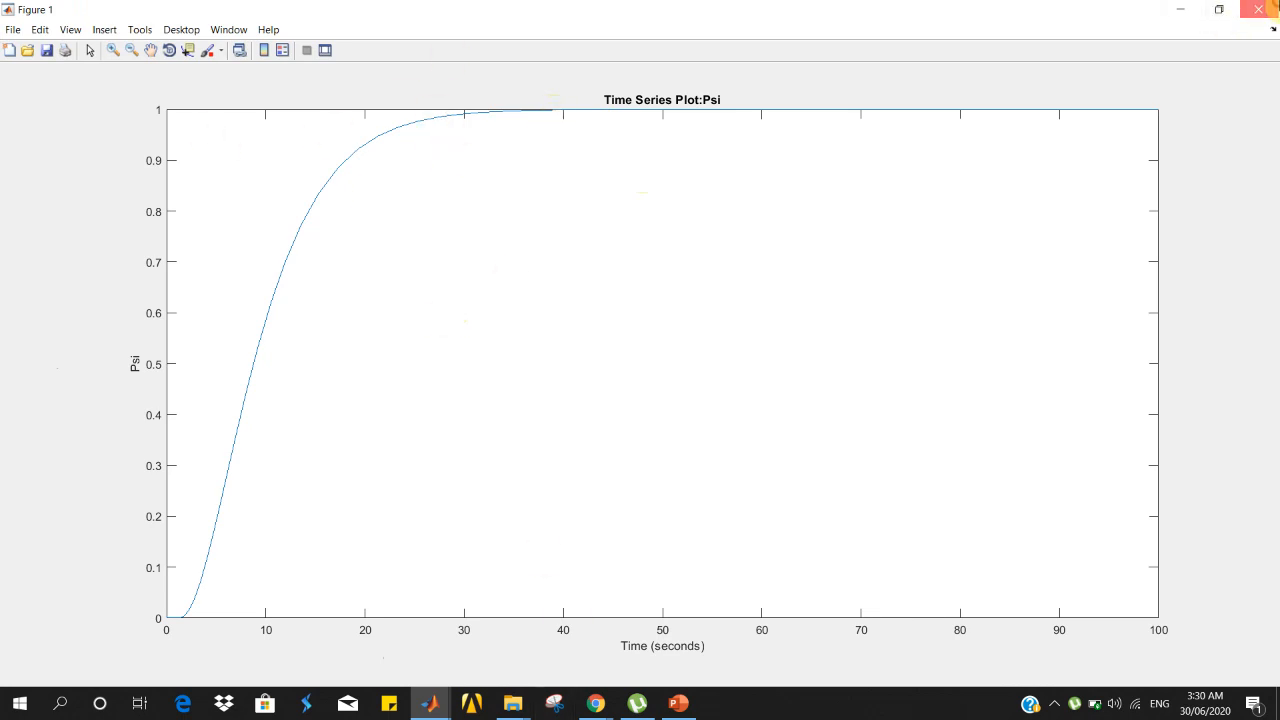
pyautogui.click(1258, 9)
pyautogui.moveTo(430, 703)
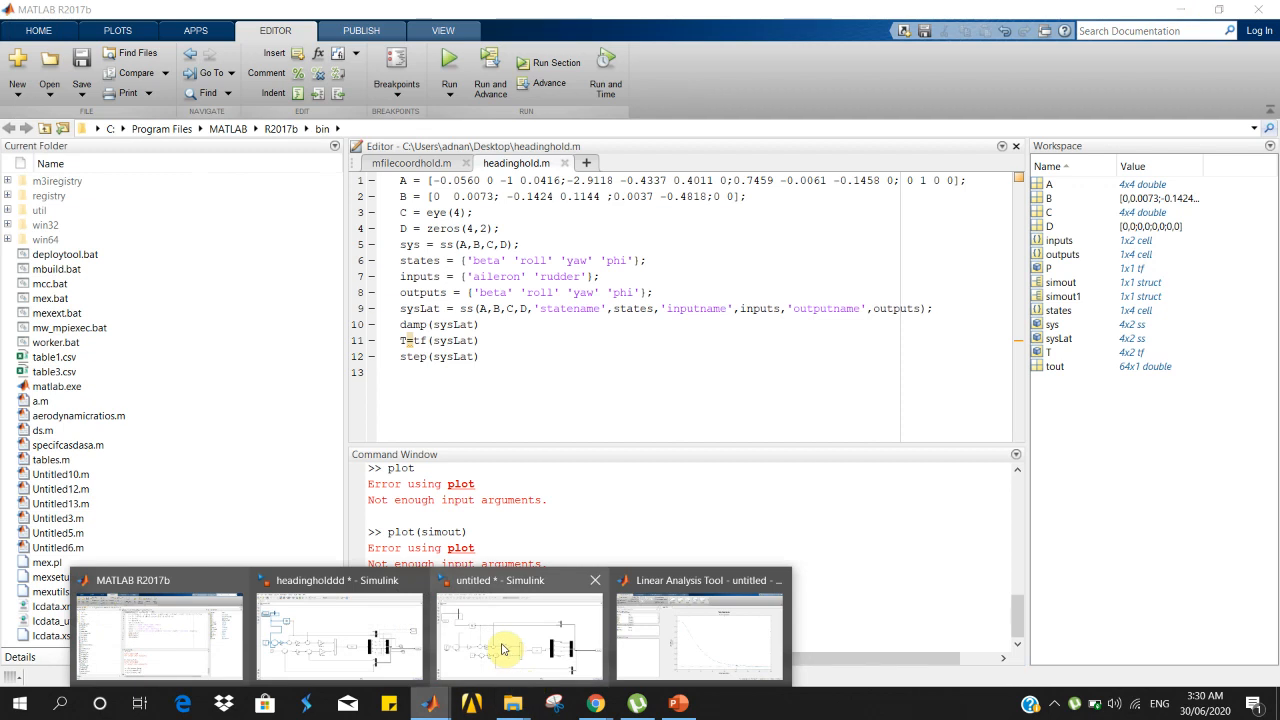
pyautogui.click(458, 641)
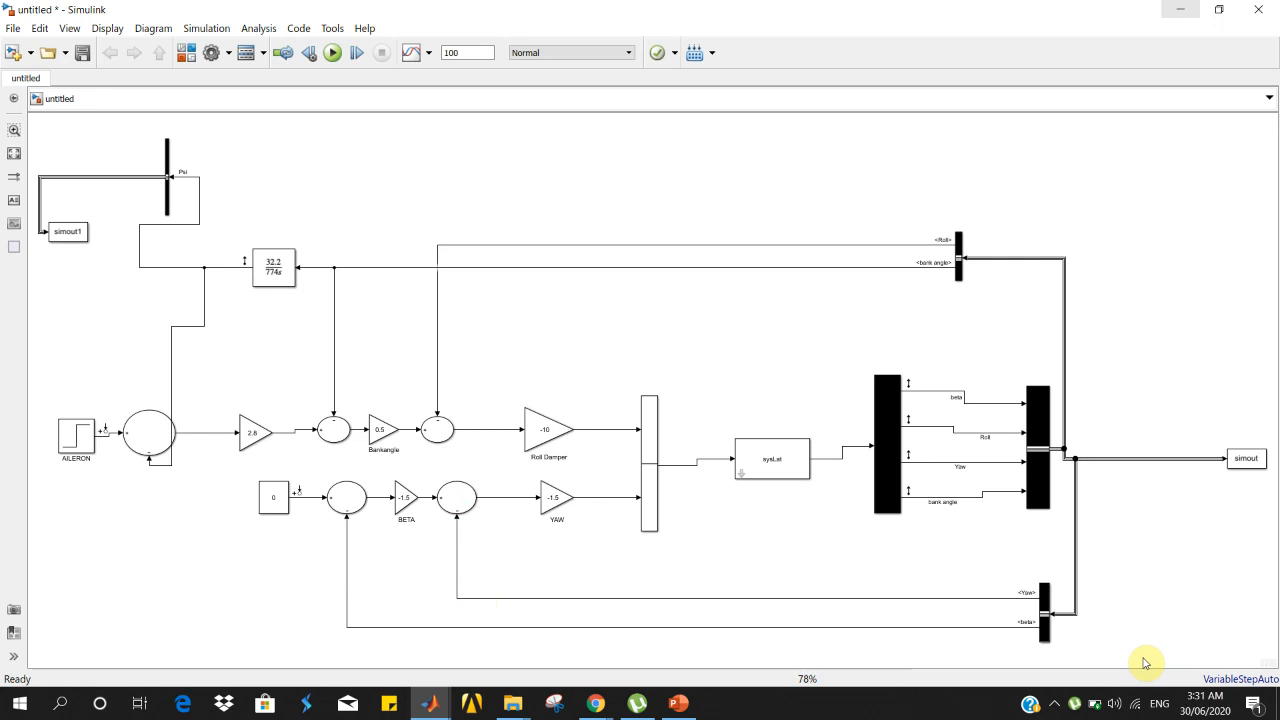
pyautogui.click(1054, 703)
pyautogui.click(1054, 636)
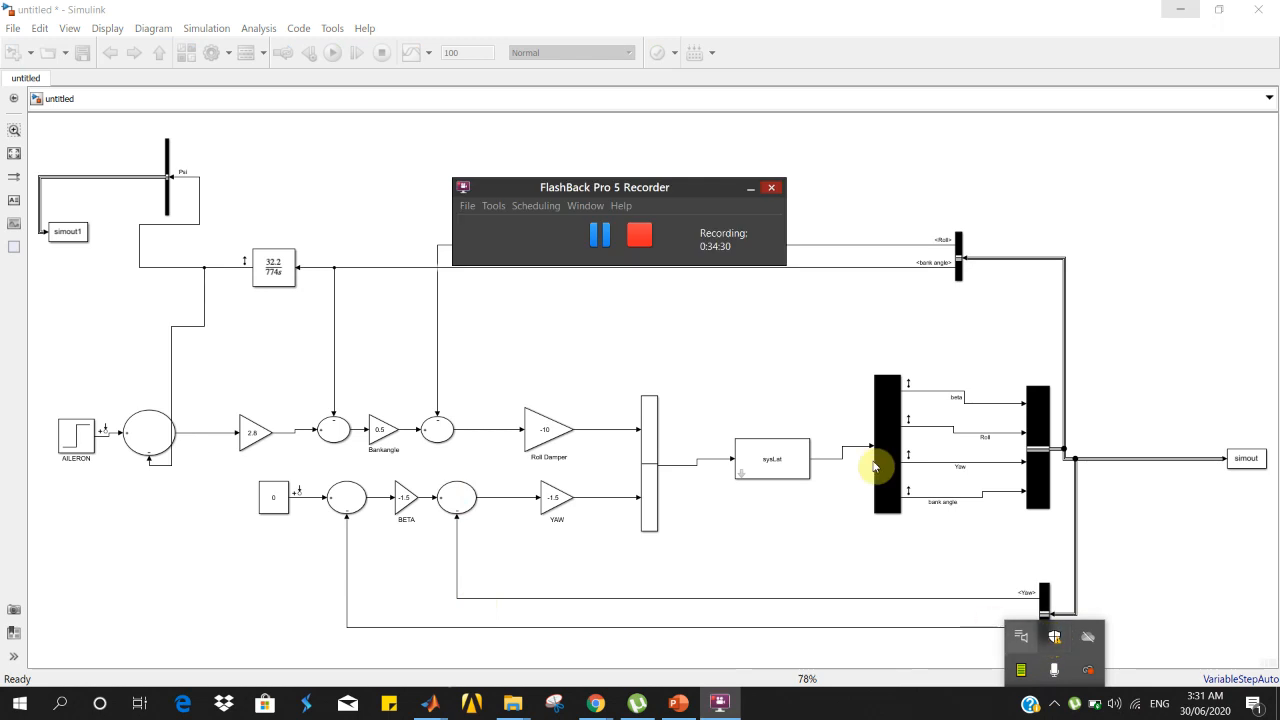